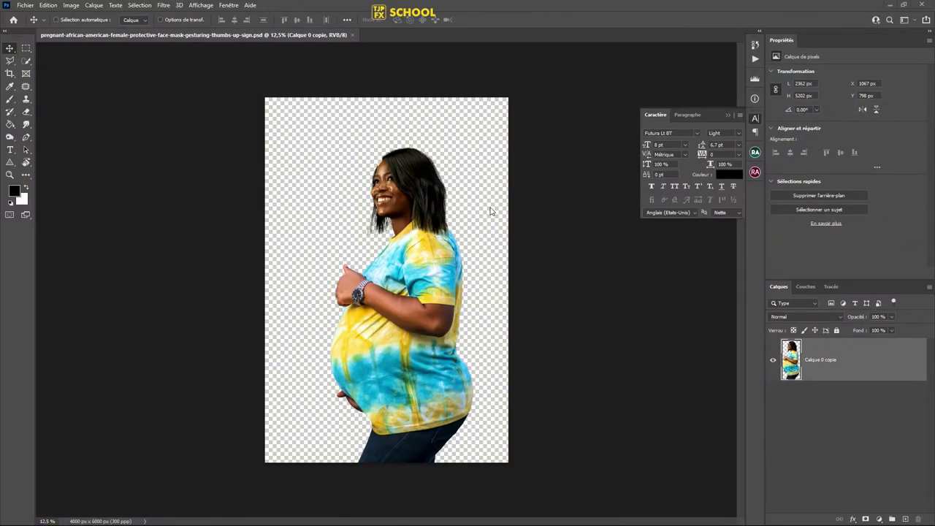
# Step: Create a new white 2000 × 2000 px, 300 ppi document named R4
pyautogui.press('ctrl')
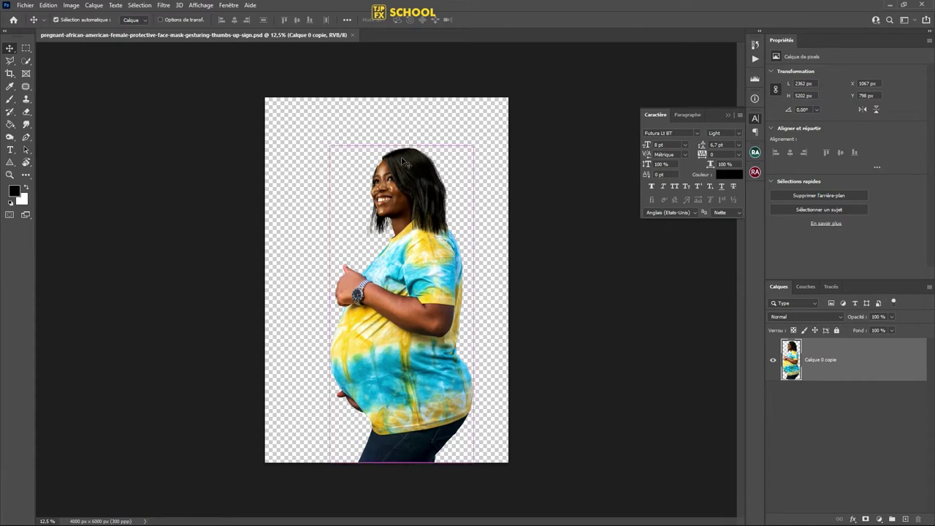
pyautogui.hotkey('ctrl', 'n')
pyautogui.write('R4')
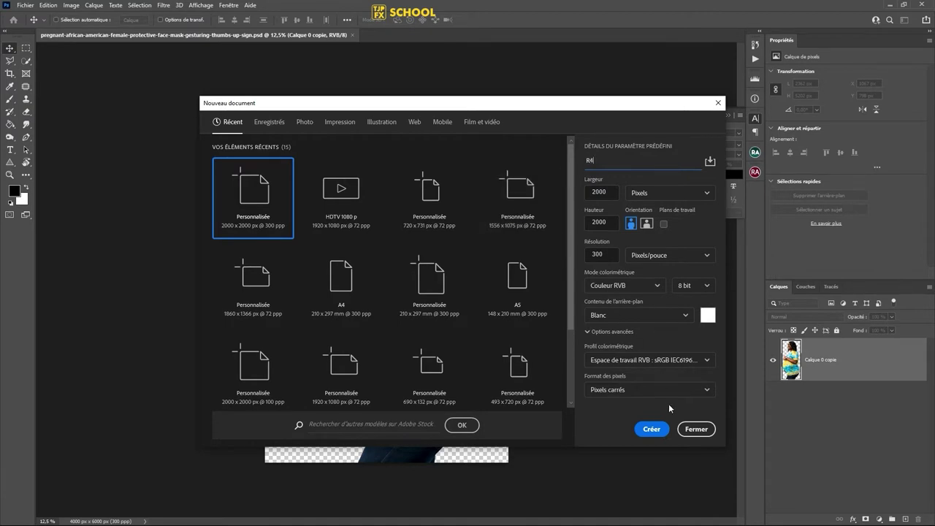
pyautogui.click(663, 431)
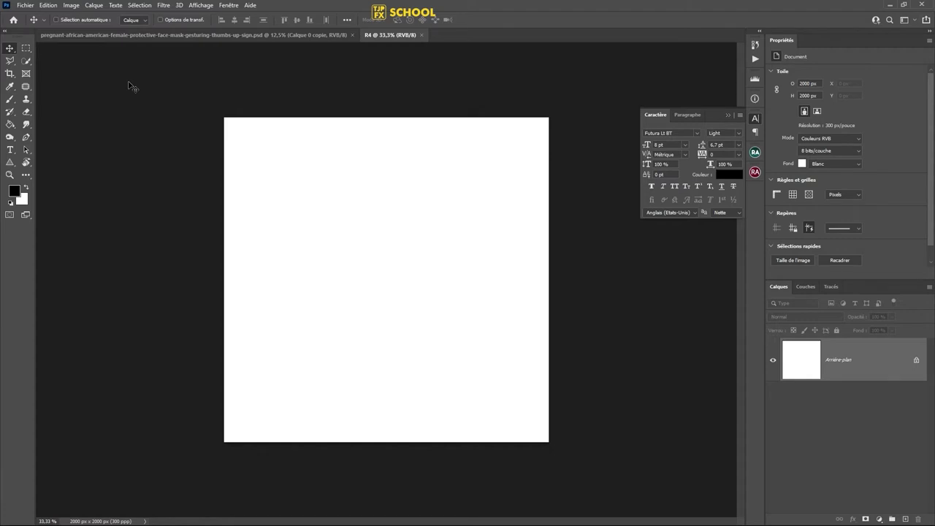
# Step: Drag the cut-out woman layer into R4 and convert it to a smart object
pyautogui.click(236, 37)
pyautogui.moveTo(416, 186)
pyautogui.mouseDown()
pyautogui.moveTo(400, 137)
pyautogui.moveTo(392, 41)
pyautogui.mouseUp()
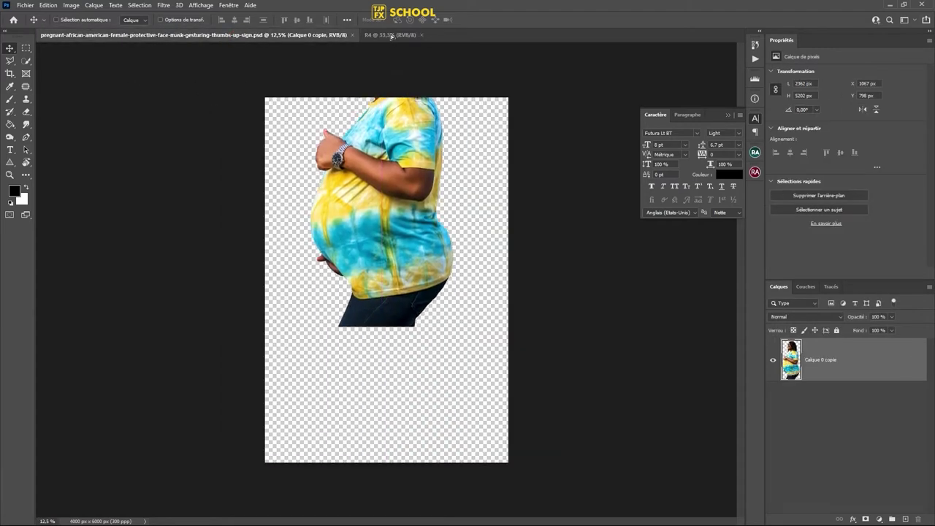
pyautogui.moveTo(438, 222); pyautogui.dragTo(445, 226)
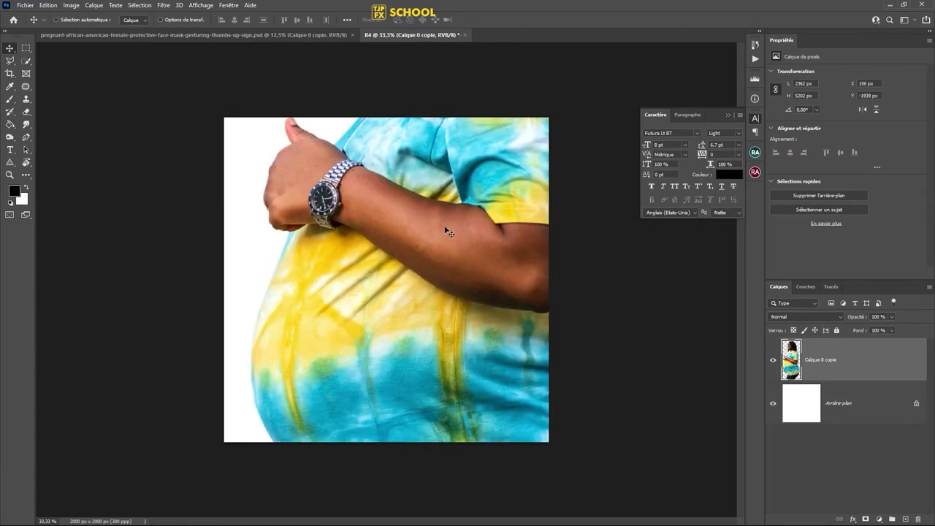
pyautogui.rightClick(861, 355)
pyautogui.click(824, 250)
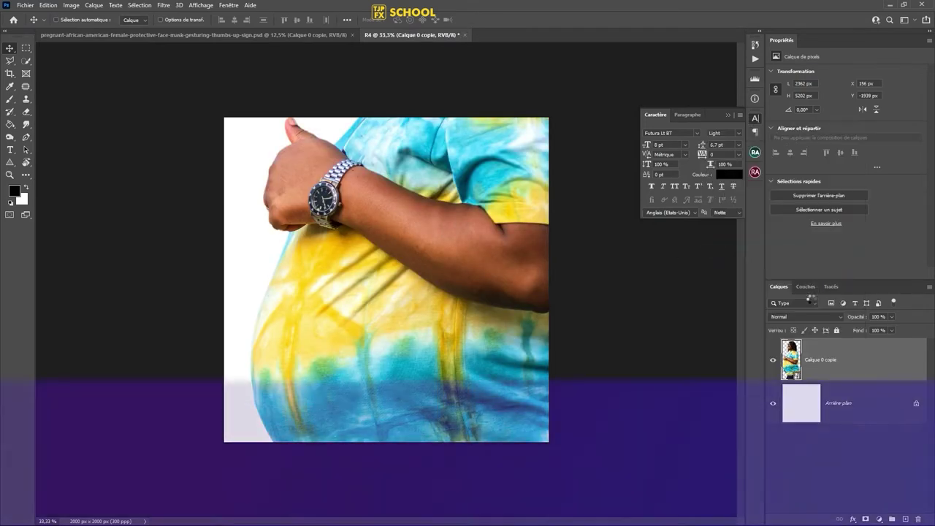
# Step: Scale the woman to about 35% and place her right of centre
pyautogui.hotkey('ctrl', 't')
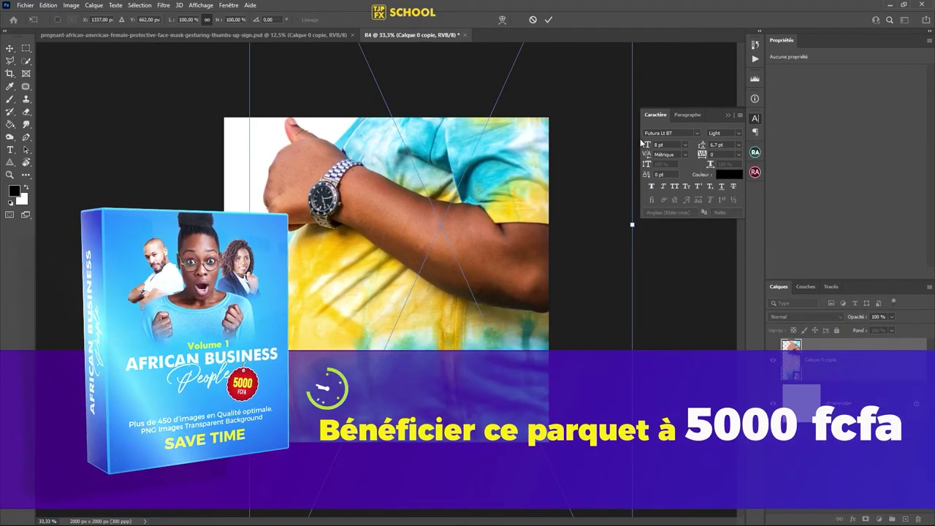
pyautogui.moveTo(632, 224)
pyautogui.mouseDown()
pyautogui.moveTo(540, 251)
pyautogui.moveTo(501, 246)
pyautogui.moveTo(509, 317)
pyautogui.mouseUp()
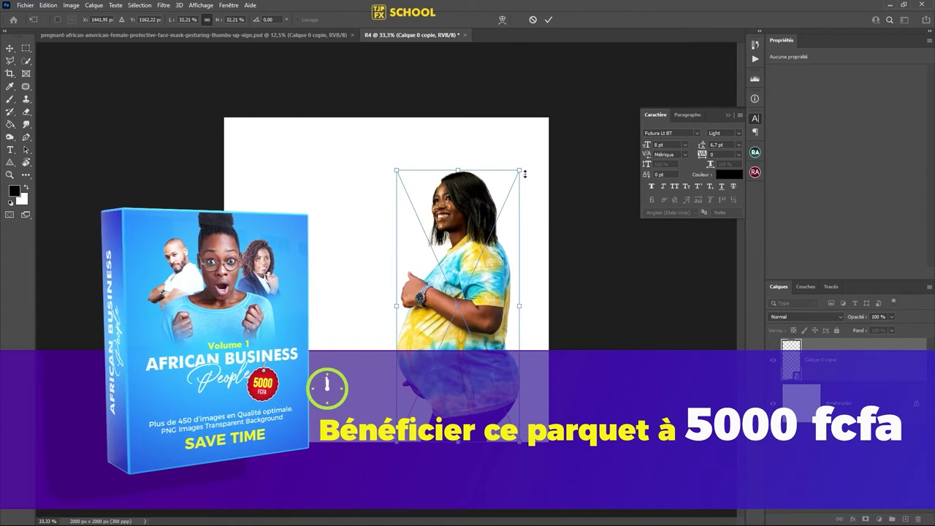
pyautogui.moveTo(524, 173); pyautogui.dragTo(536, 148)
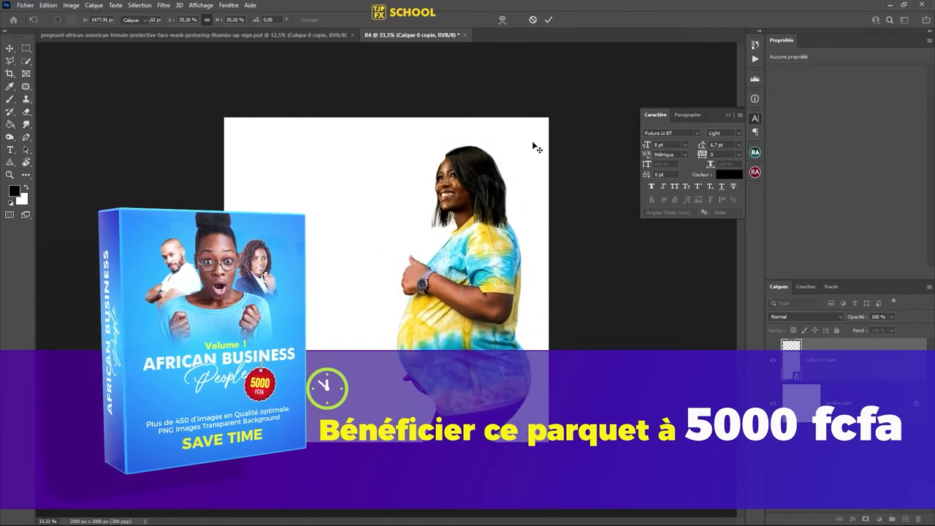
pyautogui.press('Return')
pyautogui.moveTo(492, 216); pyautogui.dragTo(482, 216)
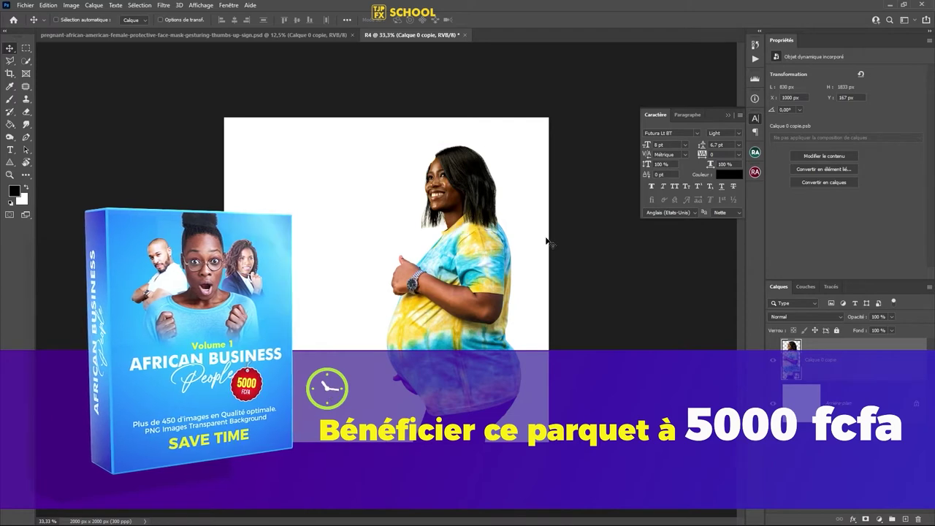
# Step: Clip a Hue/Saturation adjustment at −100 saturation to the woman layer, making her grayscale
pyautogui.click(879, 519)
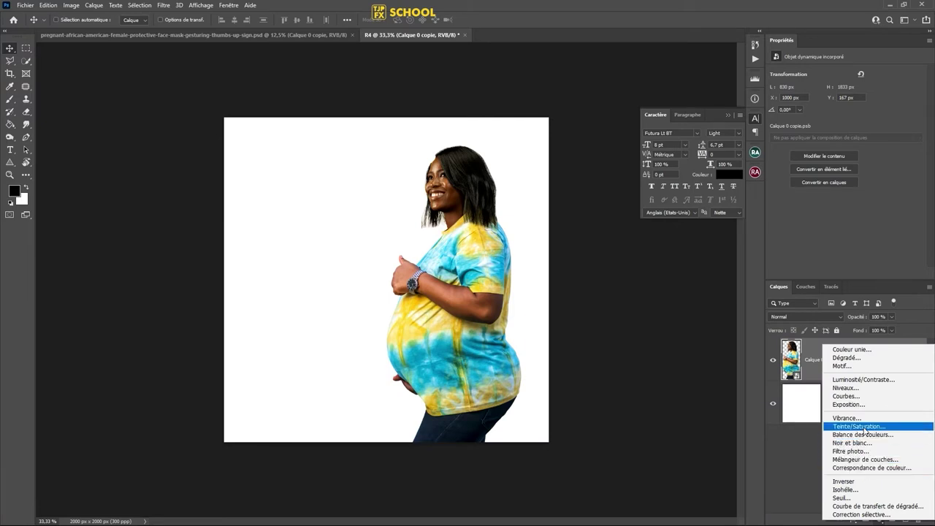
pyautogui.click(864, 428)
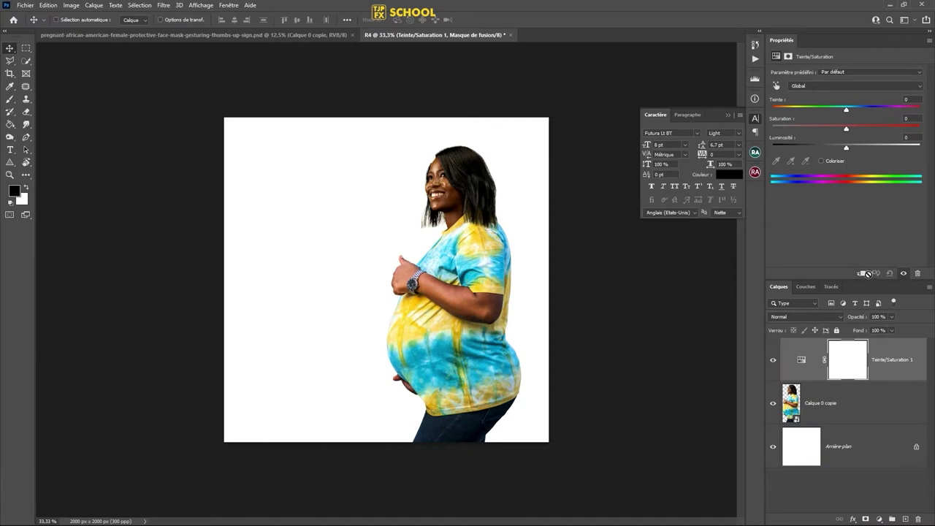
pyautogui.click(862, 274)
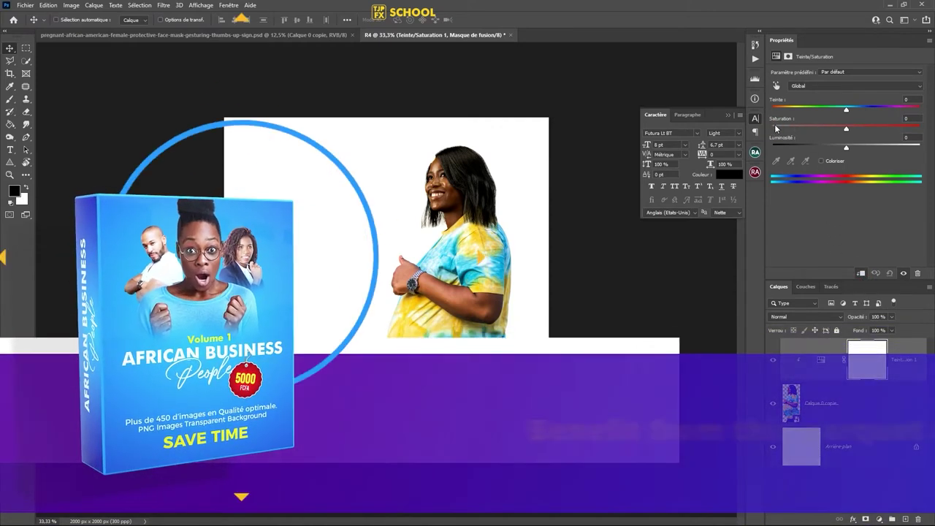
pyautogui.moveTo(792, 130); pyautogui.dragTo(768, 130)
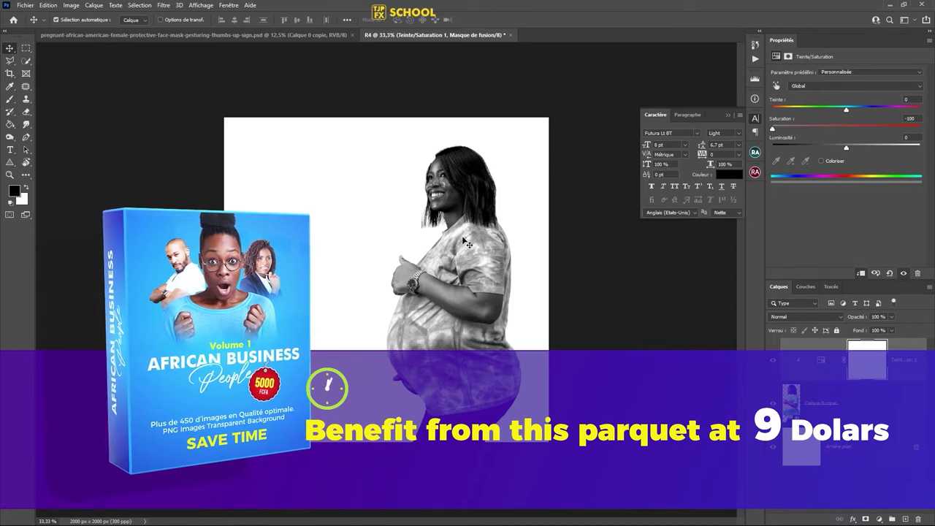
pyautogui.hotkey('ctrl', '+')
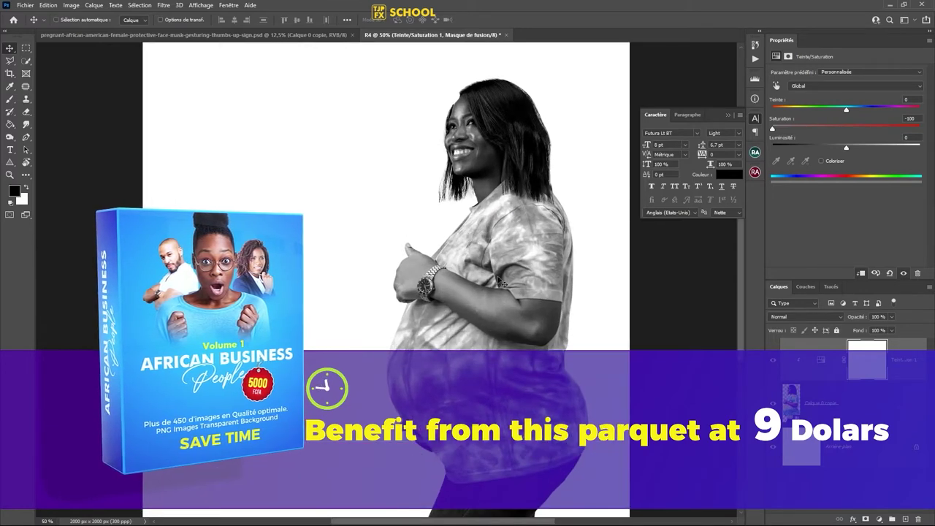
pyautogui.scroll(-2, 392, 249)
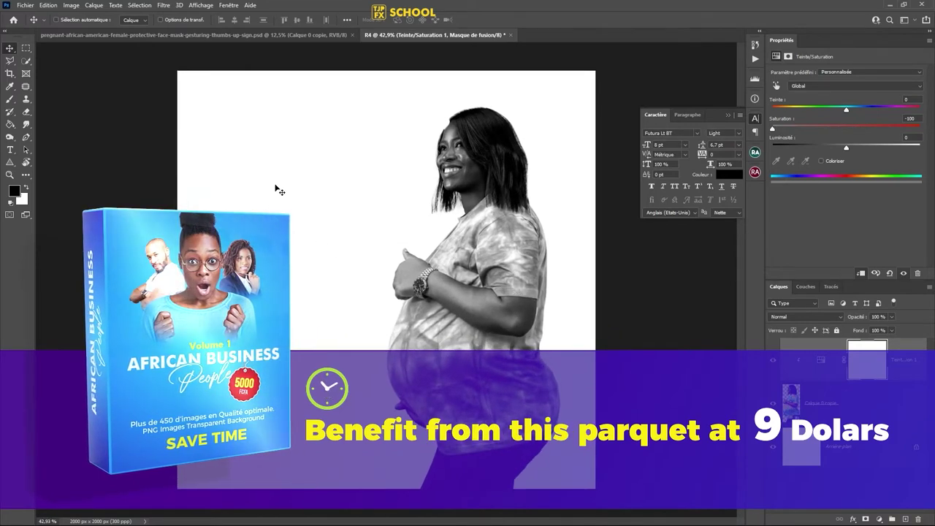
# Step: Add the 'Speciale' text in the upper left and enlarge it about fourfold
pyautogui.press('t')
pyautogui.click(265, 163)
pyautogui.write('Speciale')
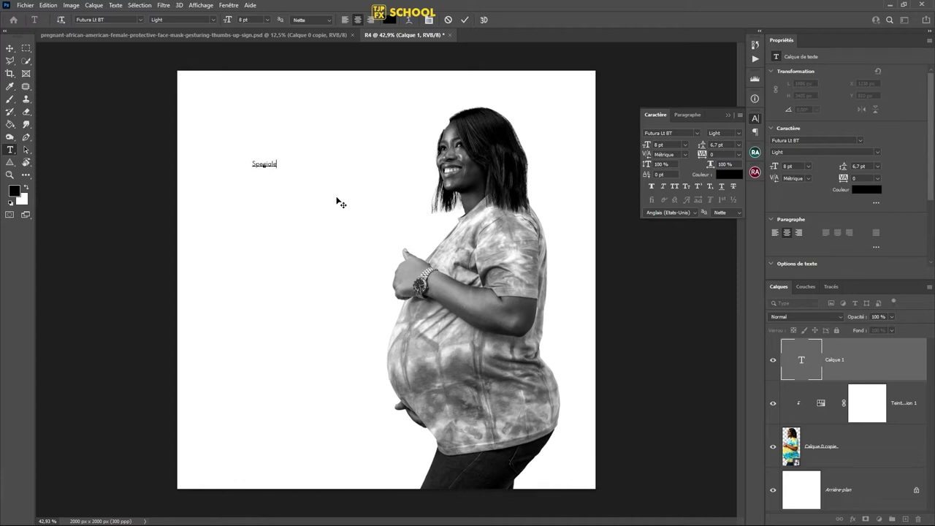
pyautogui.hotkey('ctrl', 'Return')
pyautogui.hotkey('ctrl', 't')
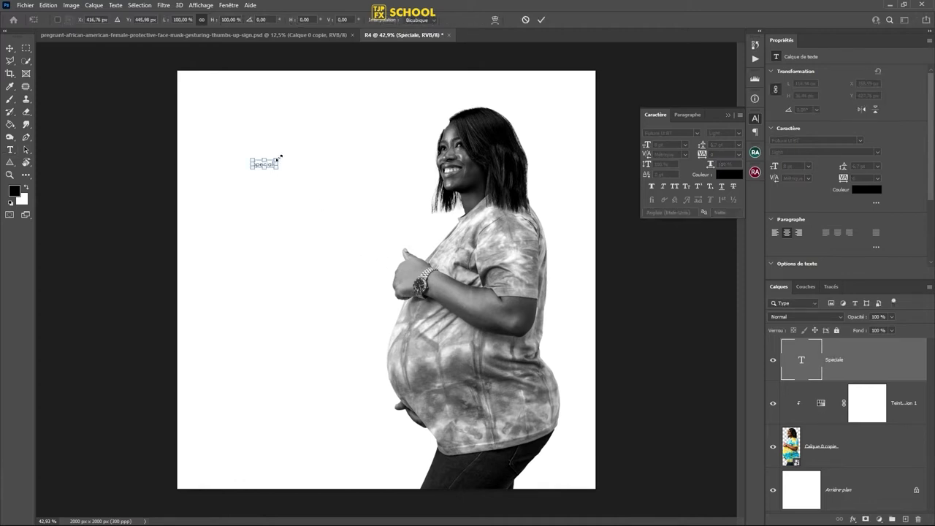
pyautogui.moveTo(278, 157); pyautogui.dragTo(324, 140)
pyautogui.press('Return')
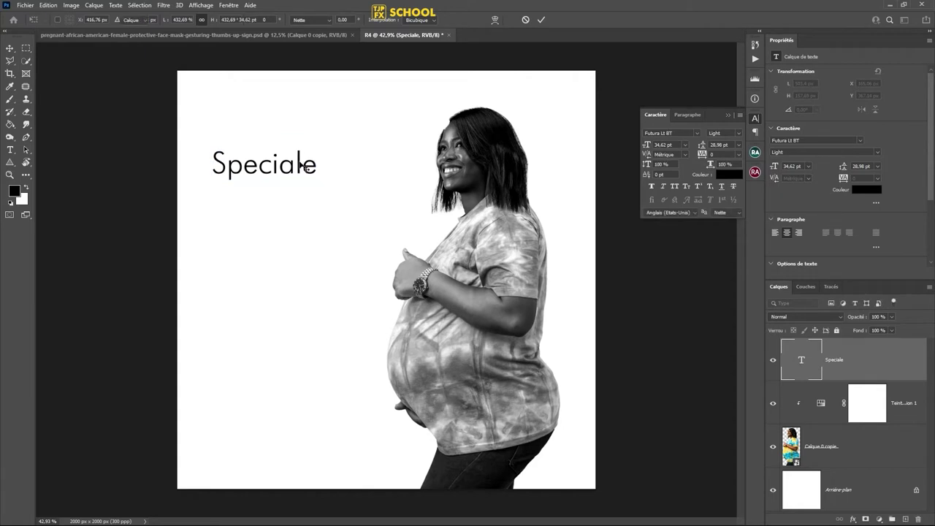
# Step: Duplicate the line below and change it to 'Fête des'
pyautogui.press('v')
pyautogui.moveTo(312, 175)
pyautogui.mouseDown()
pyautogui.moveTo(337, 176)
pyautogui.moveTo(314, 209)
pyautogui.mouseUp()
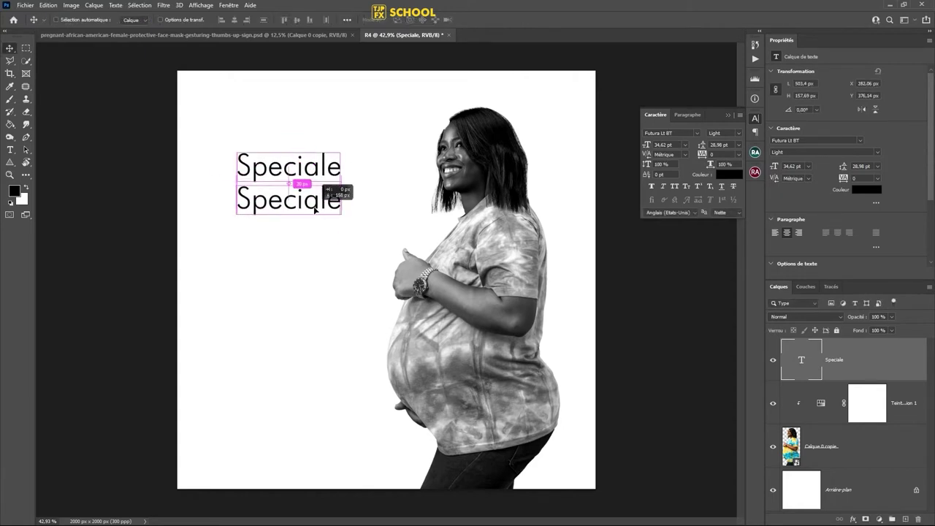
pyautogui.press('t')
pyautogui.doubleClick(320, 199)
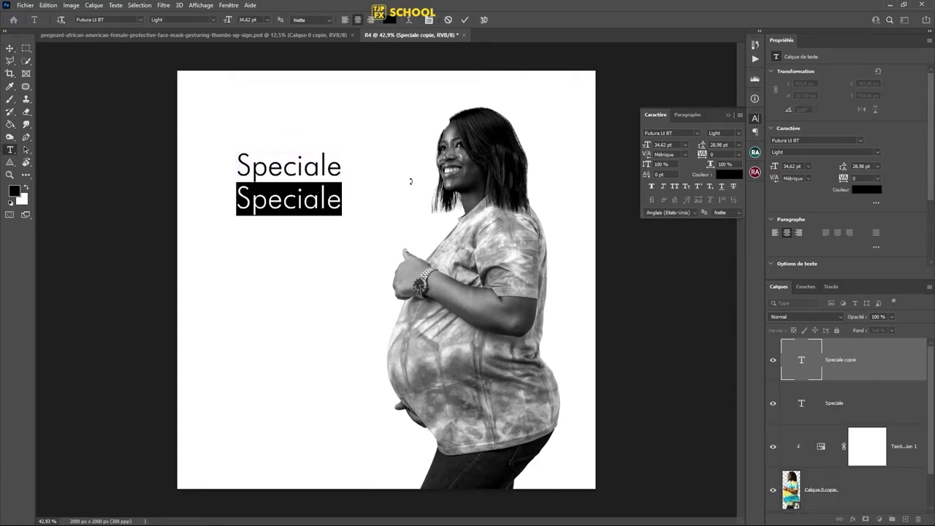
pyautogui.write('F')
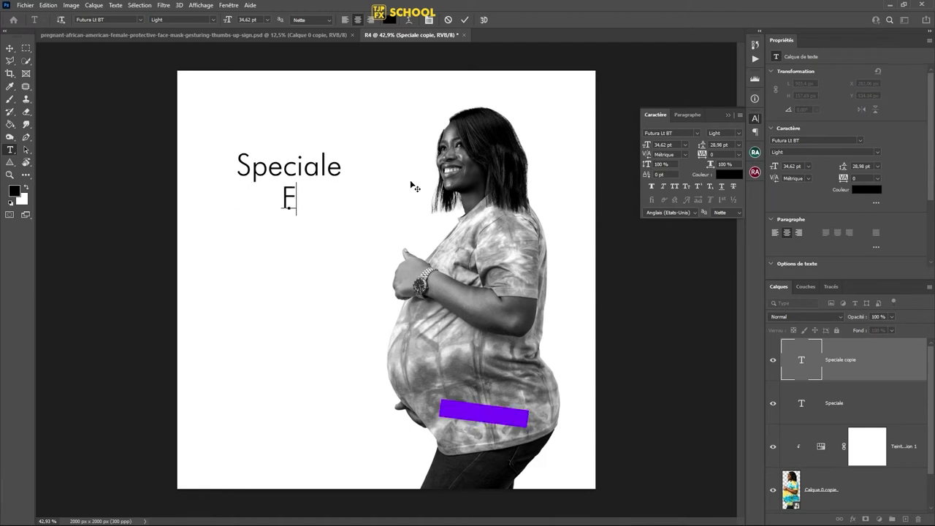
pyautogui.write('êt')
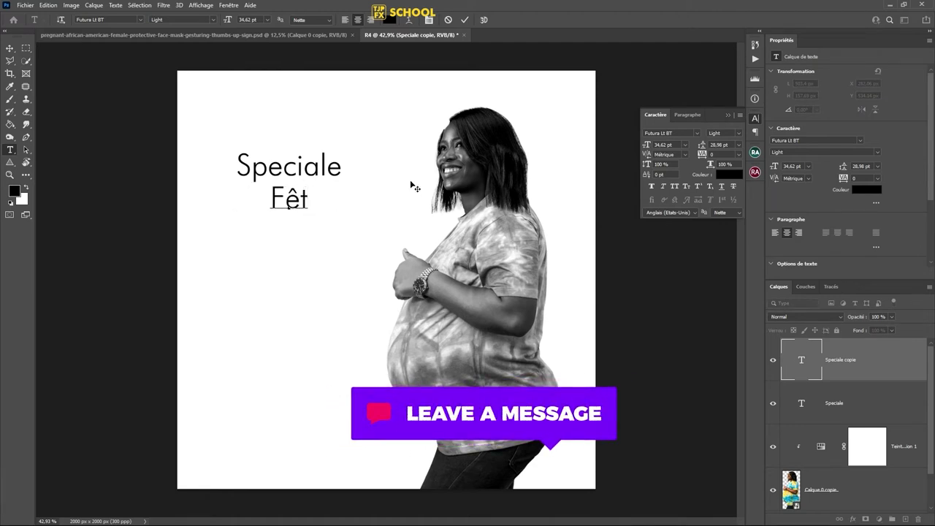
pyautogui.write('e des')
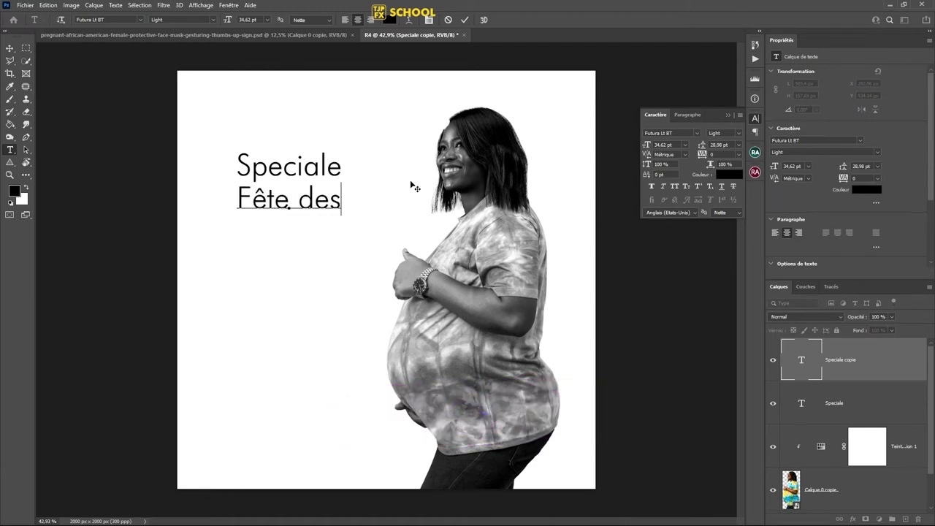
pyautogui.hotkey('ctrl', 'Return')
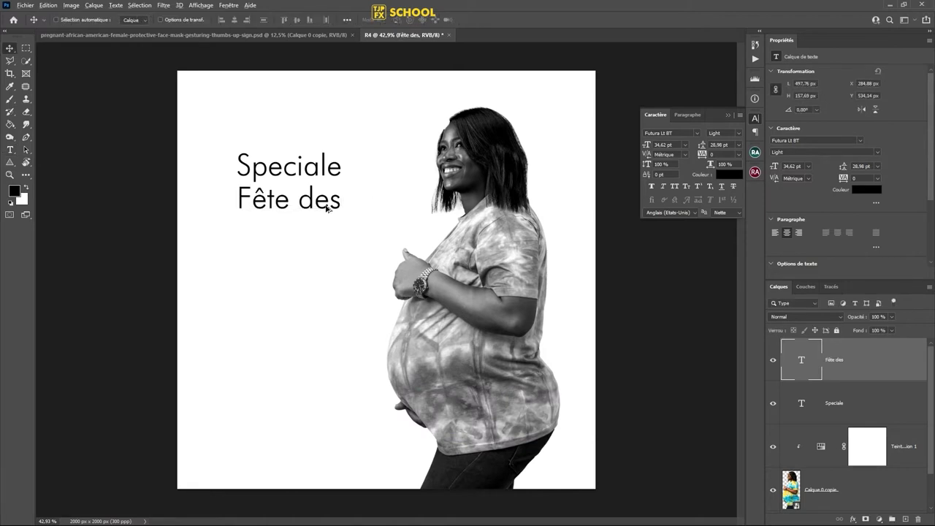
# Step: Duplicate 'Fête des' as a third line reading 'Mères'
pyautogui.moveTo(327, 208); pyautogui.dragTo(328, 245)
pyautogui.press('t')
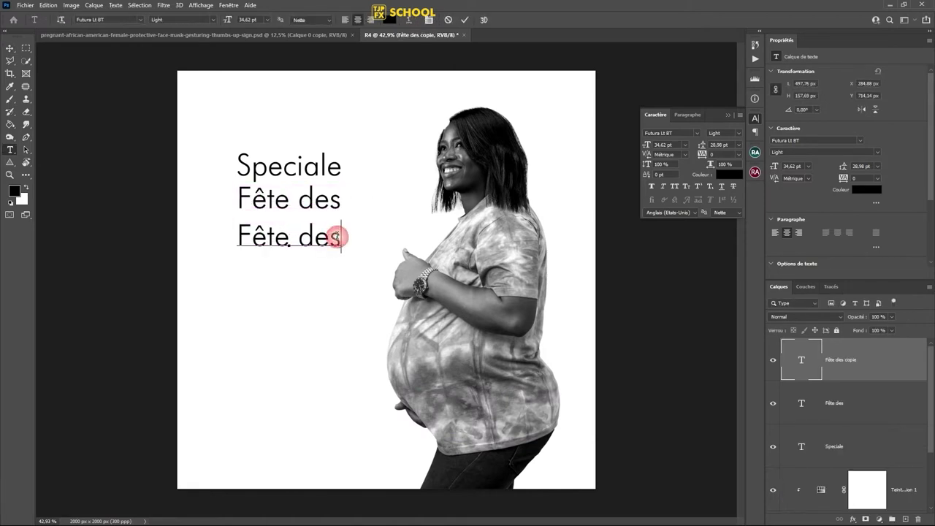
pyautogui.hotkey('ctrl', 'a')
pyautogui.write('M')
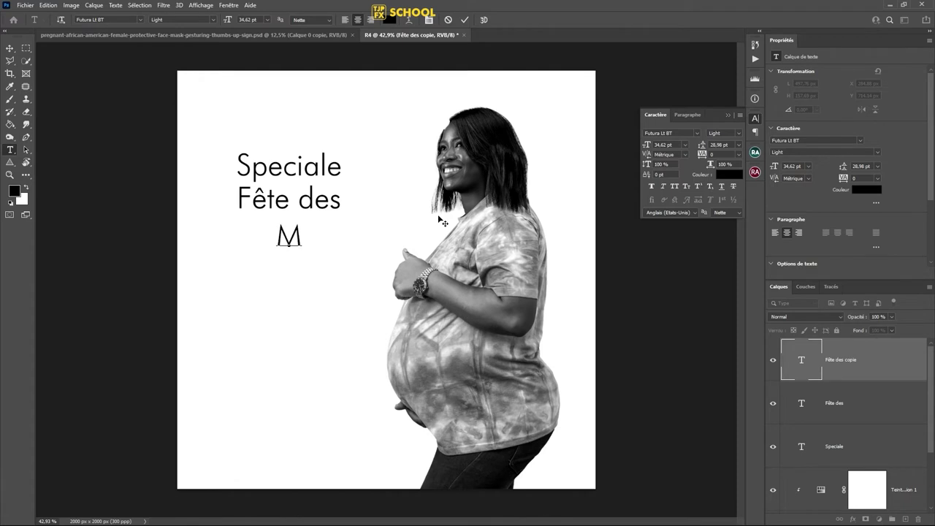
pyautogui.write('ère')
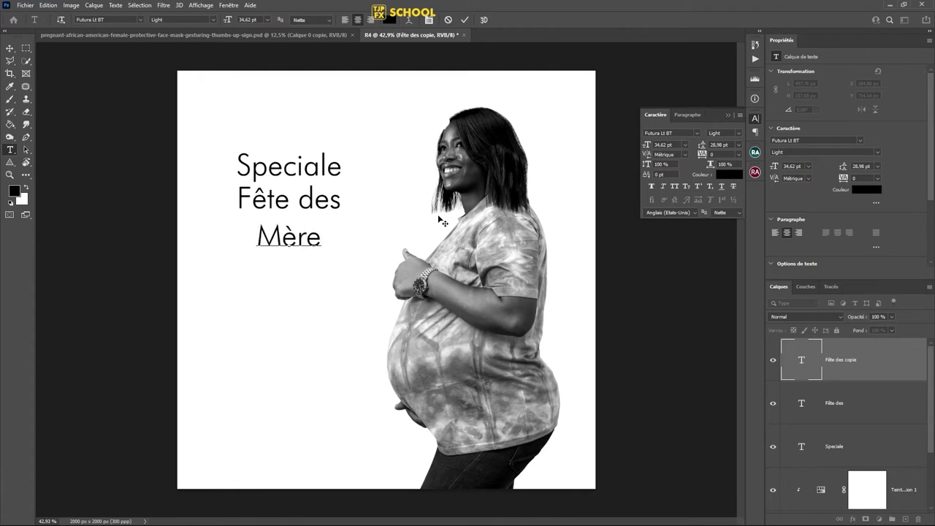
pyautogui.write('s')
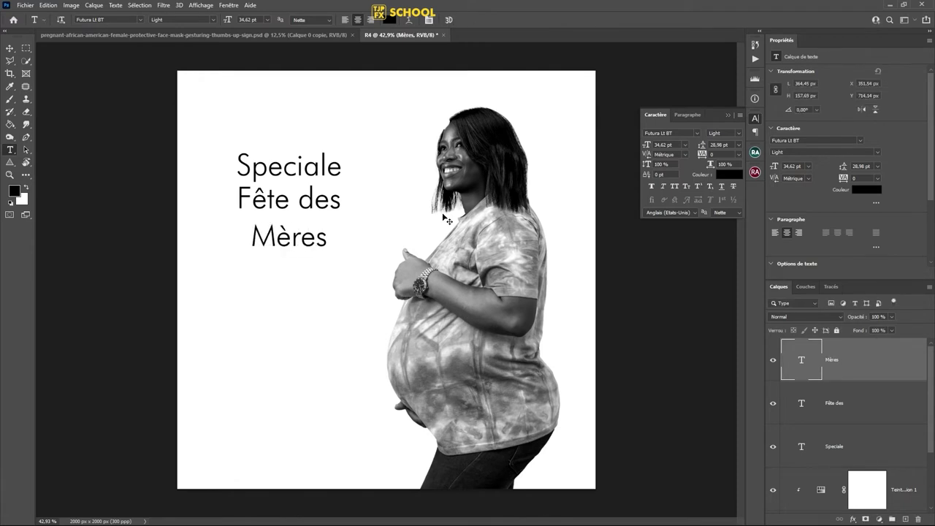
pyautogui.hotkey('ctrl', 'Return')
# Step: Enlarge 'Mères' to about 84 pt and nudge it slightly down
pyautogui.hotkey('ctrl', 't')
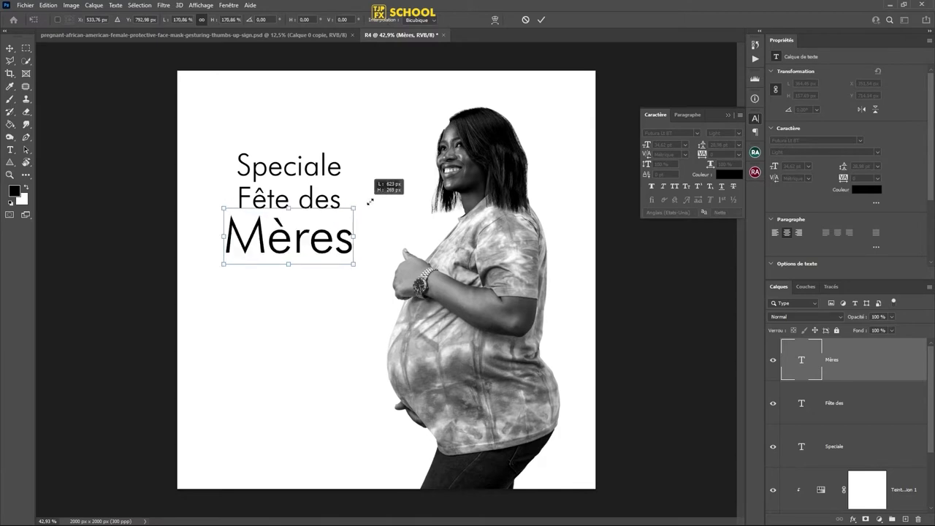
pyautogui.moveTo(328, 219); pyautogui.dragTo(386, 192)
pyautogui.press('Return')
pyautogui.press('v')
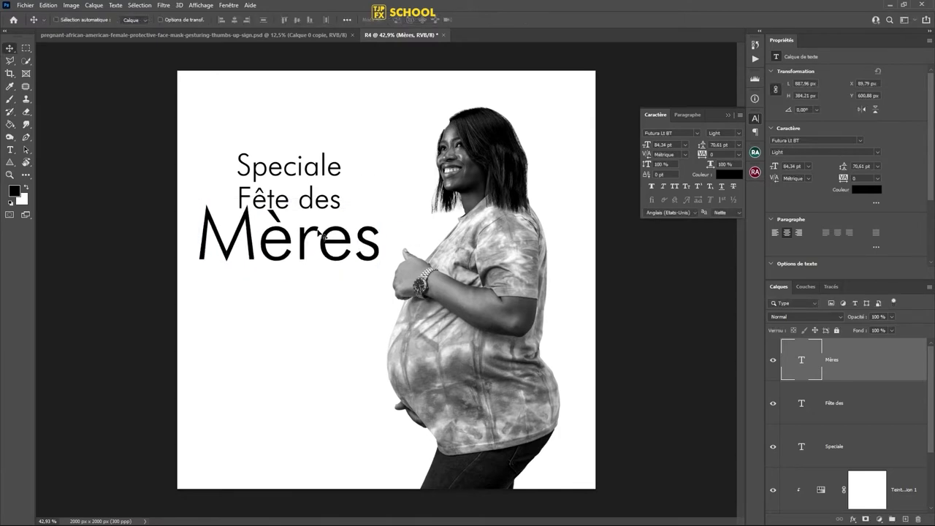
pyautogui.moveTo(320, 233); pyautogui.dragTo(322, 241)
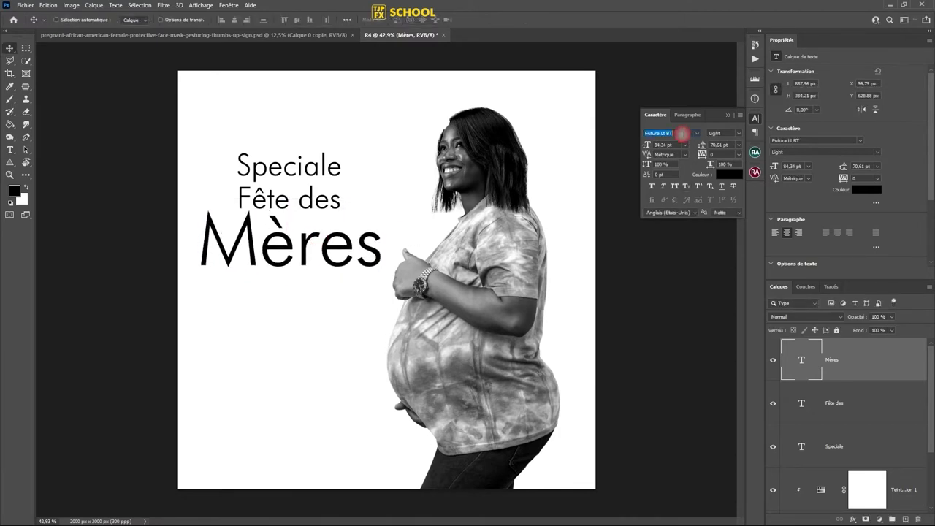
# Step: Set 'Mères' in Futura Bold and shift it right and slightly up
pyautogui.write('futu')
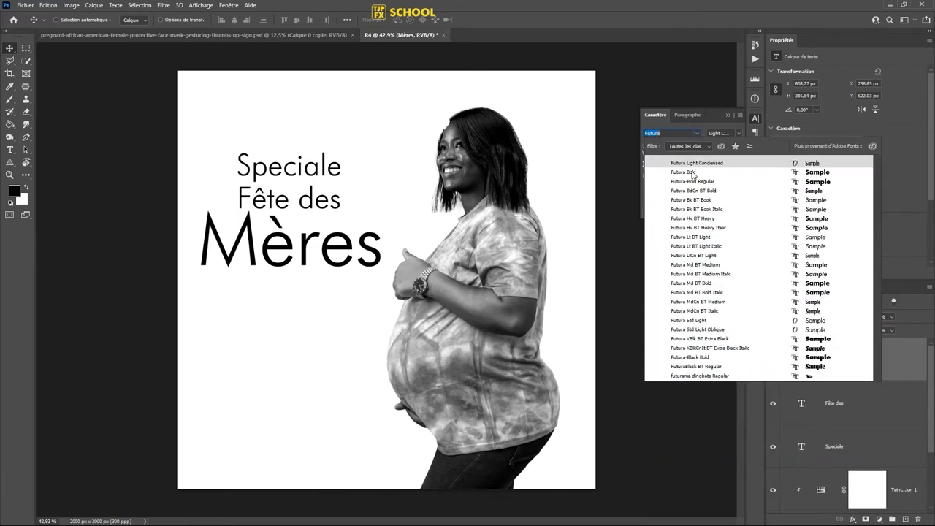
pyautogui.click(694, 173)
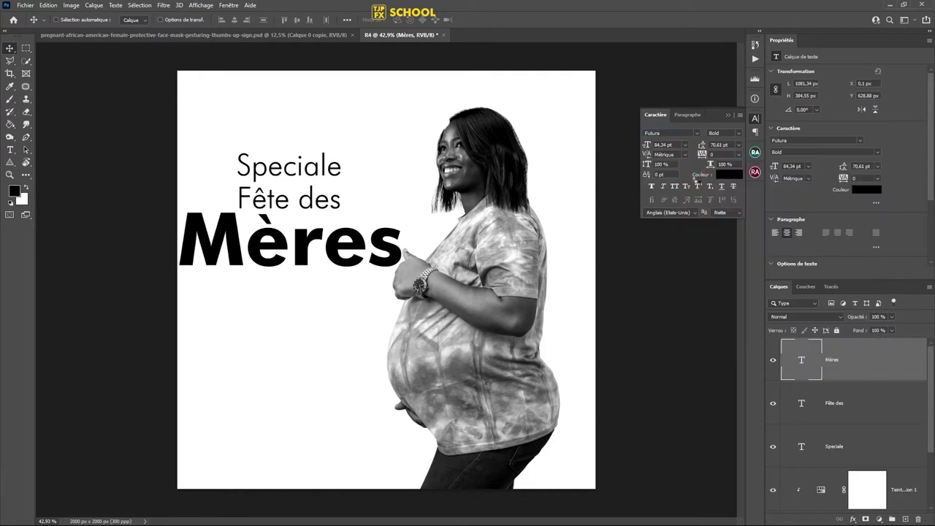
pyautogui.moveTo(331, 244); pyautogui.dragTo(356, 236)
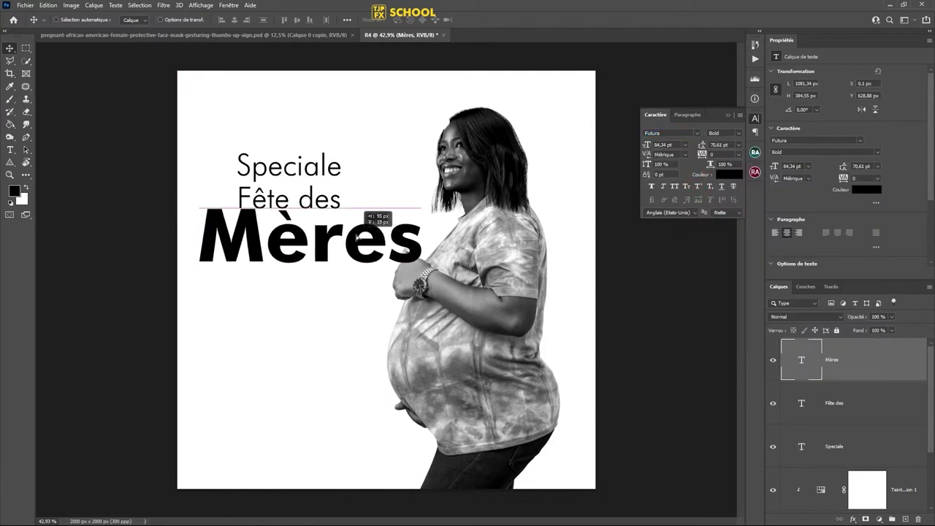
pyautogui.moveTo(357, 236)
pyautogui.mouseDown()
pyautogui.moveTo(333, 212)
pyautogui.moveTo(401, 216)
pyautogui.mouseUp()
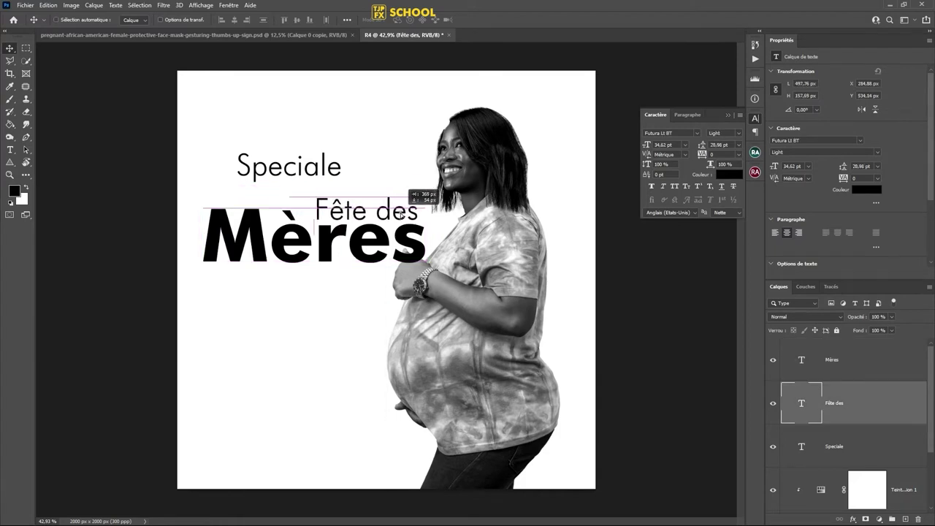
# Step: Shift 'Speciale' slightly right and down, then open its font list
pyautogui.click(335, 169)
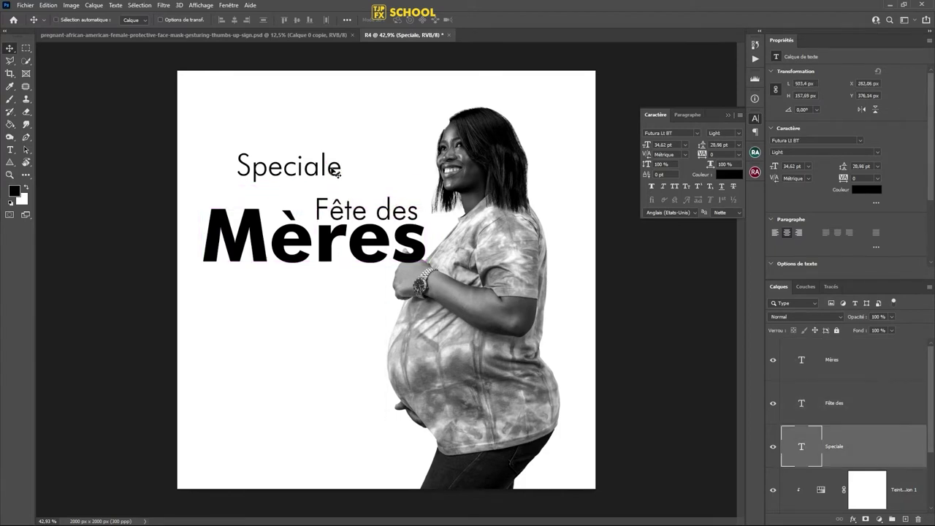
pyautogui.moveTo(335, 169); pyautogui.dragTo(343, 176)
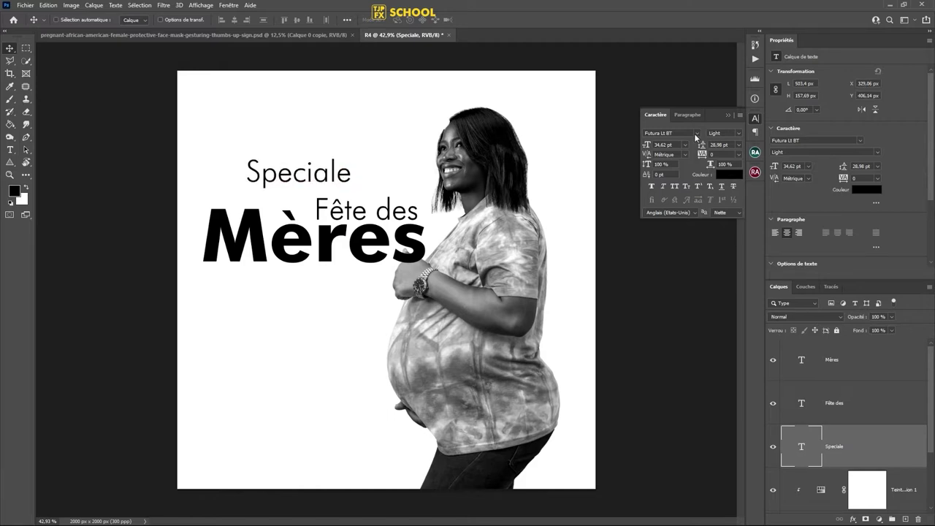
pyautogui.click(696, 133)
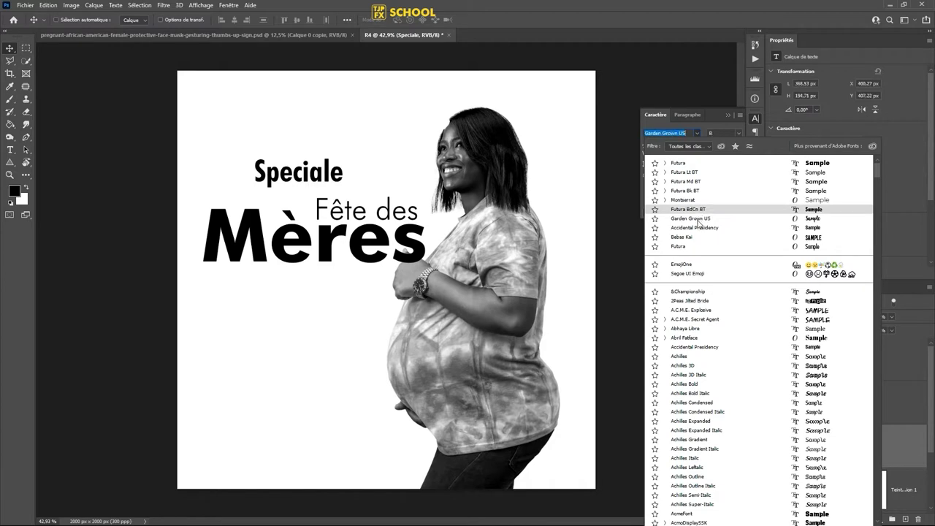
# Step: Set 'Speciale' in Garden Grown US, enlarge it, and copy 'Mères' below the original
pyautogui.click(699, 219)
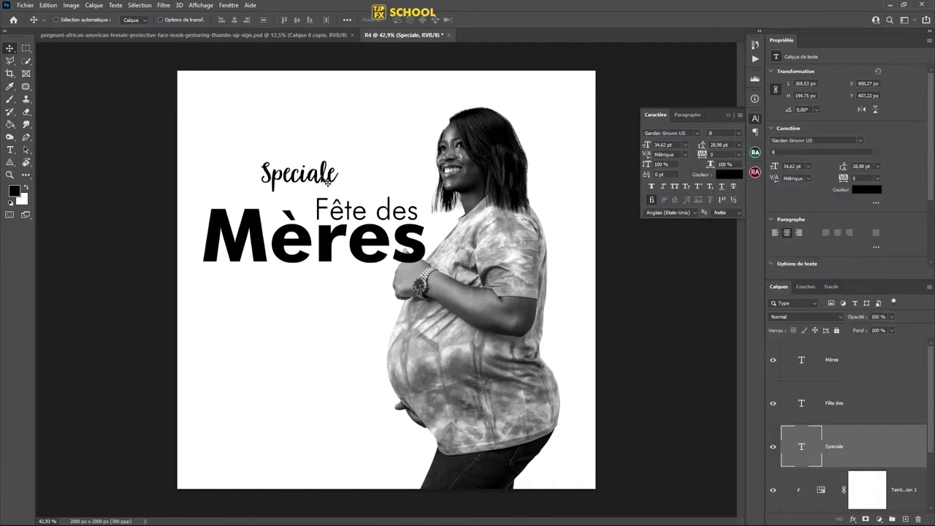
pyautogui.hotkey('ctrl', 't')
pyautogui.moveTo(338, 160); pyautogui.dragTo(345, 152)
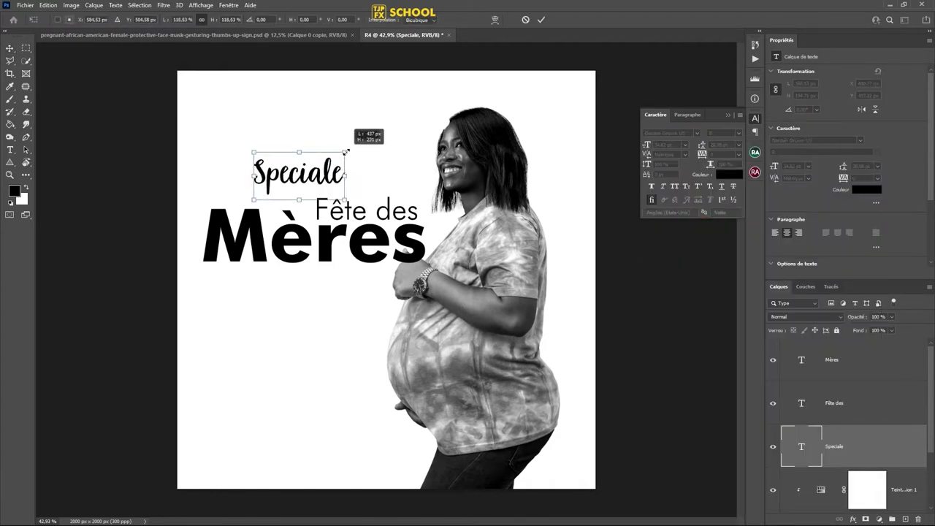
pyautogui.press('Return')
pyautogui.press('v')
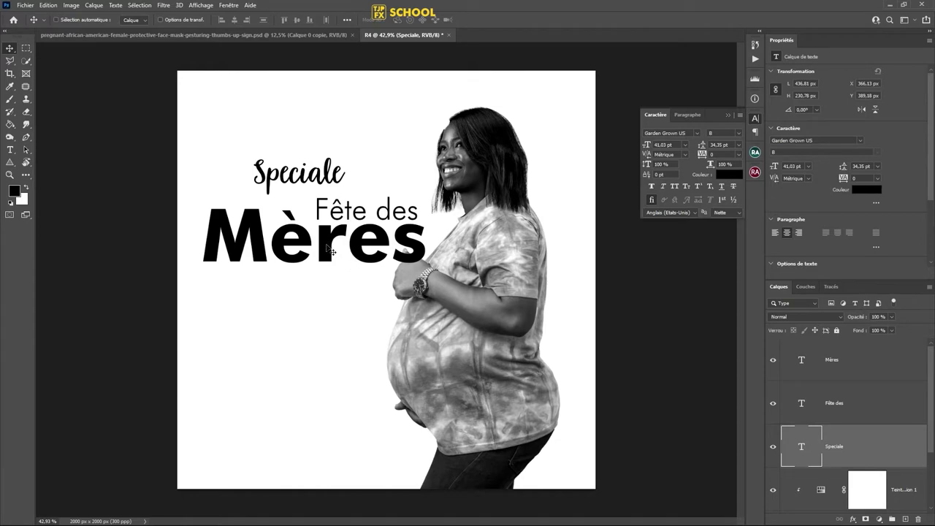
pyautogui.moveTo(331, 251); pyautogui.dragTo(340, 319)
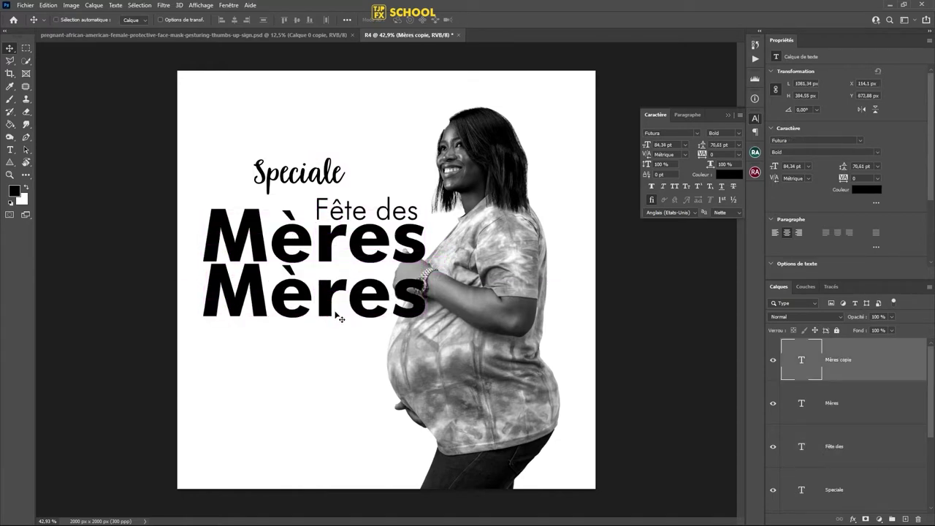
# Step: Retype the 'Mères' copy as 'Elle t'a donné la vie'
pyautogui.press('t')
pyautogui.click(371, 287)
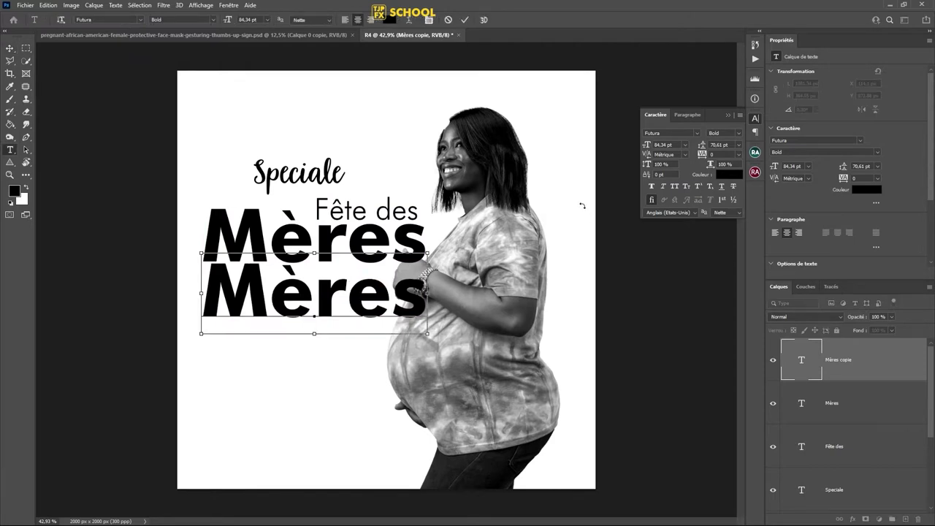
pyautogui.hotkey('ctrl', 'a')
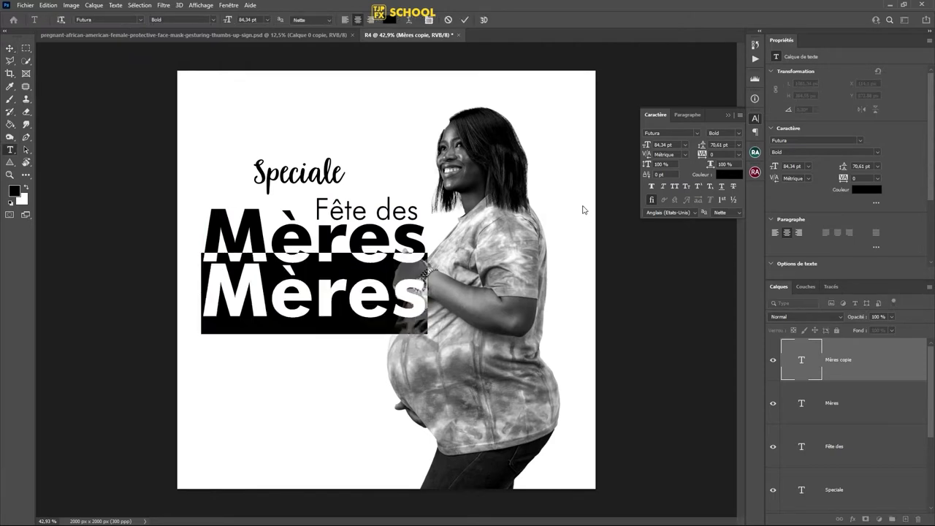
pyautogui.write('Elle')
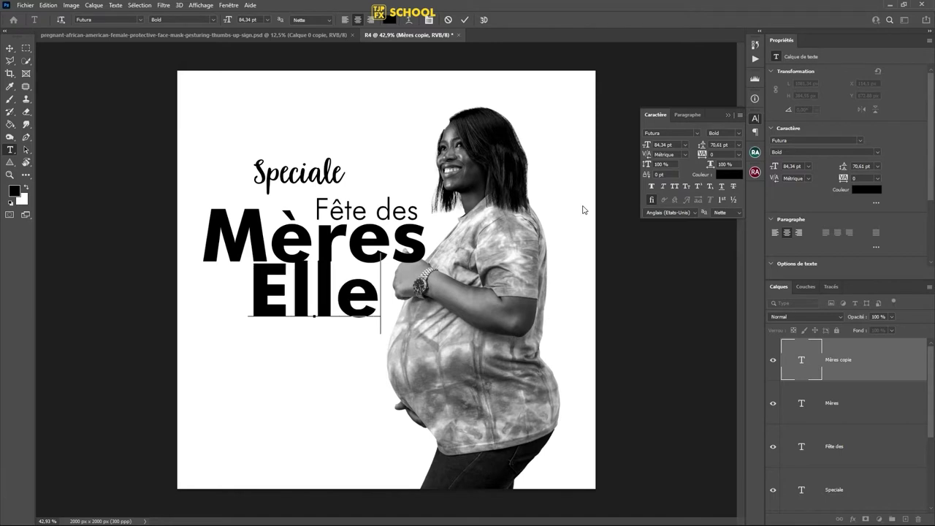
pyautogui.write(" t'")
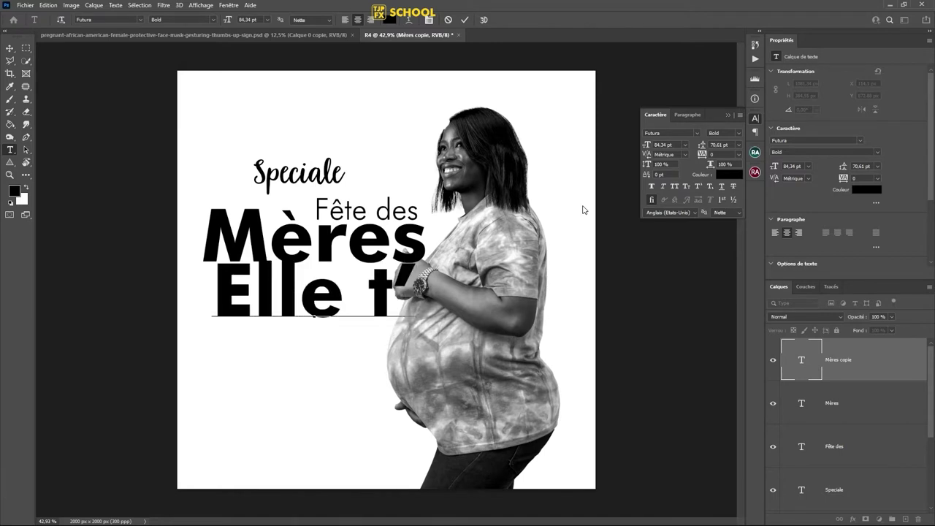
pyautogui.write('a don')
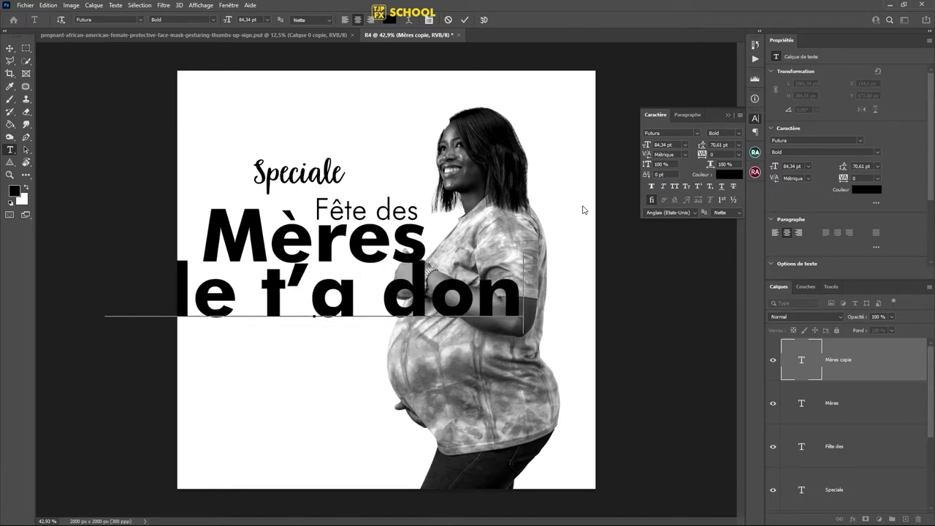
pyautogui.write('né')
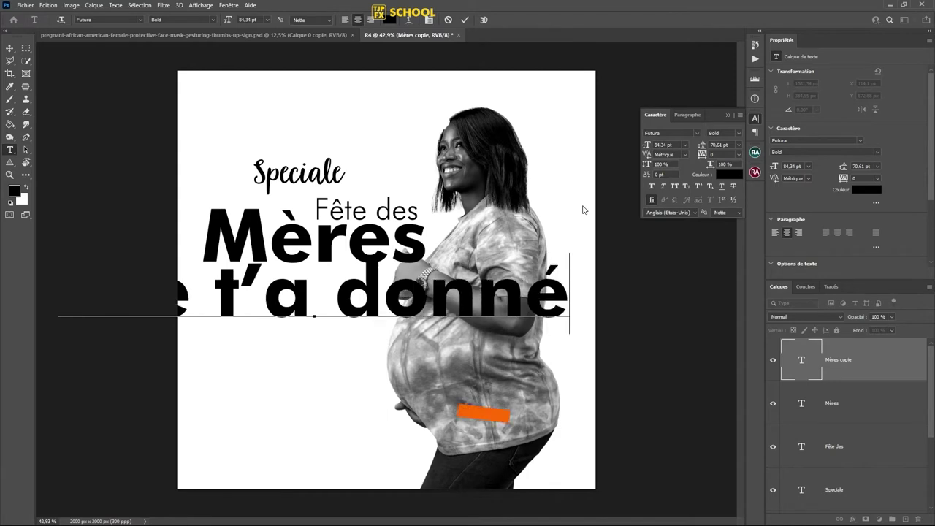
pyautogui.write(' la ')
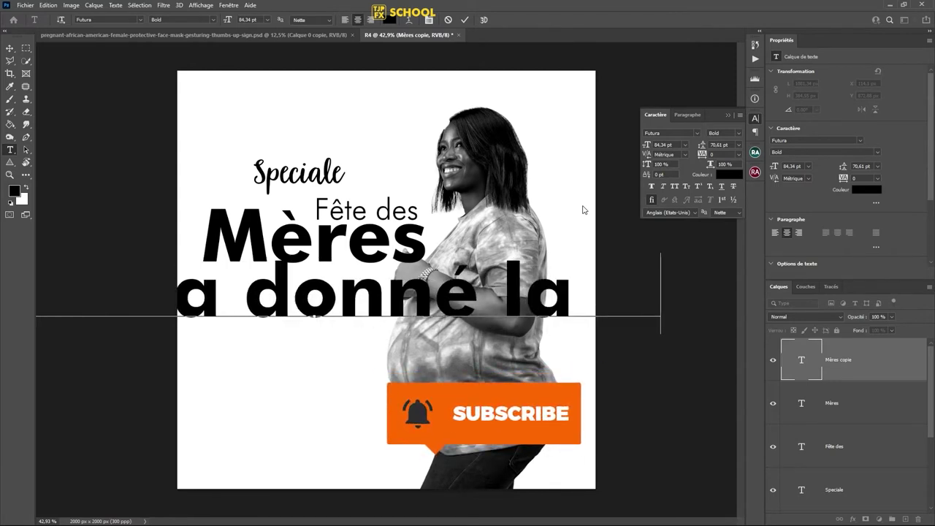
pyautogui.write('v')
pyautogui.hotkey('ctrl', 'Return')
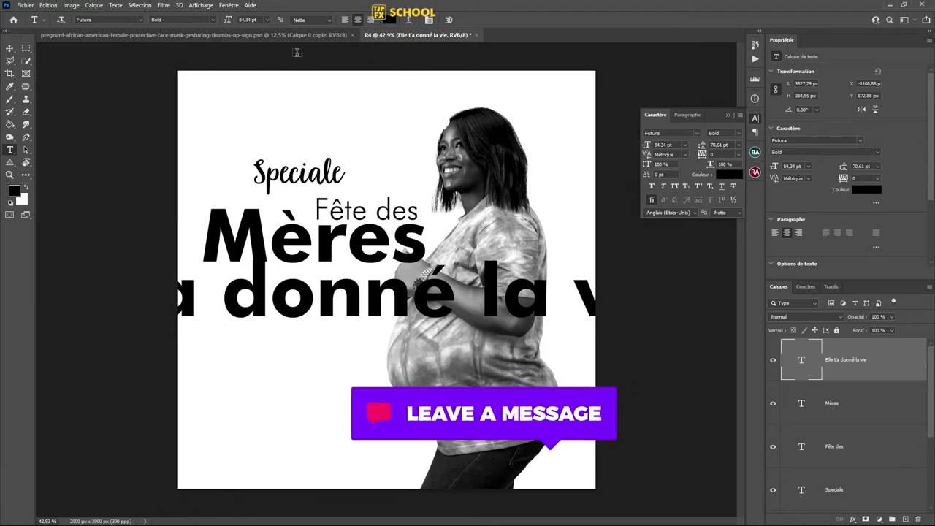
# Step: Shrink the tagline to about 16 pt and move it under 'Mères'
pyautogui.click(9, 48)
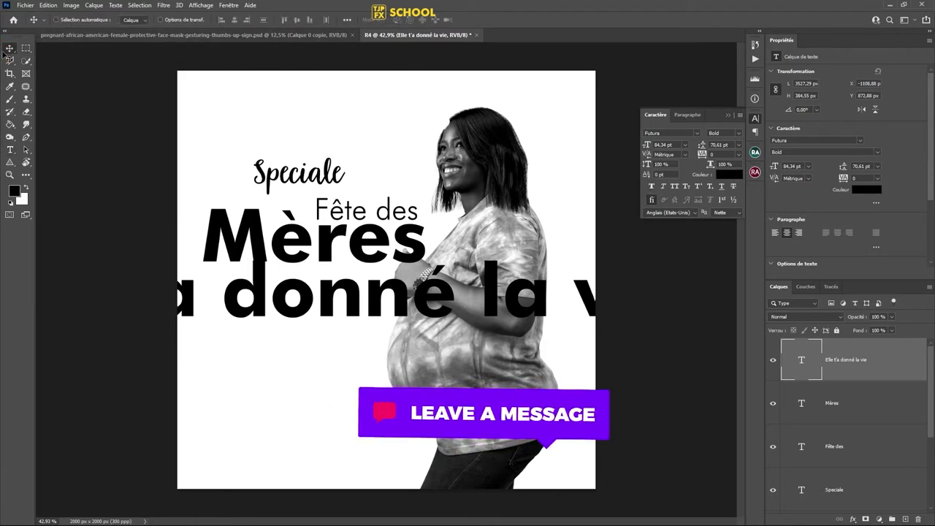
pyautogui.click(198, 22)
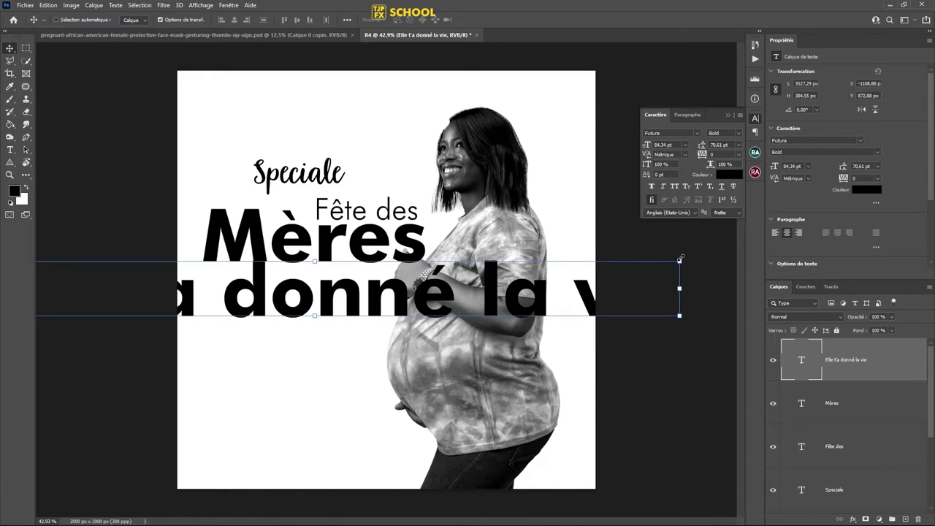
pyautogui.moveTo(680, 259); pyautogui.dragTo(396, 285)
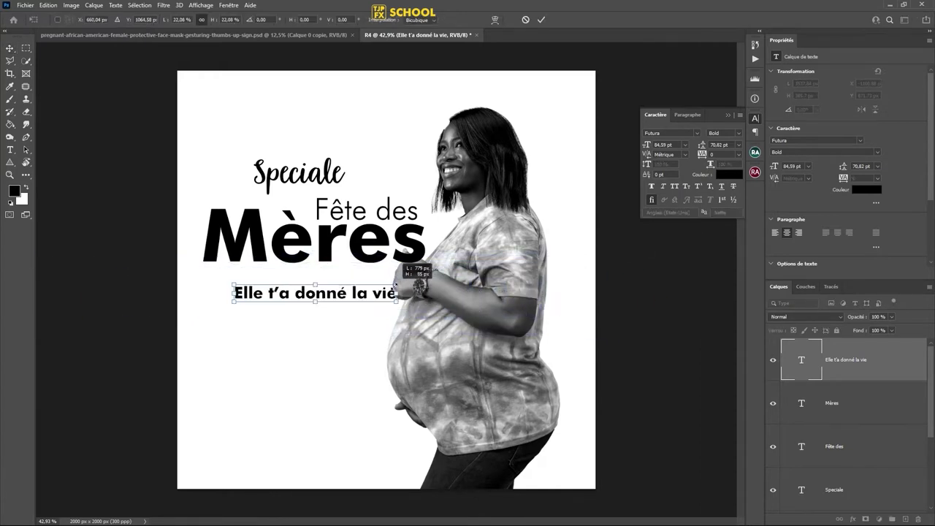
pyautogui.press('Return')
pyautogui.moveTo(391, 293); pyautogui.dragTo(358, 287)
# Step: Extend the tagline to 'Elle t'a donné la vie, donne lui le sourire' on two lines
pyautogui.press('t')
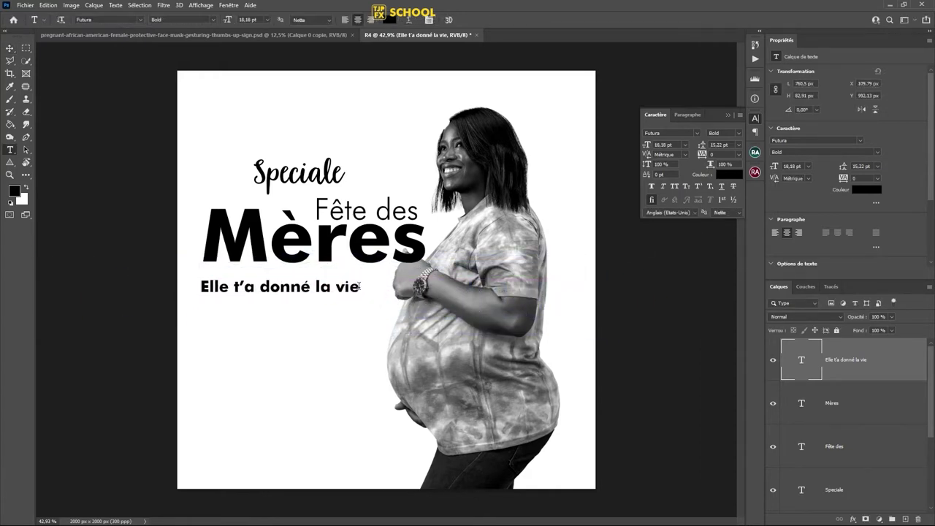
pyautogui.click(357, 286)
pyautogui.write(',')
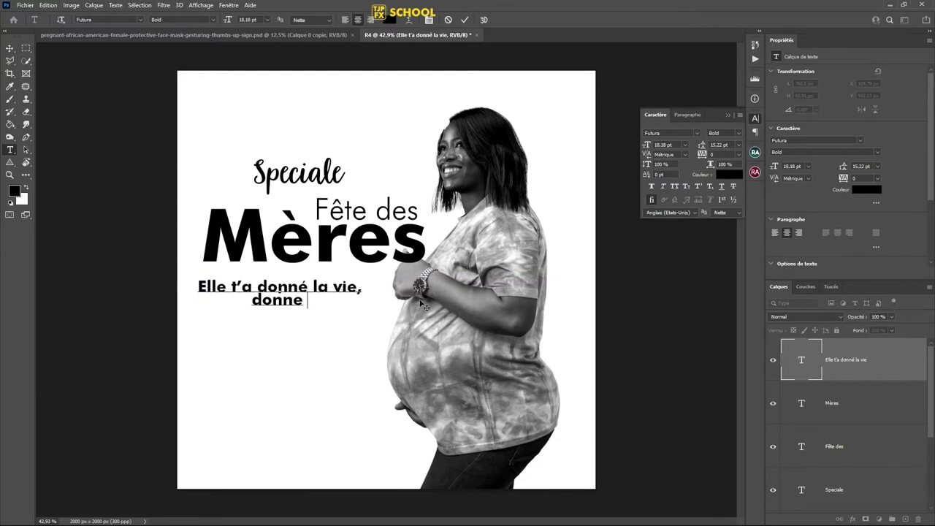
pyautogui.write('lui le sou')
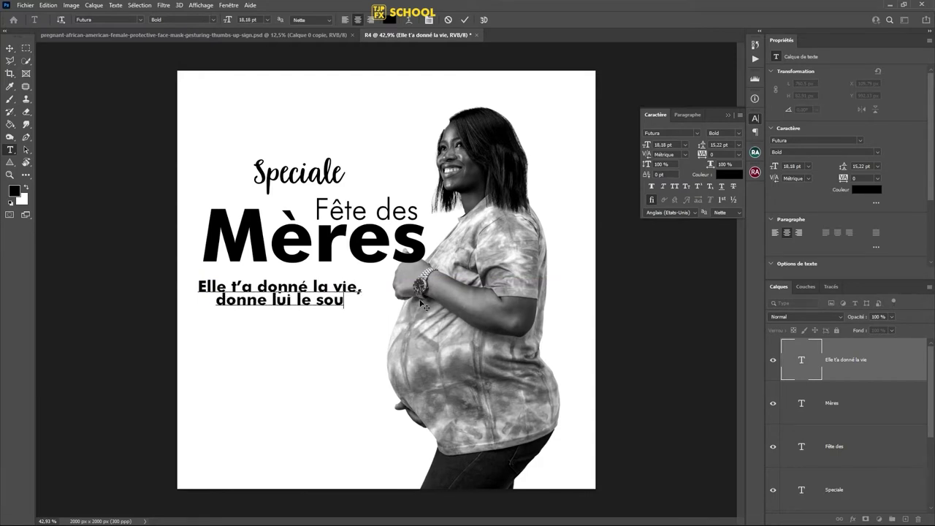
pyautogui.write('rire')
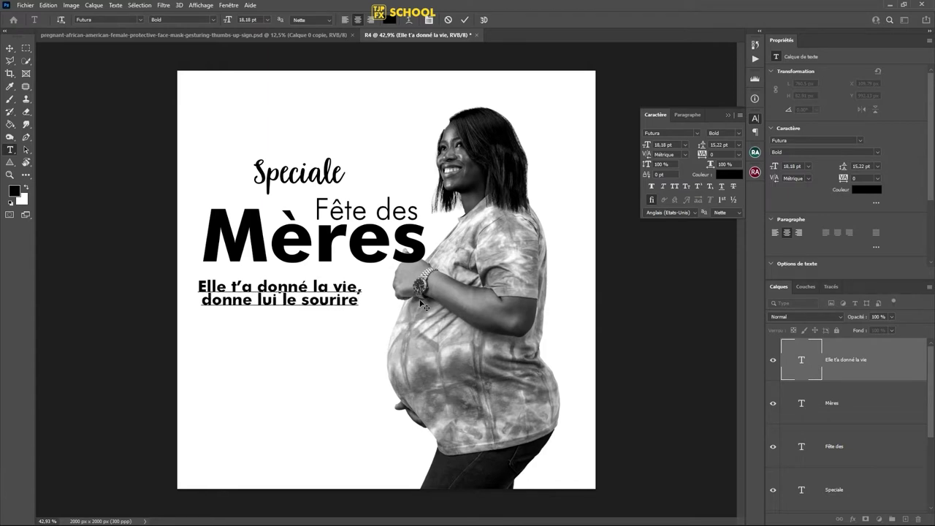
pyautogui.hotkey('ctrl', 'Return')
# Step: Left-align the two-line tagline and move it left under 'Mères'
pyautogui.press('v')
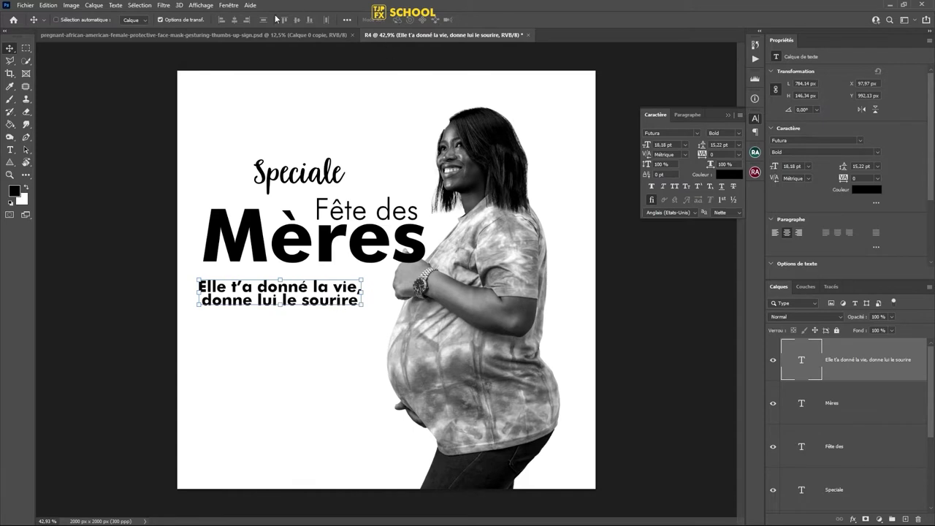
pyautogui.click(775, 233)
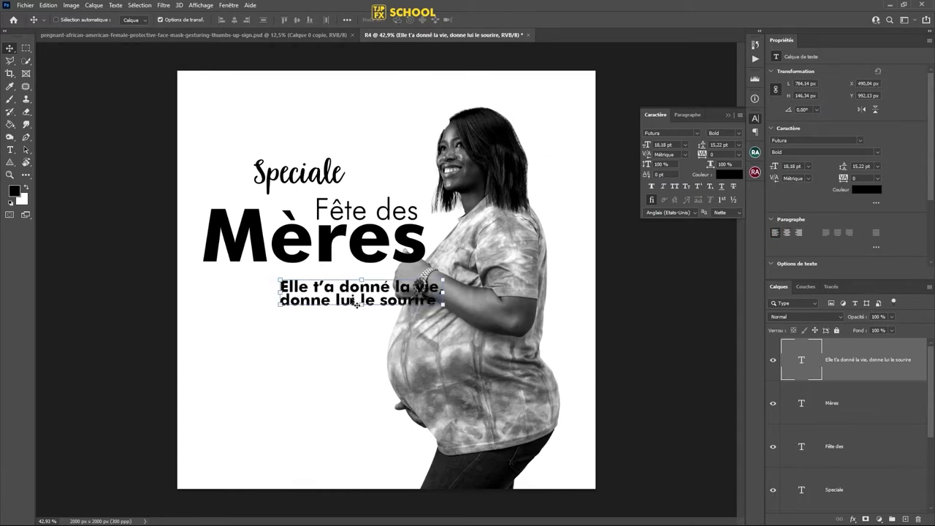
pyautogui.moveTo(363, 302); pyautogui.dragTo(301, 301)
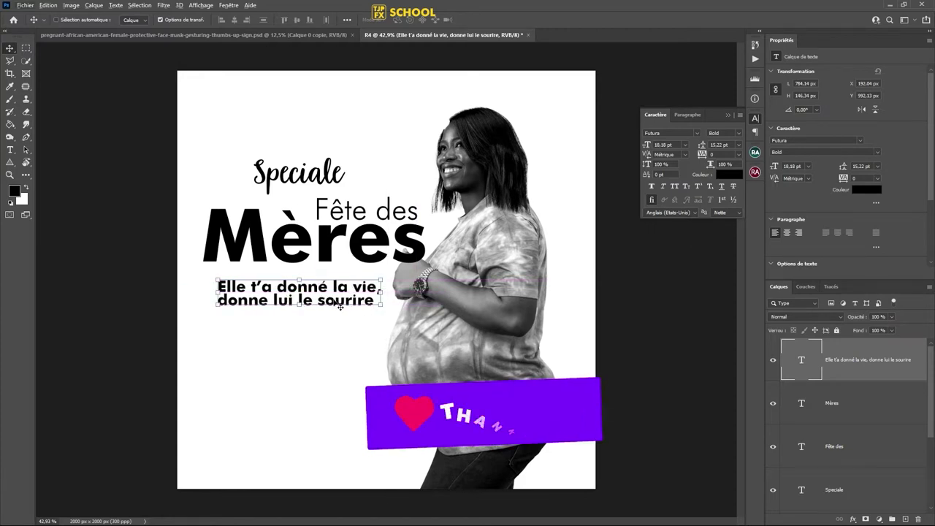
# Step: Duplicate the tagline below and change the copy to 'Offre lui un telephone'
pyautogui.moveTo(342, 308); pyautogui.dragTo(349, 334)
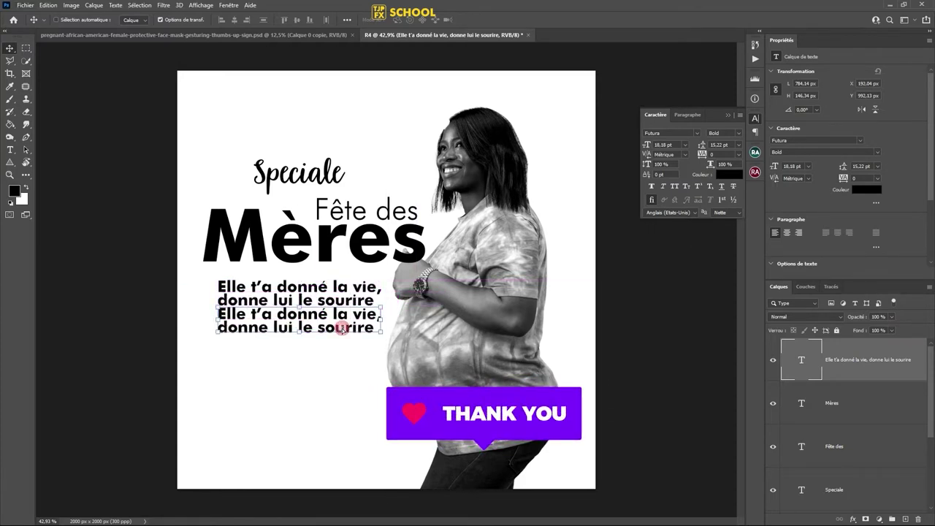
pyautogui.doubleClick(348, 334)
pyautogui.hotkey('ctrl', 'a')
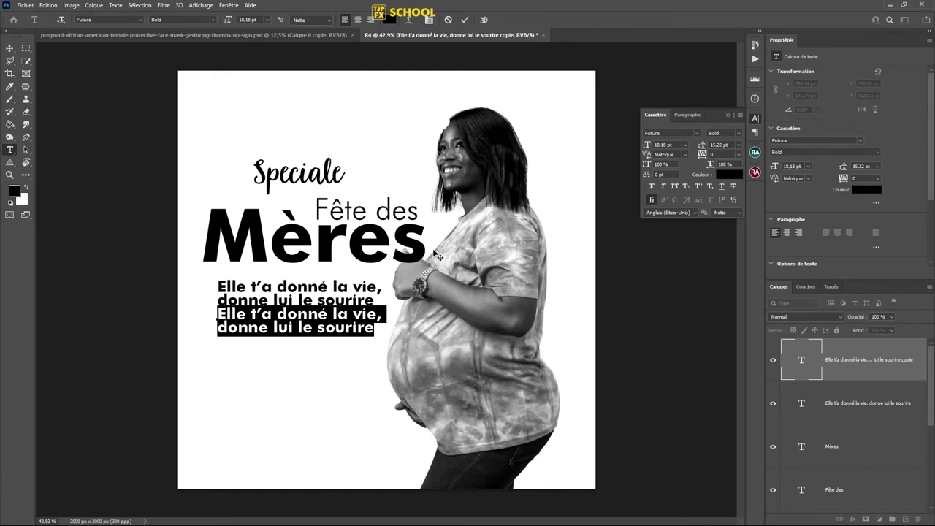
pyautogui.write('Of')
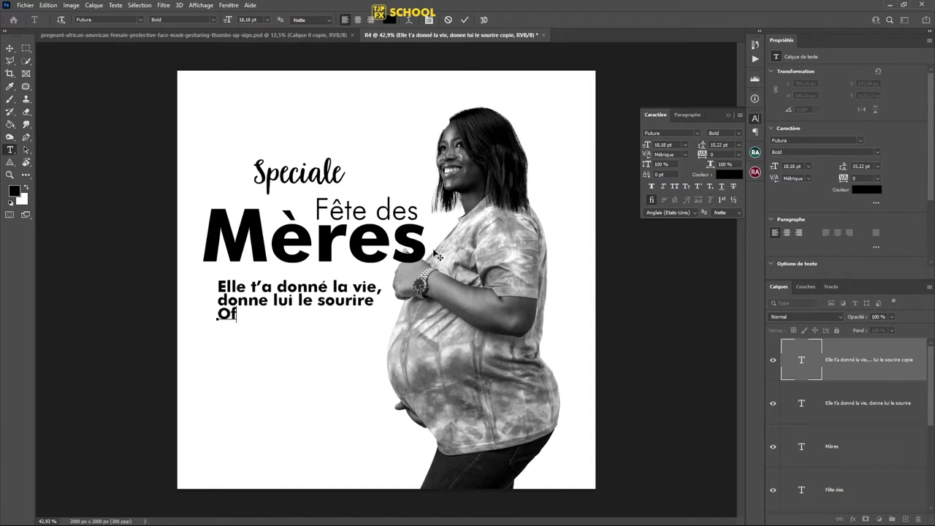
pyautogui.write('fre ')
pyautogui.write('lui')
pyautogui.write('u')
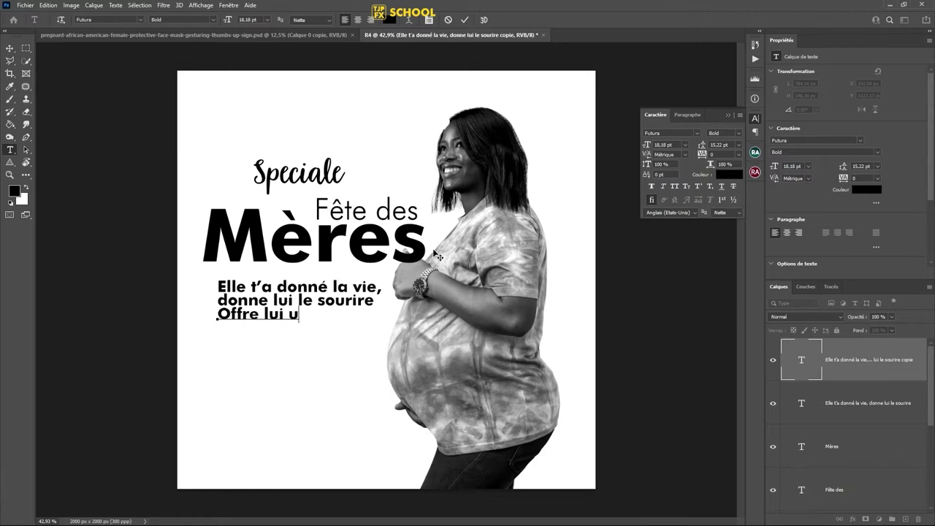
pyautogui.write('n')
pyautogui.write(' t')
pyautogui.write('eleph')
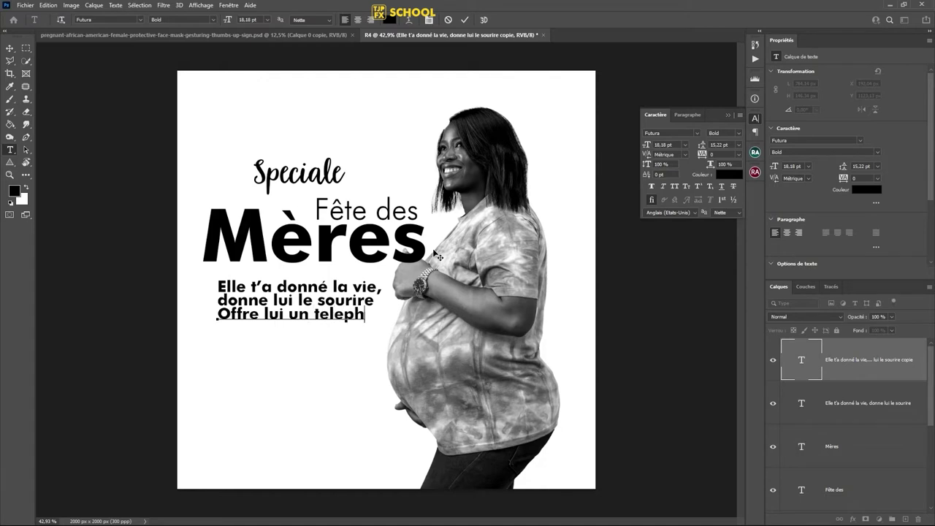
pyautogui.write('one')
pyautogui.hotkey('ctrl', 'Return')
pyautogui.press('v')
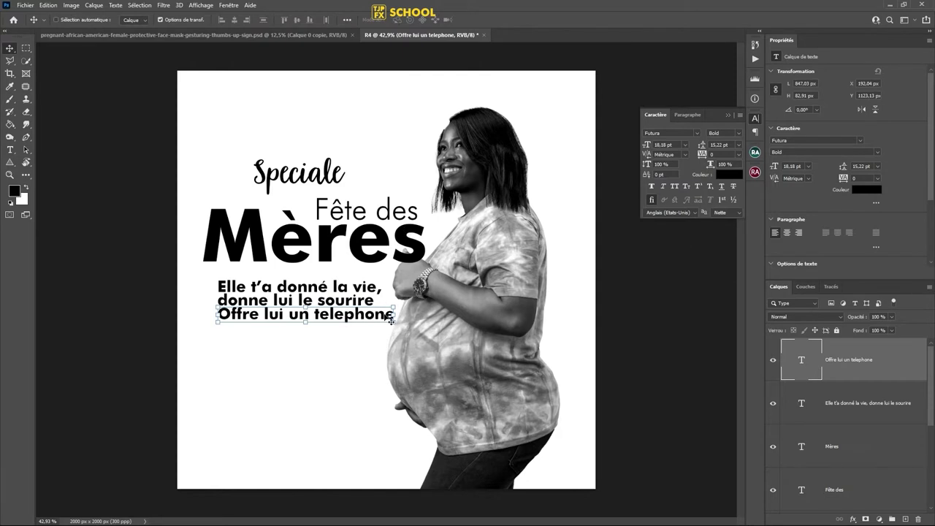
# Step: Add a new line 'Iphone 12' under 'Offre lui un telephone'
pyautogui.press('t')
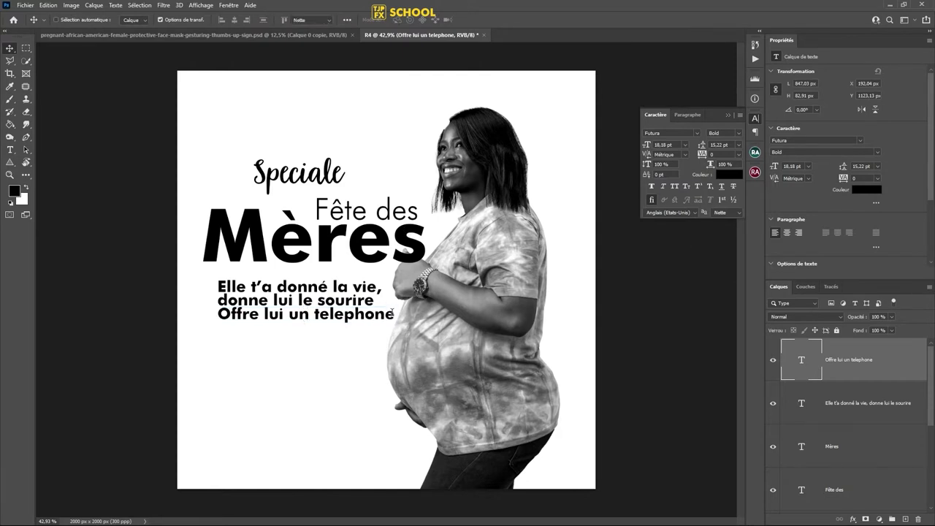
pyautogui.click(391, 314)
pyautogui.click(392, 313)
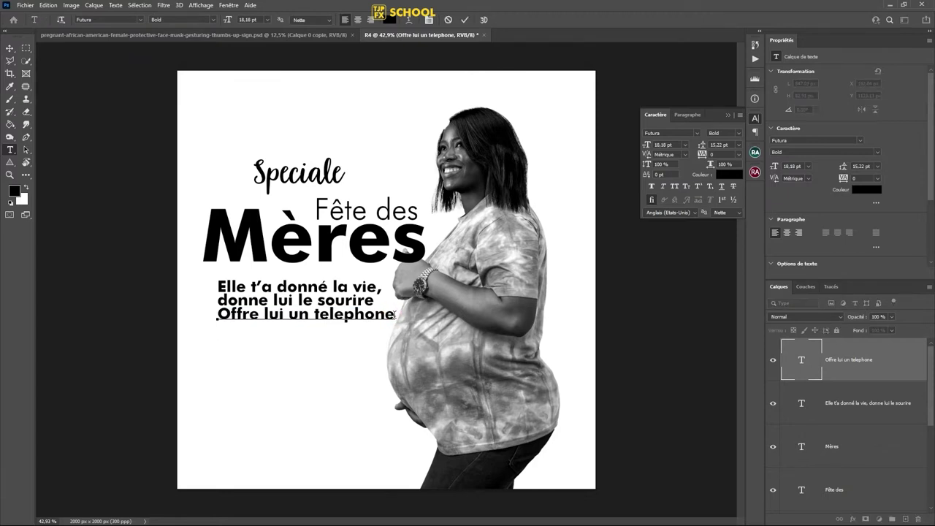
pyautogui.press('Return')
pyautogui.write('I')
pyautogui.write('pho')
pyautogui.write('ne 12')
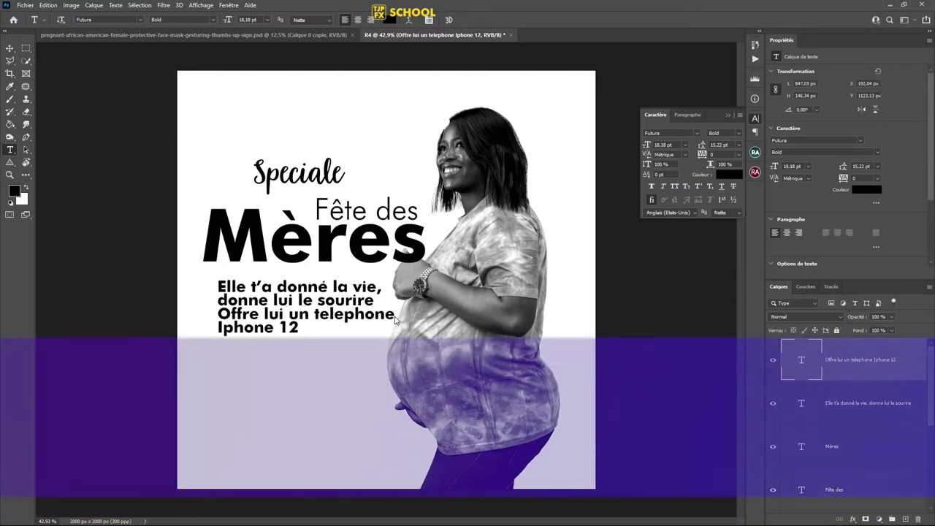
# Step: Save the poster as R4.psd
pyautogui.hotkey('ctrl', 'shift', 's')
pyautogui.press('Return')
pyautogui.press('Return')
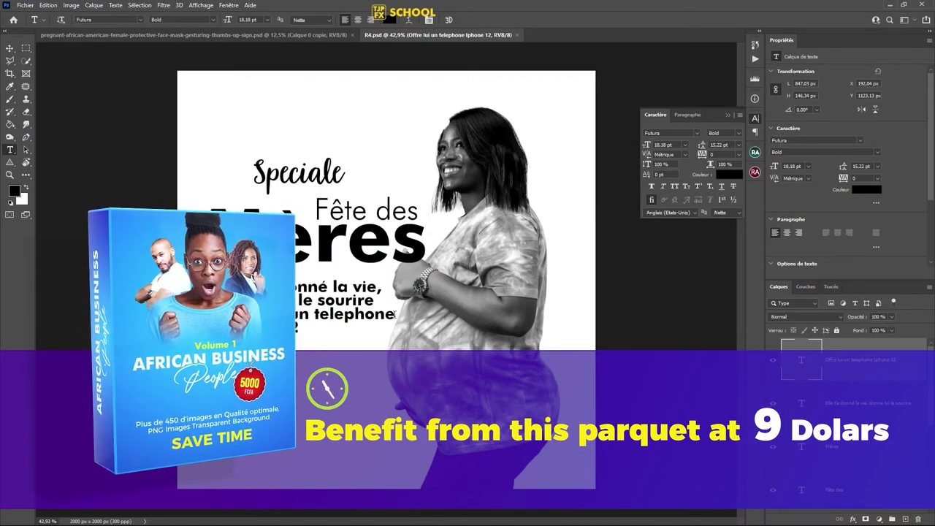
pyautogui.press('v')
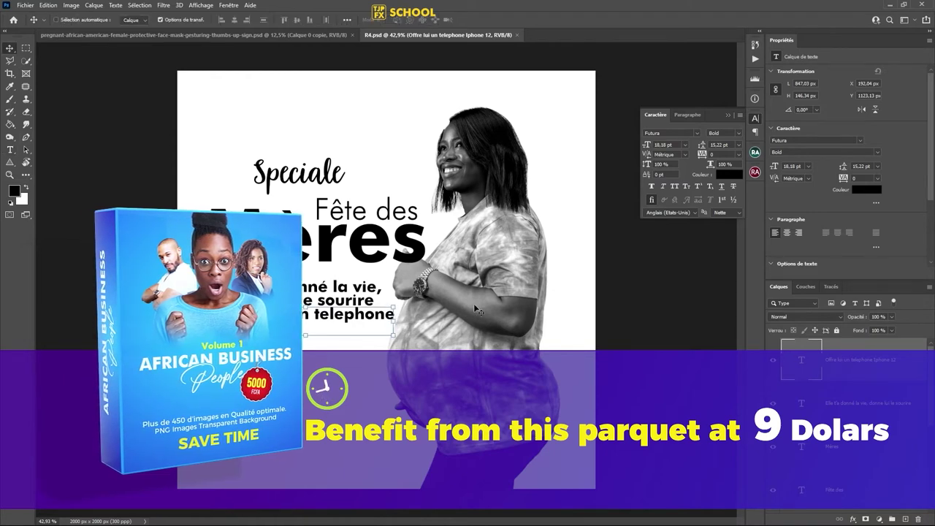
pyautogui.scroll(1, 323, 275)
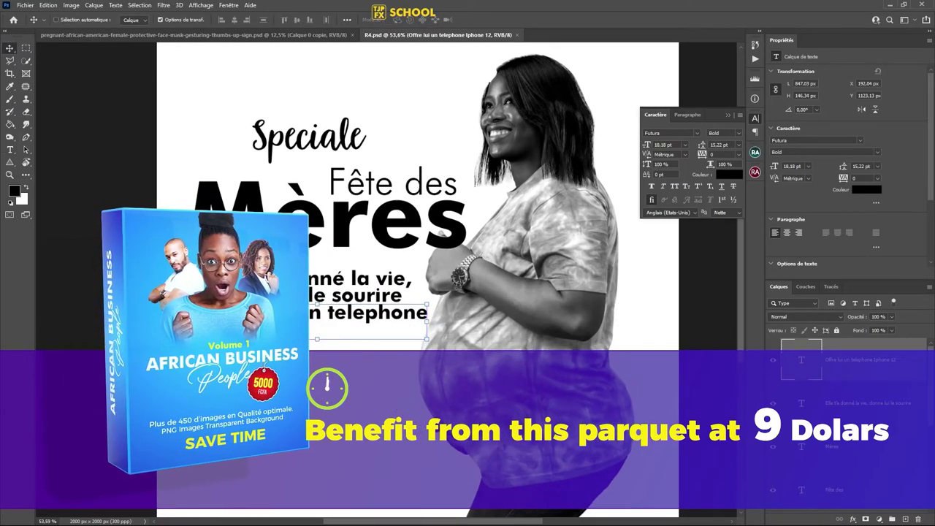
pyautogui.scroll(-2, 324, 274)
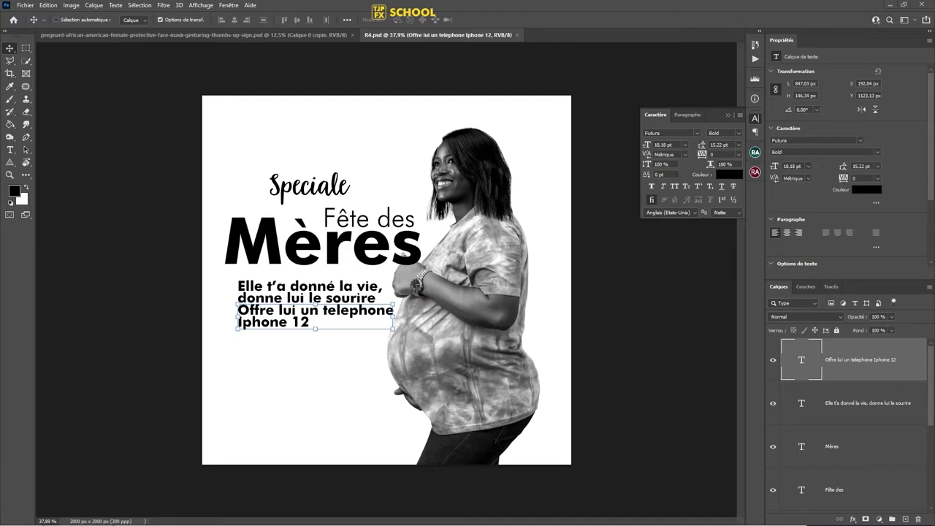
# Step: Place the beach image over the canvas, enlarge it, and move its layer just above Arrière-plan
pyautogui.moveTo(182, 397); pyautogui.dragTo(360, 382)
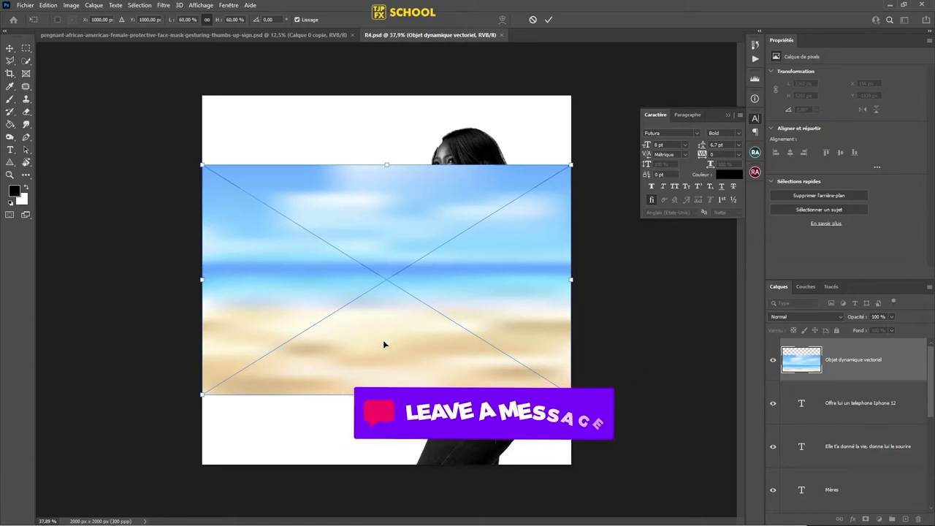
pyautogui.press('Escape')
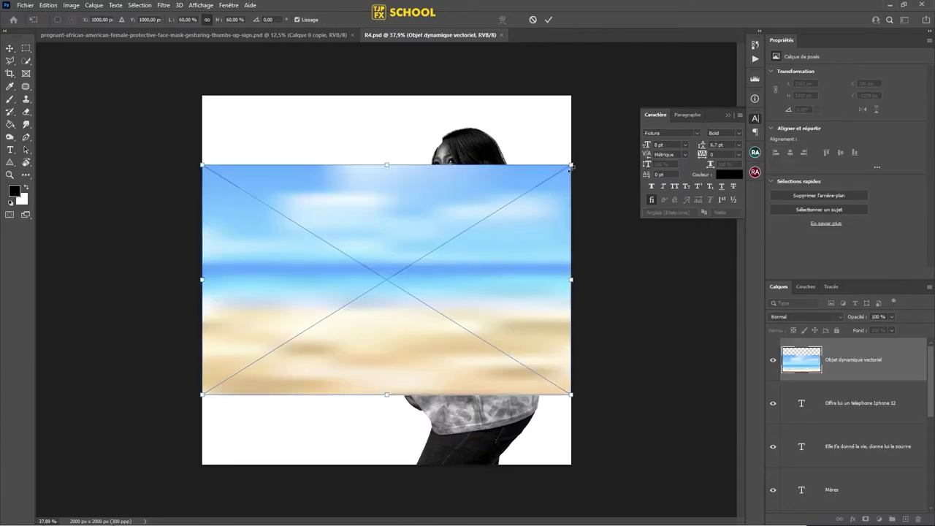
pyautogui.moveTo(571, 168); pyautogui.dragTo(734, 62)
pyautogui.press('Return')
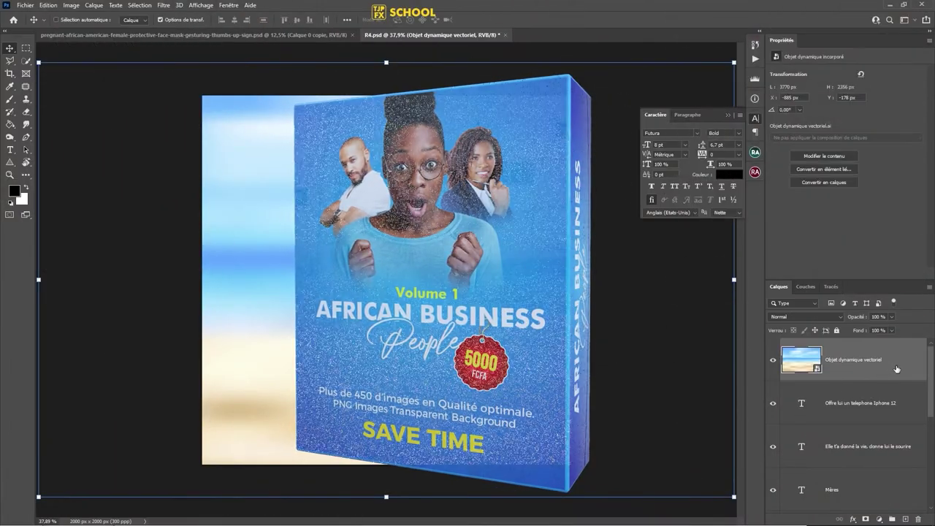
pyautogui.moveTo(833, 374)
pyautogui.mouseDown()
pyautogui.moveTo(897, 520)
pyautogui.moveTo(886, 475)
pyautogui.mouseUp()
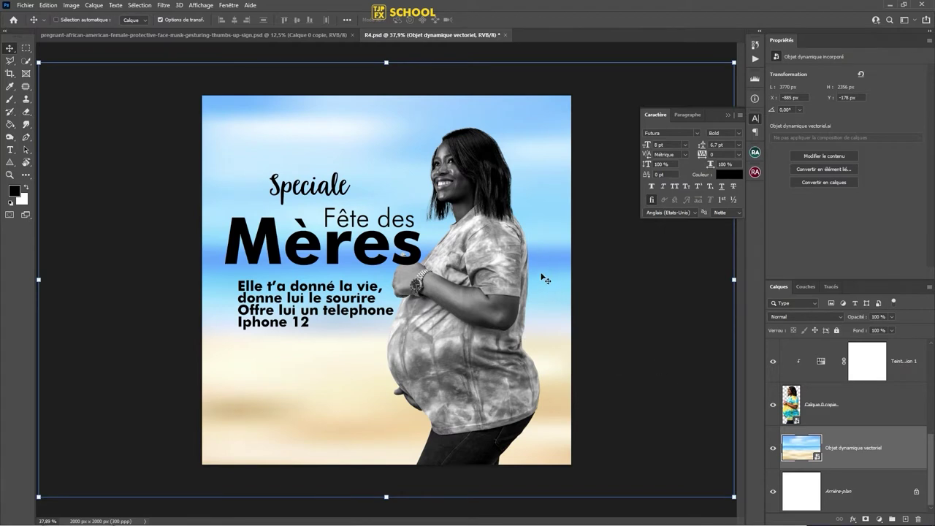
# Step: Rotate the beach background about 6 degrees, shift it slightly, and fade it to 68% opacity
pyautogui.hotkey('ctrl', 't')
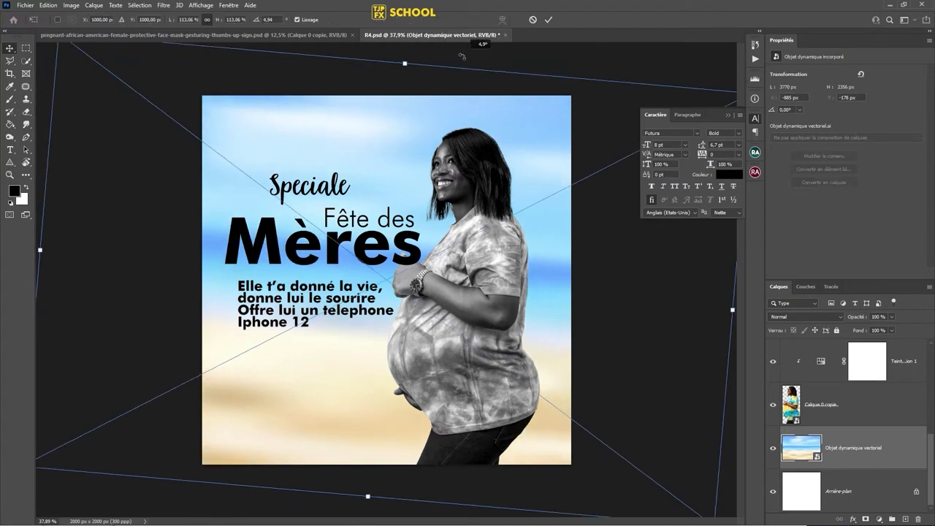
pyautogui.moveTo(442, 53); pyautogui.dragTo(461, 56)
pyautogui.moveTo(475, 150); pyautogui.dragTo(431, 146)
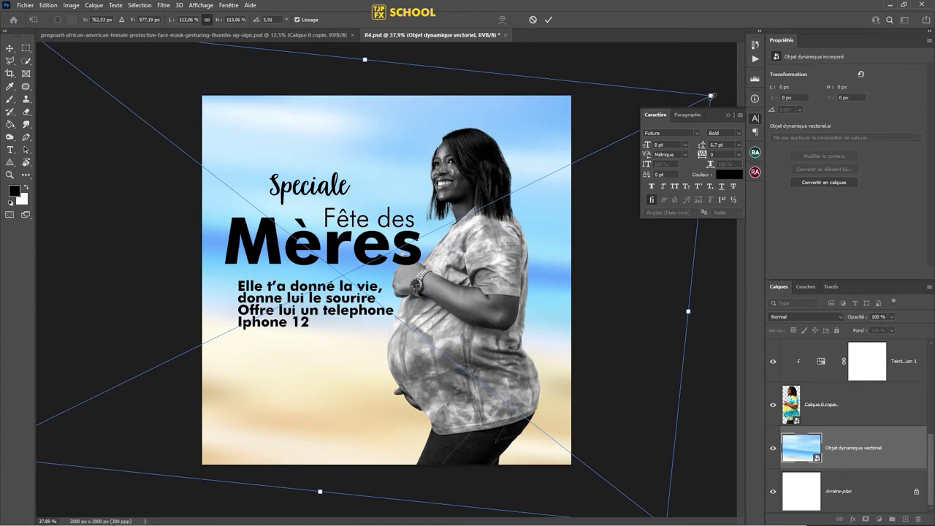
pyautogui.press('Return')
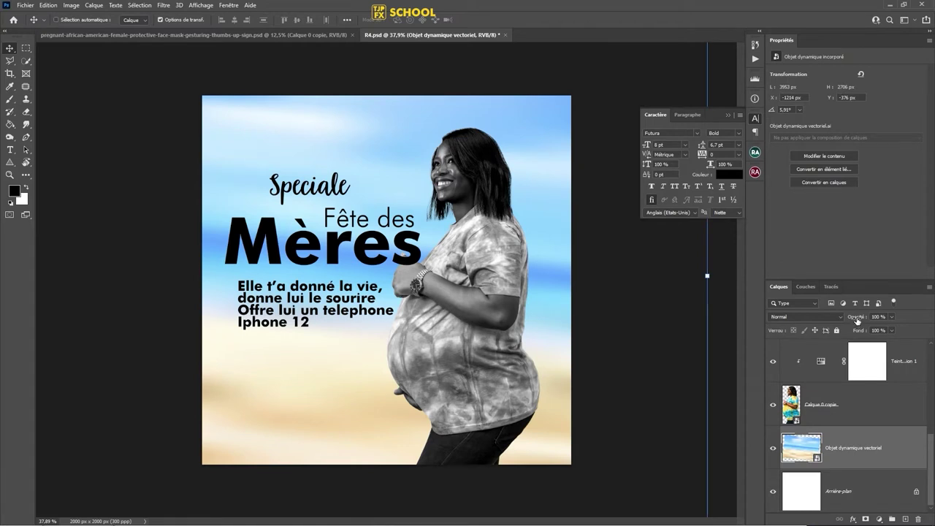
pyautogui.moveTo(859, 319); pyautogui.dragTo(834, 319)
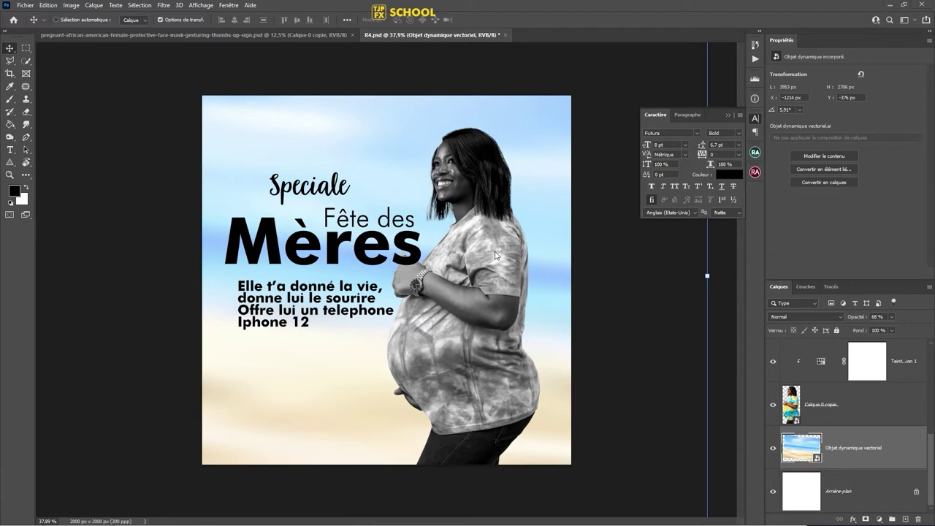
pyautogui.click(402, 212)
# Step: Bring the iPhone 12 layer in front of the woman, shrink it to about 369 × 503 px, and set it beneath the Iphone 12 text
pyautogui.scroll(1, 314, 175)
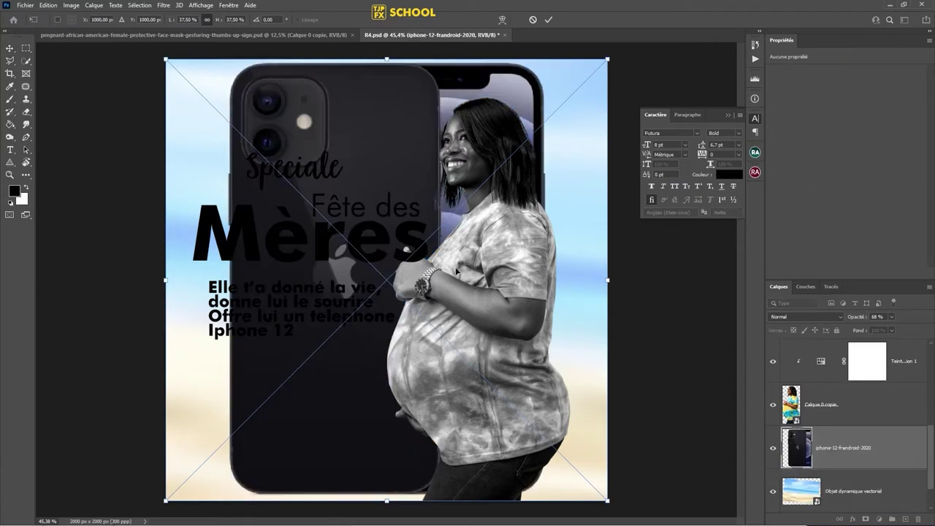
pyautogui.scroll(1, 876, 452)
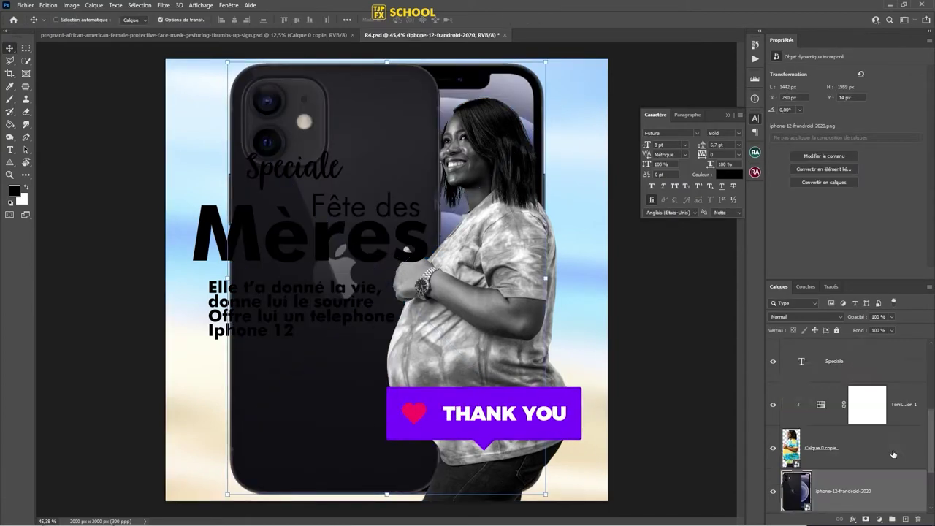
pyautogui.moveTo(903, 481); pyautogui.dragTo(876, 383)
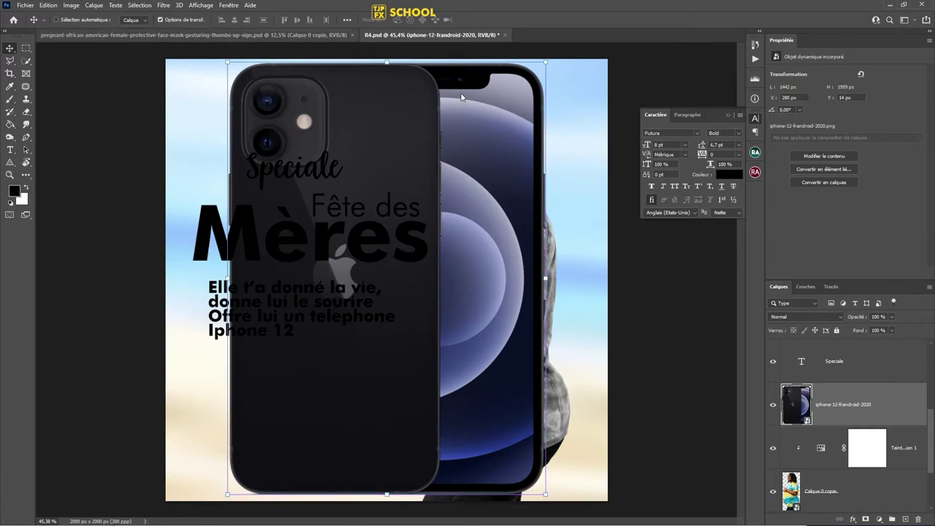
pyautogui.hotkey('ctrl', 't')
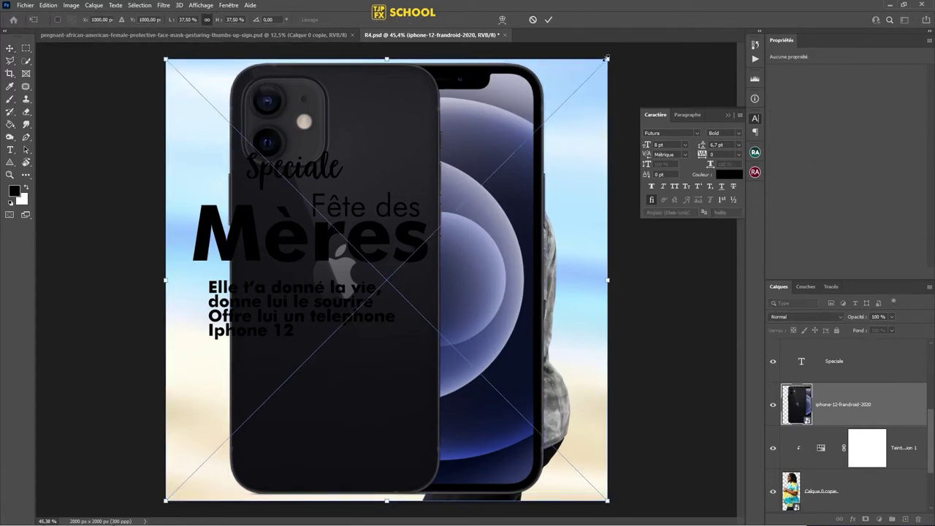
pyautogui.moveTo(608, 58); pyautogui.dragTo(263, 388)
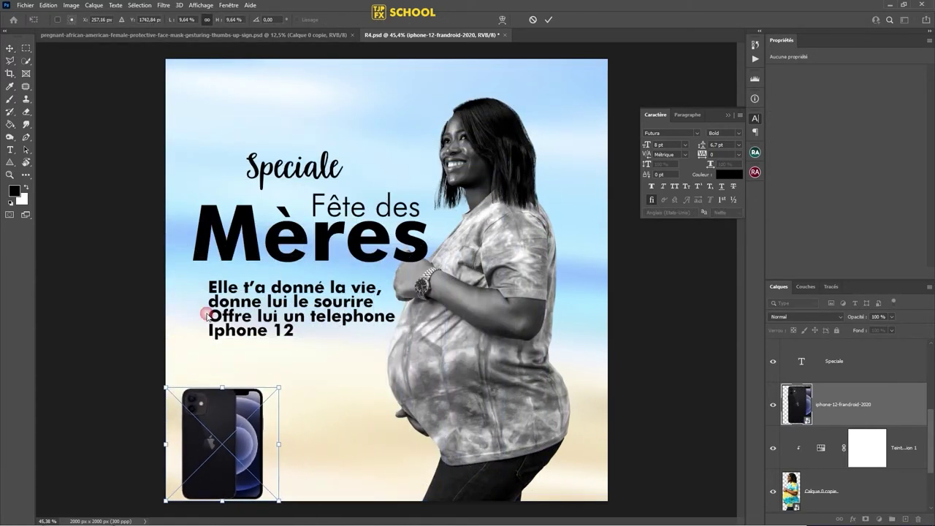
pyautogui.press('Return')
pyautogui.moveTo(242, 429)
pyautogui.mouseDown()
pyautogui.moveTo(292, 395)
pyautogui.moveTo(266, 397)
pyautogui.mouseUp()
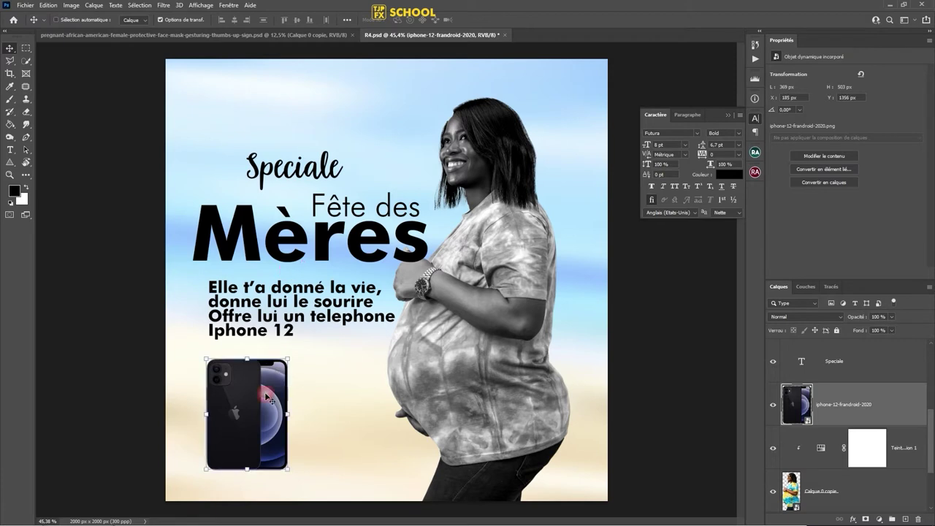
# Step: Delete 'telephone Iphone 12' so the last line reads 'Offre lui un', and move it down slightly
pyautogui.click(338, 319)
pyautogui.doubleClick(338, 319)
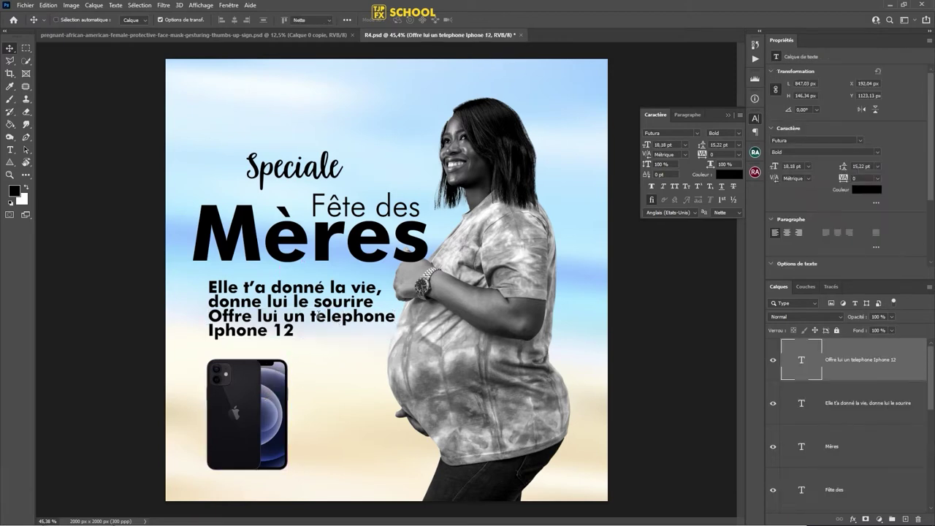
pyautogui.moveTo(304, 312); pyautogui.dragTo(342, 331)
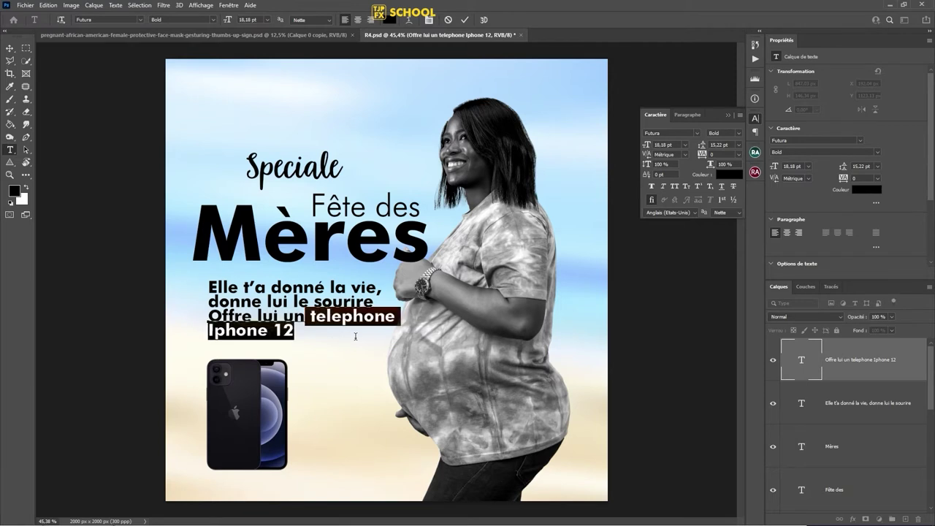
pyautogui.press('BackSpace')
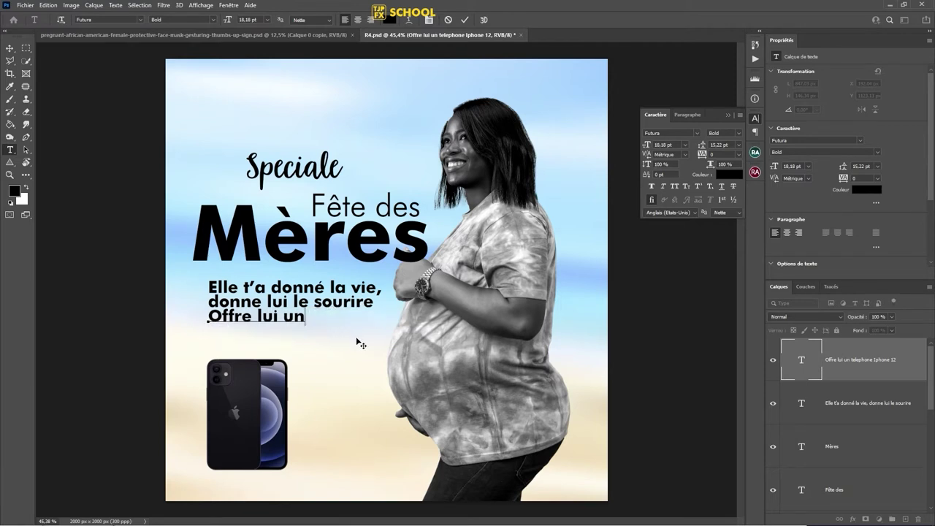
pyautogui.hotkey('ctrl', 'Return')
pyautogui.moveTo(269, 322); pyautogui.dragTo(270, 337)
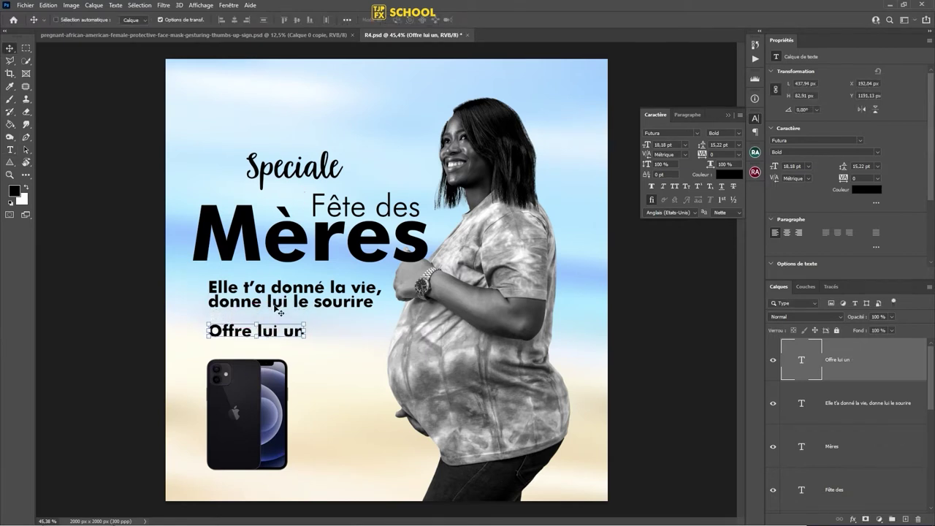
# Step: Remove the 'donne lui le sourire' line from the 'Elle t'a donné la vie' text block
pyautogui.click(281, 311)
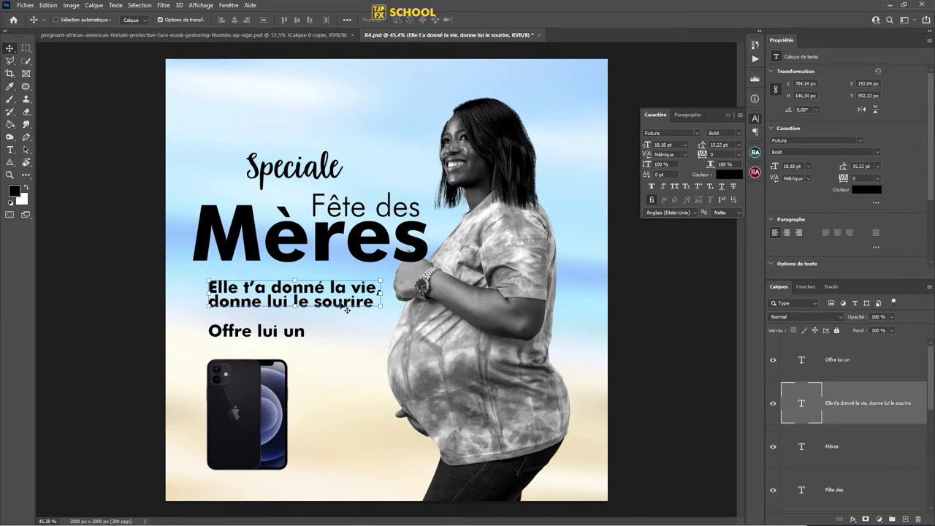
pyautogui.press('t')
pyautogui.moveTo(376, 301); pyautogui.dragTo(146, 309)
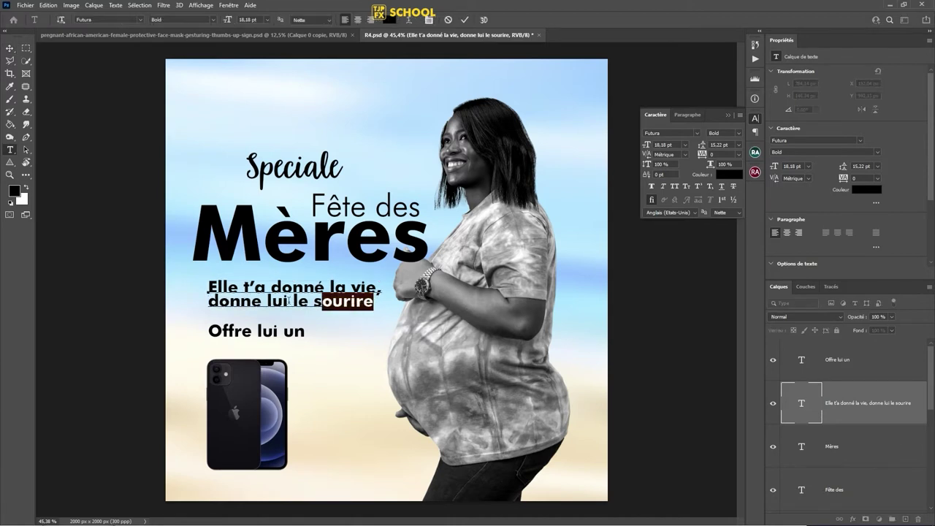
pyautogui.press('BackSpace')
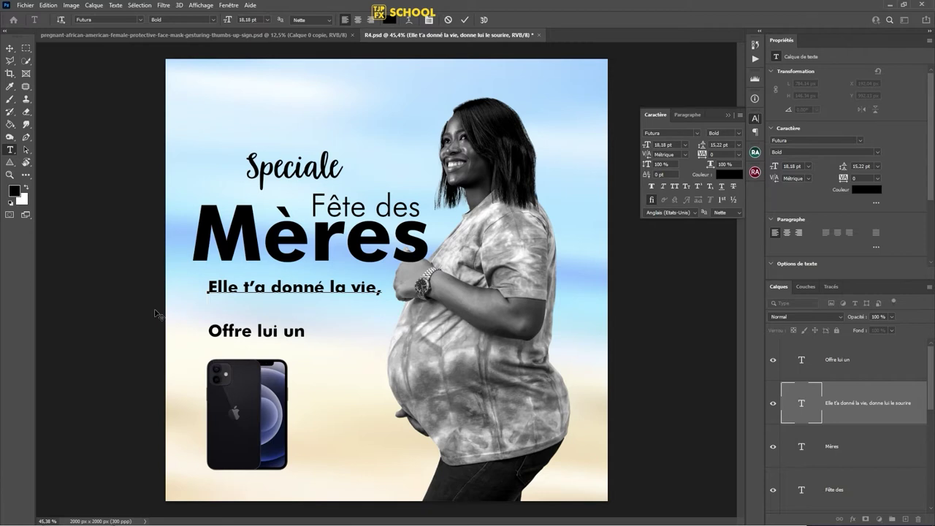
pyautogui.hotkey('ctrl', 'Return')
pyautogui.press('v')
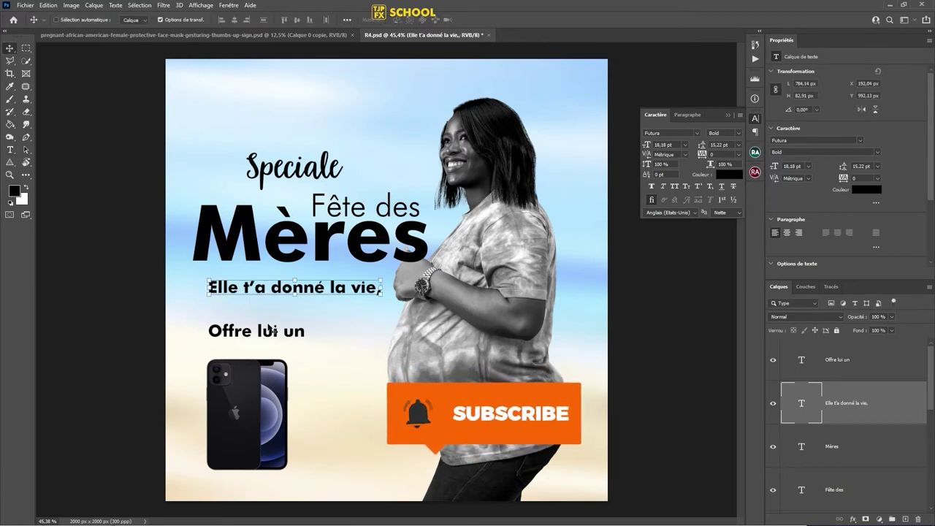
# Step: Duplicate that line just below and retype the copy as 'donne lui le sourire'
pyautogui.keyDown('alt'); pyautogui.moveTo(282, 295); pyautogui.dragTo(281, 315); pyautogui.keyUp('alt')
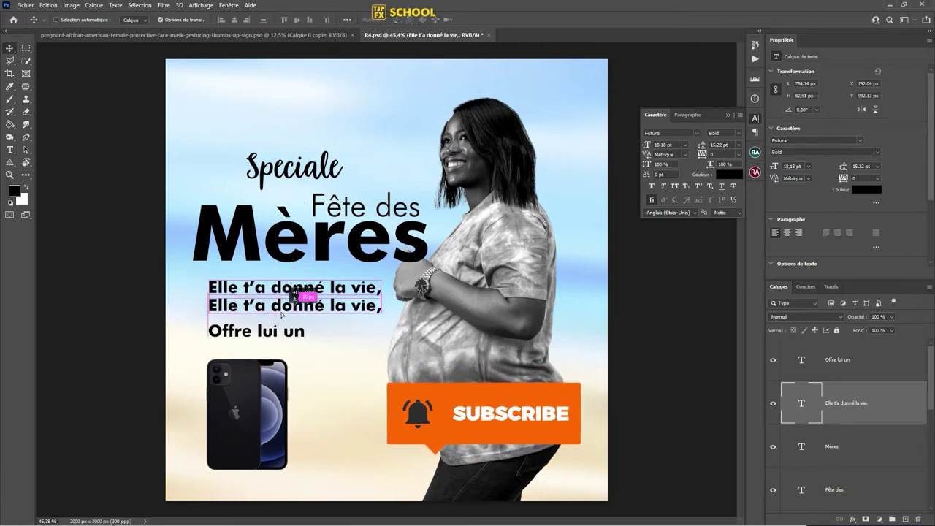
pyautogui.doubleClick(343, 313)
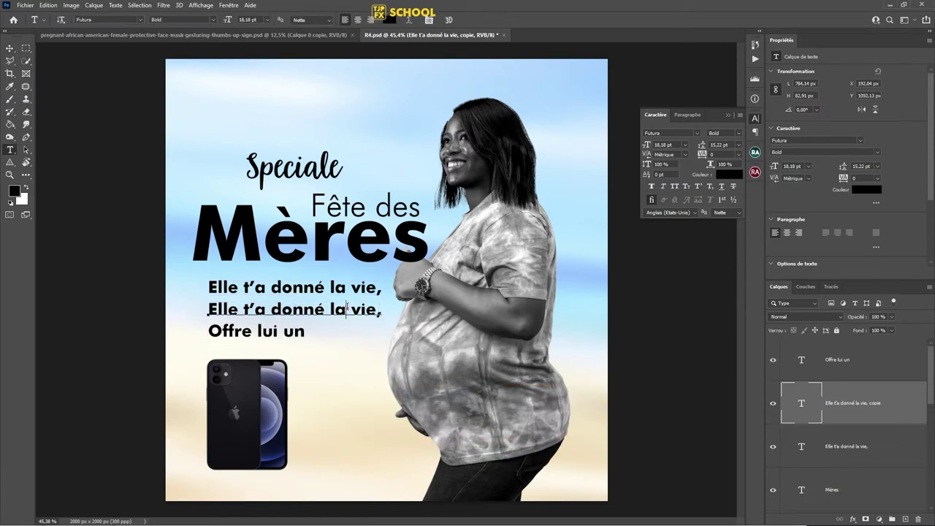
pyautogui.hotkey('ctrl', 'a')
pyautogui.write('donne lui le sourire')
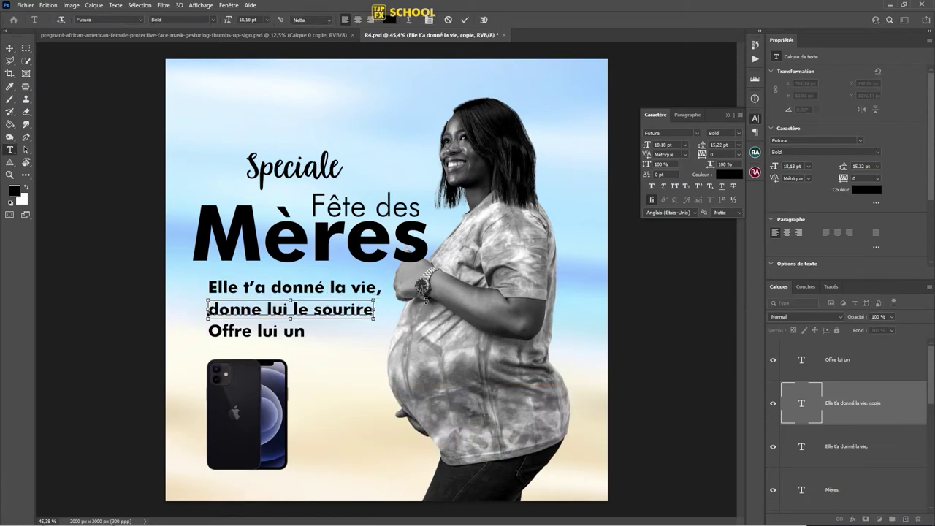
pyautogui.hotkey('ctrl', 'Return')
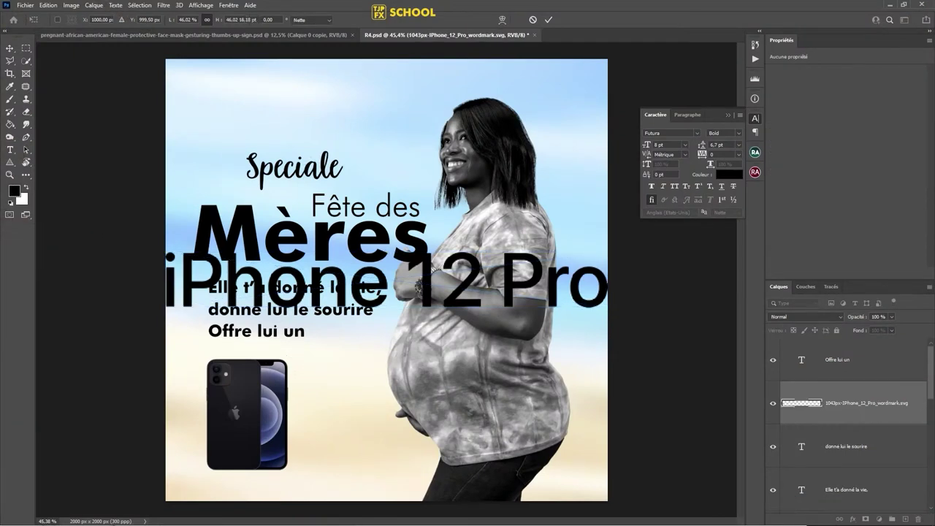
# Step: Discard the stray placed images, then place the iPhone 12 Pro wordmark at about 709 × 89 px under 'Offre lui un'
pyautogui.press('Escape')
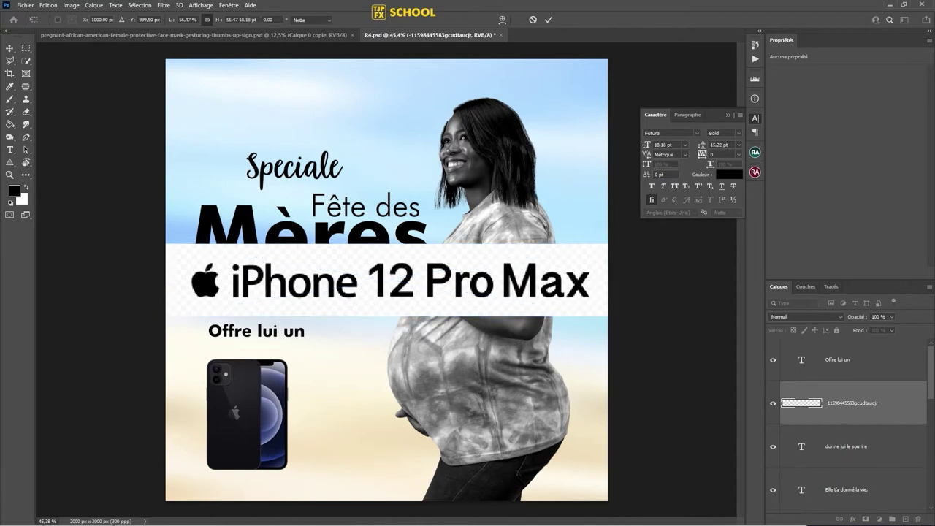
pyautogui.press('Escape')
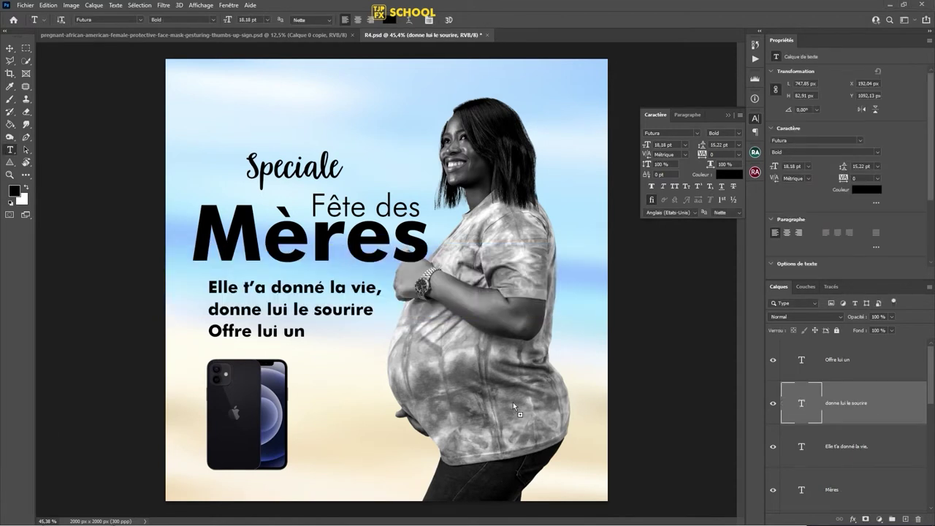
pyautogui.moveTo(589, 392); pyautogui.dragTo(438, 350)
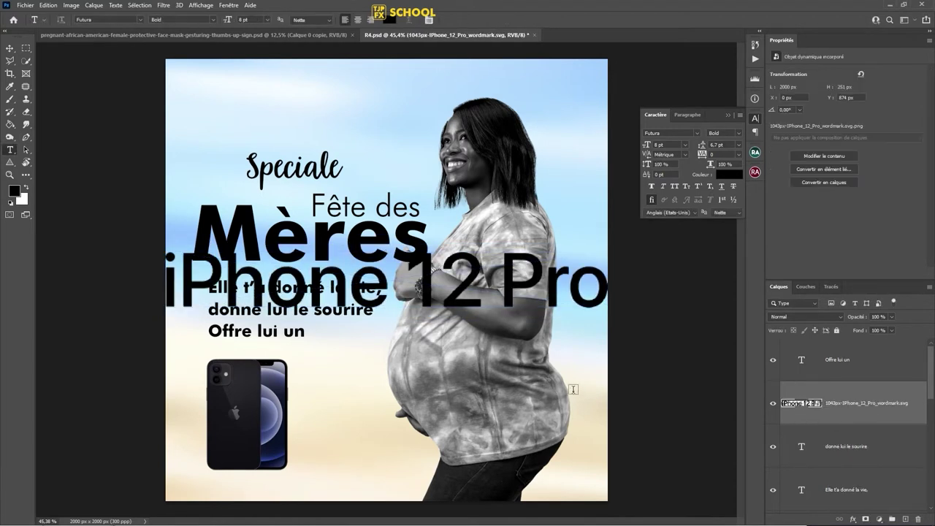
pyautogui.moveTo(403, 293); pyautogui.dragTo(407, 342)
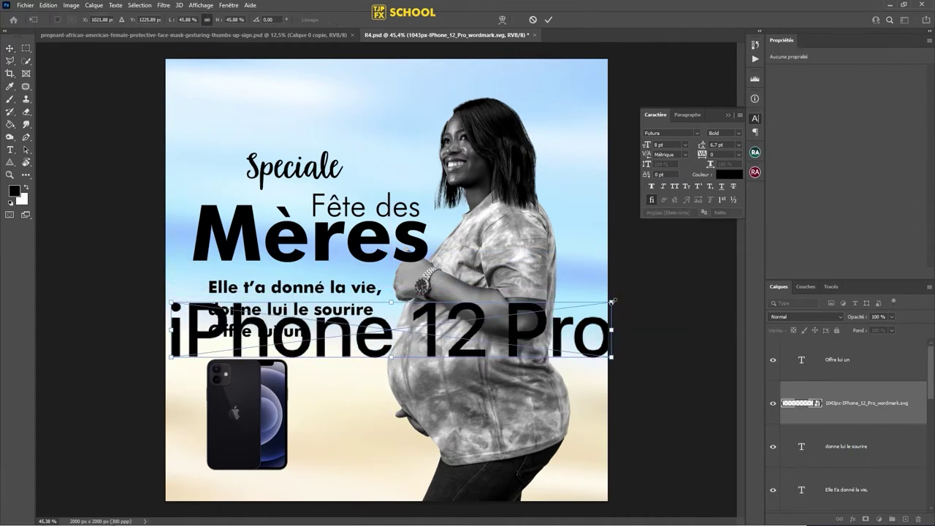
pyautogui.moveTo(613, 303); pyautogui.dragTo(329, 334)
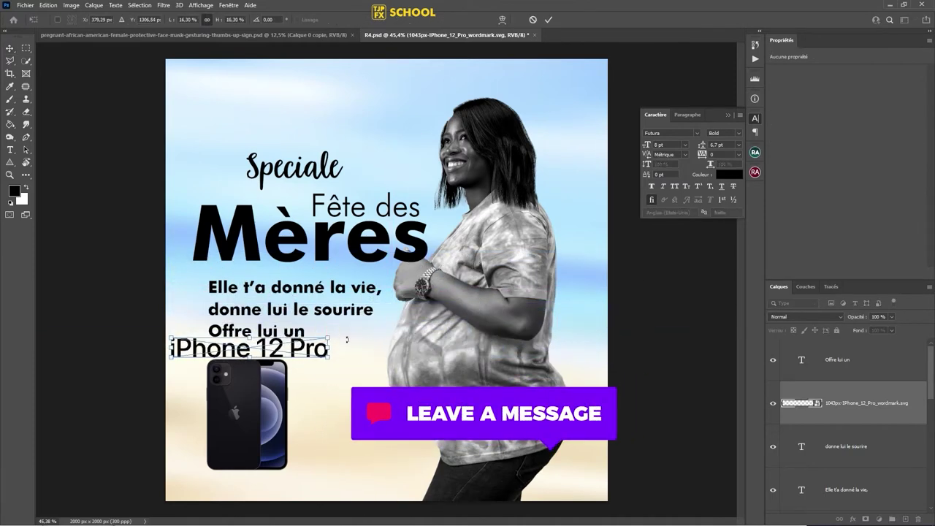
pyautogui.press('Return')
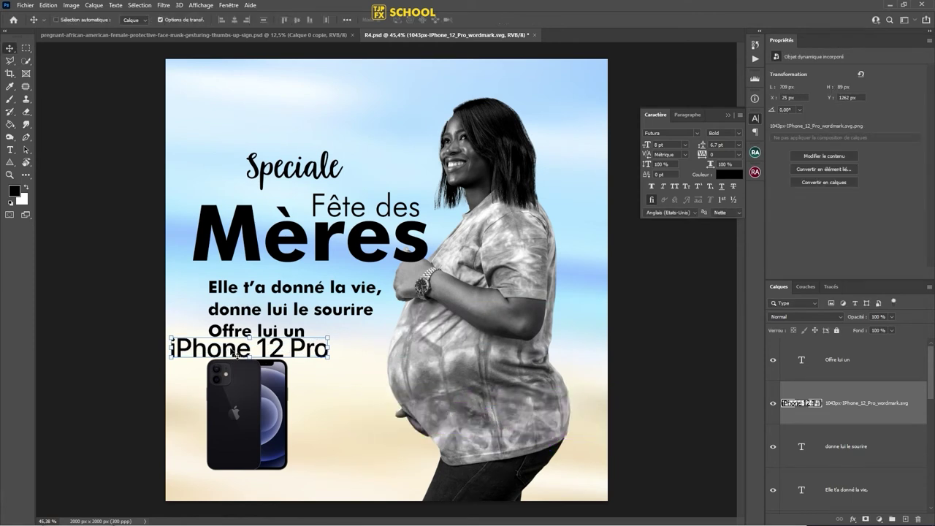
# Step: Drag the iPhone 12 Pro wordmark up beside 'Offre lui un' and zoom in to check the alignment
pyautogui.moveTo(233, 352); pyautogui.dragTo(267, 352)
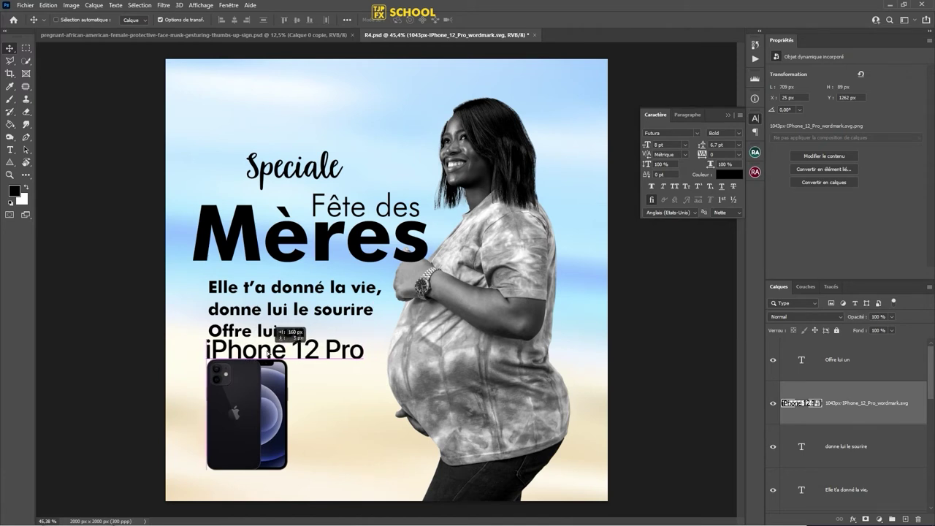
pyautogui.moveTo(267, 353); pyautogui.dragTo(268, 353)
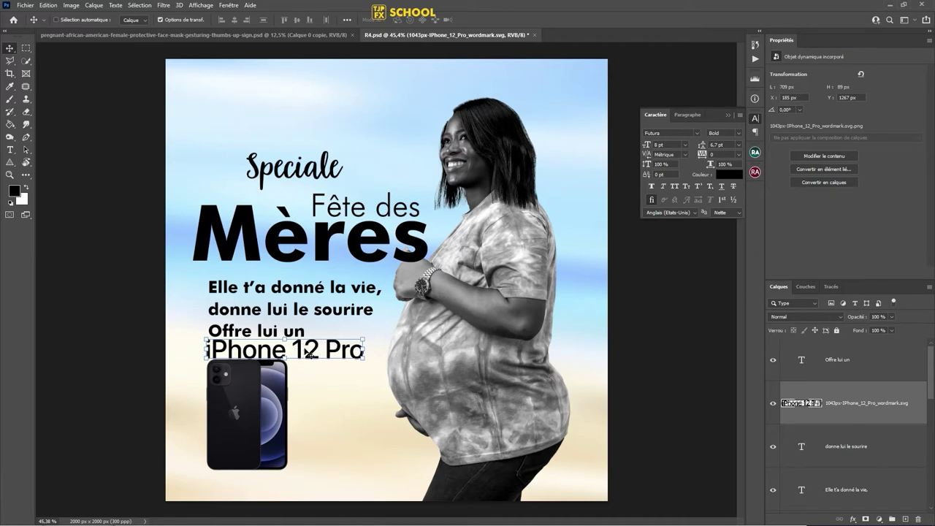
pyautogui.moveTo(338, 354); pyautogui.dragTo(415, 330)
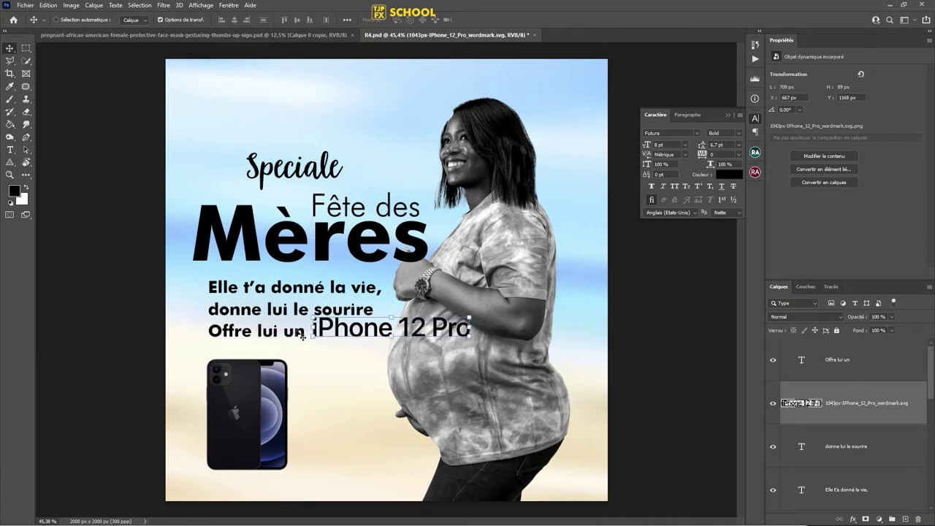
pyautogui.click(296, 335)
pyautogui.scroll(5, 276, 331)
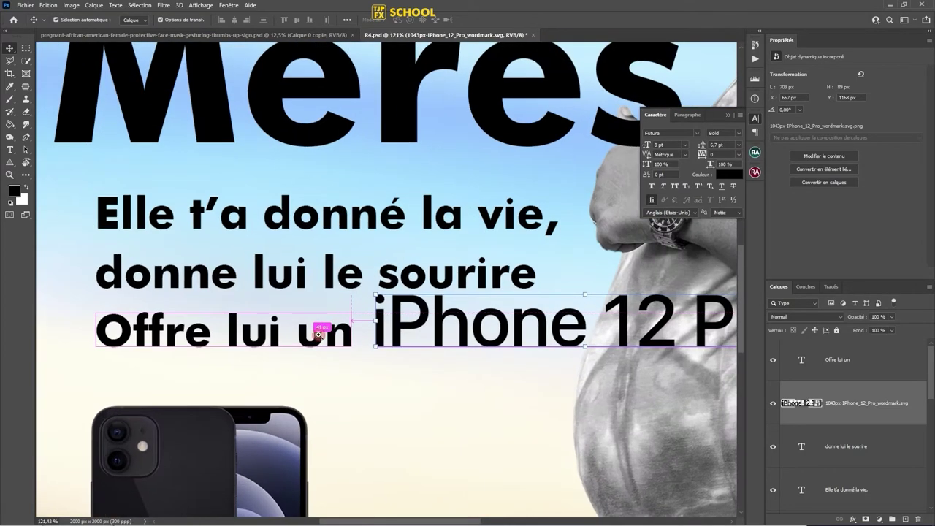
pyautogui.click(236, 333)
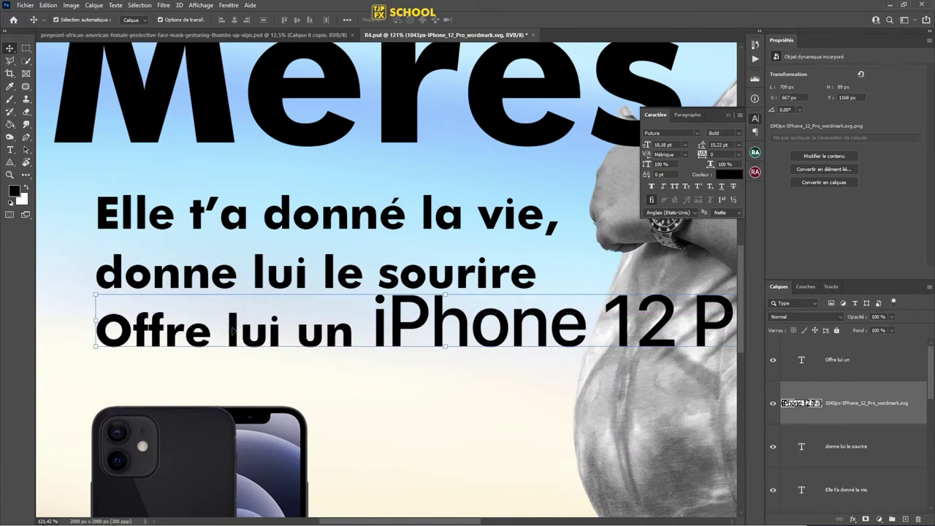
pyautogui.scroll(-4, 322, 349)
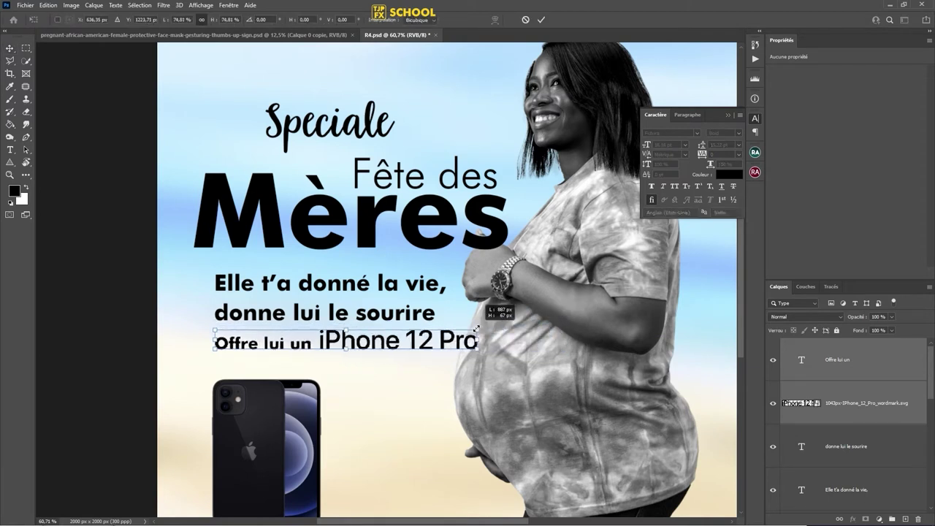
# Step: Shrink the 'Offre lui un' text, then delete 'Offre' so the layer reads 'lui un'
pyautogui.moveTo(563, 322); pyautogui.dragTo(434, 334)
pyautogui.press('Return')
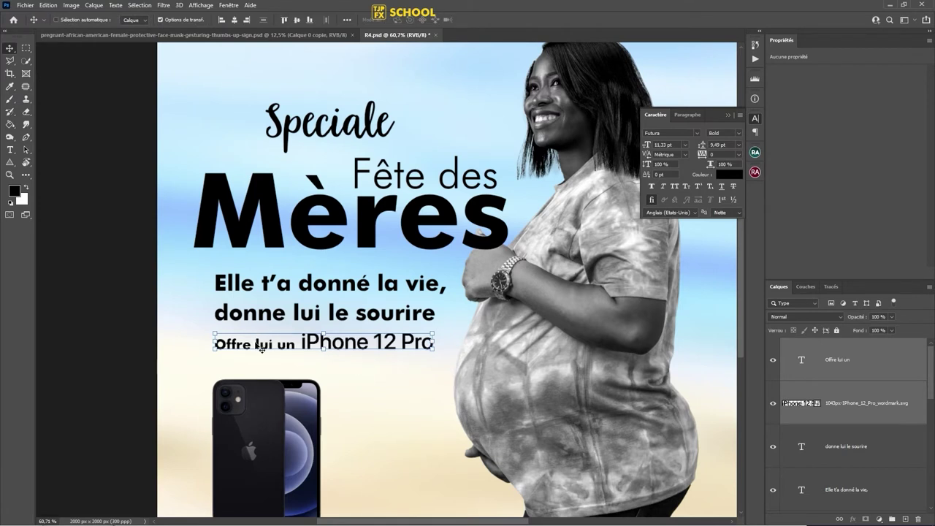
pyautogui.press('t')
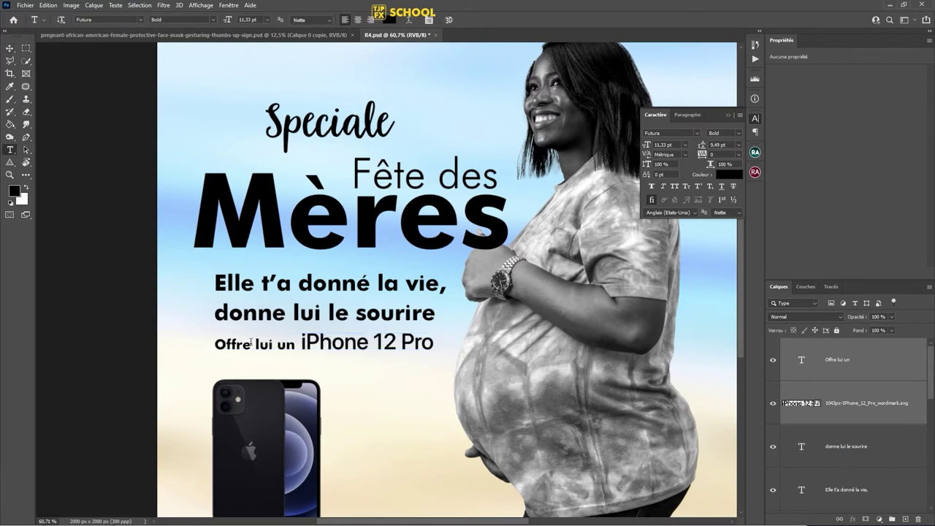
pyautogui.moveTo(251, 341); pyautogui.dragTo(241, 343)
pyautogui.press('BackSpace')
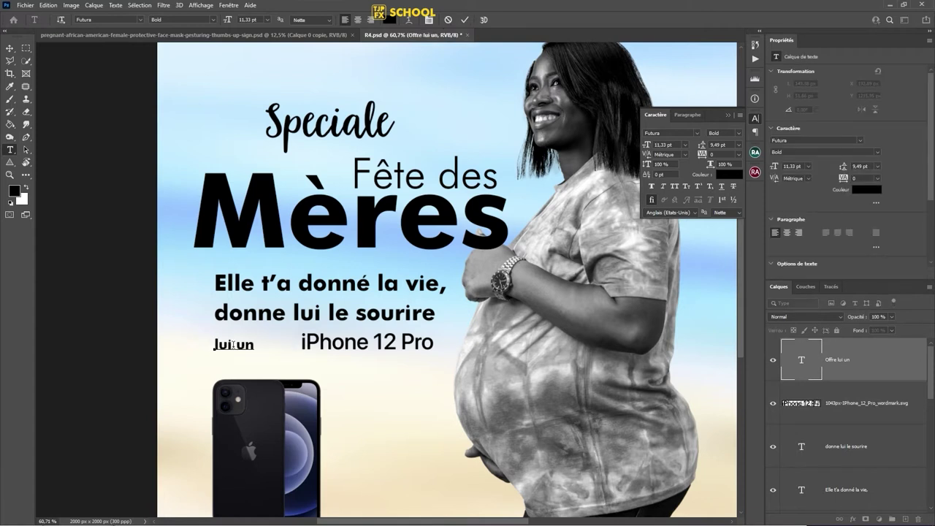
pyautogui.press('Escape')
pyautogui.press('v')
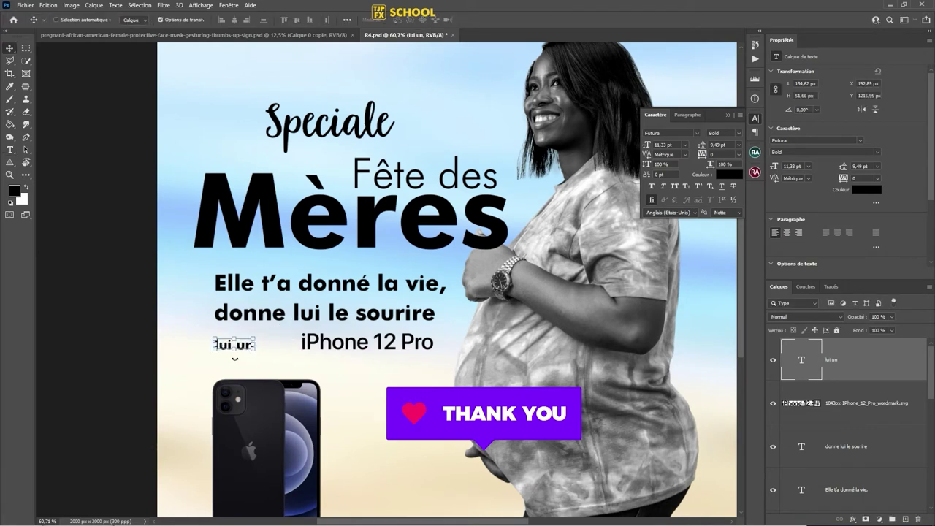
# Step: Move 'lui un' beside the wordmark and create a separate 'Offre' text layer enlarged to 23.31 pt
pyautogui.moveTo(251, 351)
pyautogui.mouseDown()
pyautogui.moveTo(285, 351)
pyautogui.moveTo(239, 350)
pyautogui.mouseUp()
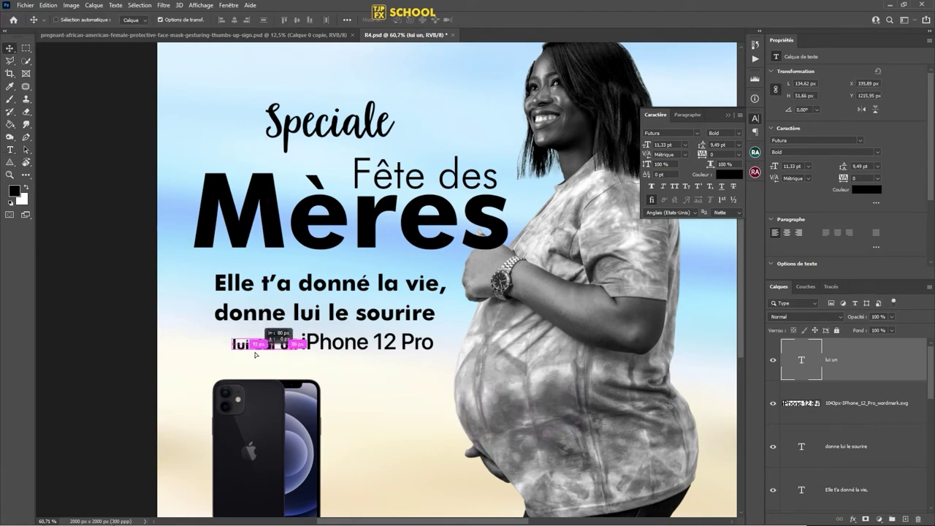
pyautogui.press('t')
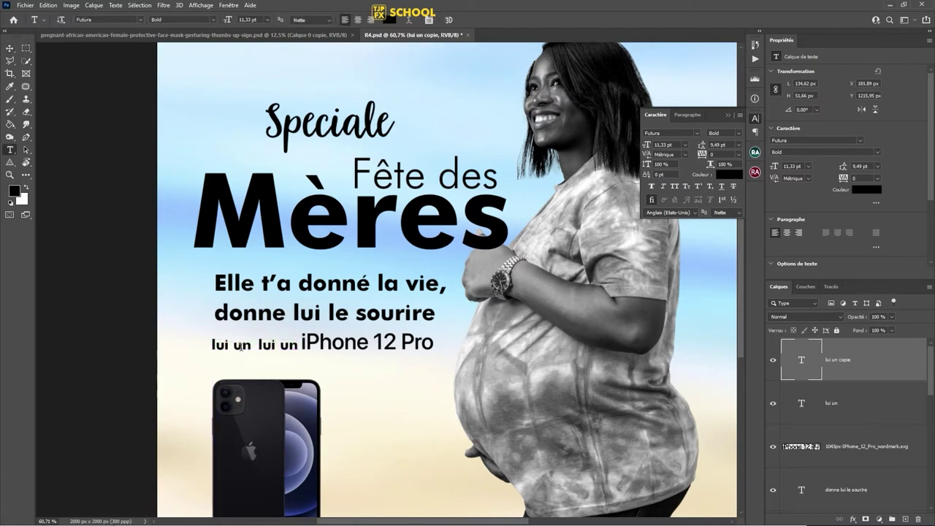
pyautogui.click(240, 347)
pyautogui.hotkey('ctrl', 'a')
pyautogui.write('Offre')
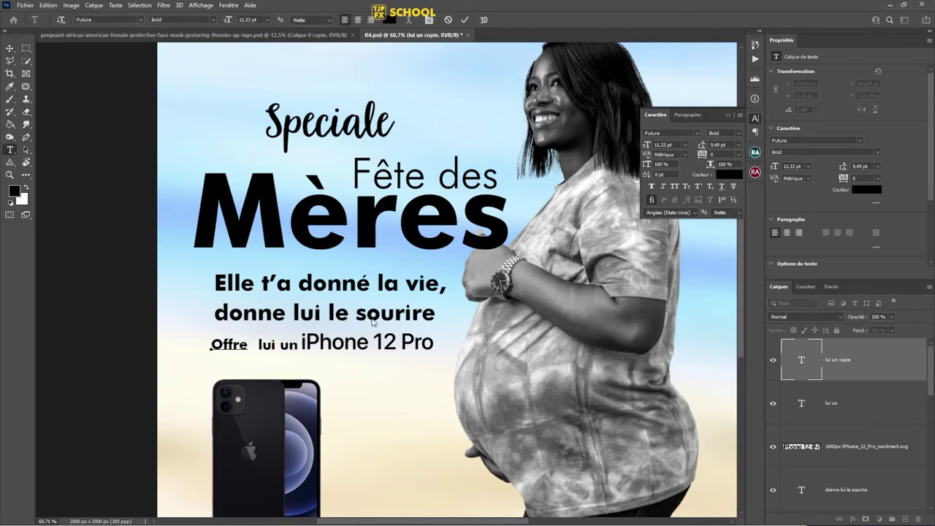
pyautogui.hotkey('ctrl', 'Return')
pyautogui.hotkey('ctrl', 't')
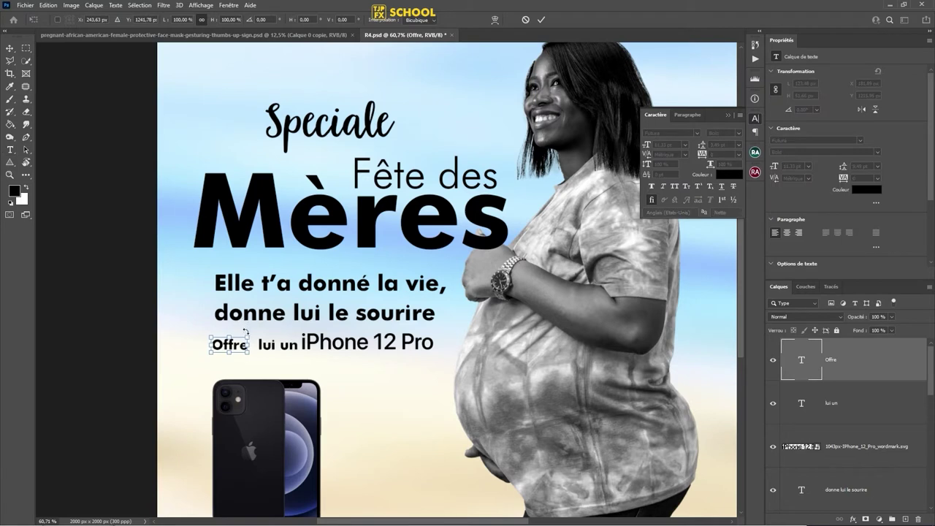
pyautogui.moveTo(248, 335); pyautogui.dragTo(286, 319)
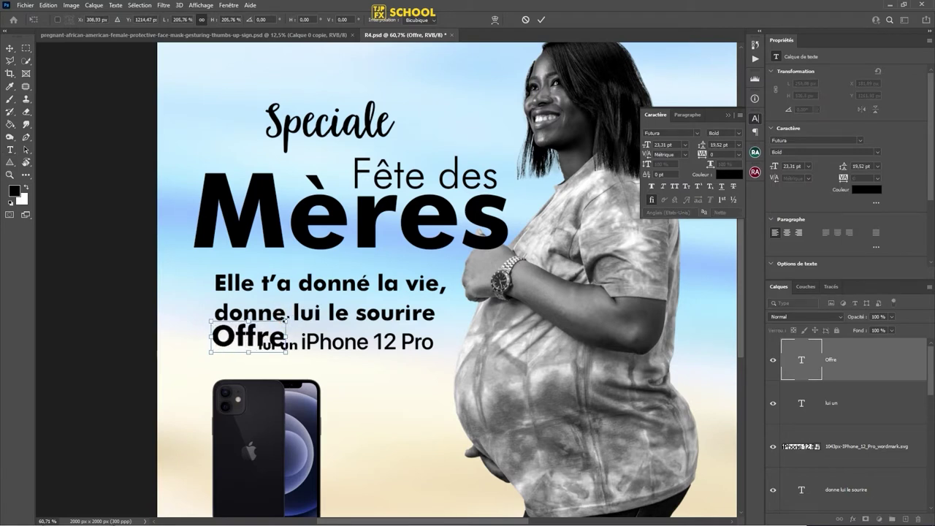
pyautogui.press('Return')
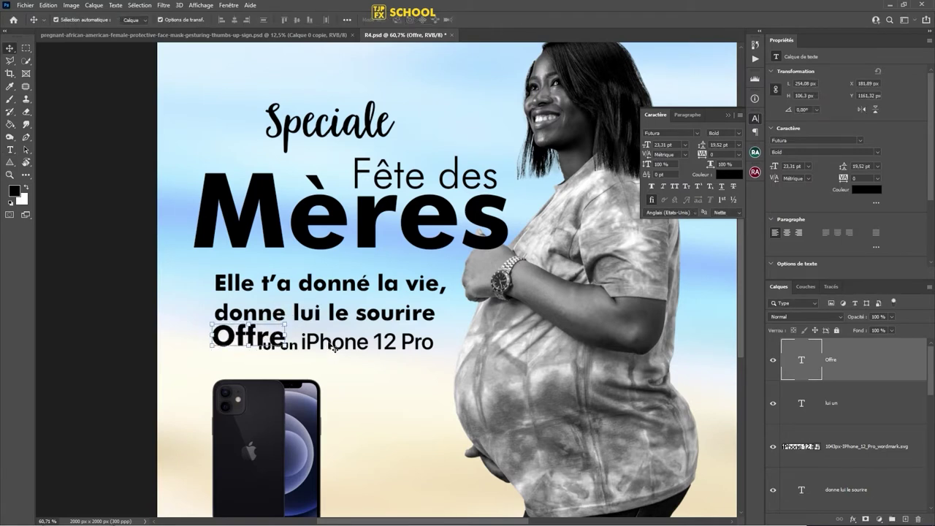
# Step: Shift the iPhone 12 Pro wordmark right so it follows 'lui un'
pyautogui.moveTo(353, 349); pyautogui.dragTo(348, 349)
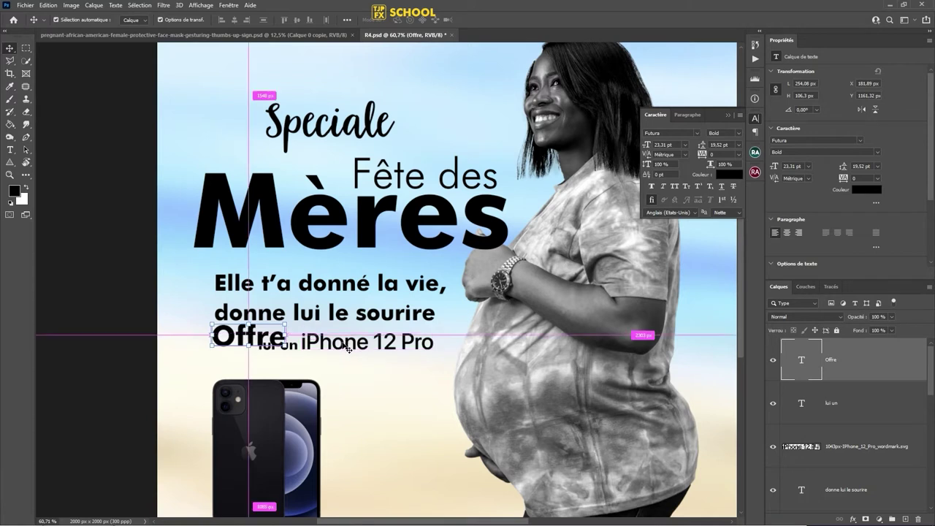
pyautogui.keyDown('ctrl'); pyautogui.click(348, 350); pyautogui.keyUp('ctrl')
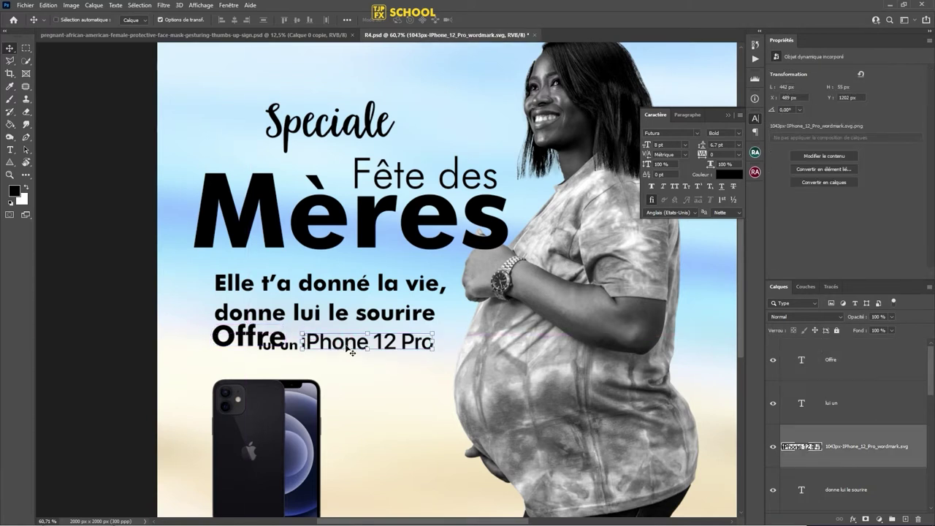
pyautogui.moveTo(353, 353); pyautogui.dragTo(359, 352)
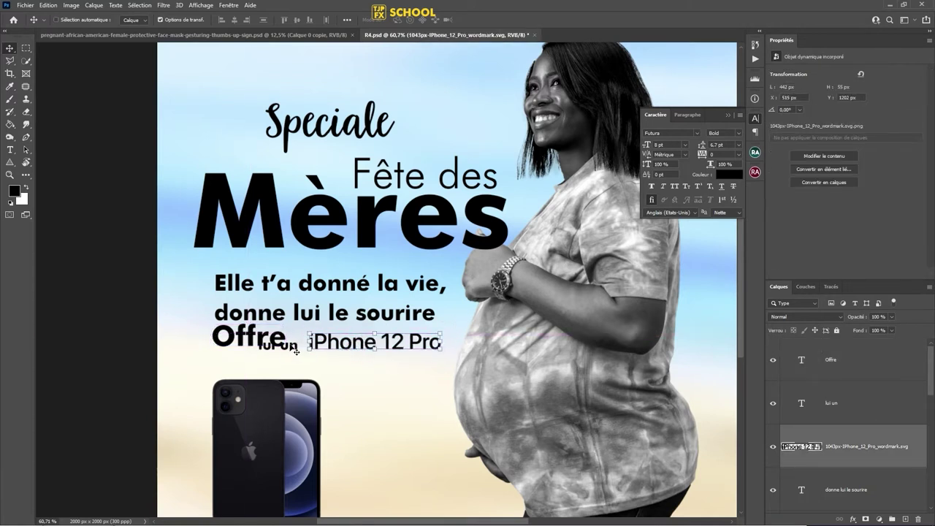
pyautogui.moveTo(343, 350); pyautogui.dragTo(358, 351)
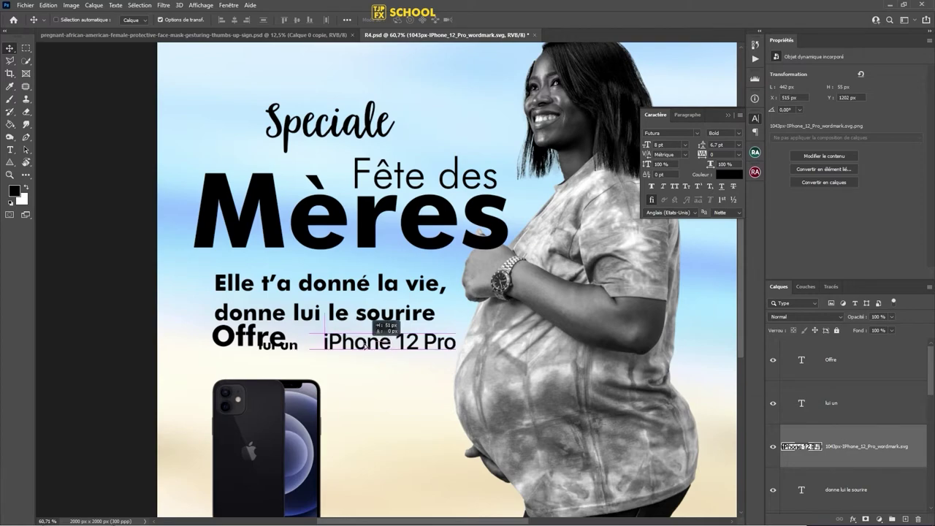
pyautogui.keyDown('ctrl'); pyautogui.click(276, 338); pyautogui.keyUp('ctrl')
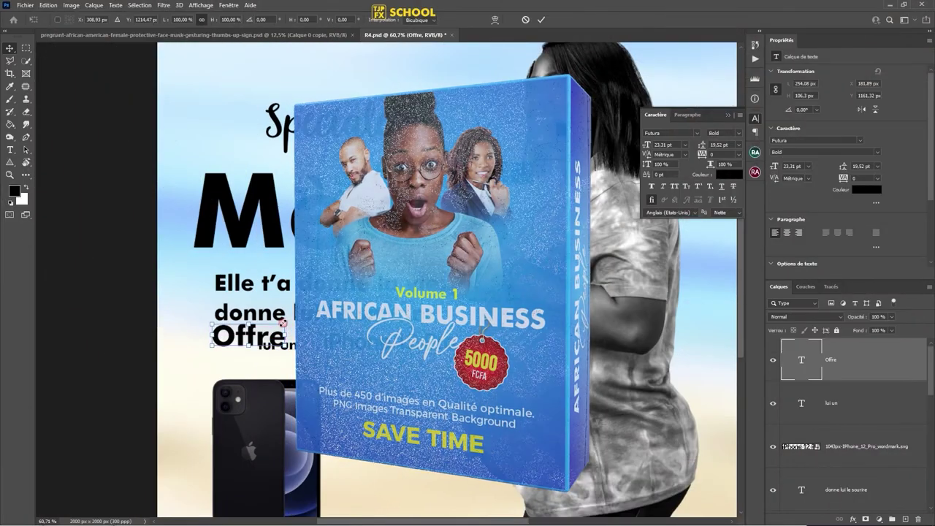
# Step: Resize Offre and 'lui un' so a larger Offre sits beside a smaller 'lui un'
pyautogui.hotkey('ctrl', 't')
pyautogui.moveTo(285, 327); pyautogui.dragTo(276, 325)
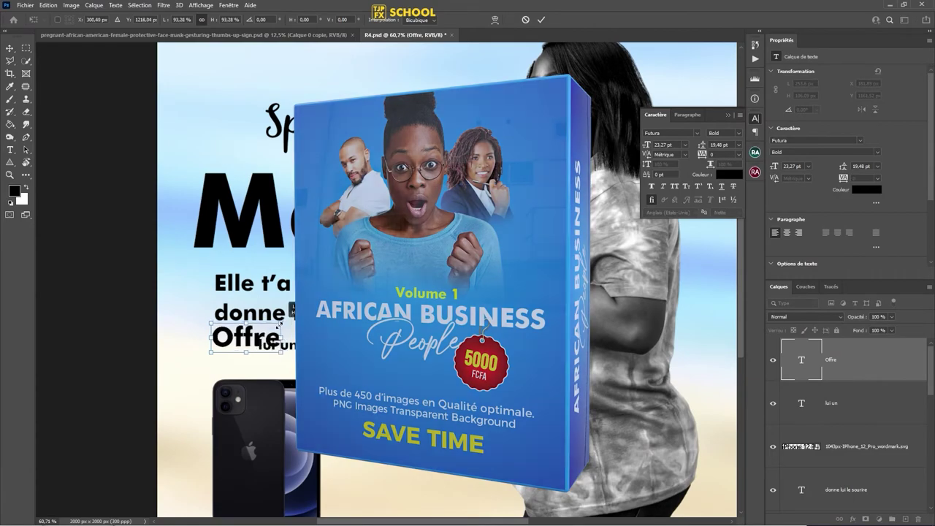
pyautogui.press('Return')
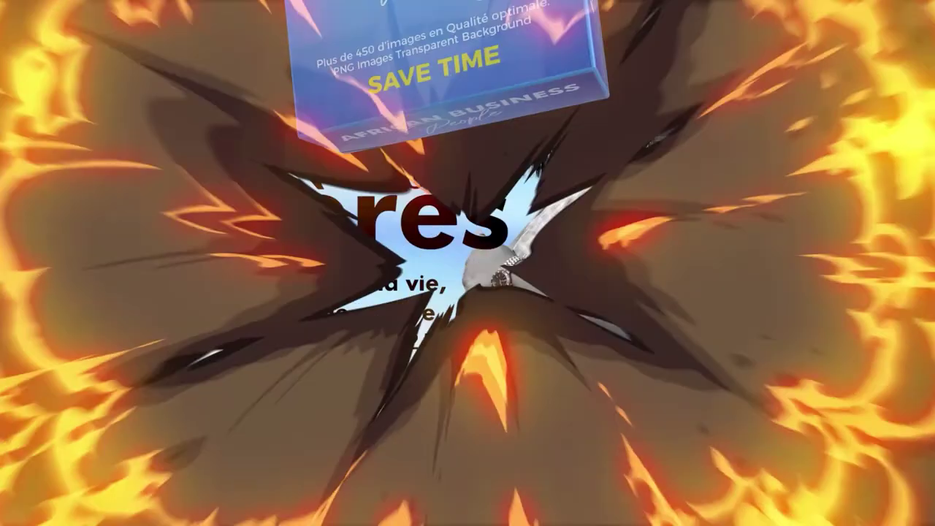
pyautogui.keyDown('ctrl'); pyautogui.click(300, 352); pyautogui.keyUp('ctrl')
pyautogui.moveTo(301, 352)
pyautogui.mouseDown()
pyautogui.moveTo(296, 344)
pyautogui.moveTo(317, 349)
pyautogui.mouseUp()
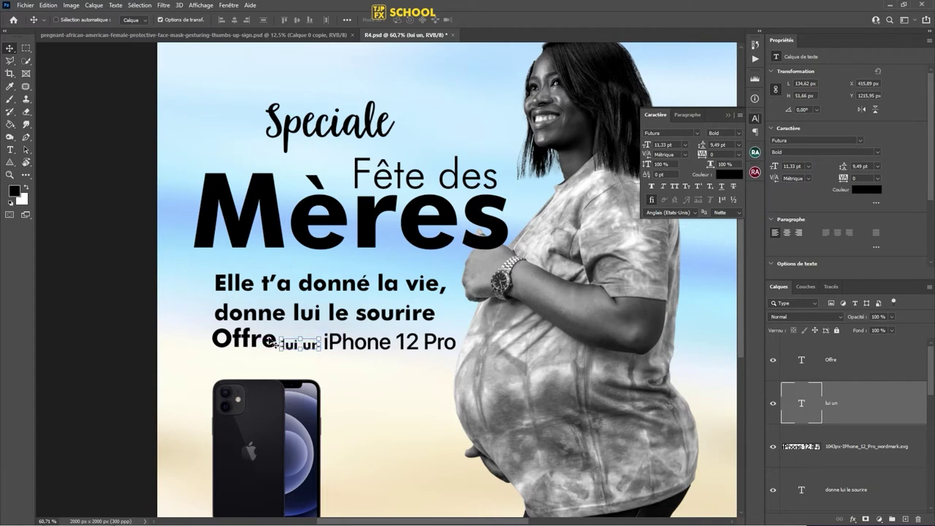
pyautogui.keyDown('ctrl'); pyautogui.click(273, 342); pyautogui.keyUp('ctrl')
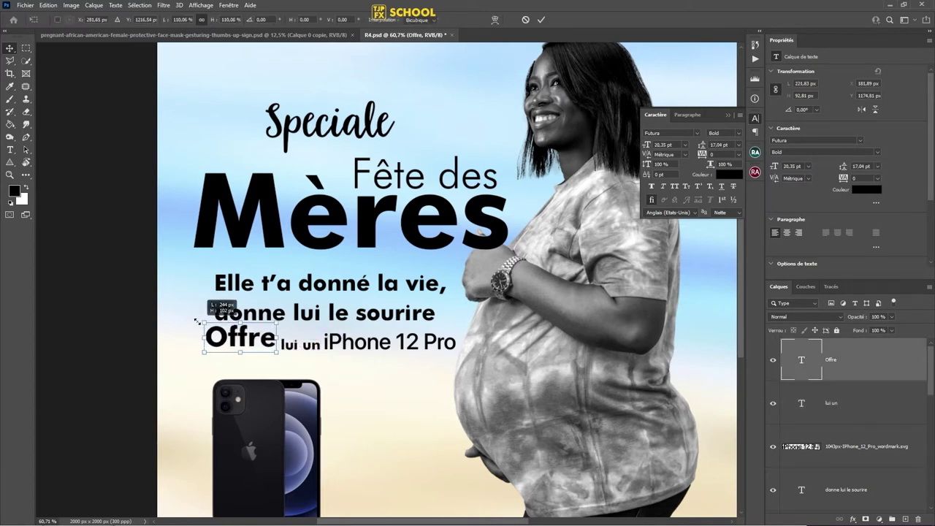
pyautogui.moveTo(210, 329); pyautogui.dragTo(186, 315)
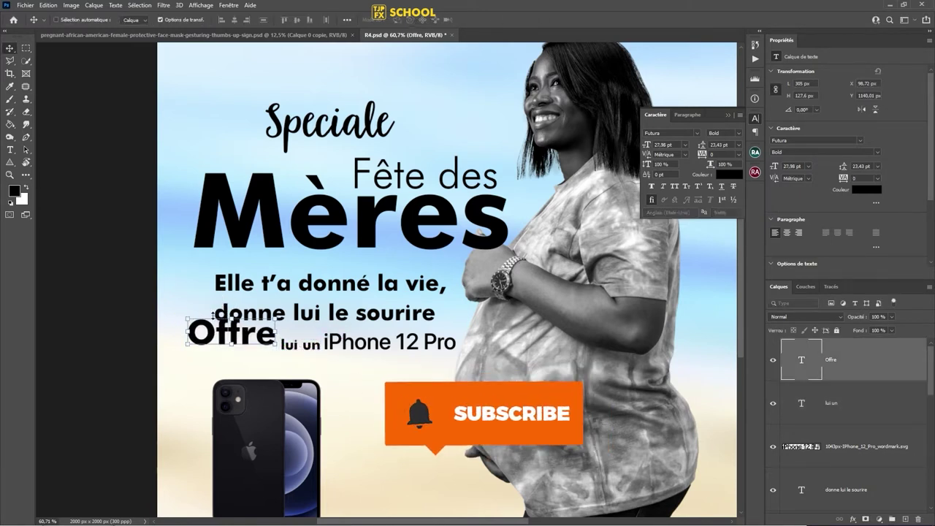
pyautogui.press('Return')
# Step: Bottom-align Offre, 'lui un' and the iPhone wordmark, then reposition the whole offer line
pyautogui.scroll(2, 213, 345)
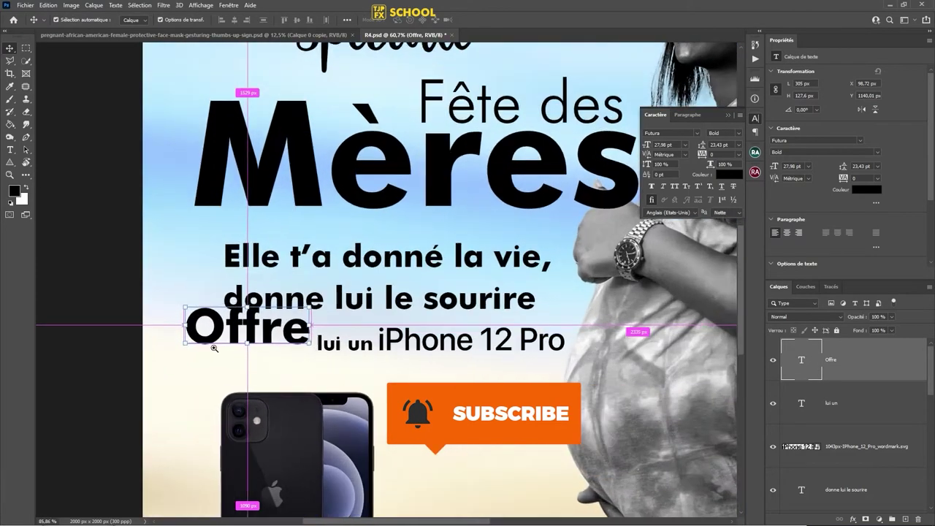
pyautogui.scroll(1, 213, 346)
pyautogui.scroll(1, 213, 345)
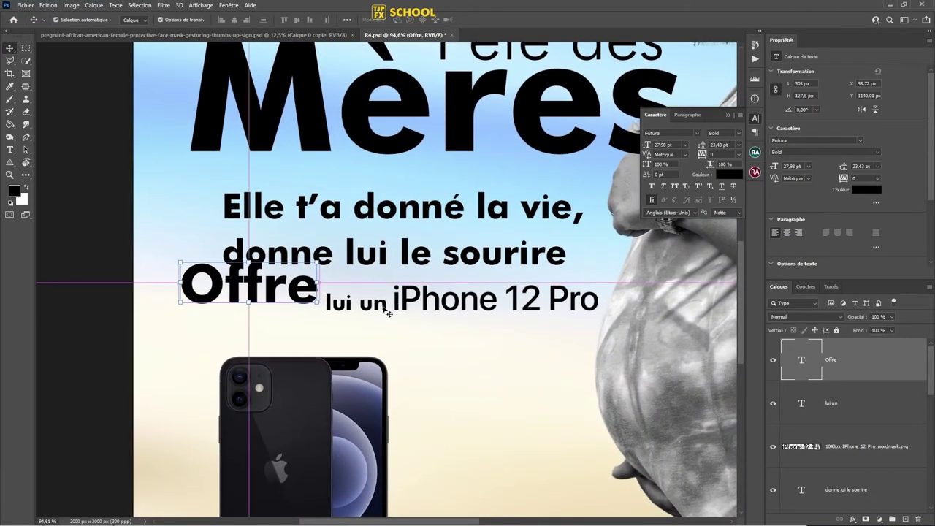
pyautogui.scroll(1, 317, 301)
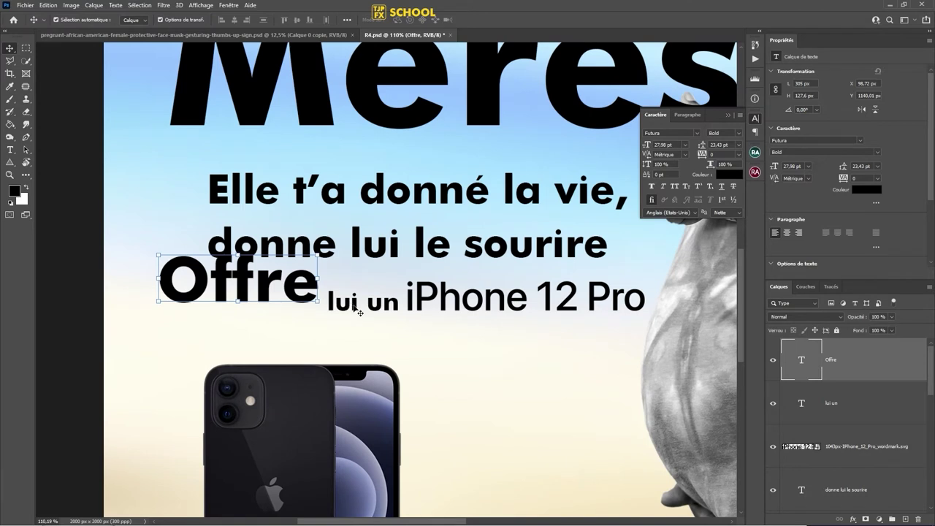
pyautogui.keyDown('shift'); pyautogui.click(356, 309); pyautogui.keyUp('shift')
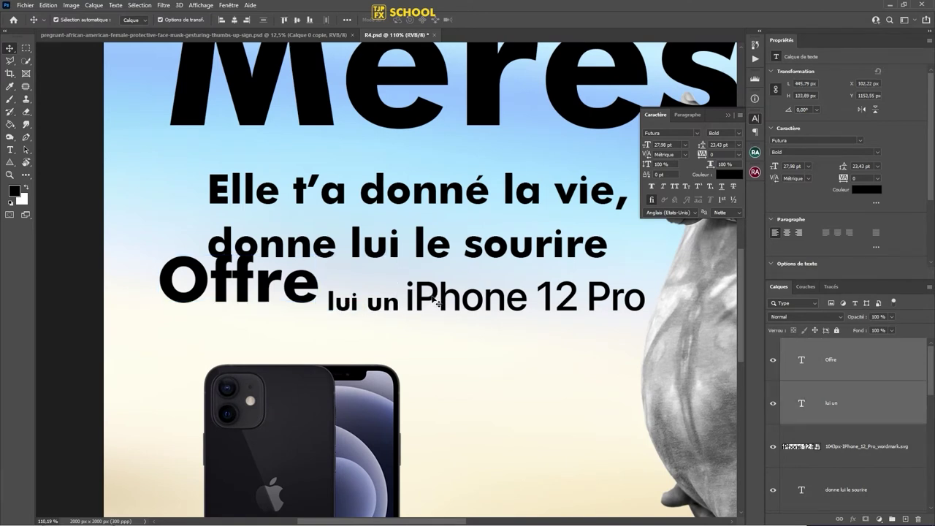
pyautogui.keyDown('shift'); pyautogui.click(435, 301); pyautogui.keyUp('shift')
pyautogui.click(310, 21)
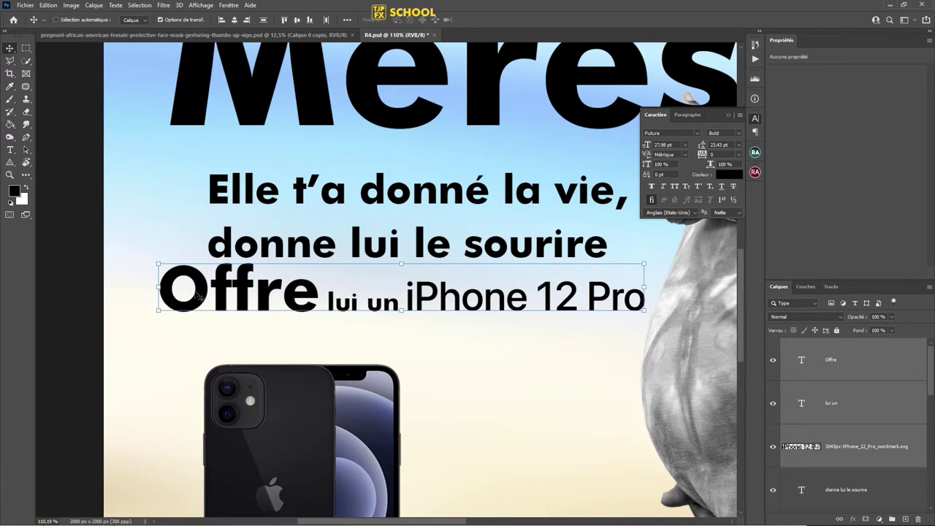
pyautogui.moveTo(243, 289); pyautogui.dragTo(243, 248)
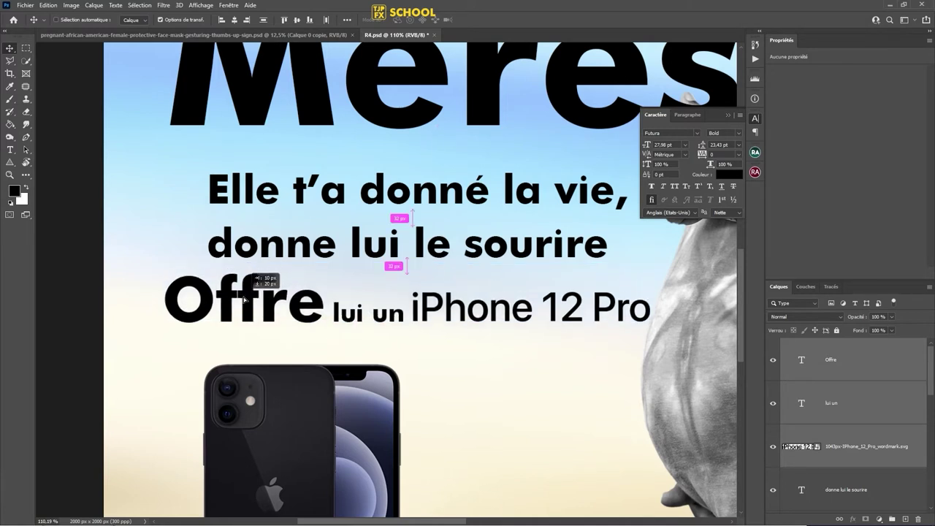
# Step: Left-align 'donne lui le sourire' and 'Elle t'a donné la vie' with Offre
pyautogui.click(243, 248)
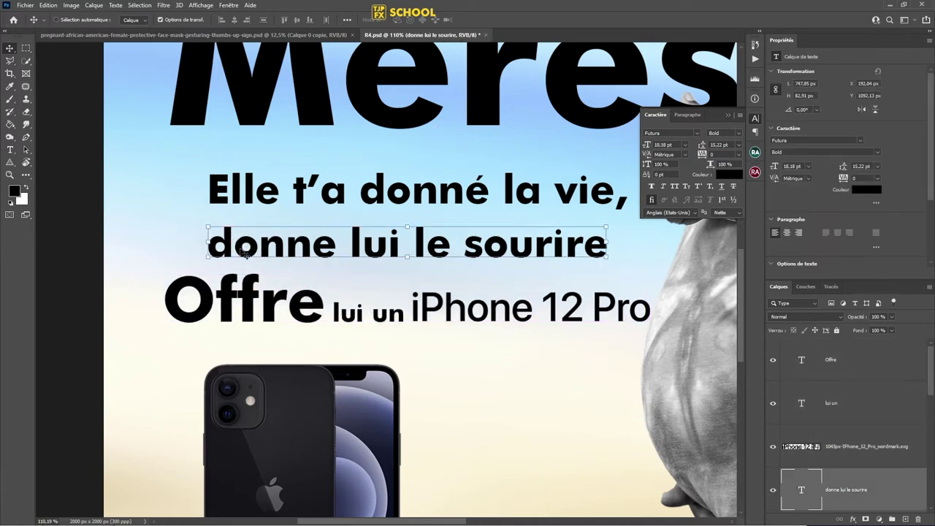
pyautogui.moveTo(245, 253); pyautogui.dragTo(197, 251)
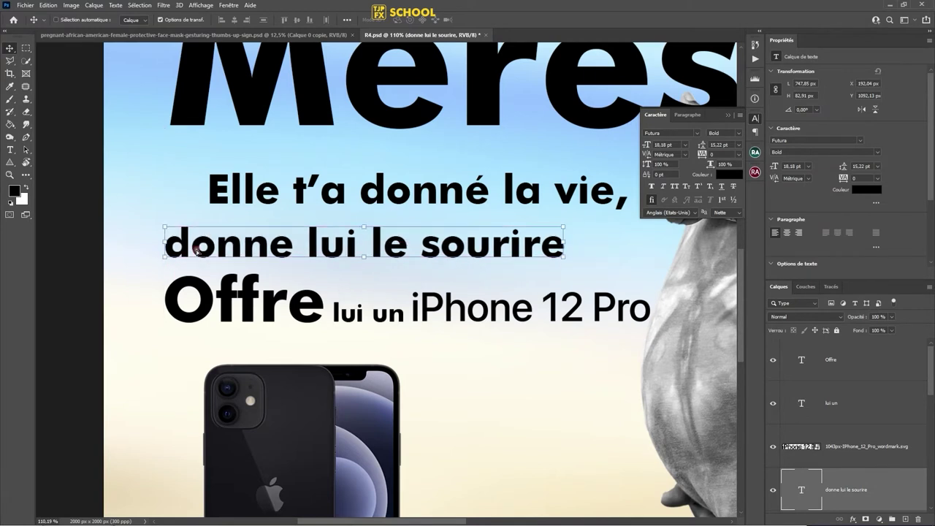
pyautogui.press('t')
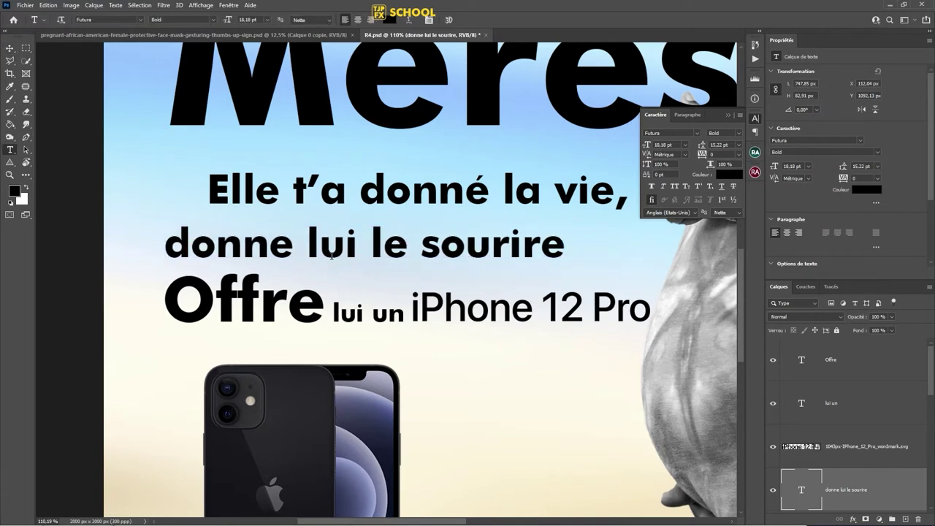
pyautogui.press('v')
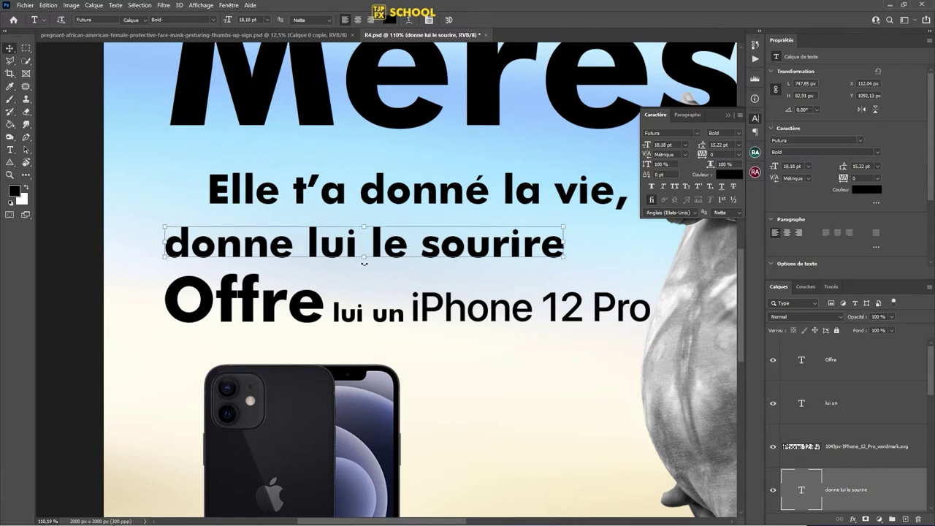
pyautogui.keyDown('shift'); pyautogui.click(249, 196); pyautogui.keyUp('shift')
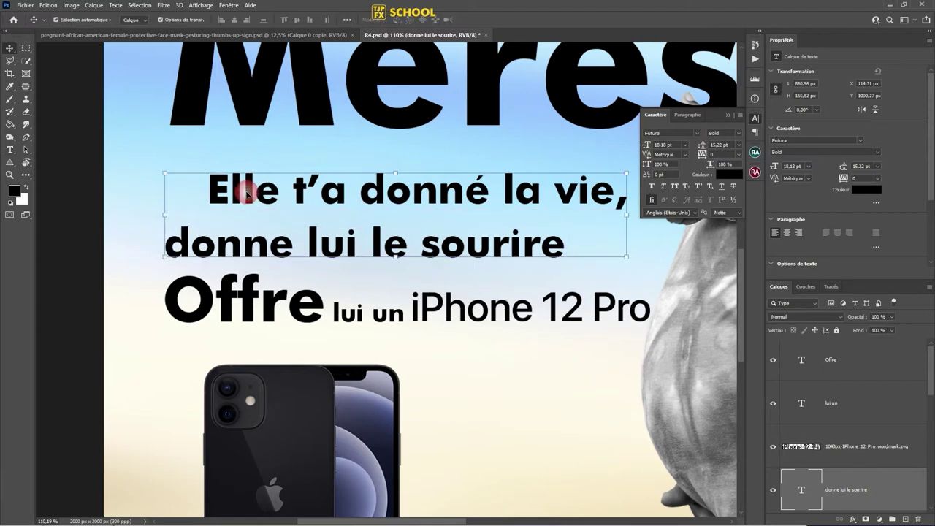
pyautogui.click(222, 20)
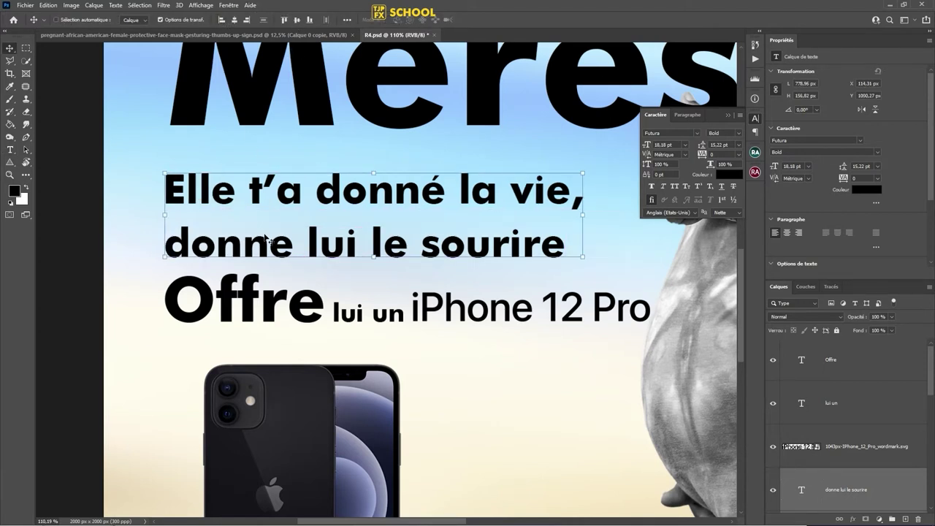
pyautogui.keyDown('shift'); pyautogui.click(216, 300); pyautogui.keyUp('shift')
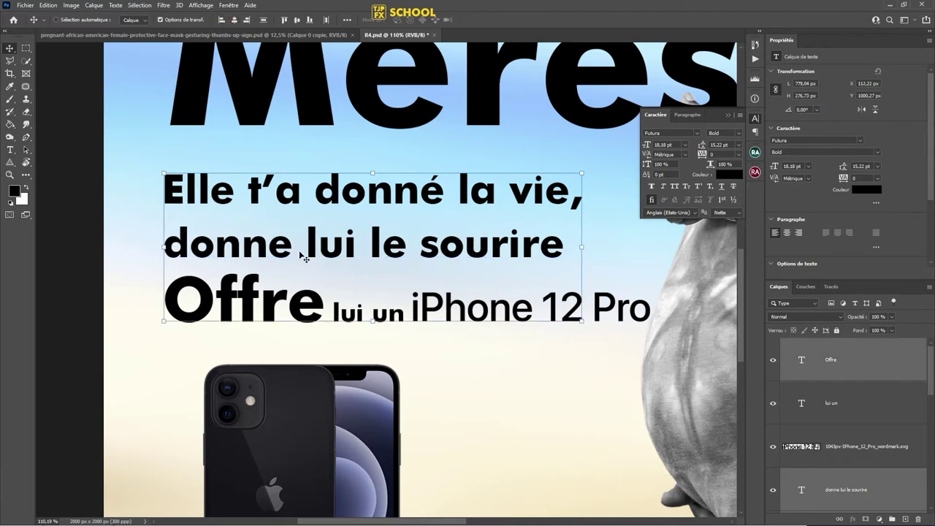
pyautogui.scroll(-3, 337, 263)
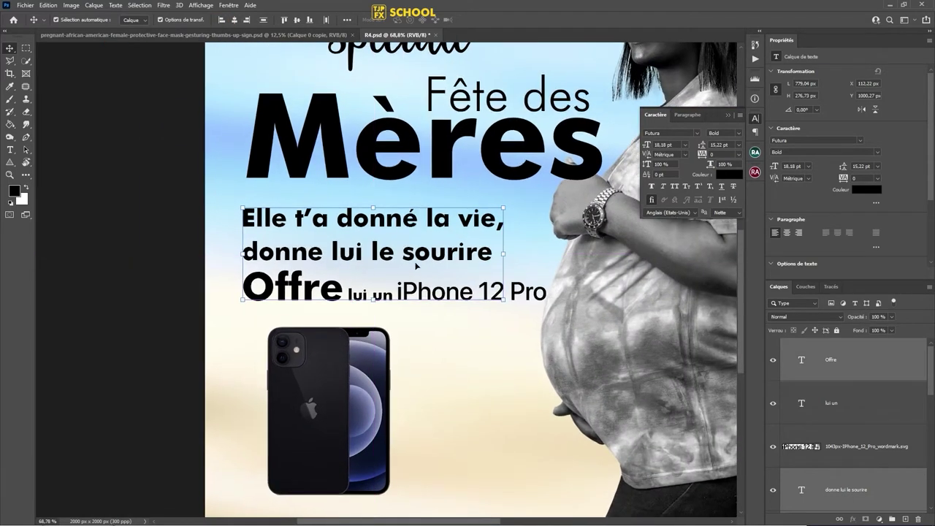
# Step: Save the poster and add 'lui un' and the wordmark to the layer selection
pyautogui.hotkey('ctrl', 's')
pyautogui.keyDown('ctrl'); pyautogui.click(845, 406); pyautogui.keyUp('ctrl')
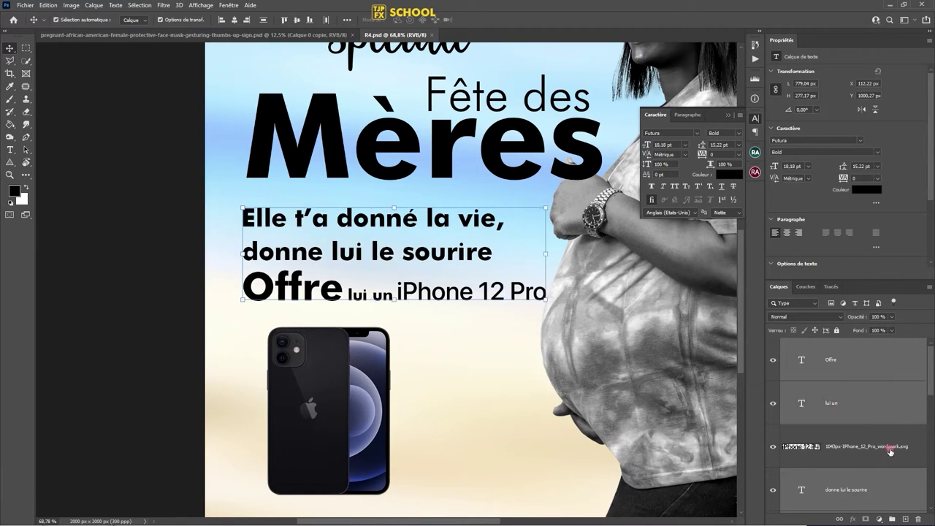
pyautogui.keyDown('ctrl'); pyautogui.click(890, 452); pyautogui.keyUp('ctrl')
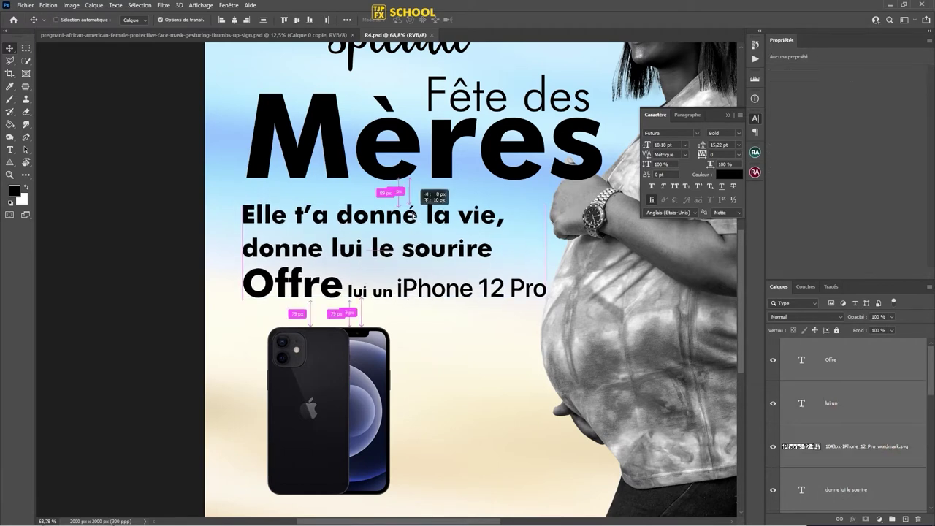
pyautogui.moveTo(505, 176); pyautogui.dragTo(495, 296)
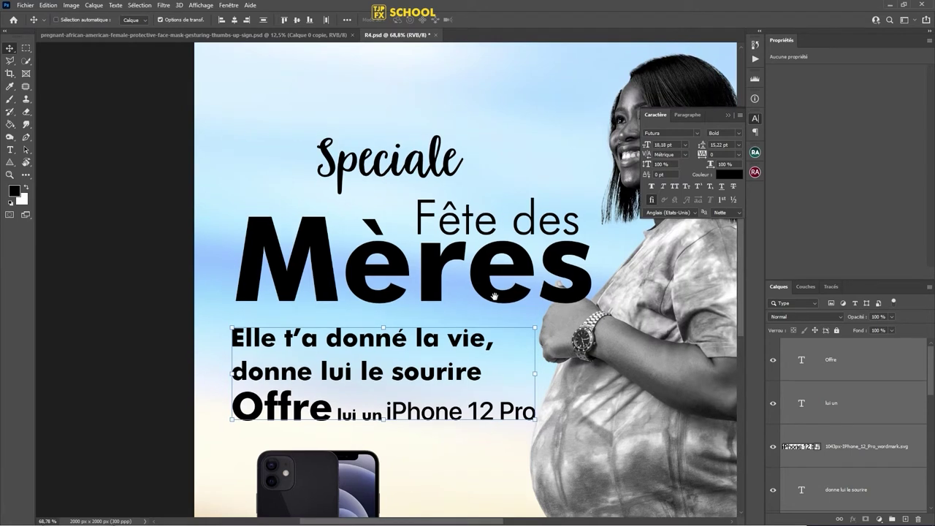
# Step: Shrink the Mères title to 82.5% and make Fête des slightly smaller
pyautogui.keyDown('ctrl'); pyautogui.click(508, 249); pyautogui.keyUp('ctrl')
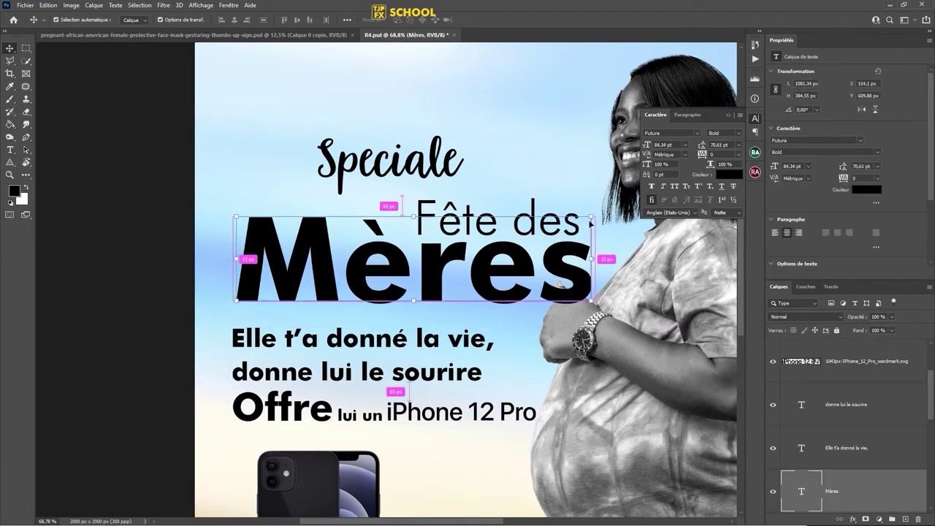
pyautogui.hotkey('ctrl', 't')
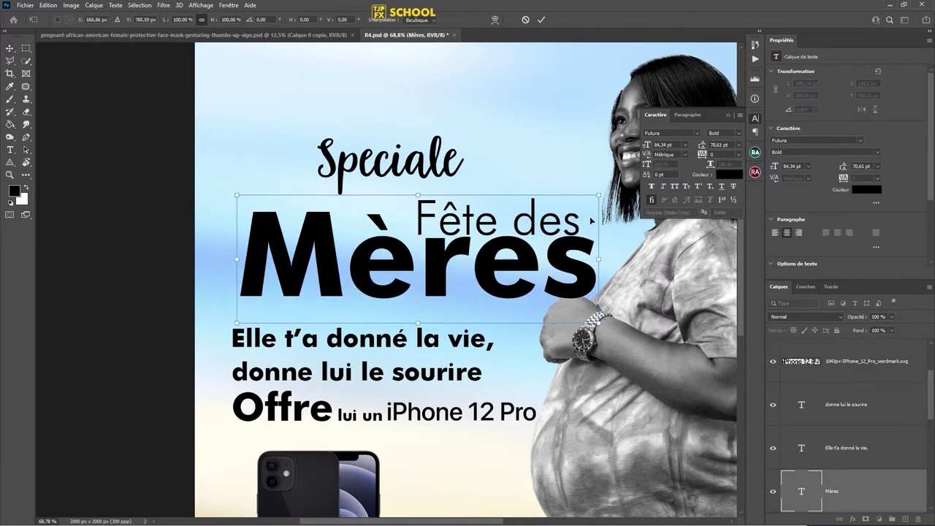
pyautogui.moveTo(599, 196); pyautogui.dragTo(543, 210)
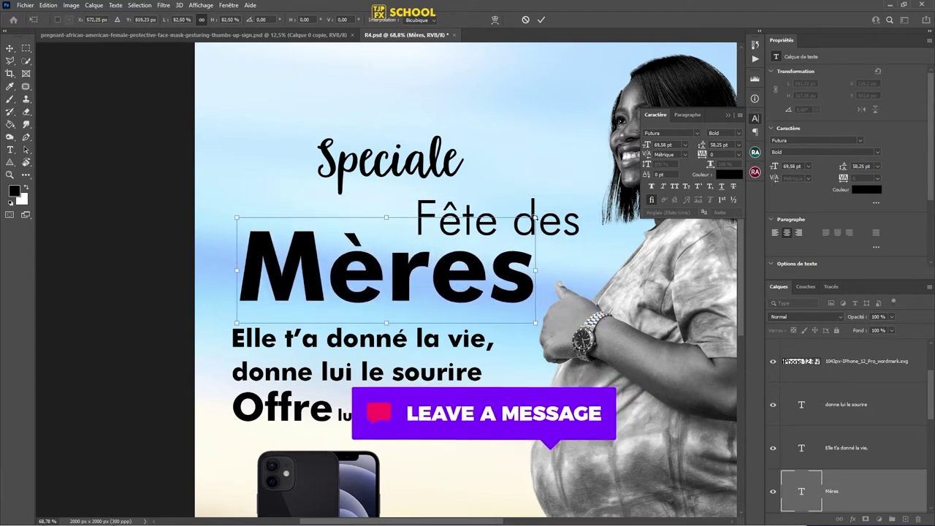
pyautogui.press('Return')
pyautogui.click(538, 217)
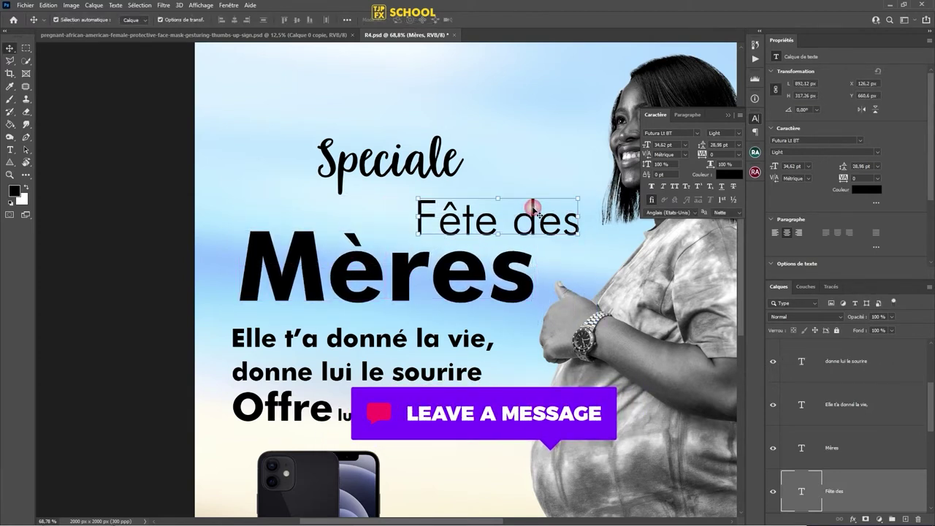
pyautogui.moveTo(579, 198); pyautogui.dragTo(479, 230)
pyautogui.press('Return')
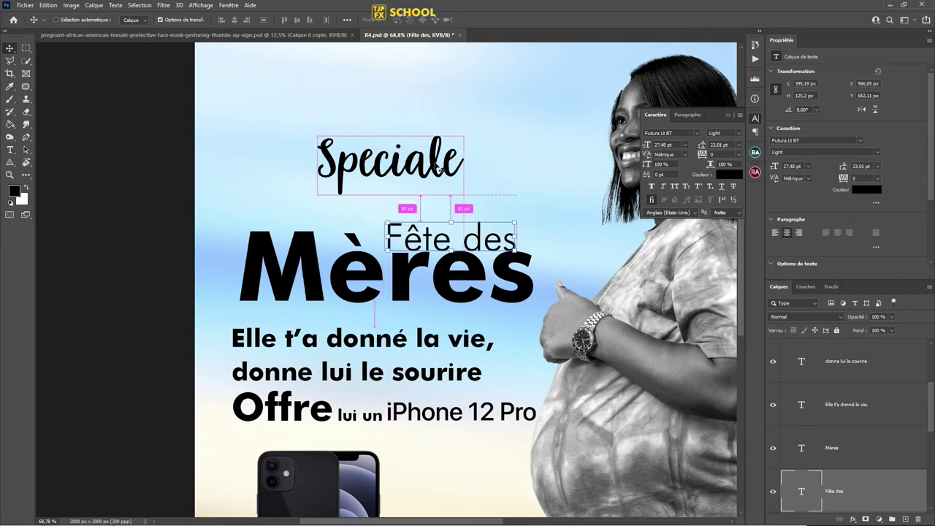
# Step: Move Speciale left and down, shrink it and tilt it about -3.88°, then zoom out to review
pyautogui.keyDown('ctrl'); pyautogui.click(438, 166); pyautogui.keyUp('ctrl')
pyautogui.moveTo(438, 166); pyautogui.dragTo(425, 189)
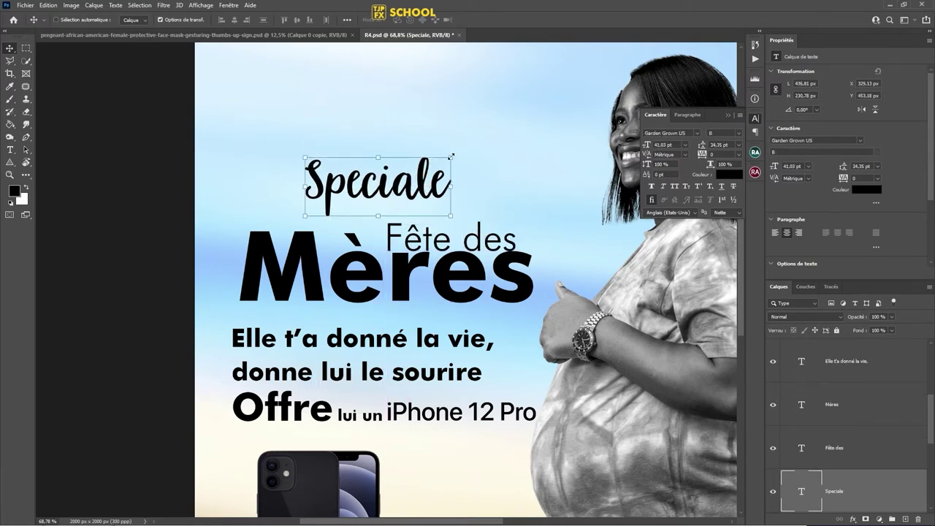
pyautogui.click(451, 155)
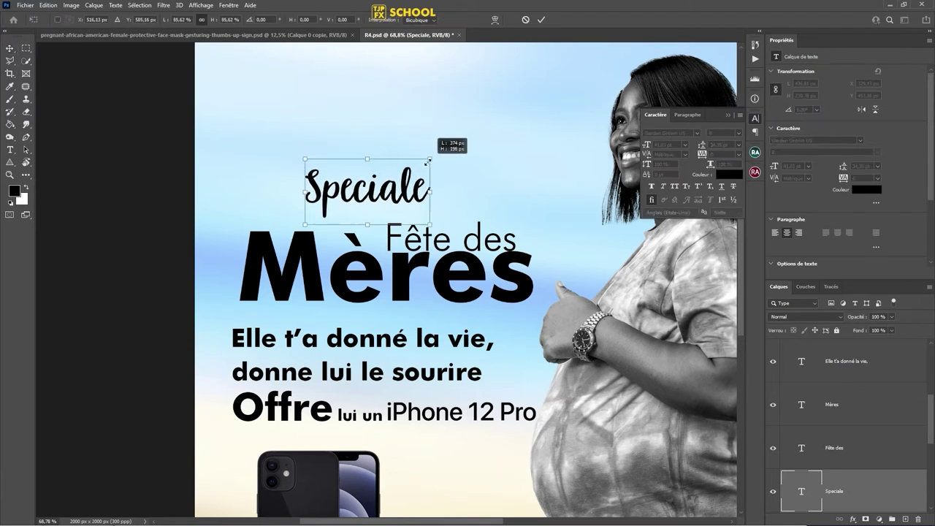
pyautogui.moveTo(449, 148)
pyautogui.mouseDown()
pyautogui.moveTo(416, 162)
pyautogui.moveTo(427, 162)
pyautogui.mouseUp()
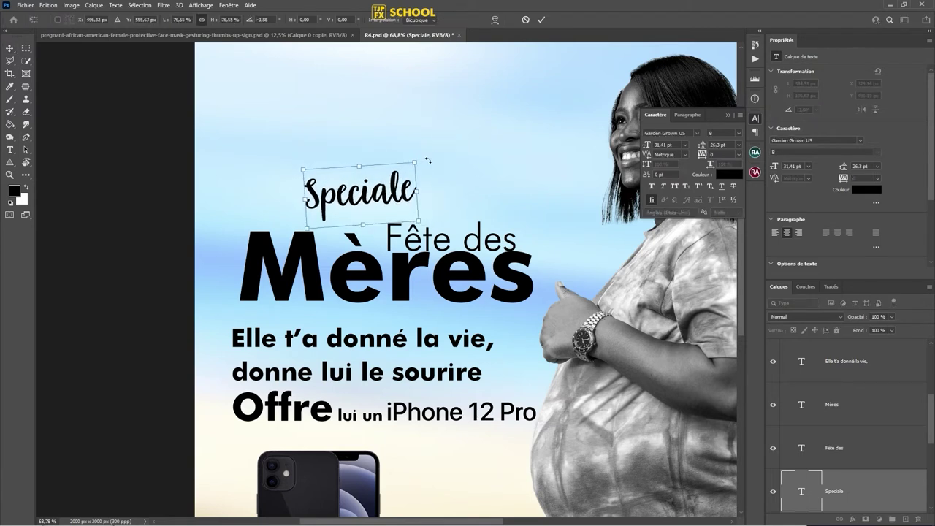
pyautogui.press('Return')
pyautogui.moveTo(512, 254); pyautogui.dragTo(466, 242)
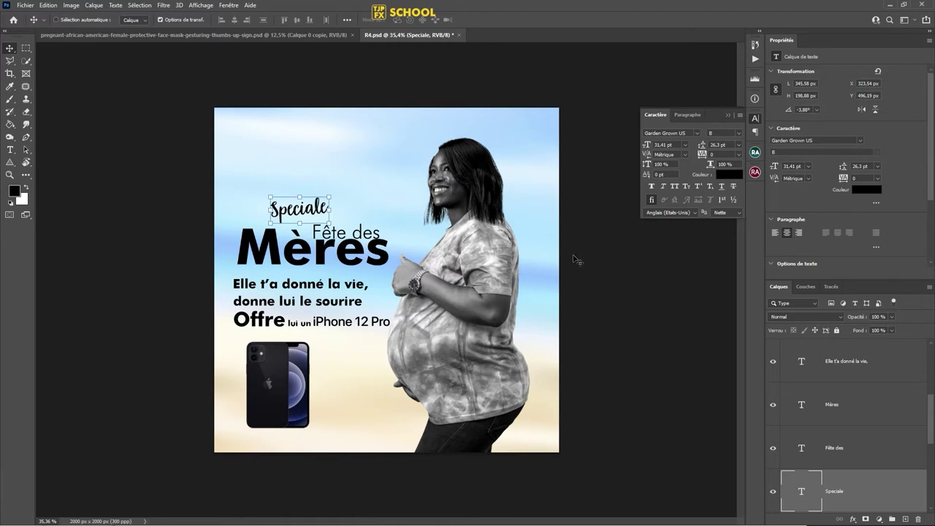
pyautogui.press('ctrl')
pyautogui.press('s')
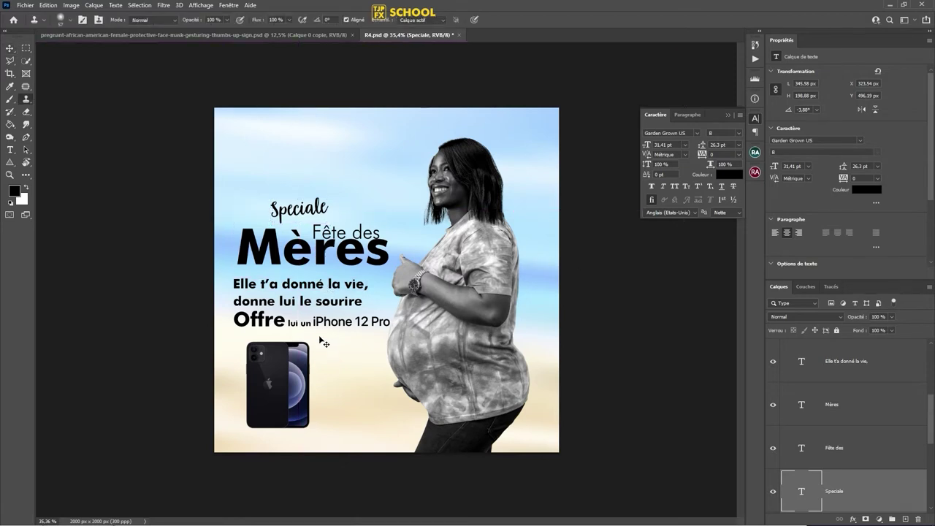
pyautogui.press('v')
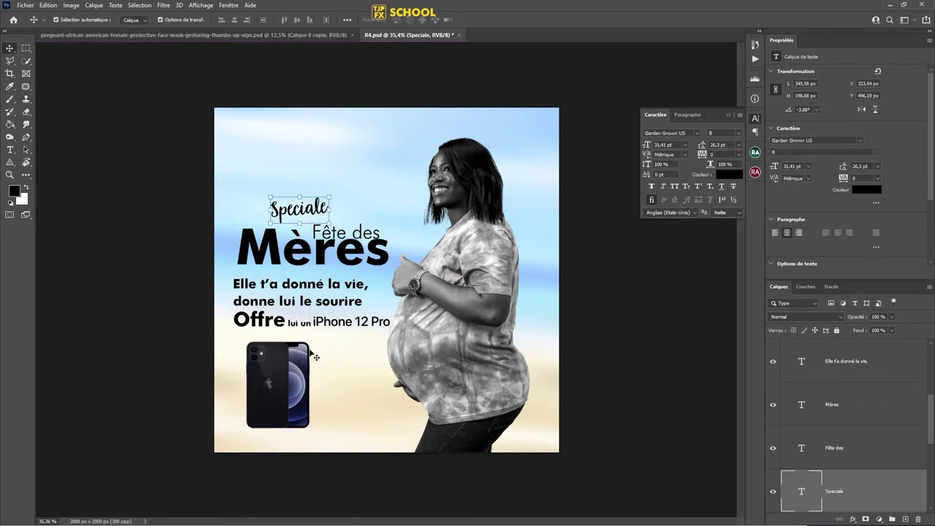
pyautogui.scroll(2, 306, 343)
pyautogui.scroll(-1, 306, 343)
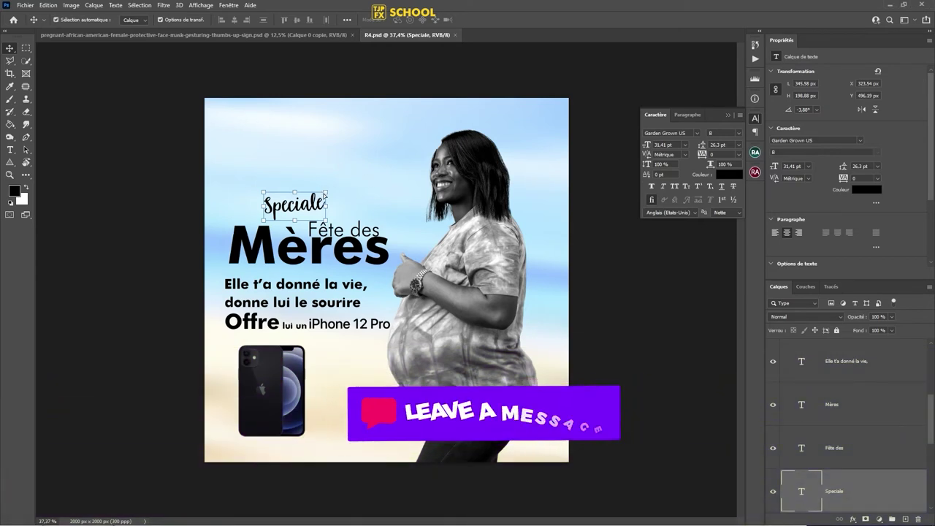
# Step: Paste the Apple logo from Edition > Coller, enlarge it and position it above Speciale
pyautogui.click(48, 6)
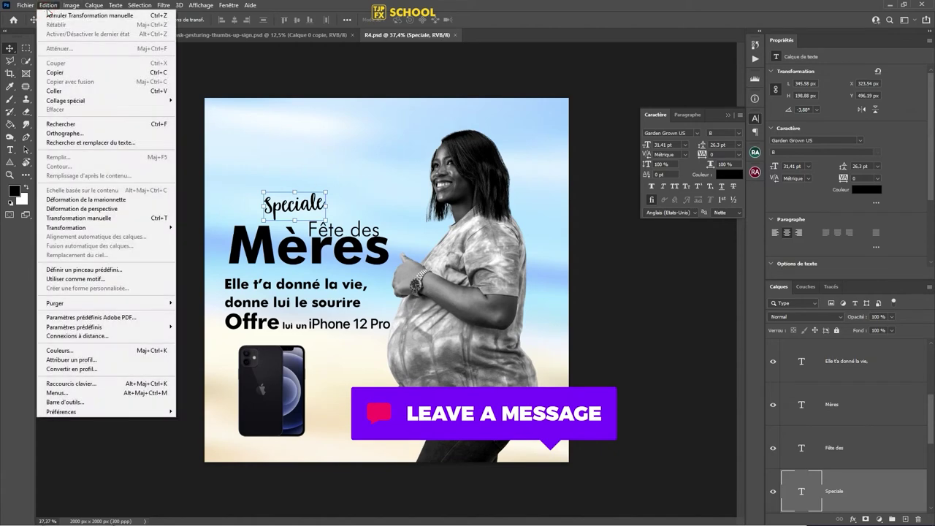
pyautogui.click(65, 89)
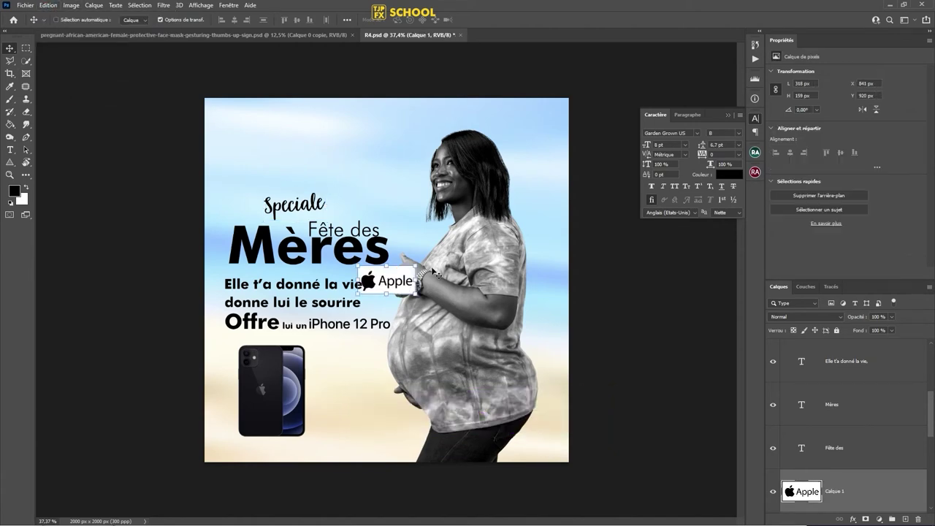
pyautogui.moveTo(400, 282)
pyautogui.mouseDown()
pyautogui.moveTo(371, 171)
pyautogui.moveTo(398, 150)
pyautogui.mouseUp()
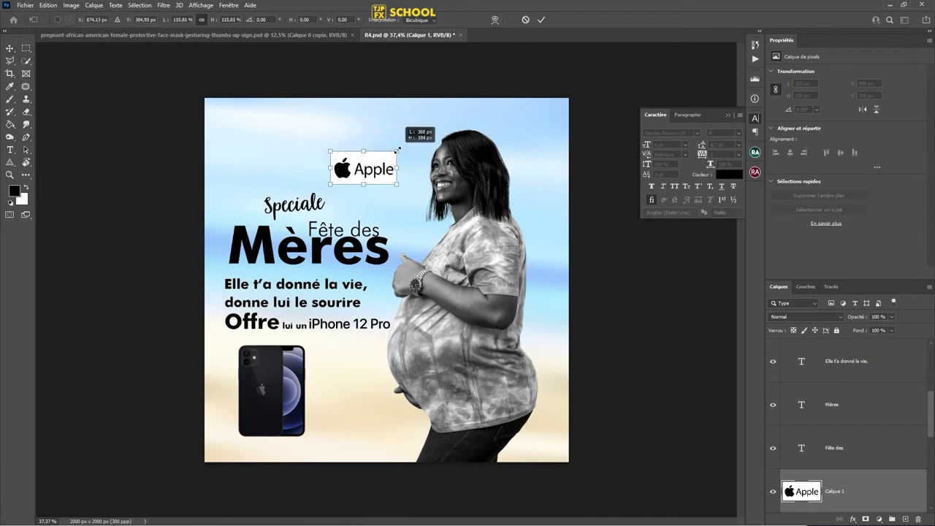
pyautogui.press('Return')
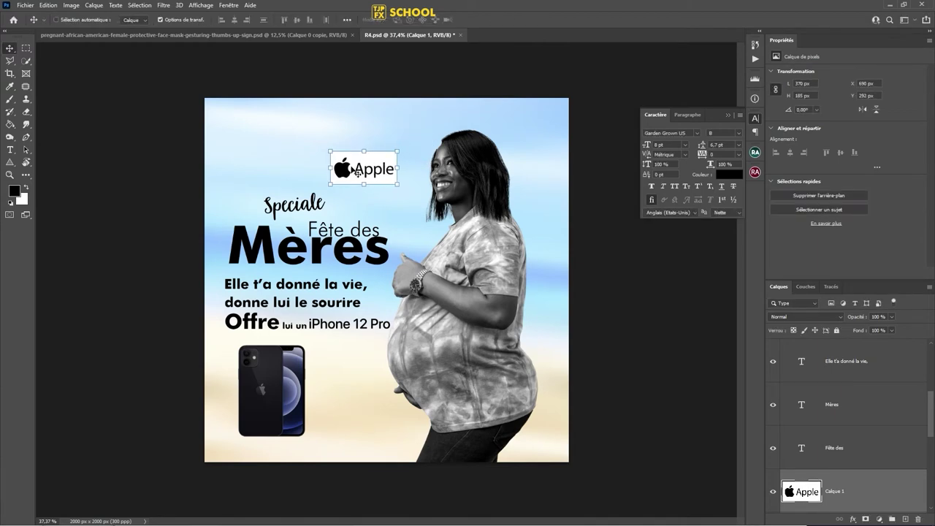
pyautogui.scroll(3, 338, 161)
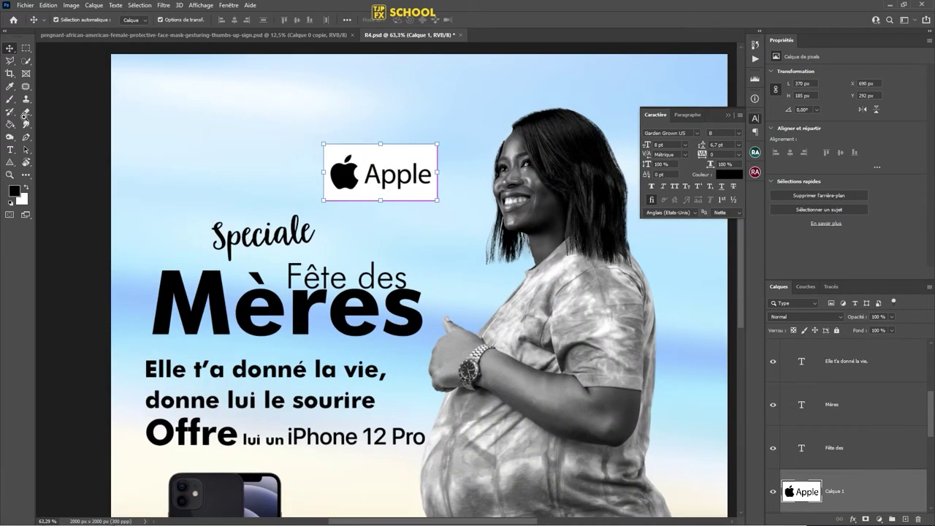
# Step: Magic-erase the logo's white background and the white inside the A, p and e
pyautogui.click(26, 111)
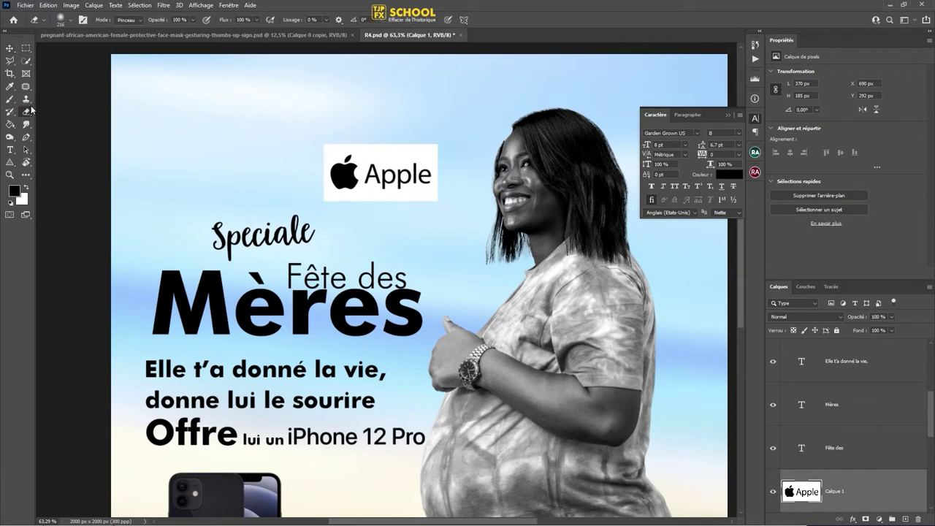
pyautogui.rightClick(28, 114)
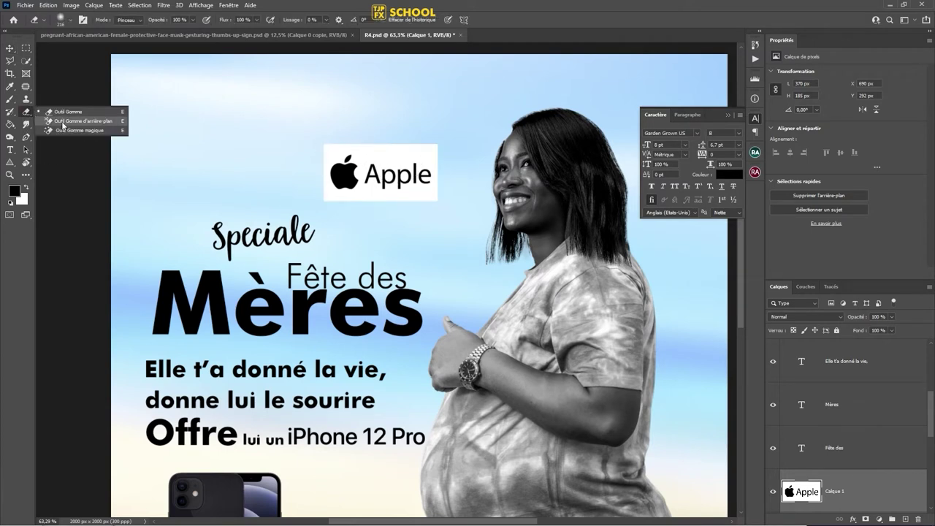
pyautogui.click(73, 133)
pyautogui.click(386, 148)
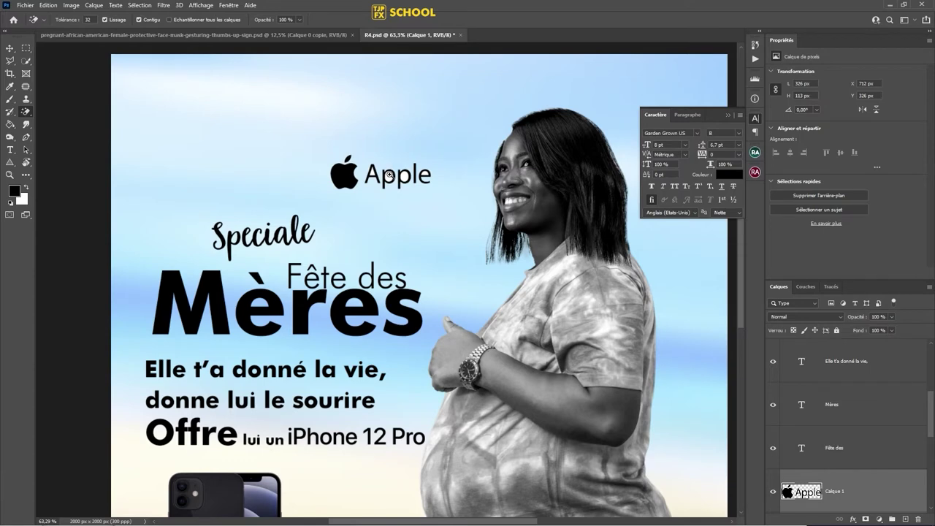
pyautogui.scroll(5, 394, 168)
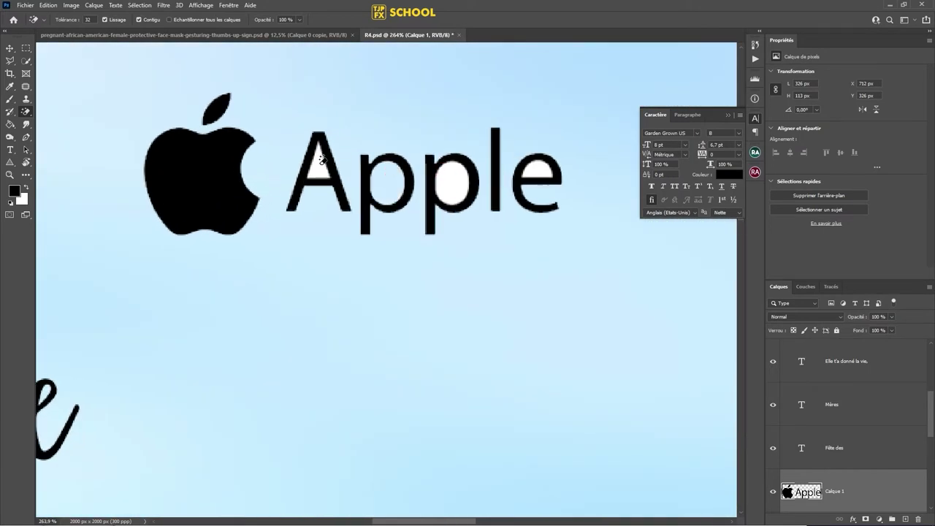
pyautogui.click(319, 164)
pyautogui.click(459, 176)
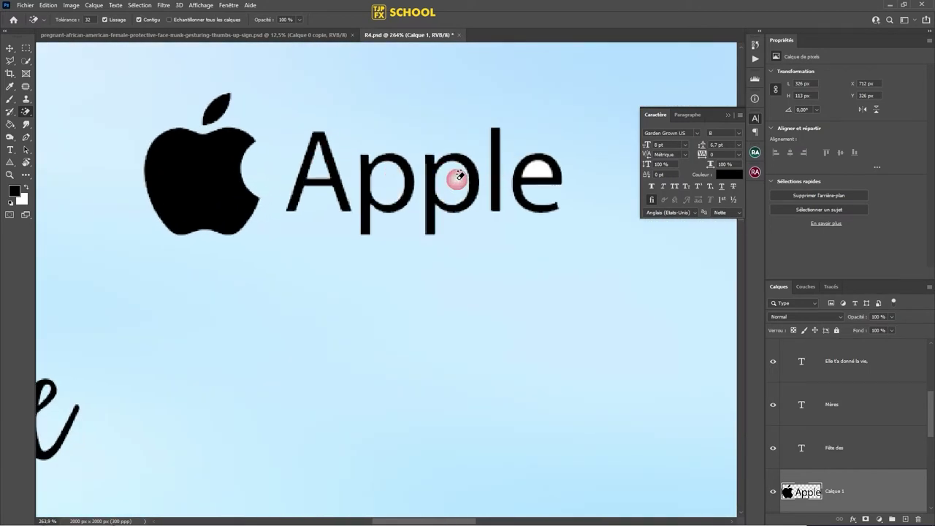
pyautogui.click(541, 171)
pyautogui.scroll(-6, 464, 179)
# Step: Convert the Apple logo layer to a smart object, move it up and left, and save
pyautogui.press('v')
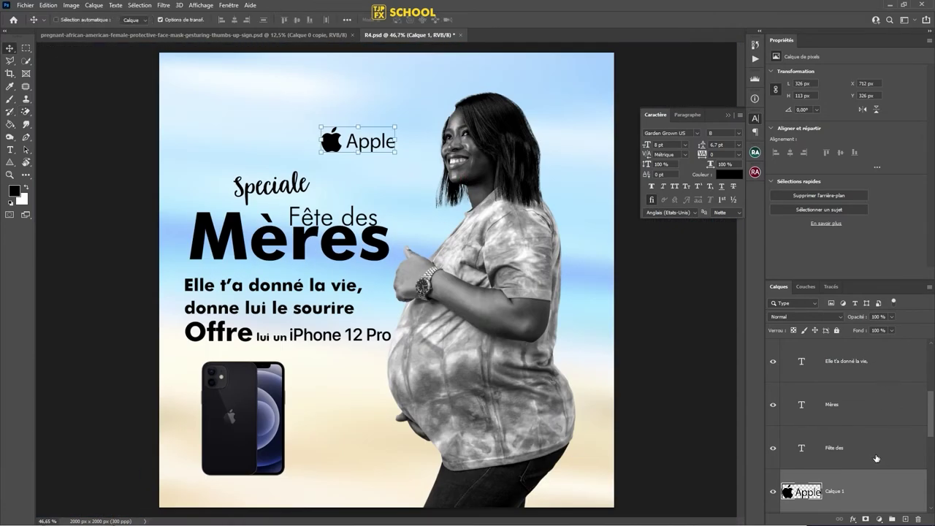
pyautogui.rightClick(871, 485)
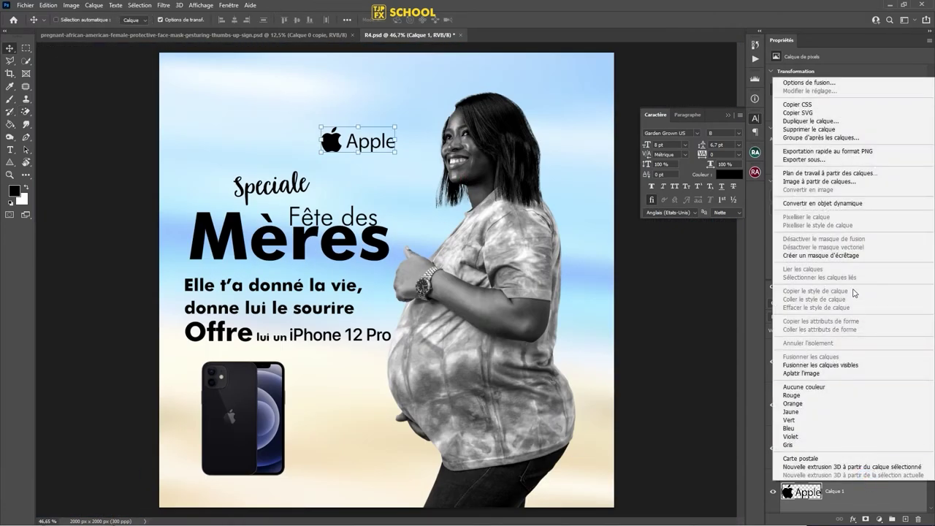
pyautogui.click(832, 205)
pyautogui.hotkey('ctrl', 's')
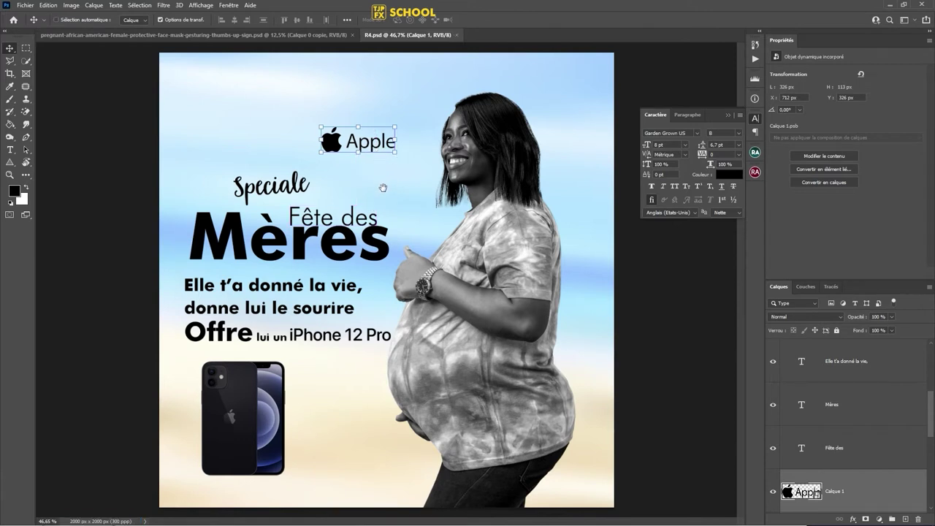
pyautogui.moveTo(336, 144); pyautogui.dragTo(340, 112)
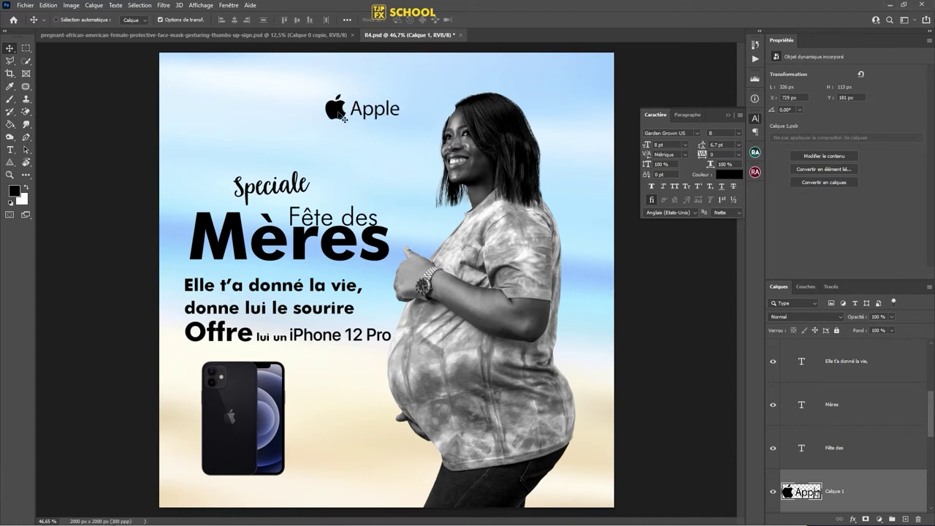
pyautogui.moveTo(334, 109); pyautogui.dragTo(301, 117)
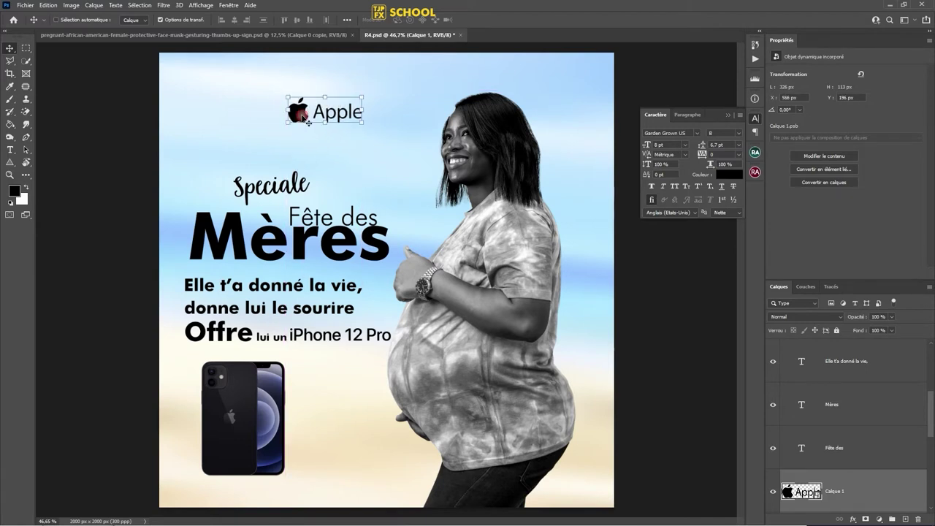
pyautogui.hotkey('ctrl', 's')
# Step: Place the small pink flower at the poster's bottom edge
pyautogui.moveTo(287, 361); pyautogui.dragTo(312, 392)
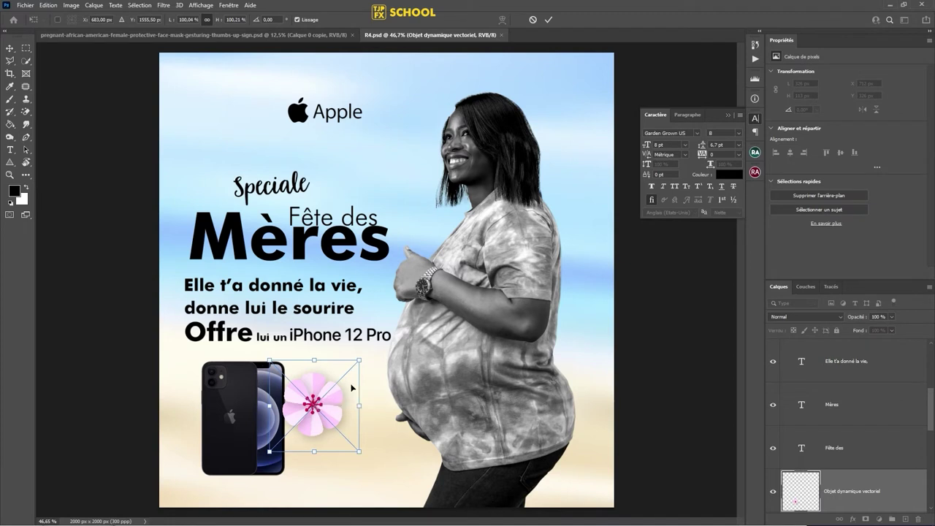
pyautogui.press('Return')
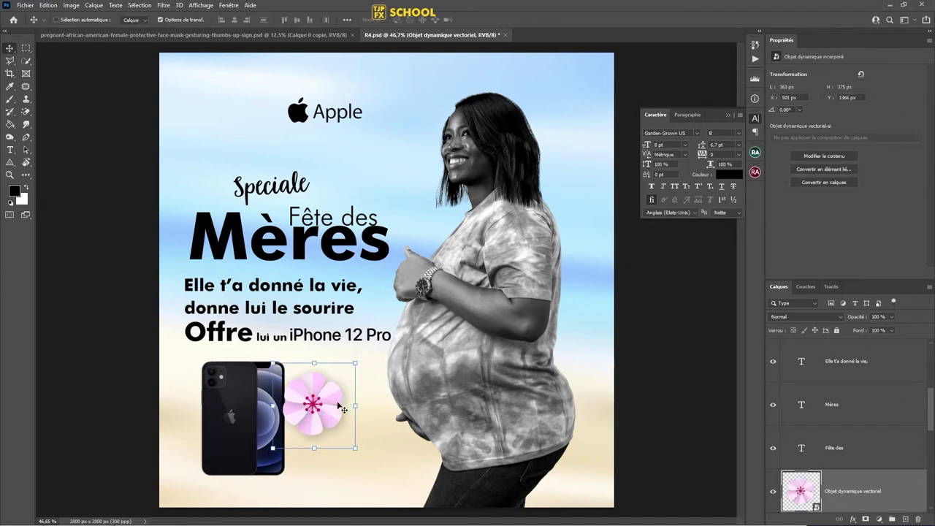
pyautogui.moveTo(347, 398); pyautogui.dragTo(427, 466)
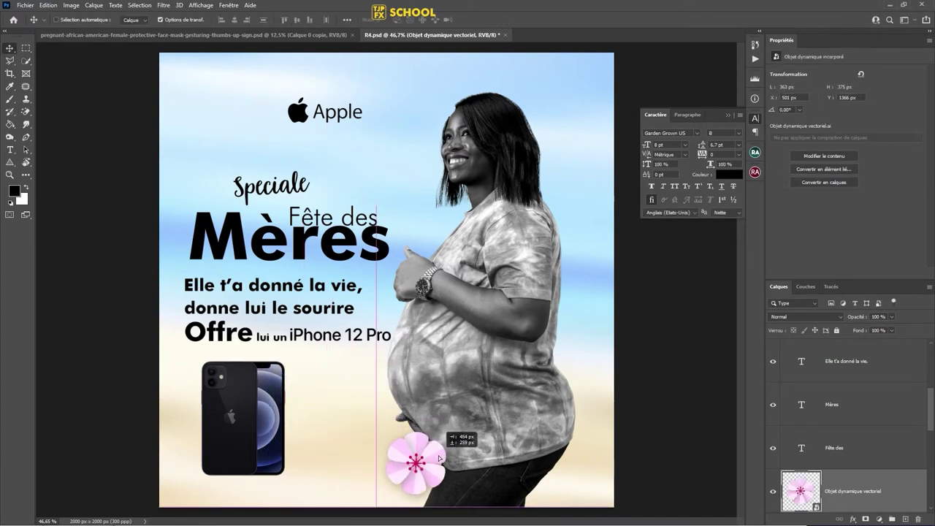
pyautogui.moveTo(428, 465)
pyautogui.mouseDown()
pyautogui.moveTo(590, 443)
pyautogui.moveTo(746, 263)
pyautogui.mouseUp()
# Step: Enlarge the flower copy, set it at the right edge, and layer it below the original
pyautogui.hotkey('ctrl', 't')
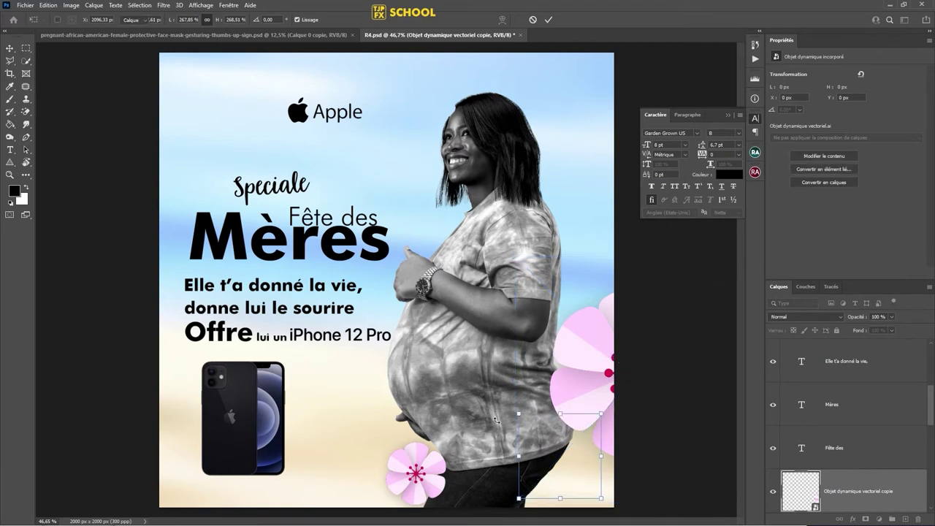
pyautogui.press('Return')
pyautogui.moveTo(598, 398); pyautogui.dragTo(583, 393)
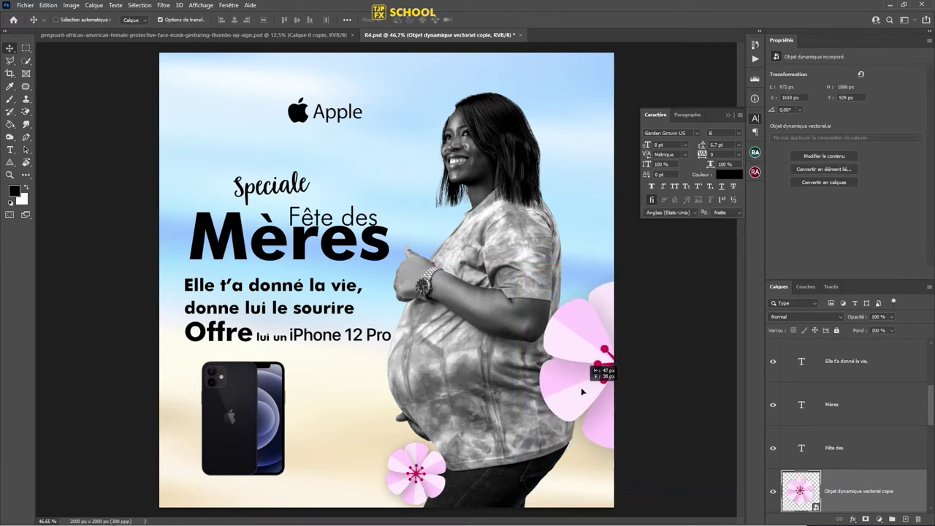
pyautogui.scroll(-2, 868, 469)
pyautogui.moveTo(906, 425); pyautogui.dragTo(887, 443)
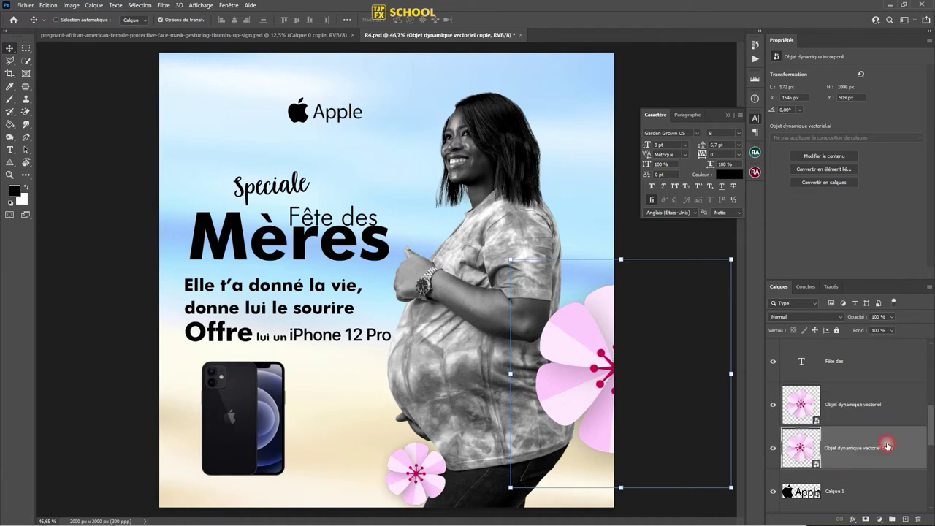
# Step: Move both flower layers below Calque 0 copie so they sit behind the woman
pyautogui.scroll(-1, 893, 428)
pyautogui.scroll(2, 893, 429)
pyautogui.keyDown('shift'); pyautogui.click(889, 417); pyautogui.keyUp('shift')
pyautogui.moveTo(890, 417); pyautogui.dragTo(872, 520)
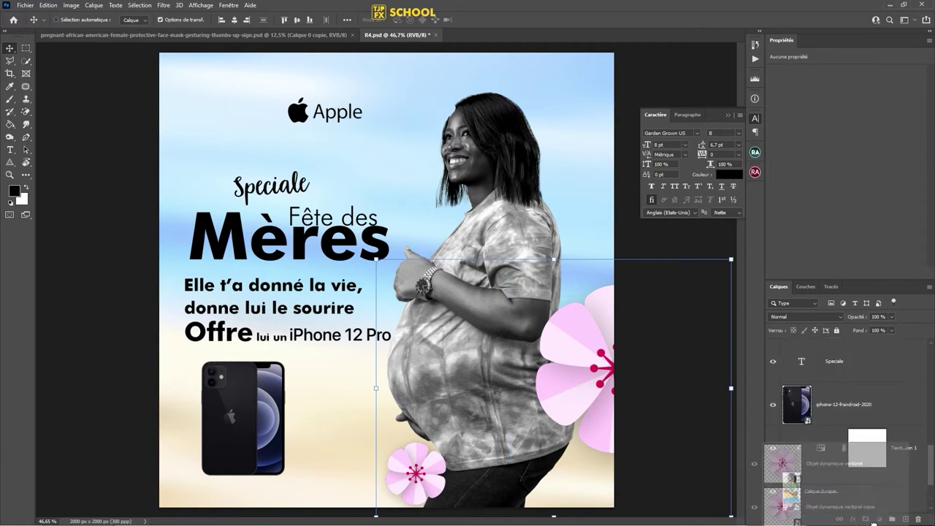
pyautogui.moveTo(872, 520)
pyautogui.mouseDown()
pyautogui.moveTo(884, 363)
pyautogui.moveTo(884, 381)
pyautogui.mouseUp()
pyautogui.scroll(1, 889, 404)
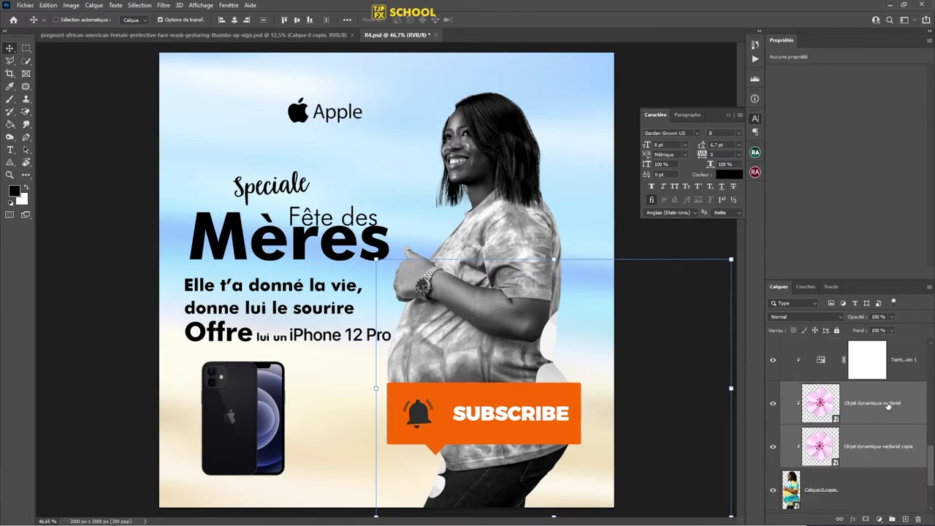
pyautogui.scroll(1, 891, 416)
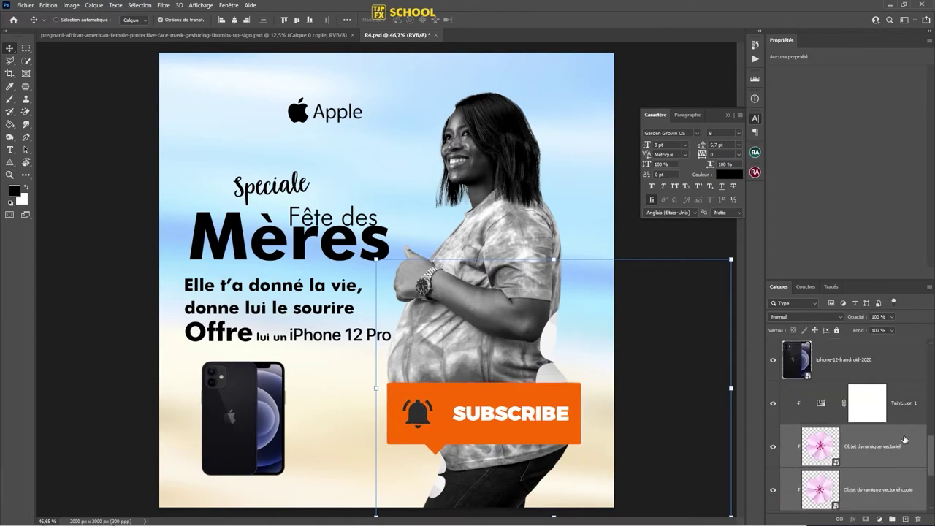
pyautogui.scroll(-2, 899, 424)
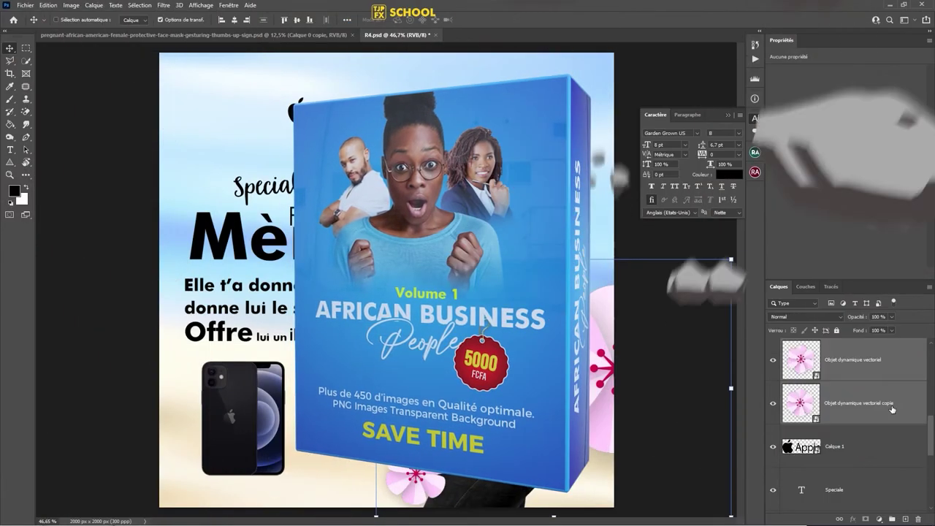
pyautogui.scroll(-2, 891, 405)
pyautogui.scroll(-2, 893, 400)
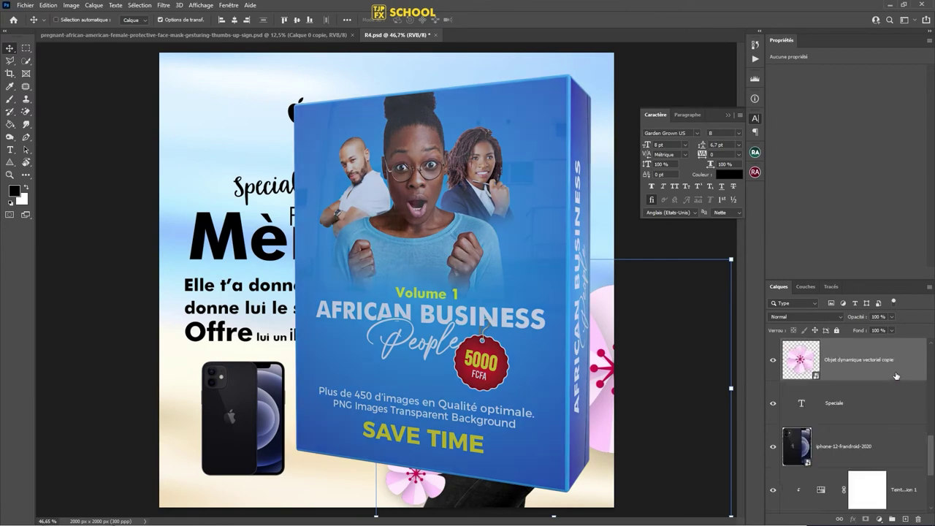
pyautogui.scroll(-2, 896, 375)
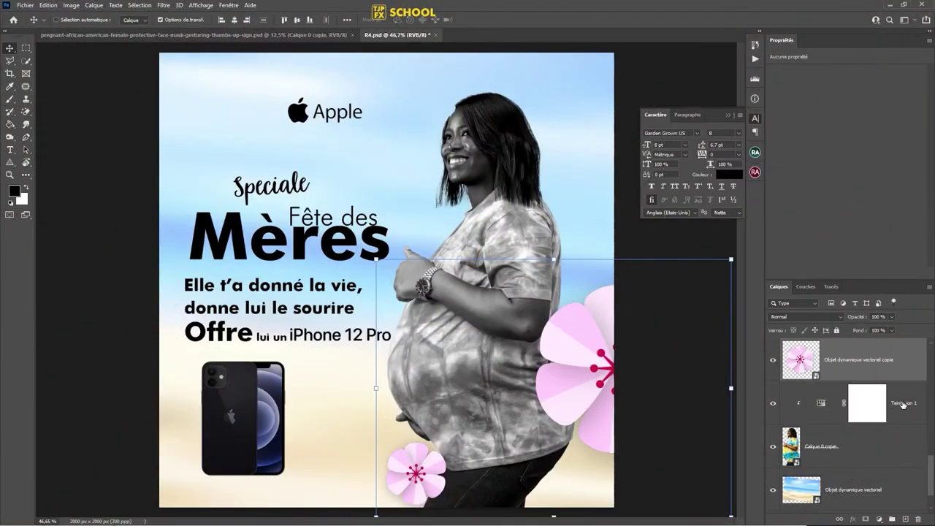
pyautogui.moveTo(907, 378); pyautogui.dragTo(911, 453)
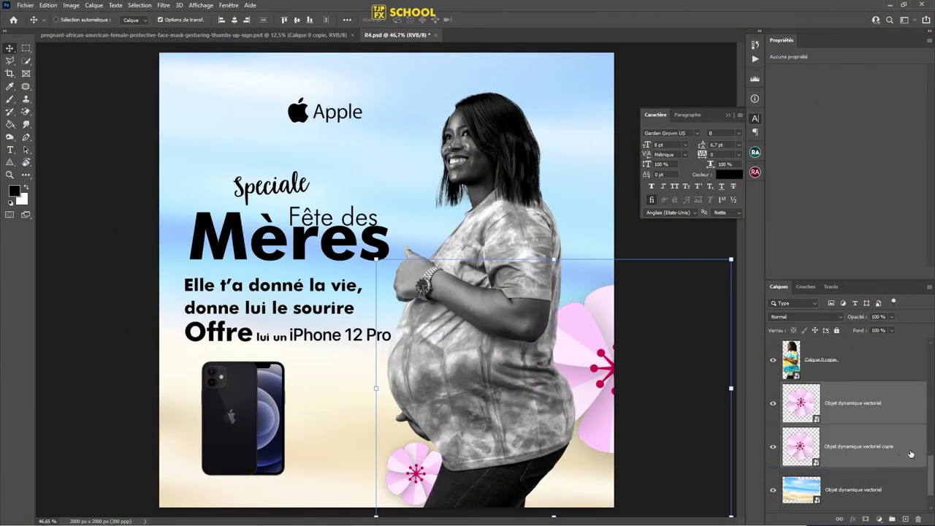
# Step: Save the poster, then shift both flowers up and left against the woman's body
pyautogui.hotkey('ctrl', 's')
pyautogui.click(583, 208)
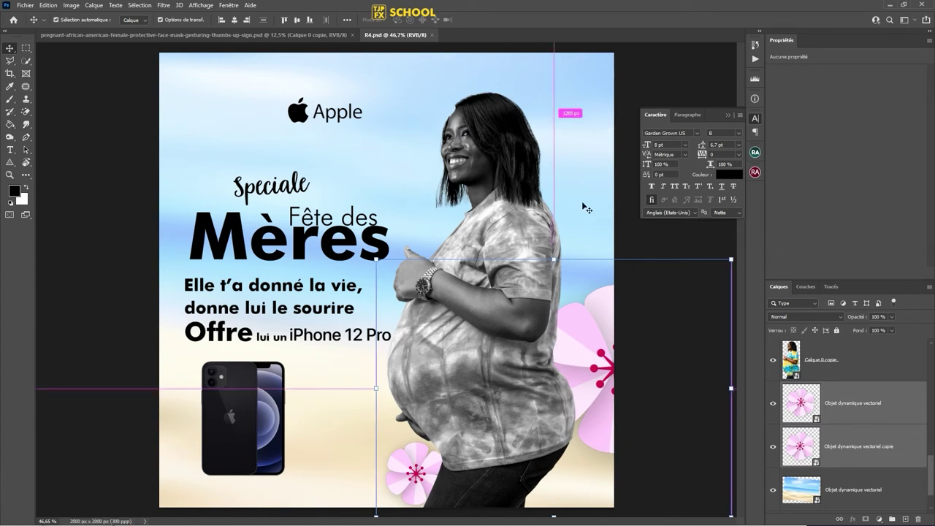
pyautogui.moveTo(599, 317); pyautogui.dragTo(539, 318)
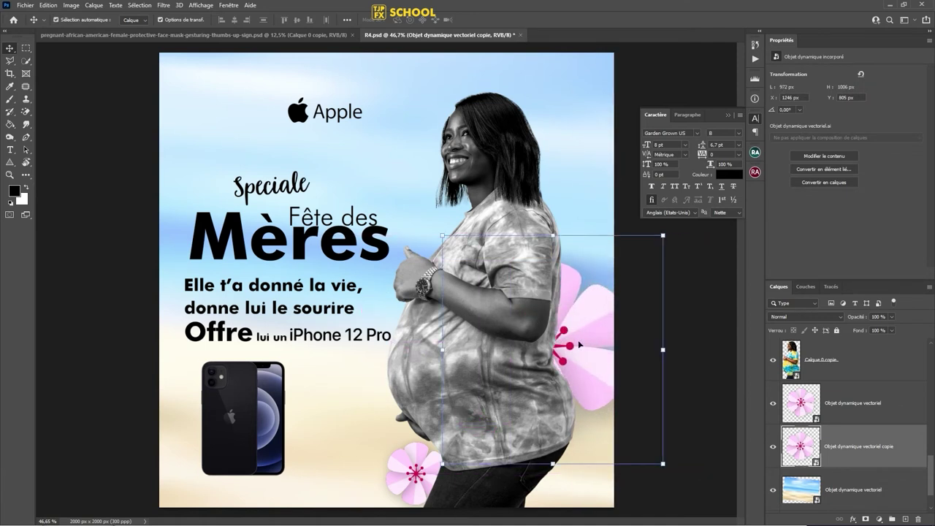
pyautogui.moveTo(425, 462); pyautogui.dragTo(419, 441)
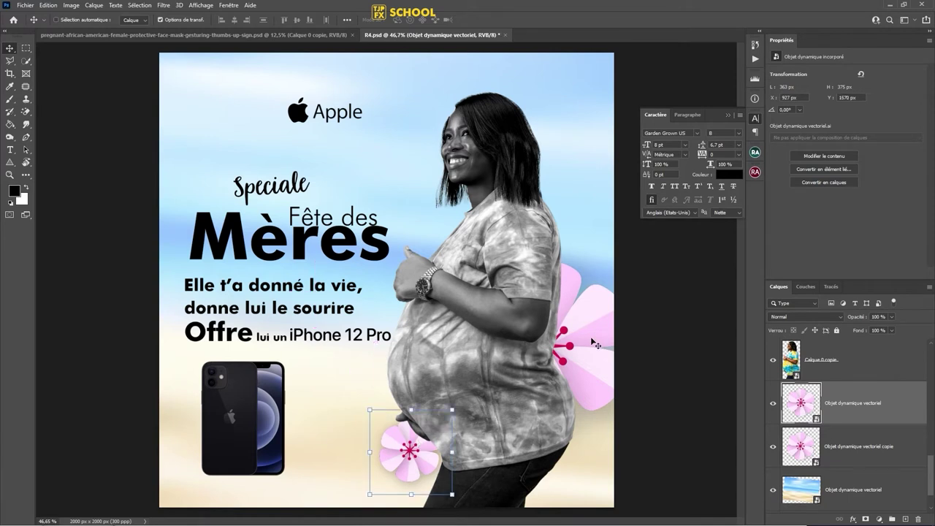
pyautogui.click(355, 219)
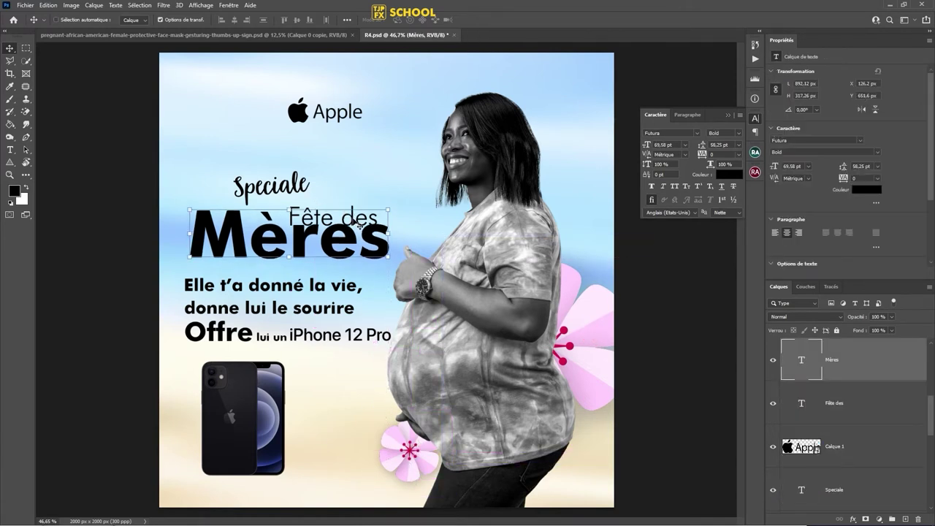
# Step: Lower the Mères heading and nudge the Fête des line down two arrow-key steps
pyautogui.moveTo(354, 234)
pyautogui.mouseDown()
pyautogui.moveTo(346, 250)
pyautogui.moveTo(333, 225)
pyautogui.mouseUp()
pyautogui.scroll(5, 319, 219)
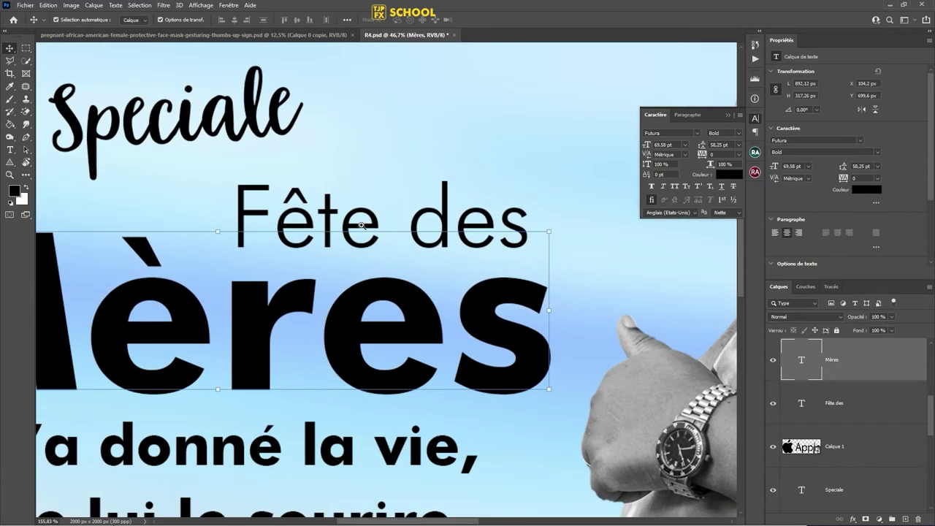
pyautogui.click(329, 216)
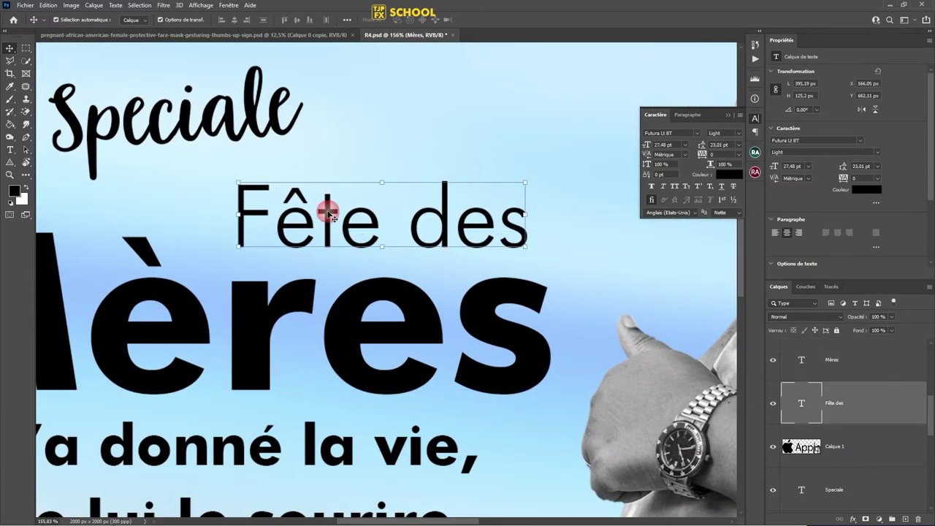
pyautogui.press('Down')
pyautogui.press('Down')
pyautogui.press('Down')
pyautogui.press('Down')
pyautogui.press('Down')
pyautogui.press('Down')
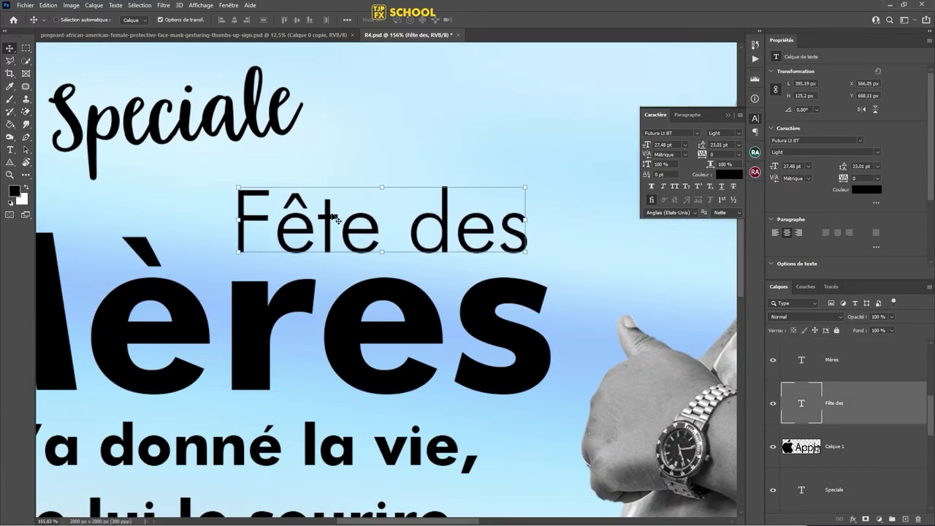
pyautogui.press('Down')
pyautogui.scroll(-3, 468, 257)
pyautogui.scroll(-2, 469, 256)
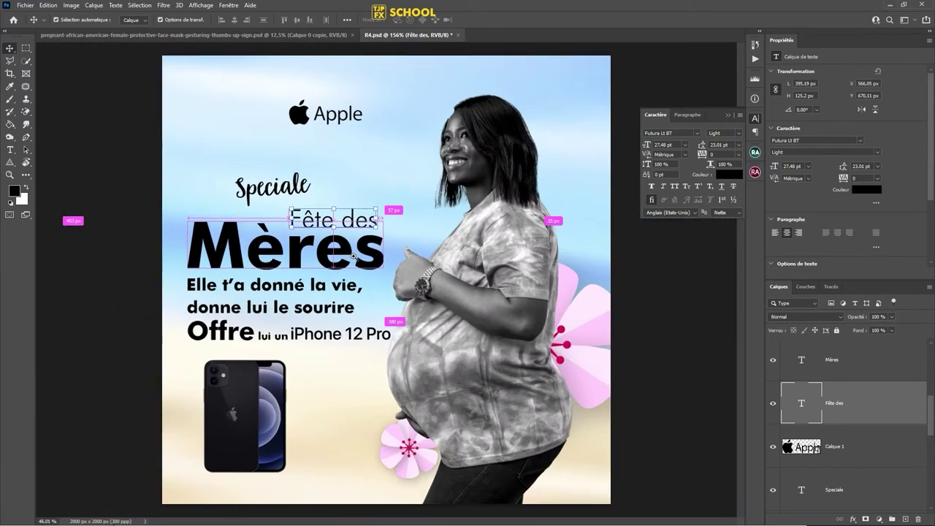
pyautogui.press('s')
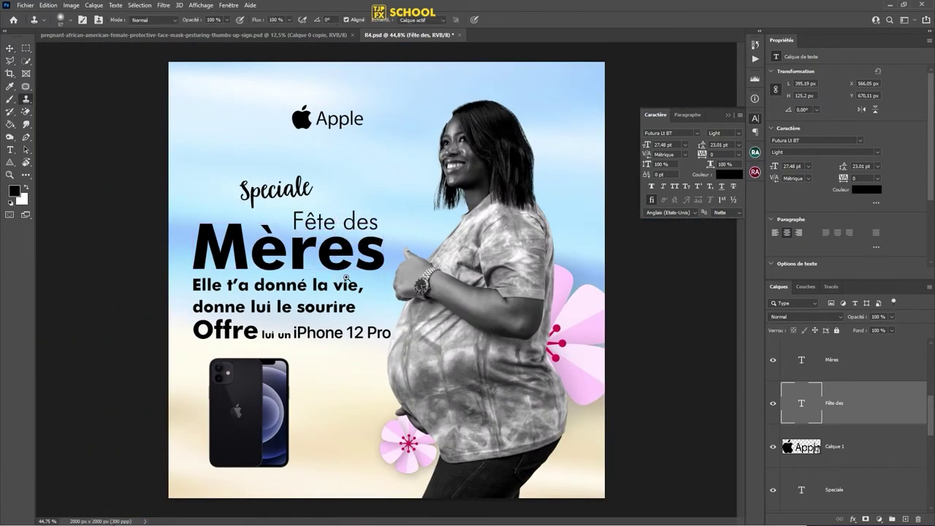
pyautogui.scroll(2, 358, 278)
pyautogui.scroll(2, 361, 274)
pyautogui.scroll(-4, 385, 261)
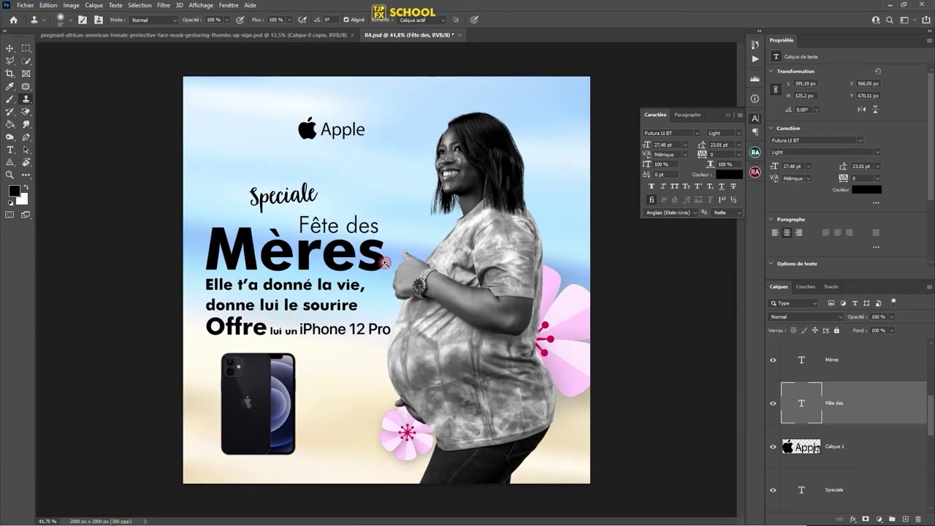
pyautogui.scroll(2, 385, 262)
pyautogui.scroll(1, 385, 262)
pyautogui.scroll(-3, 384, 262)
# Step: Draw a large ellipse circle over the poster's lower right
pyautogui.click(11, 164)
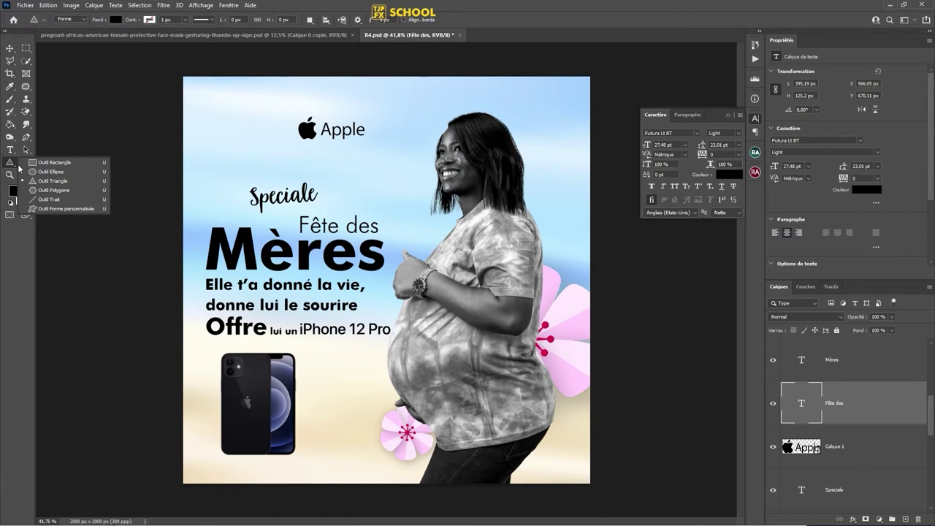
pyautogui.click(48, 171)
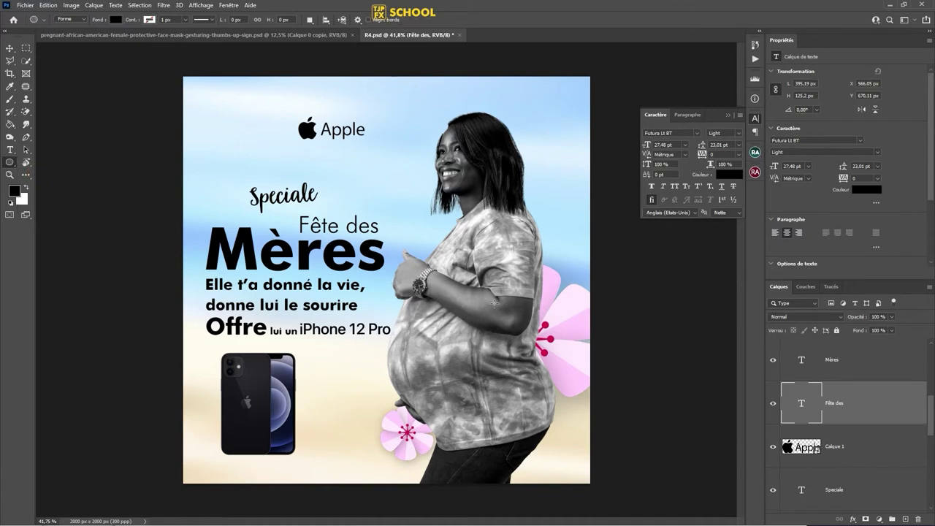
pyautogui.moveTo(327, 279); pyautogui.dragTo(590, 511)
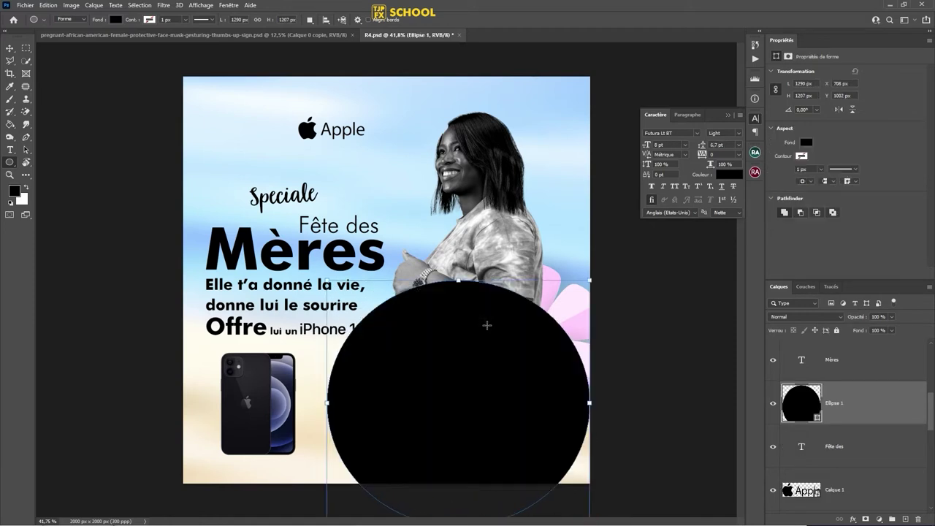
pyautogui.press('v')
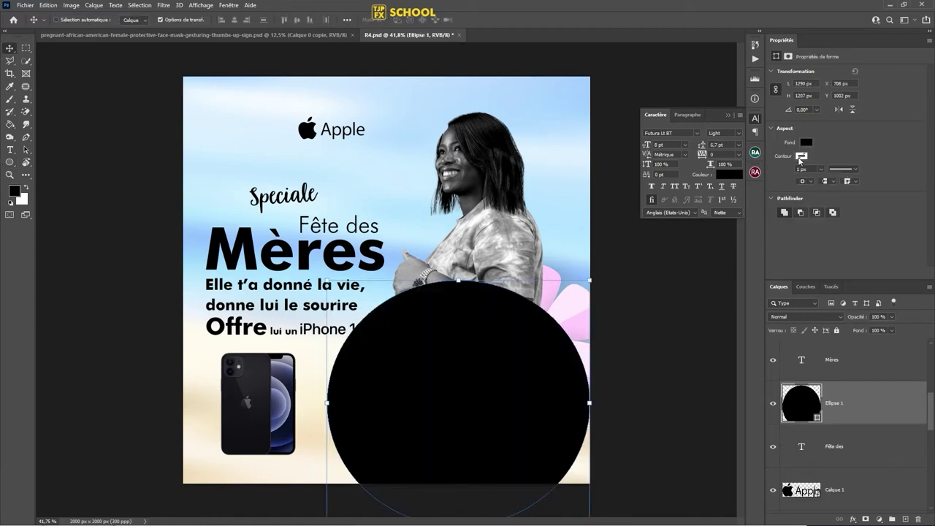
# Step: Fill the circle with the dark navy #444768 sampled from the iPhone
pyautogui.click(806, 142)
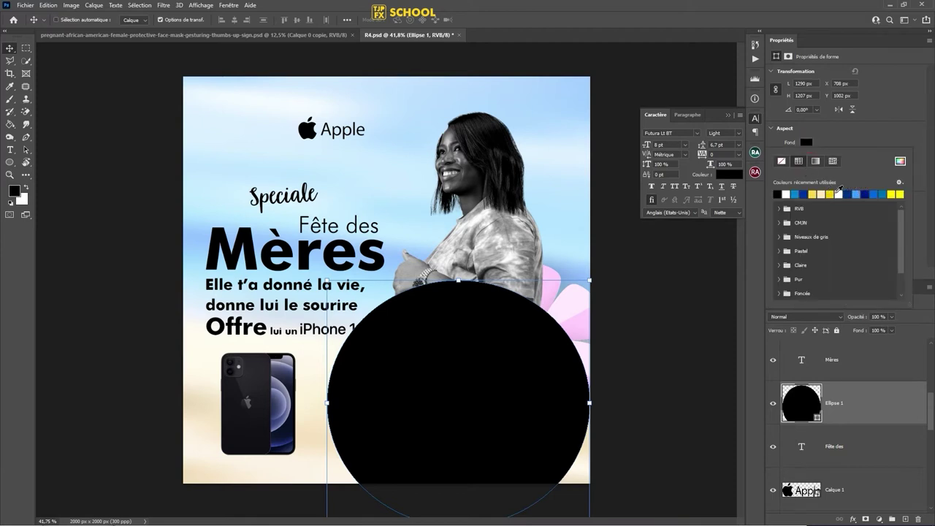
pyautogui.click(812, 194)
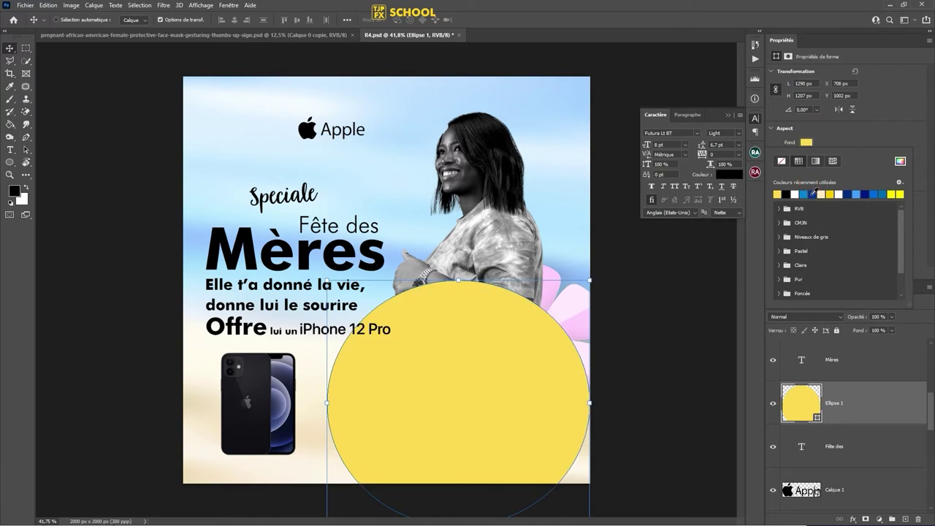
pyautogui.click(900, 161)
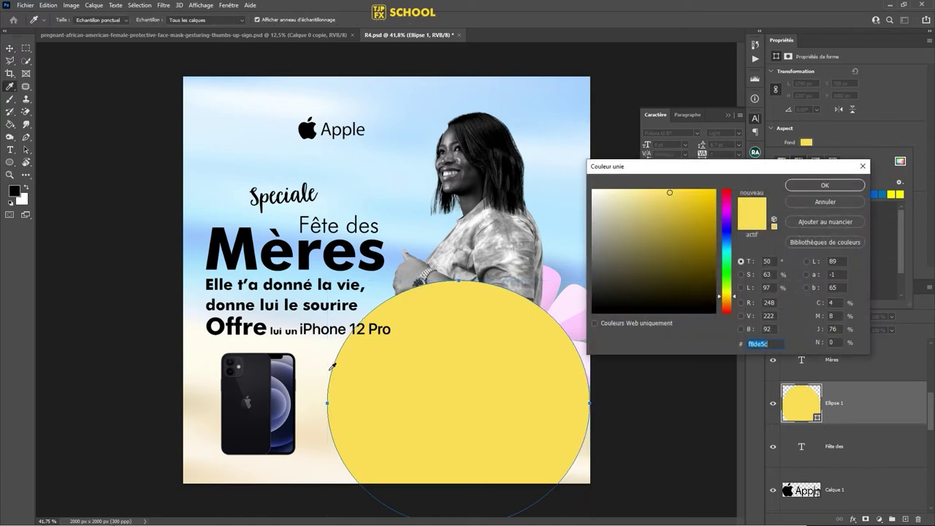
pyautogui.click(284, 369)
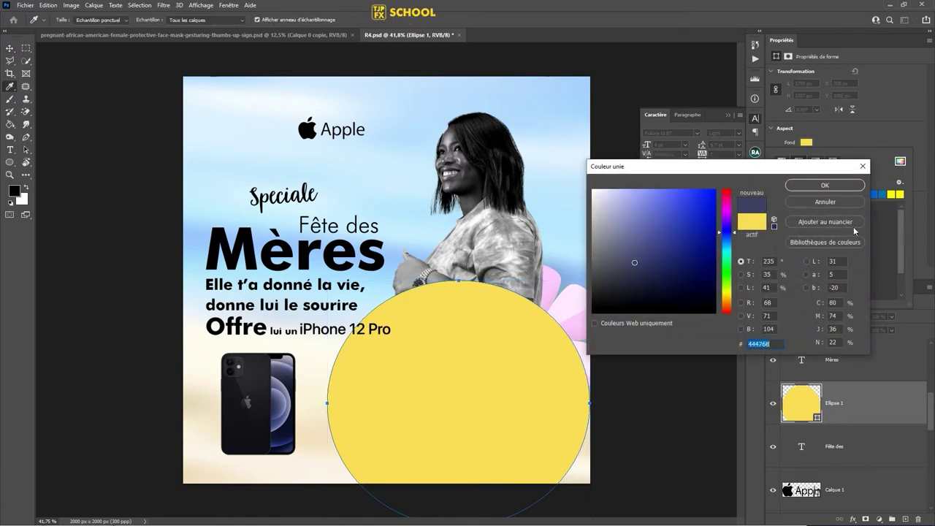
pyautogui.click(852, 187)
# Step: Move Ellipse 1 below Calque 0 copie and the pink flower in the layer stack
pyautogui.click(895, 413)
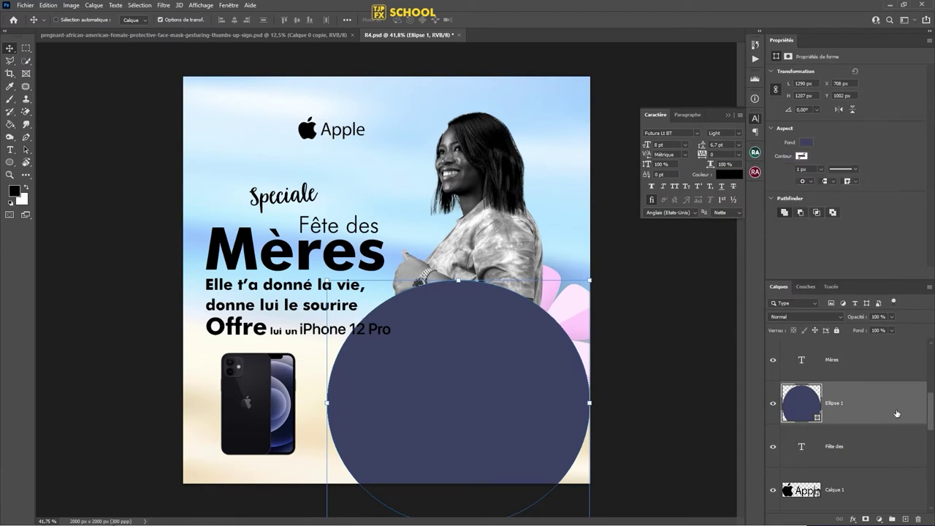
pyautogui.moveTo(896, 414); pyautogui.dragTo(881, 431)
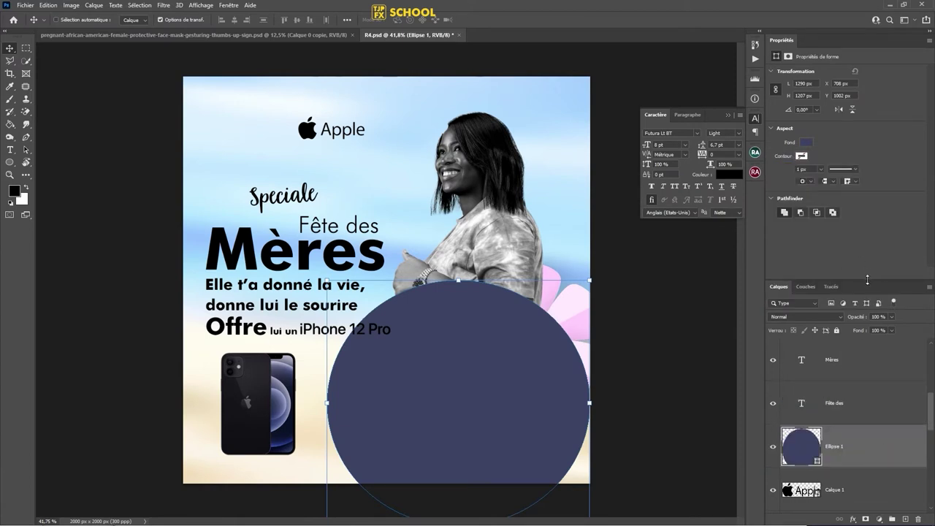
pyautogui.moveTo(867, 280); pyautogui.dragTo(863, 177)
pyautogui.moveTo(890, 350); pyautogui.dragTo(908, 364)
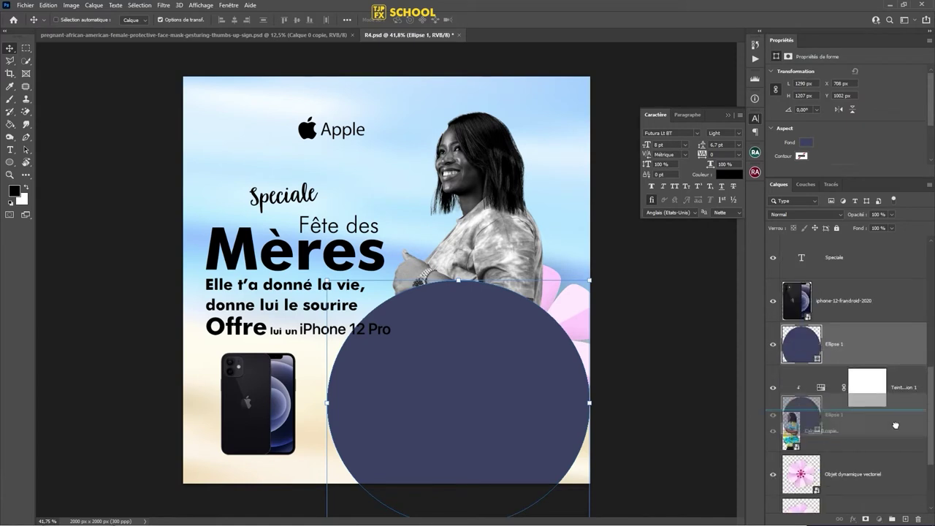
pyautogui.moveTo(908, 364); pyautogui.dragTo(894, 438)
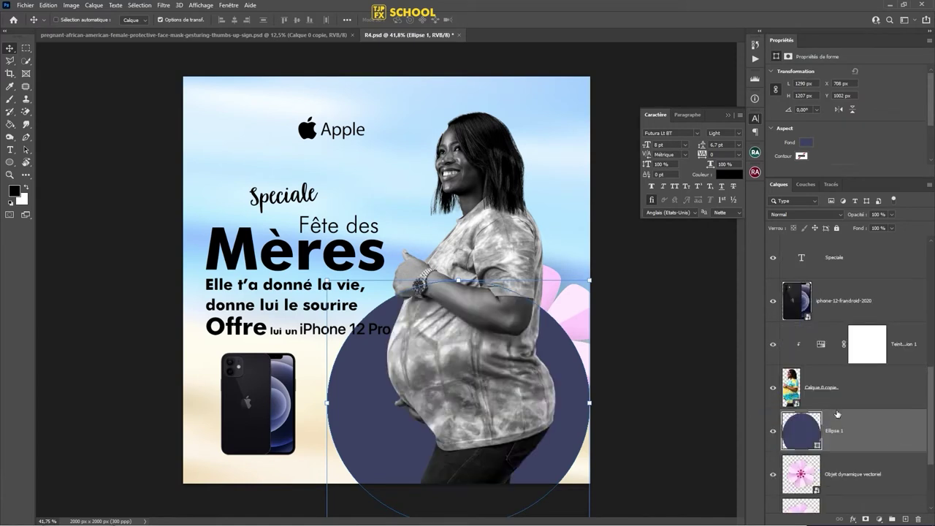
pyautogui.moveTo(837, 414)
pyautogui.mouseDown()
pyautogui.moveTo(889, 426)
pyautogui.moveTo(890, 442)
pyautogui.mouseUp()
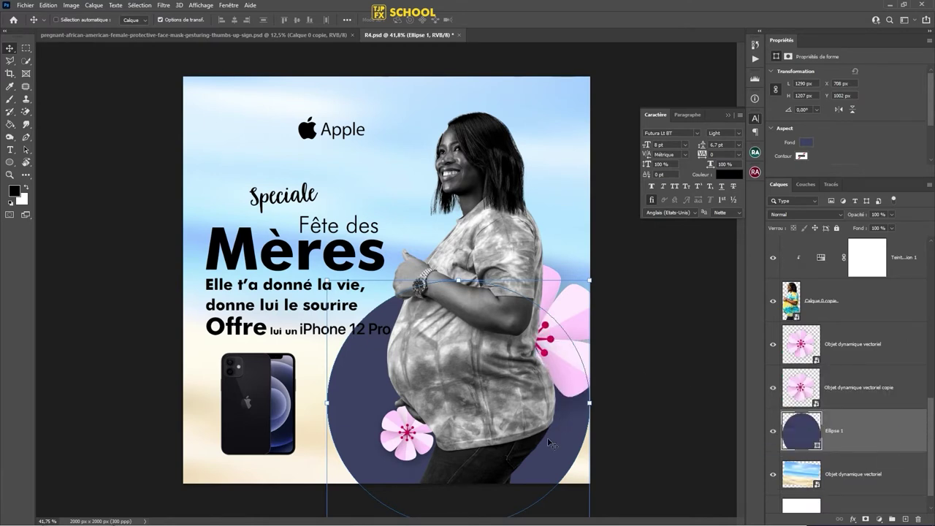
# Step: Scale the navy circle to about 140% and shift it down-right behind the woman
pyautogui.moveTo(550, 443); pyautogui.dragTo(579, 443)
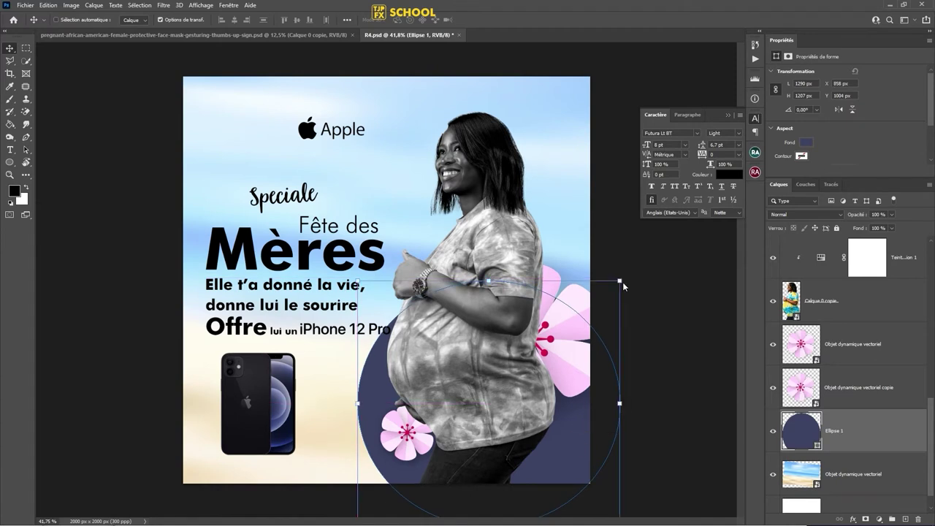
pyautogui.moveTo(620, 281); pyautogui.dragTo(744, 207)
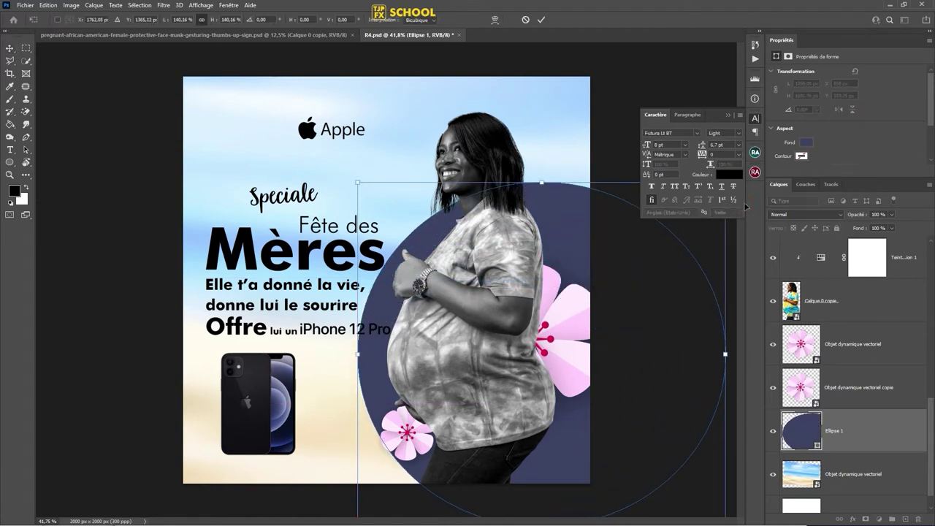
pyautogui.moveTo(607, 289); pyautogui.dragTo(591, 372)
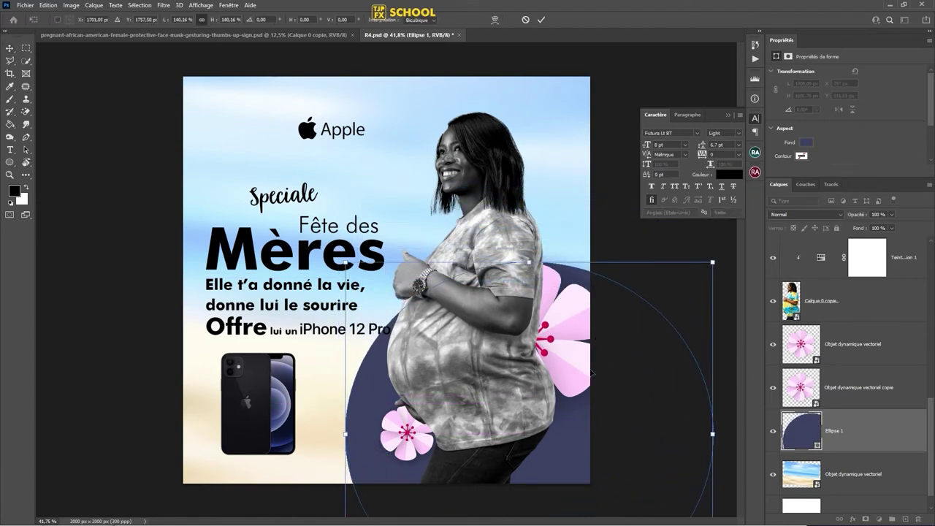
pyautogui.press('Return')
pyautogui.moveTo(572, 359); pyautogui.dragTo(580, 397)
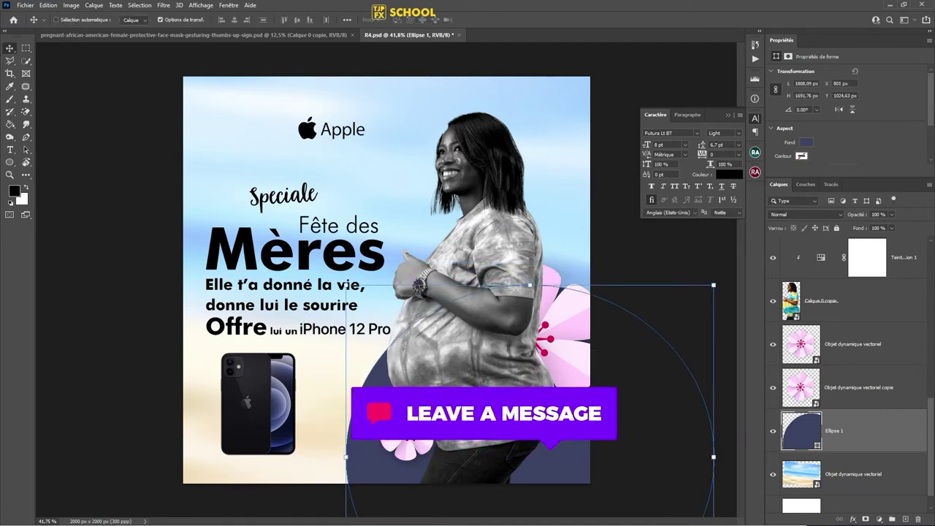
pyautogui.keyDown('ctrl'); pyautogui.click(418, 447); pyautogui.keyUp('ctrl')
# Step: Nudge the lower pink flower left and slightly down toward the phone
pyautogui.moveTo(421, 443); pyautogui.dragTo(356, 453)
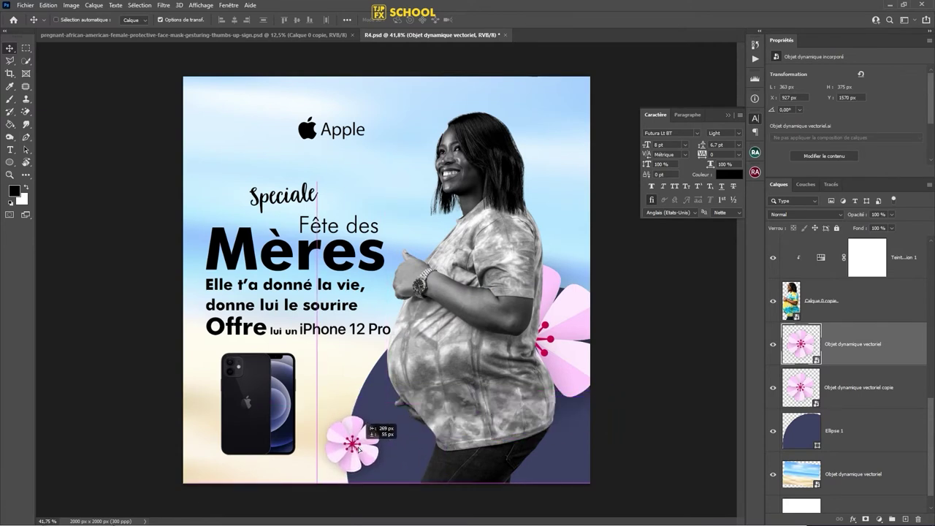
pyautogui.moveTo(356, 453); pyautogui.dragTo(356, 460)
pyautogui.keyDown('ctrl'); pyautogui.click(514, 402); pyautogui.keyUp('ctrl')
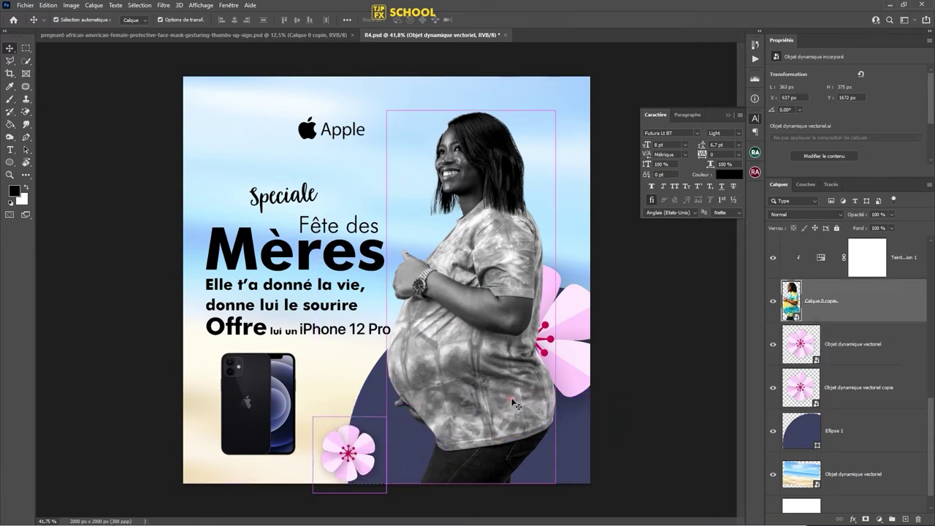
# Step: Give the woman a drop shadow: 24% opacity, 128° angle, 82 px distance, 59 px size
pyautogui.doubleClick(920, 297)
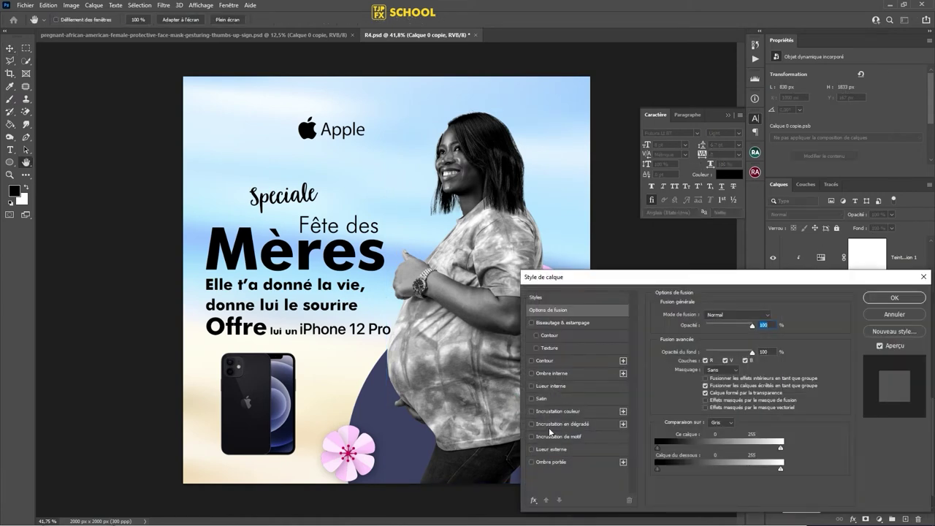
pyautogui.click(556, 460)
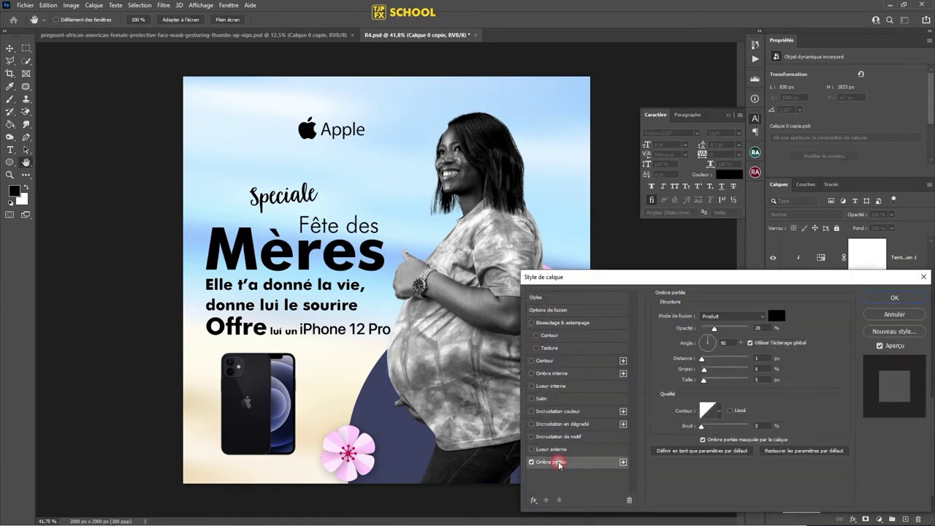
pyautogui.moveTo(590, 277); pyautogui.dragTo(706, 272)
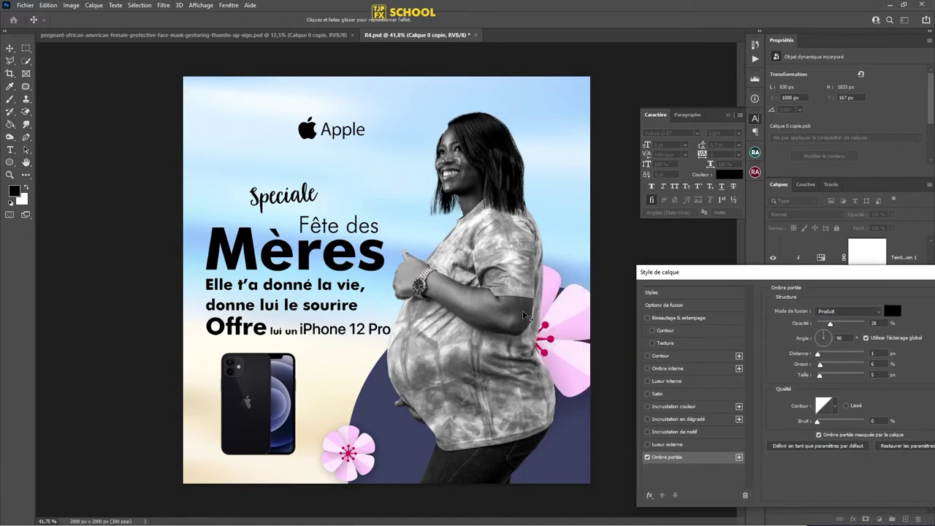
pyautogui.moveTo(527, 318); pyautogui.dragTo(556, 324)
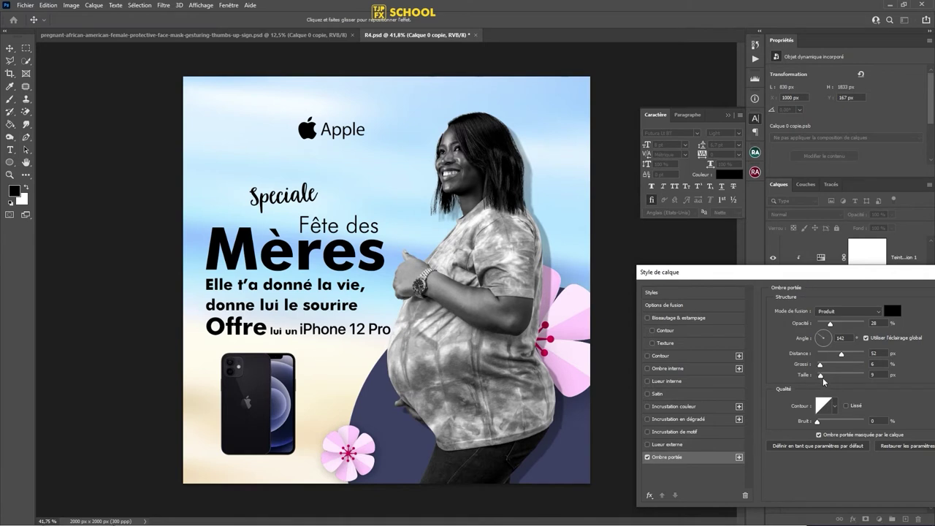
pyautogui.moveTo(823, 380); pyautogui.dragTo(827, 382)
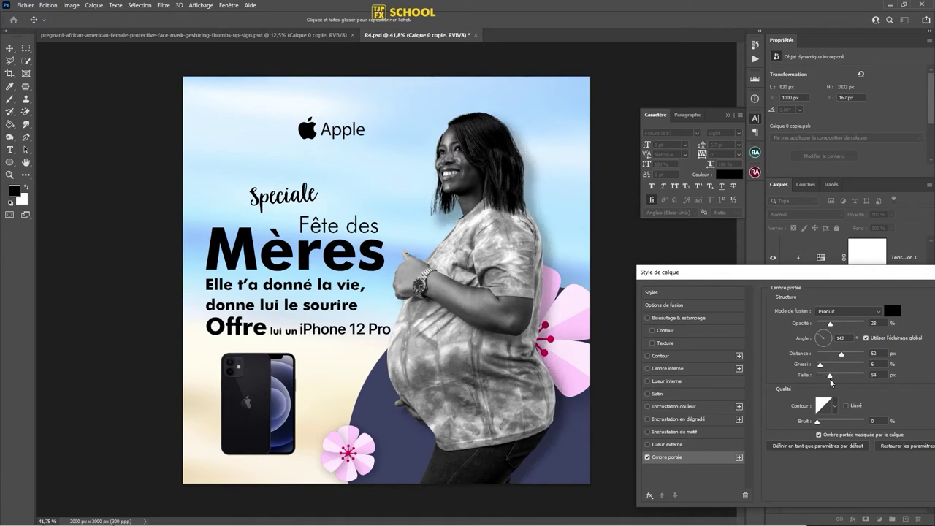
pyautogui.click(831, 379)
pyautogui.moveTo(827, 326); pyautogui.dragTo(826, 328)
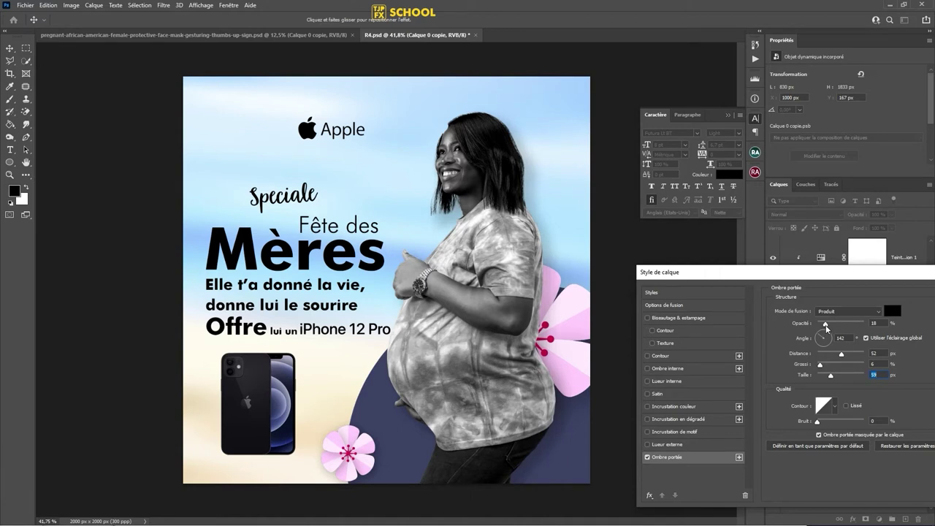
pyautogui.moveTo(828, 328); pyautogui.dragTo(832, 331)
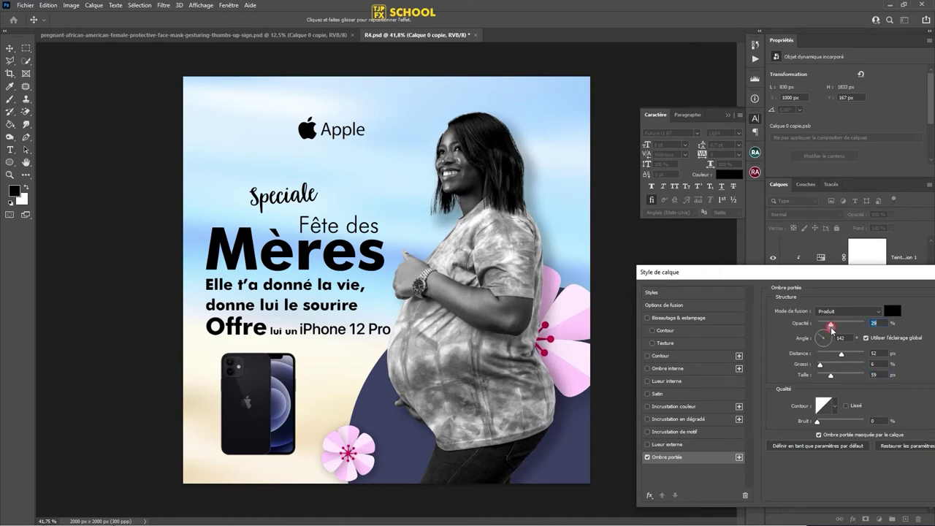
pyautogui.moveTo(509, 394); pyautogui.dragTo(509, 398)
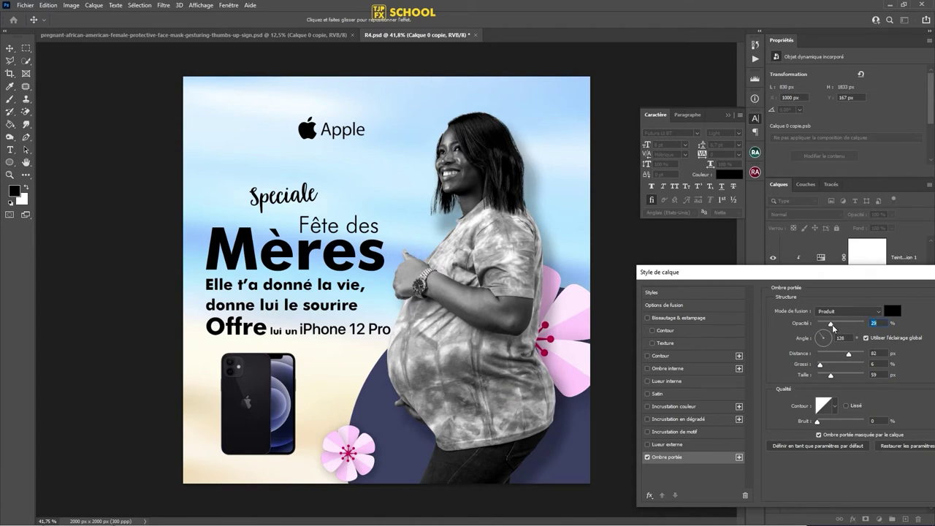
pyautogui.moveTo(832, 328); pyautogui.dragTo(829, 329)
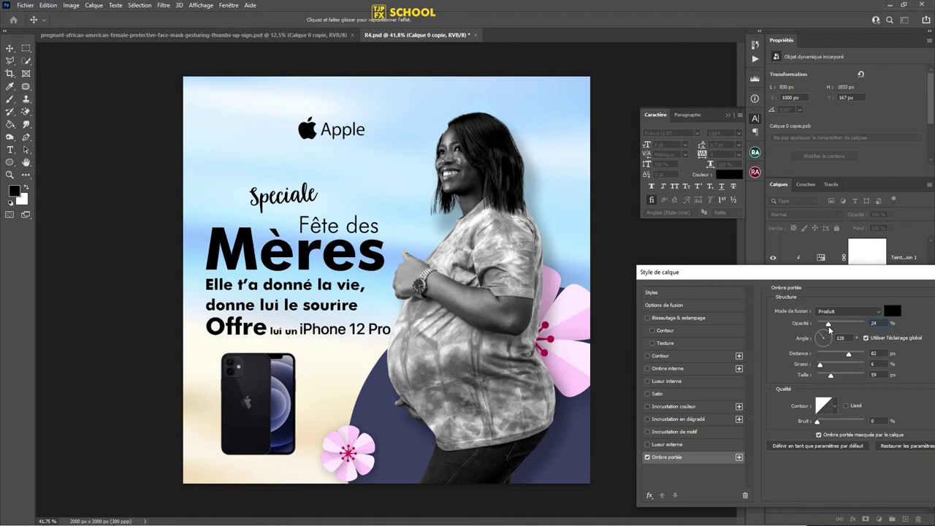
pyautogui.press('Return')
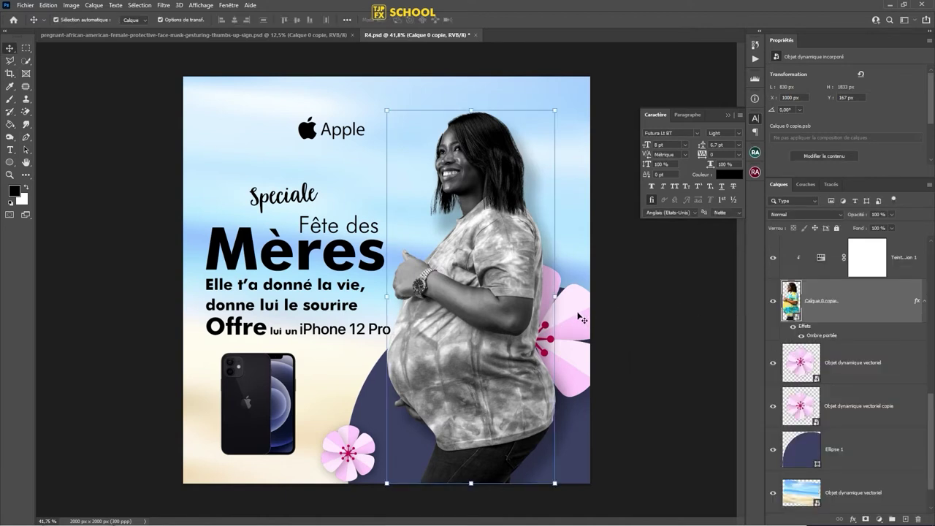
# Step: Add an Incrustation couleur overlay effect to the large right-hand flower
pyautogui.click(899, 387)
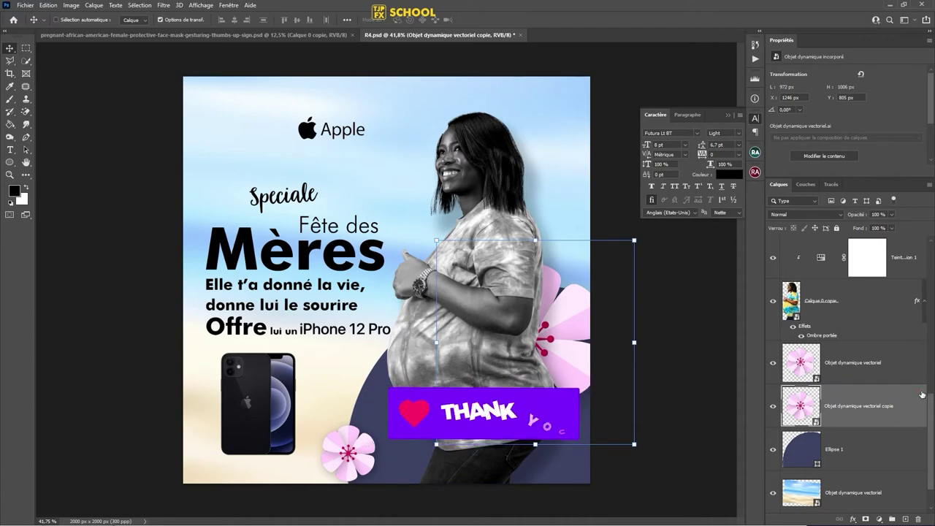
pyautogui.doubleClick(921, 395)
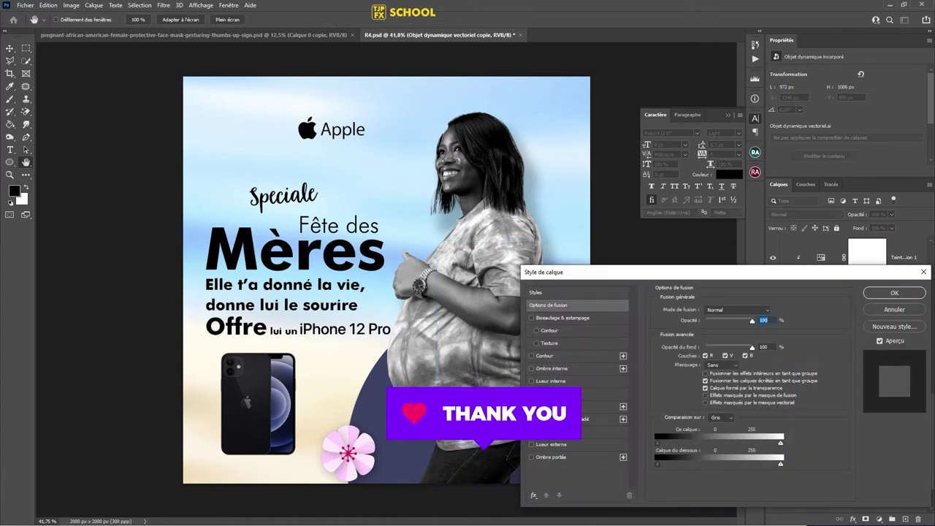
pyautogui.click(555, 406)
pyautogui.moveTo(665, 279)
pyautogui.mouseDown()
pyautogui.moveTo(758, 326)
pyautogui.moveTo(755, 347)
pyautogui.mouseUp()
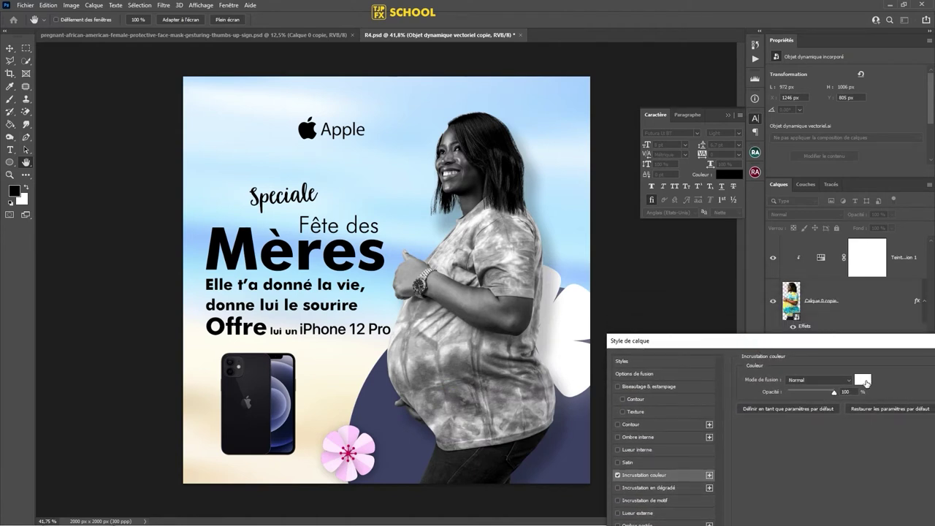
pyautogui.click(862, 379)
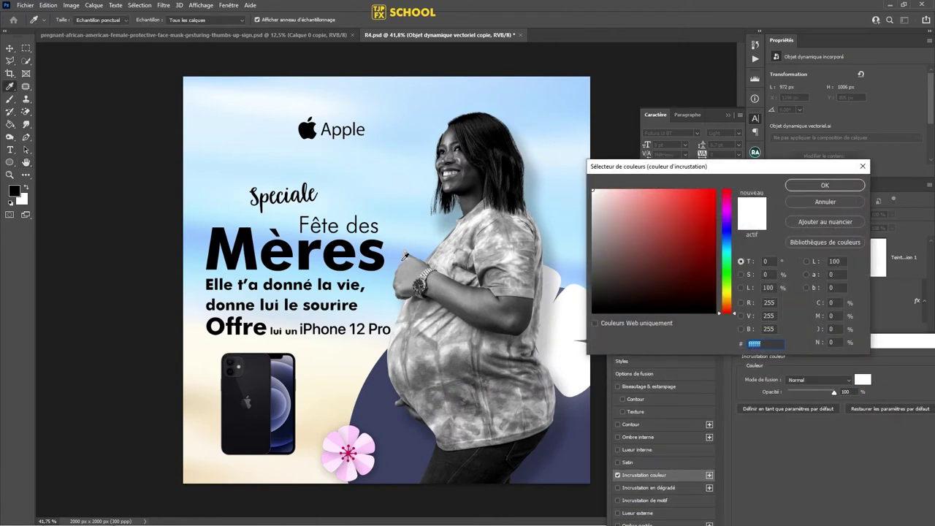
# Step: Try blue and orange overlay tints, return the flower to its pink, and save
pyautogui.click(394, 251)
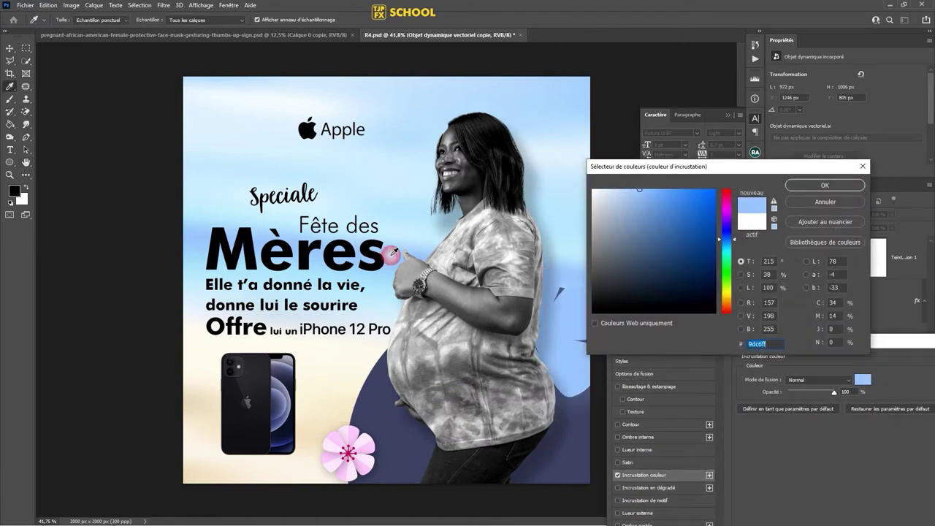
pyautogui.click(694, 208)
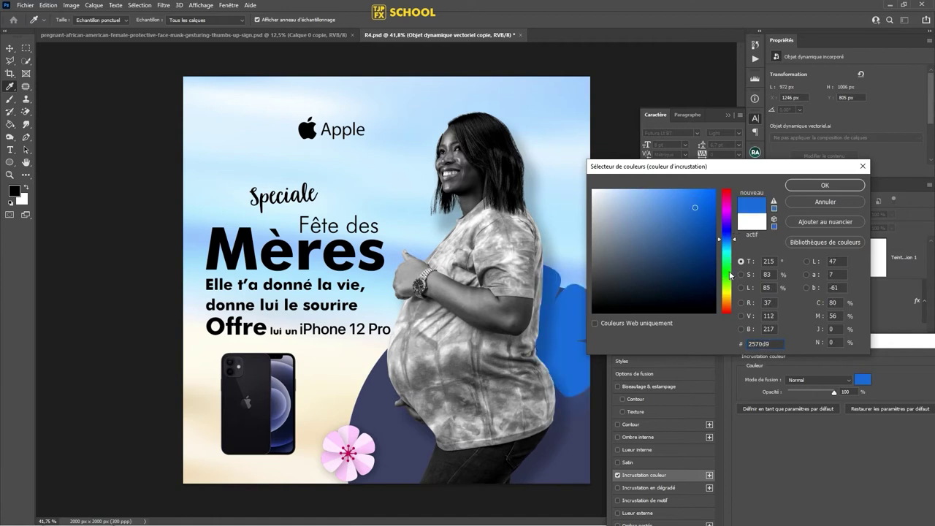
pyautogui.click(731, 300)
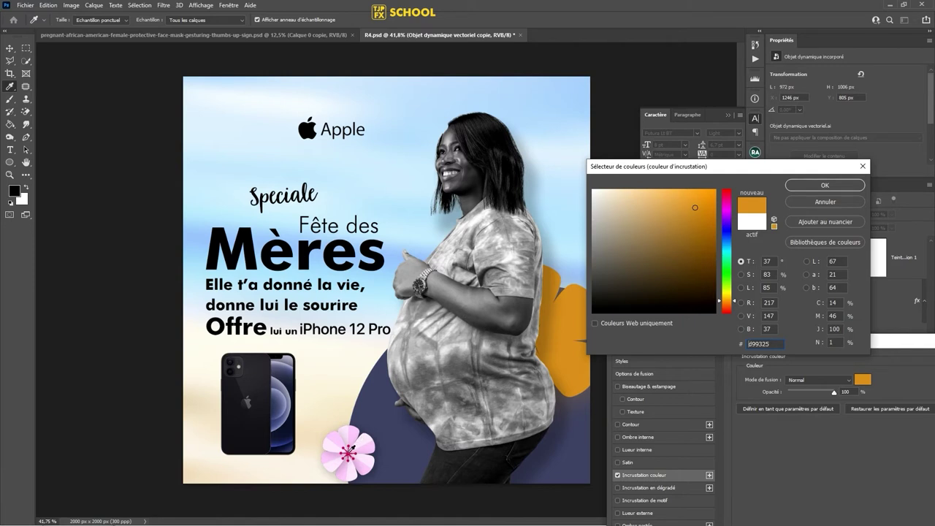
pyautogui.click(344, 434)
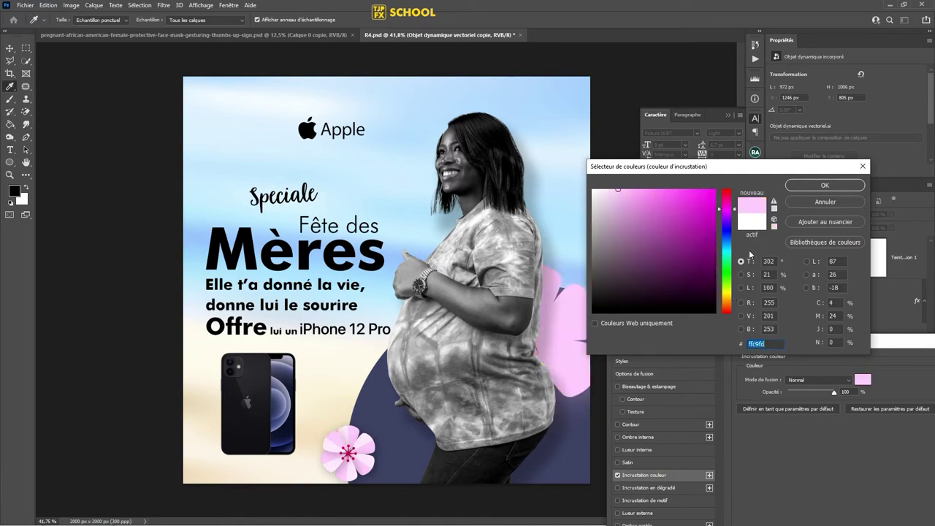
pyautogui.click(825, 186)
pyautogui.press('Return')
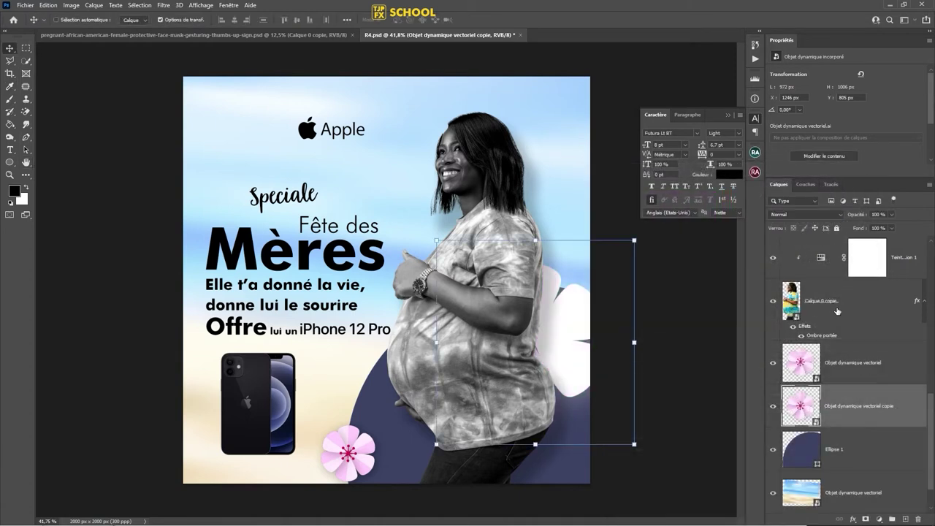
pyautogui.hotkey('ctrl', 's')
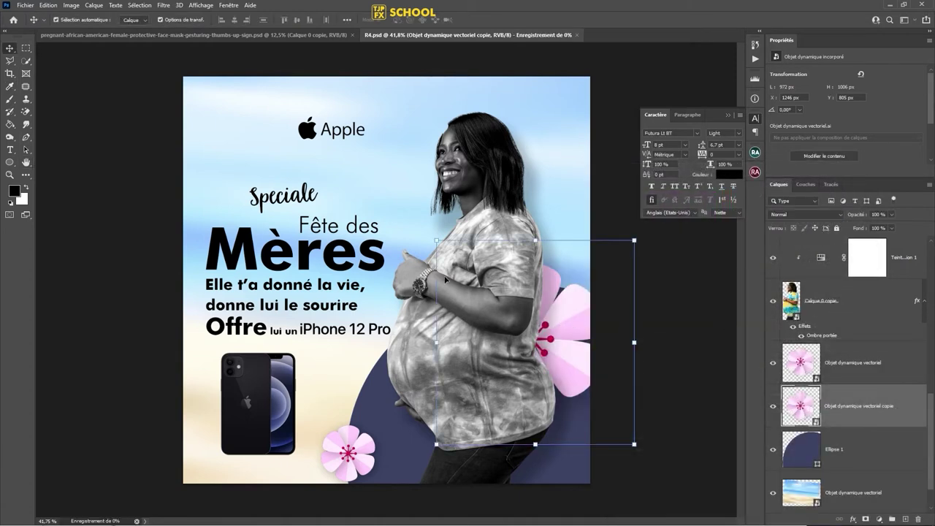
# Step: Add a 6 px Extérieur solid-colour Contour in navy #444768 to the Speciale text
pyautogui.scroll(3, 310, 203)
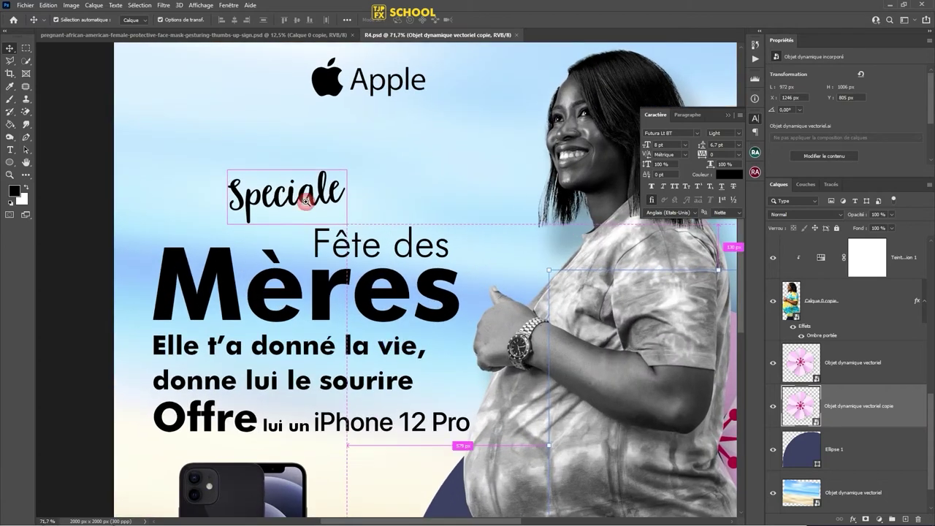
pyautogui.click(326, 192)
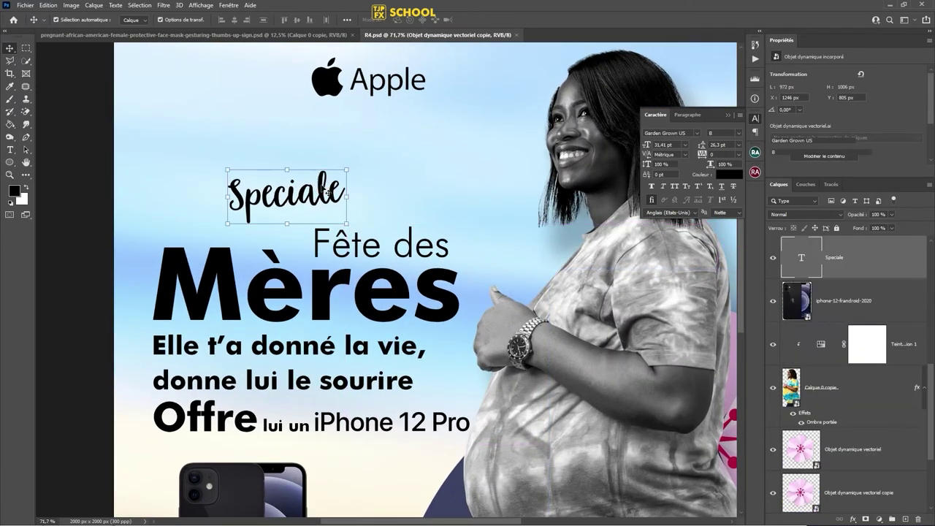
pyautogui.doubleClick(923, 254)
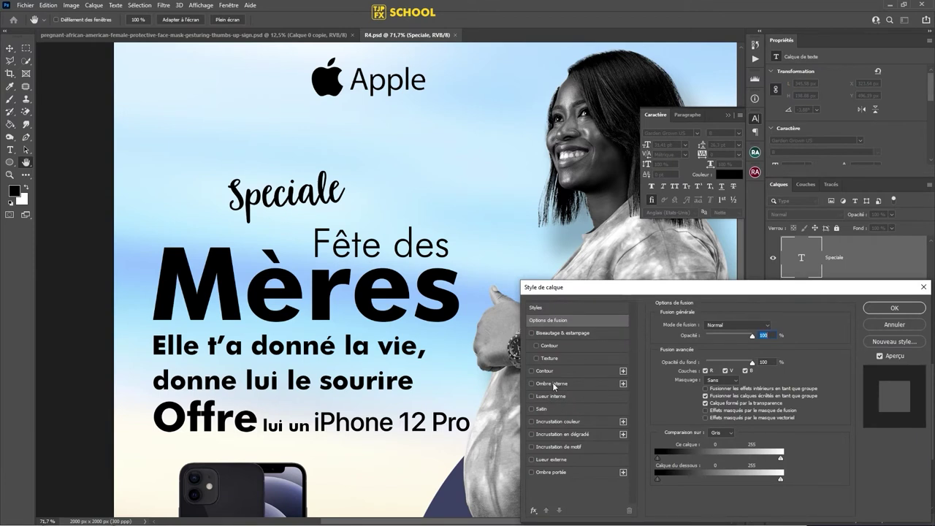
pyautogui.click(554, 372)
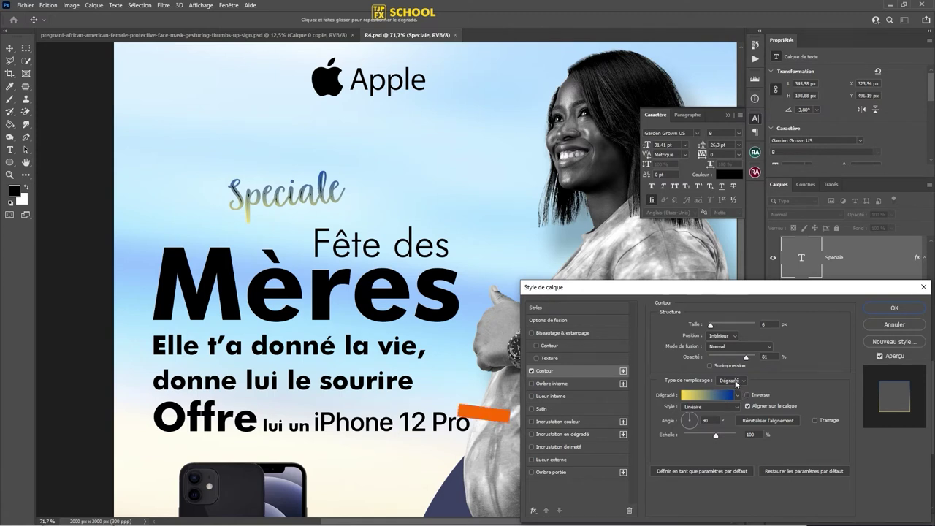
pyautogui.click(734, 380)
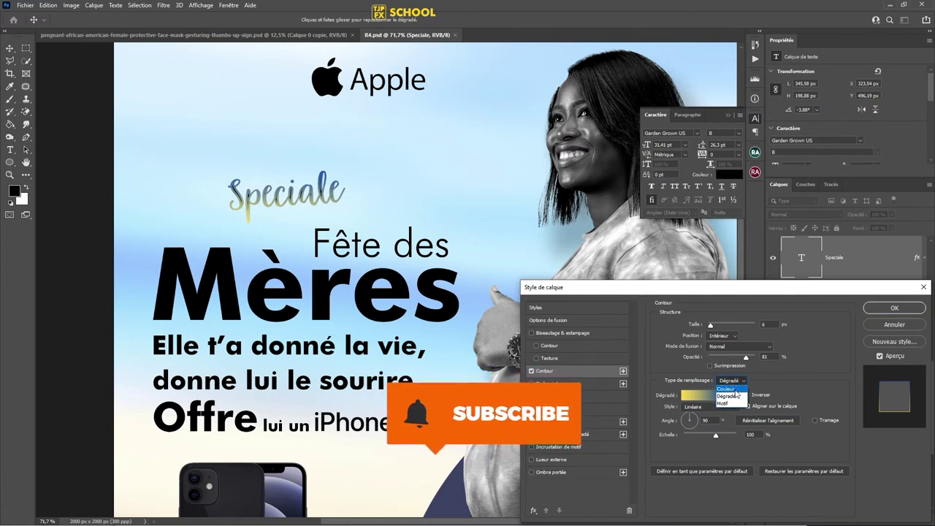
pyautogui.click(730, 389)
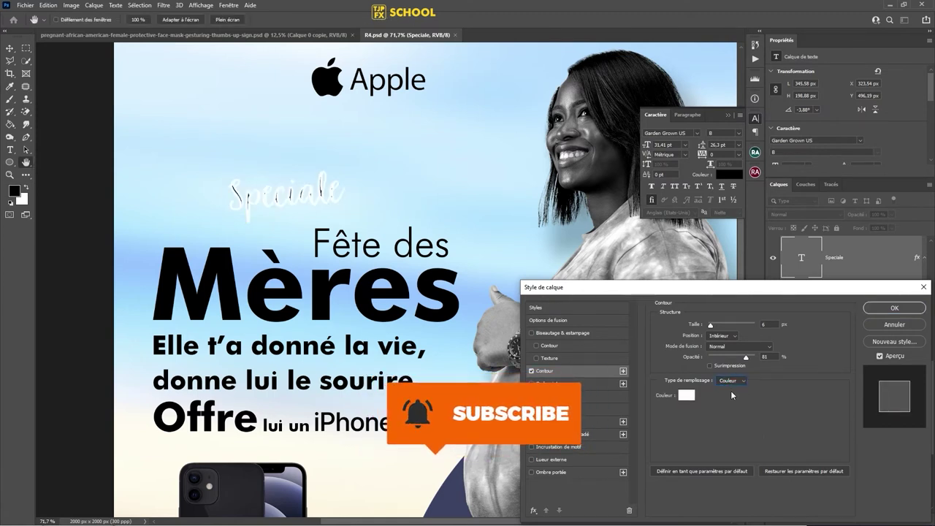
pyautogui.click(722, 335)
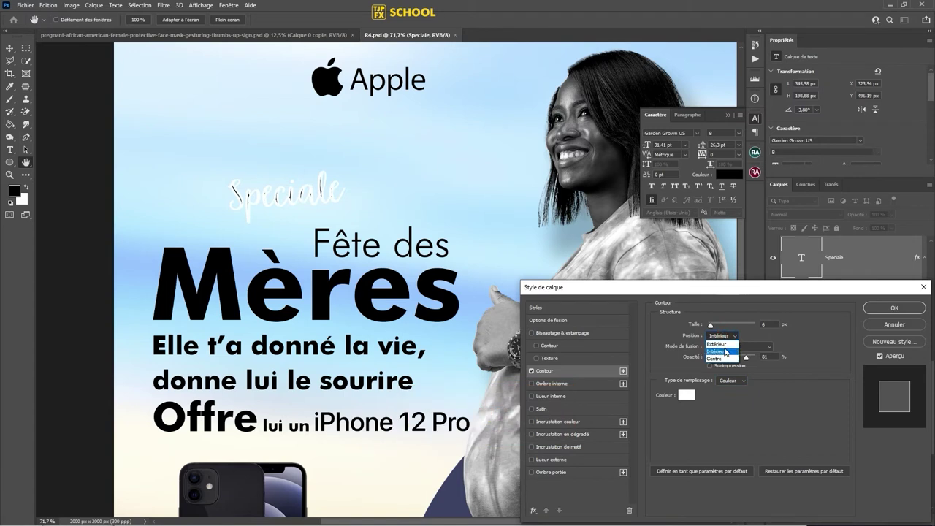
pyautogui.click(721, 344)
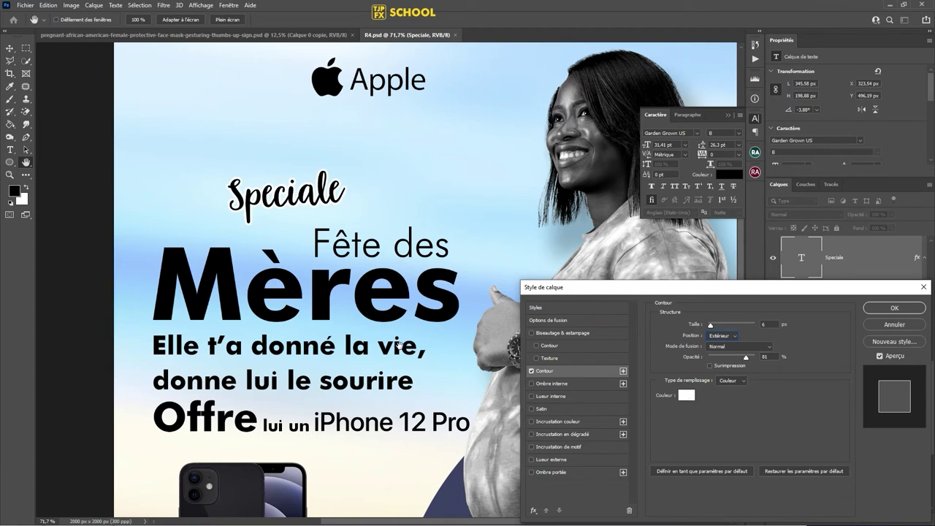
pyautogui.click(687, 396)
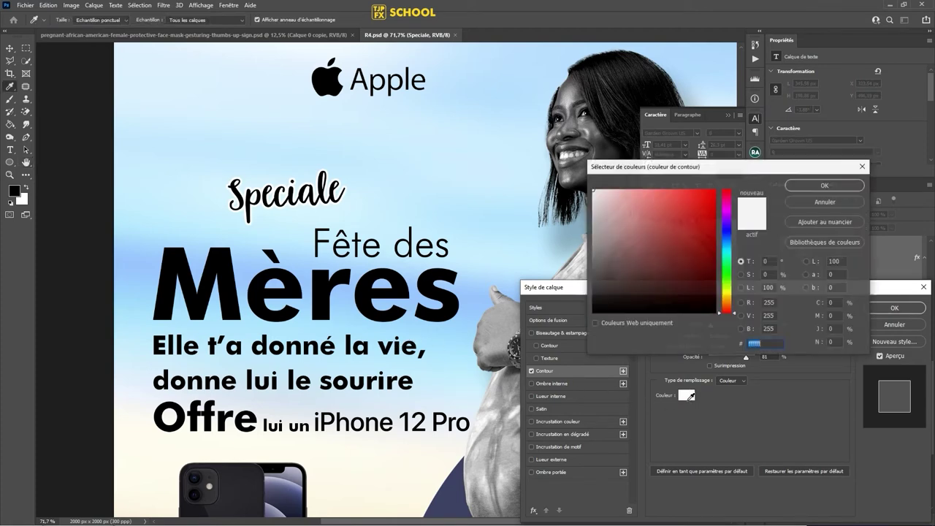
pyautogui.click(455, 486)
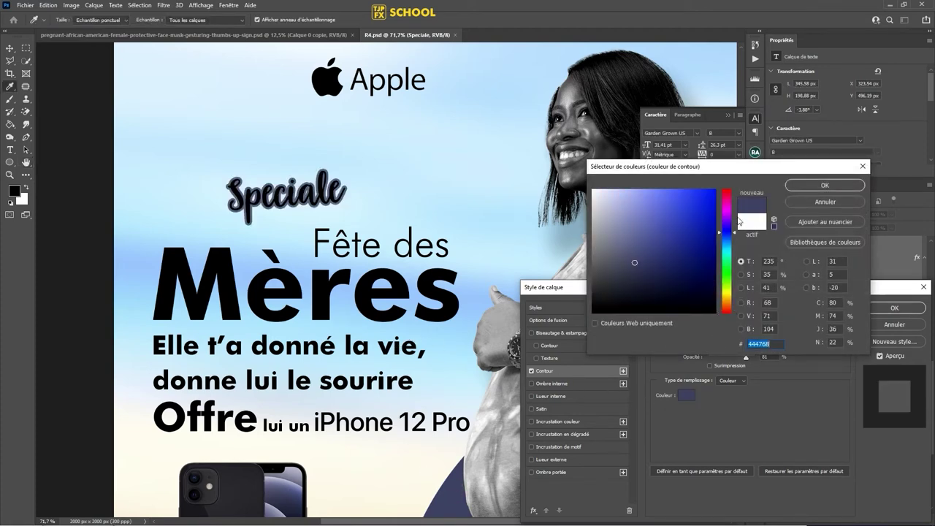
pyautogui.click(821, 186)
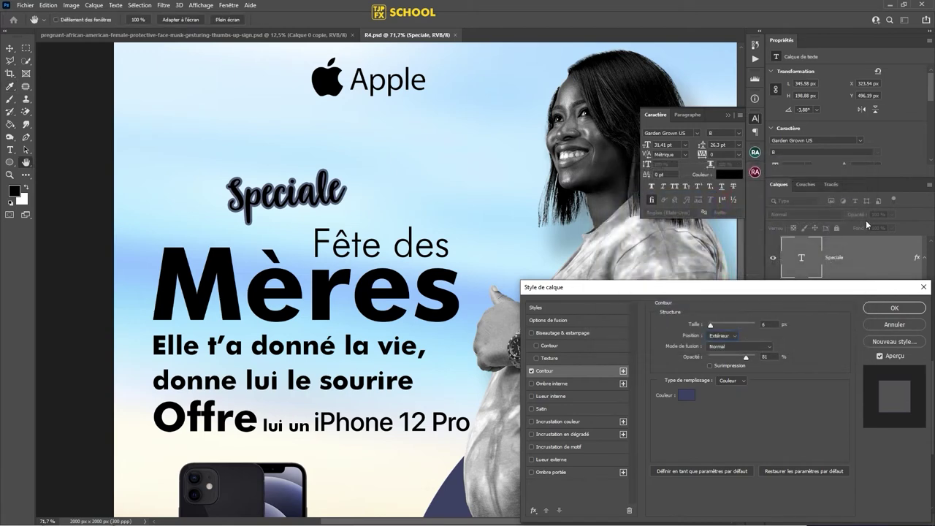
pyautogui.click(904, 313)
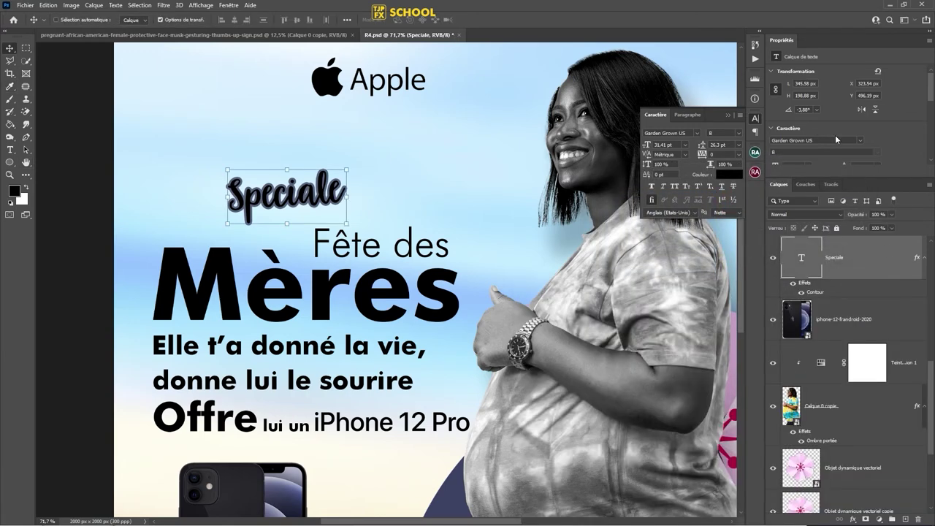
# Step: Set the Speciale text colour to white
pyautogui.click(731, 176)
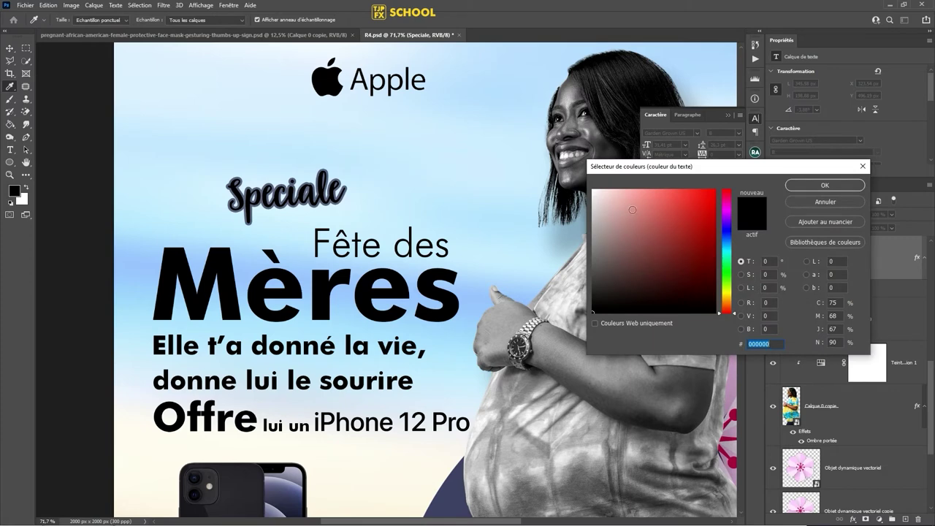
pyautogui.click(598, 194)
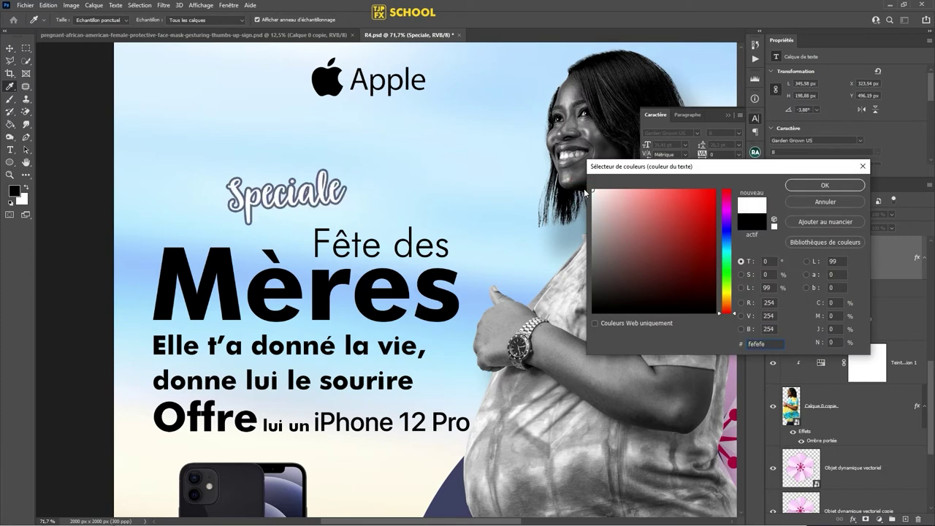
pyautogui.press('Return')
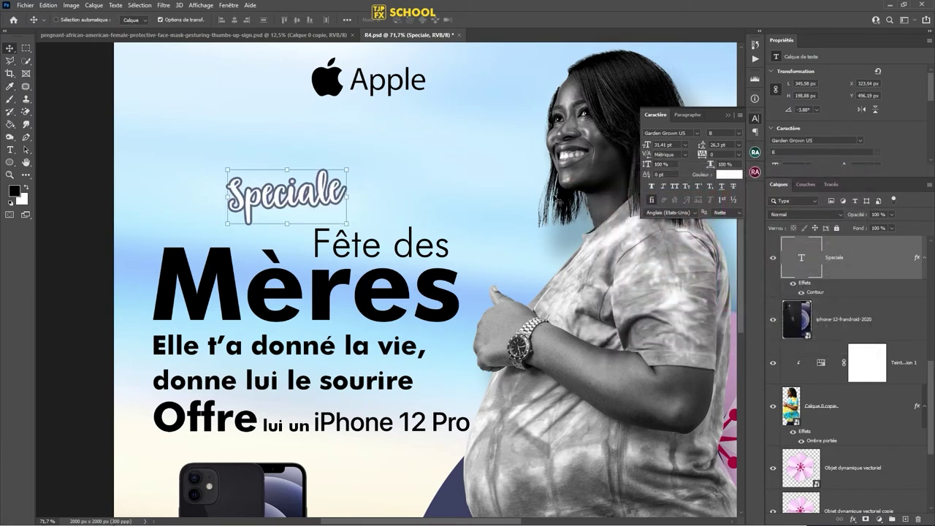
pyautogui.hotkey('ctrl', '-')
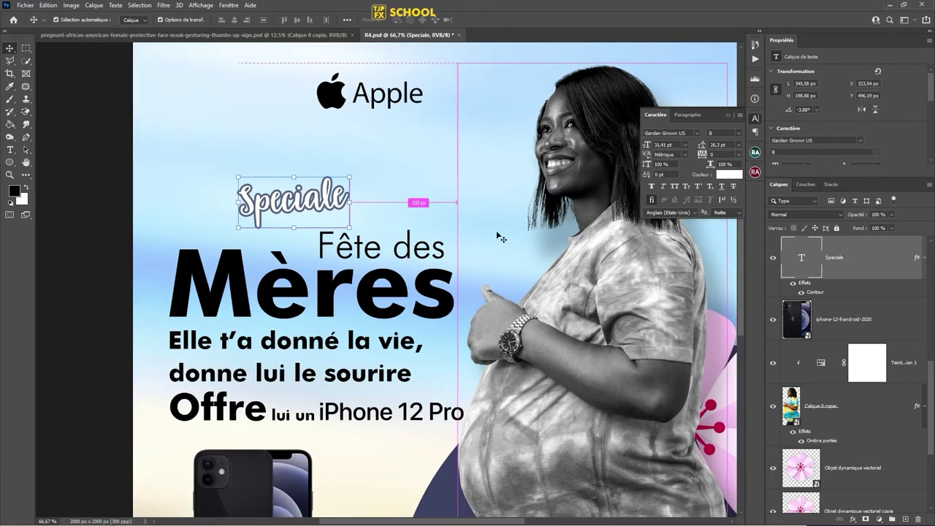
# Step: Recolour the Mères text with the outline's blue-grey navy
pyautogui.click(397, 279)
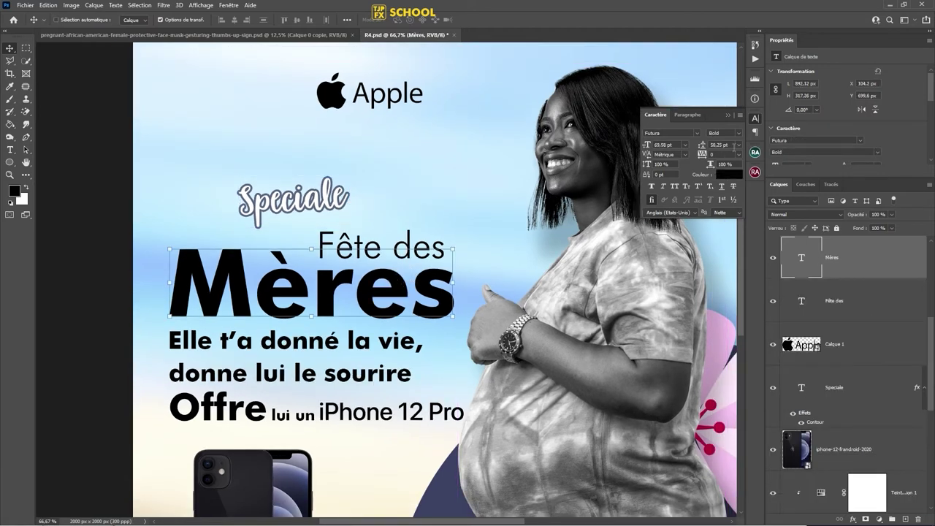
pyautogui.click(739, 177)
pyautogui.scroll(10, 245, 189)
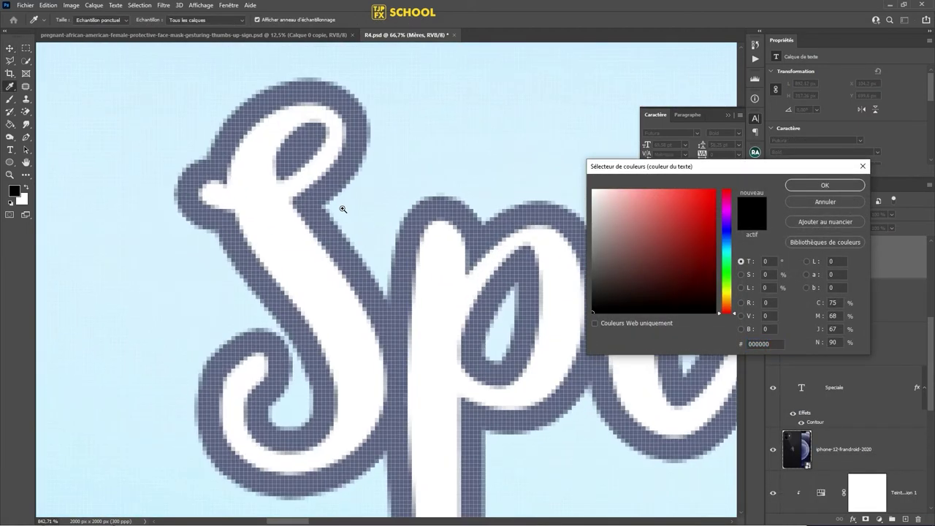
pyautogui.click(341, 212)
pyautogui.press('Return')
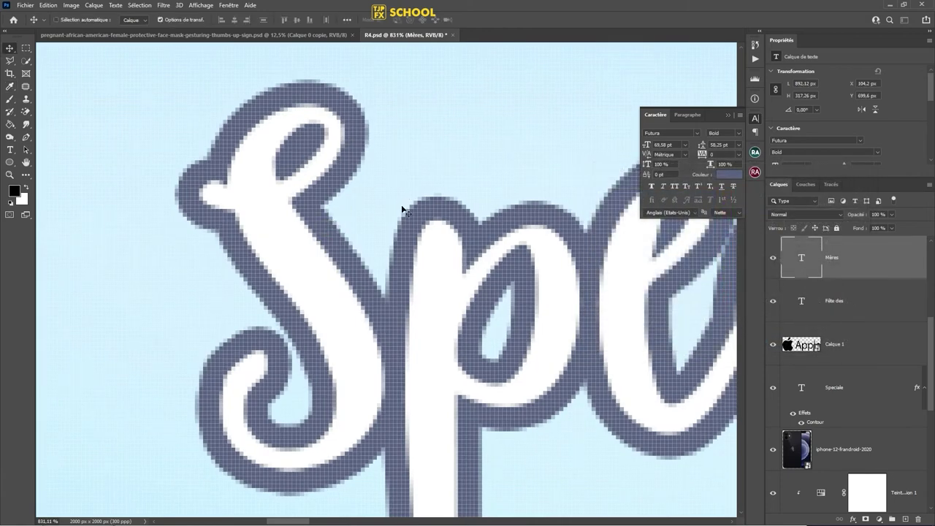
pyautogui.scroll(-5, 436, 251)
pyautogui.scroll(-3, 355, 251)
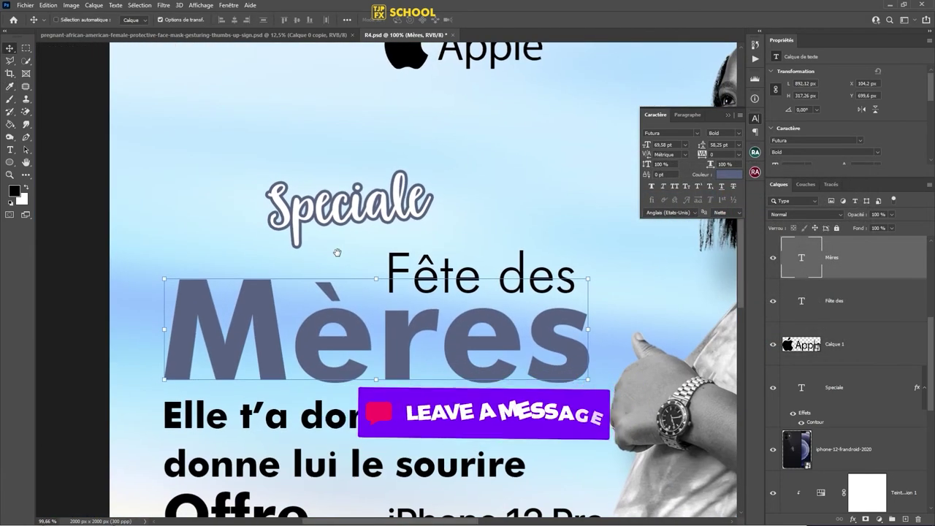
pyautogui.moveTo(338, 253); pyautogui.dragTo(333, 217)
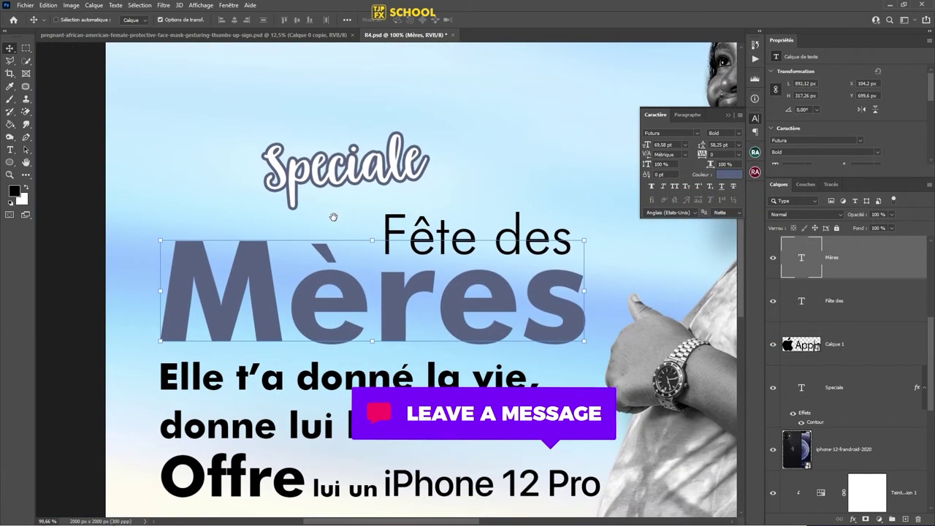
# Step: Recolour the Fête des text with the same blue-grey sampled from Mères
pyautogui.keyDown('ctrl'); pyautogui.click(443, 232); pyautogui.keyUp('ctrl')
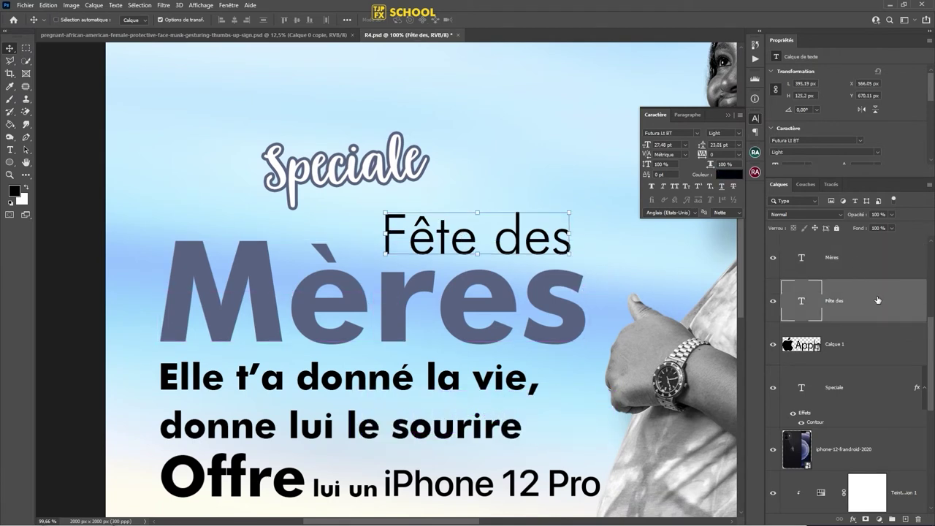
pyautogui.click(730, 175)
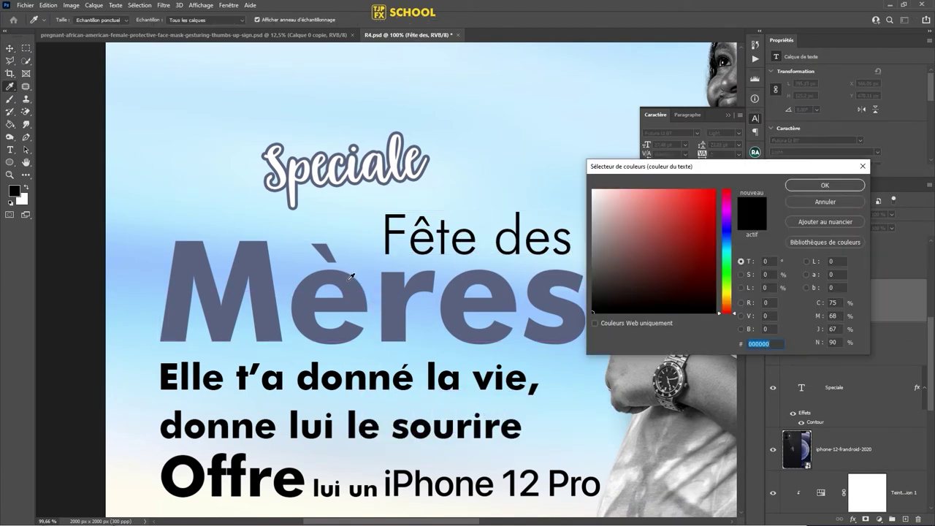
pyautogui.click(353, 279)
pyautogui.press('Return')
pyautogui.scroll(-3, 343, 278)
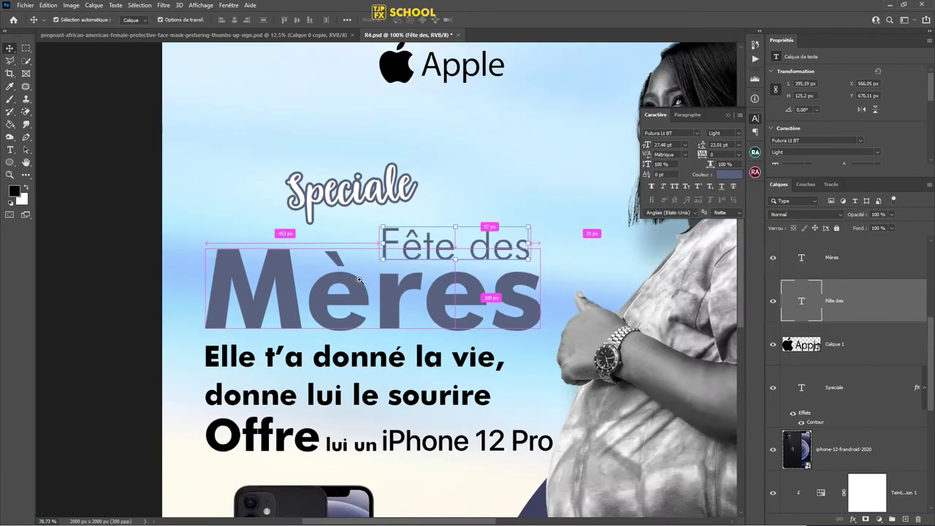
pyautogui.scroll(-2, 476, 323)
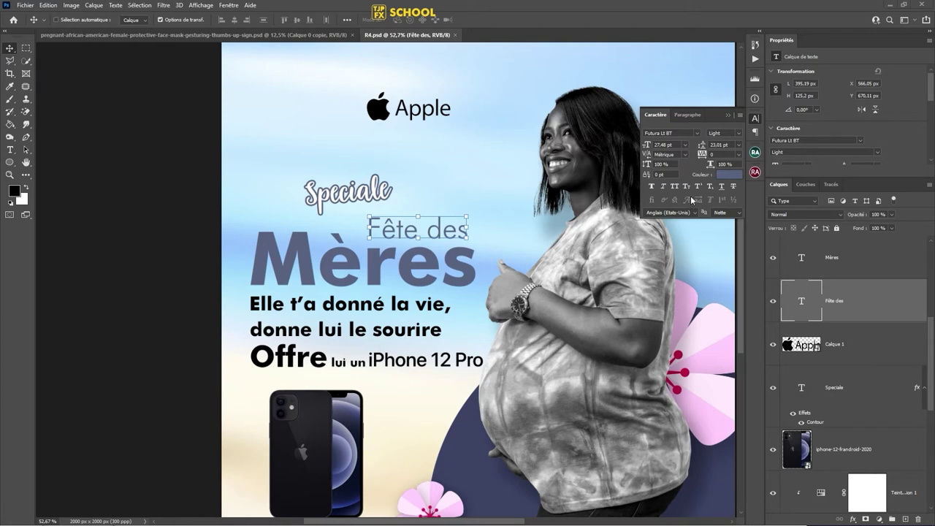
# Step: Recolour "Fête des" with magenta sampled from the flowers
pyautogui.click(724, 177)
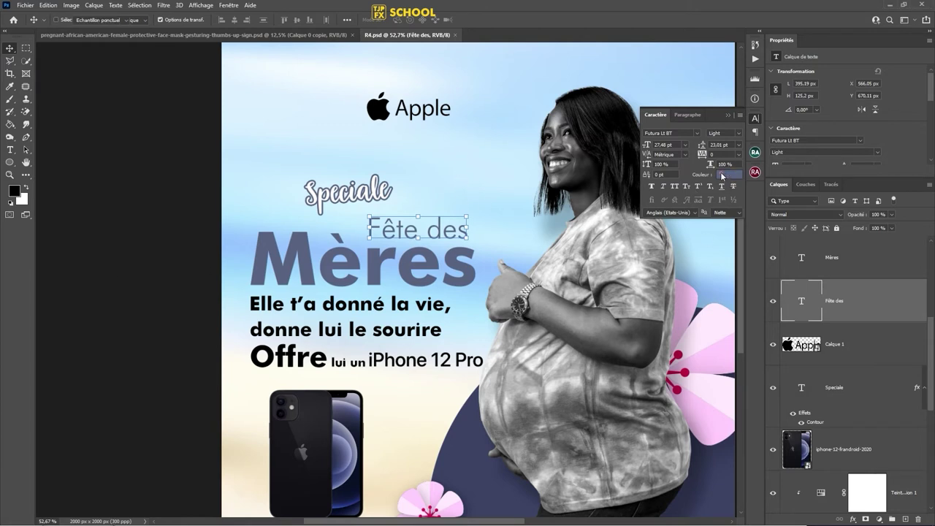
pyautogui.click(686, 368)
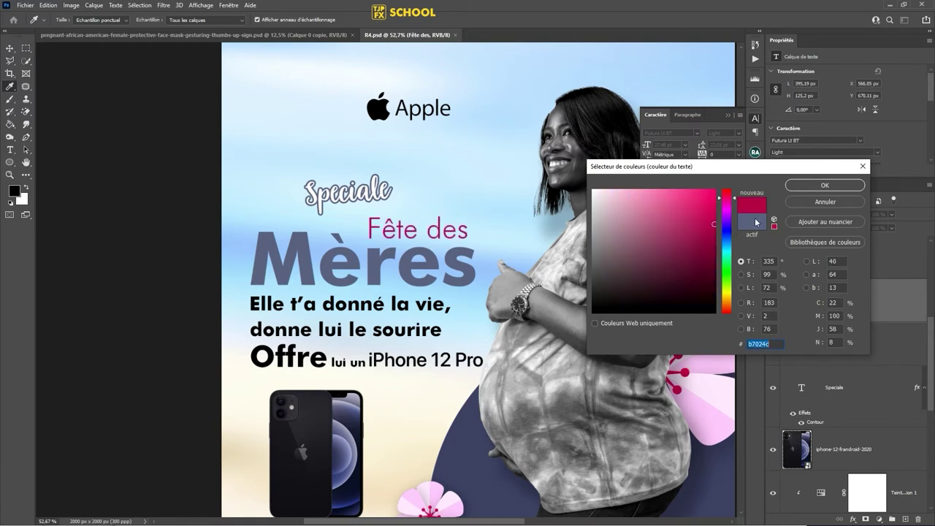
pyautogui.click(802, 187)
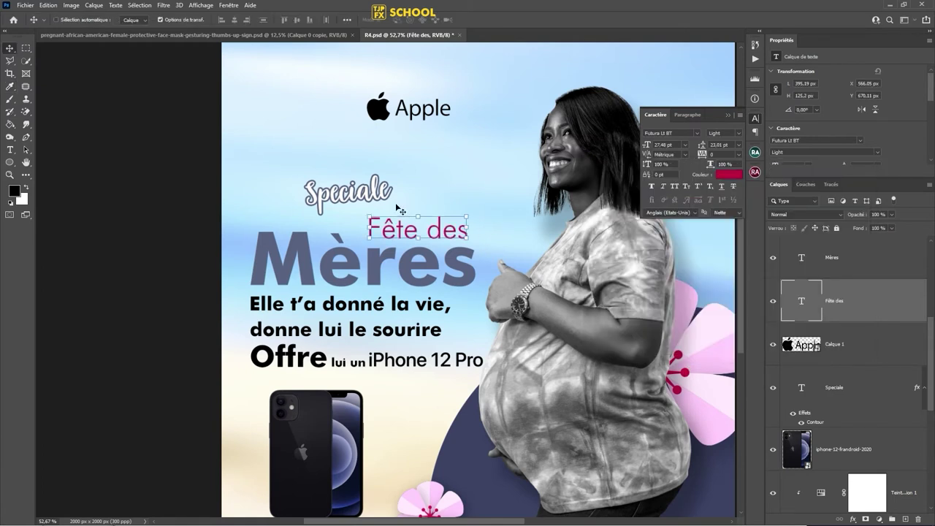
# Step: Recolour the "Mères" text near-black #222026, sampled from the iPhone
pyautogui.click(454, 266)
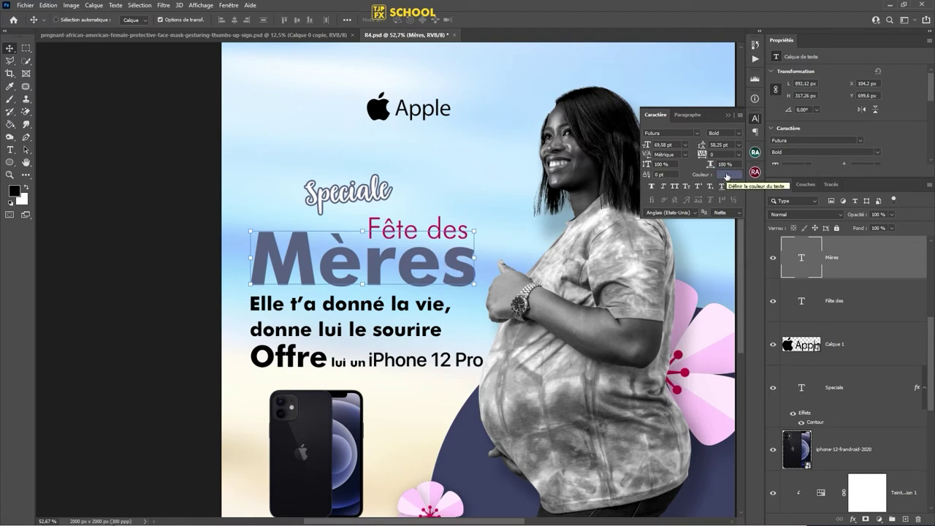
pyautogui.click(726, 175)
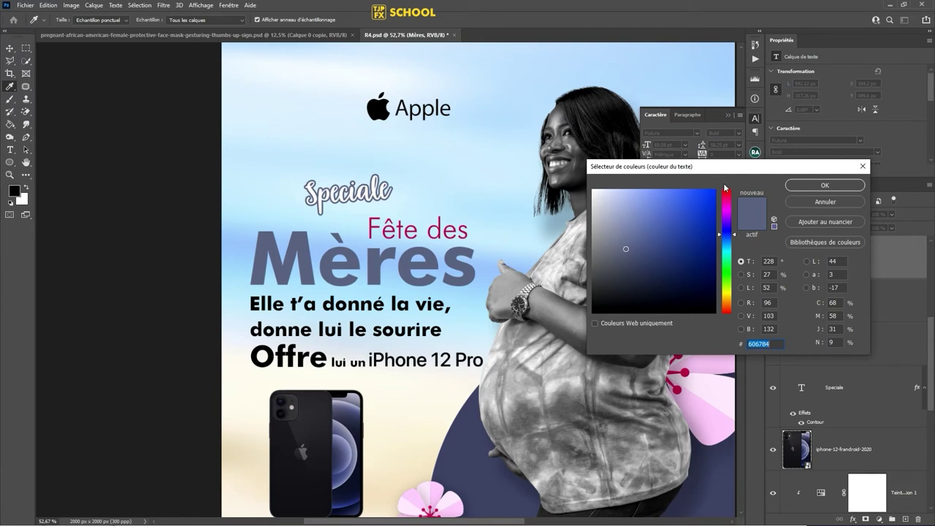
pyautogui.click(727, 302)
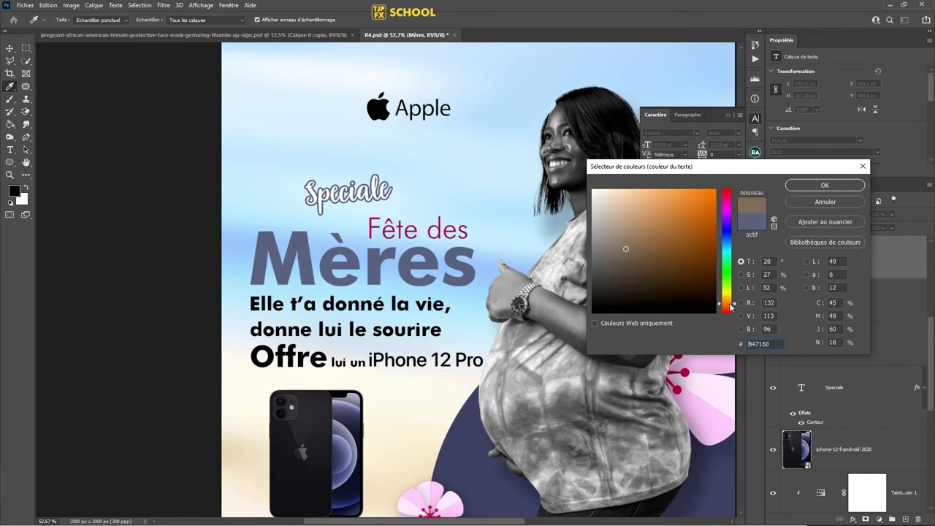
pyautogui.moveTo(712, 217); pyautogui.dragTo(706, 192)
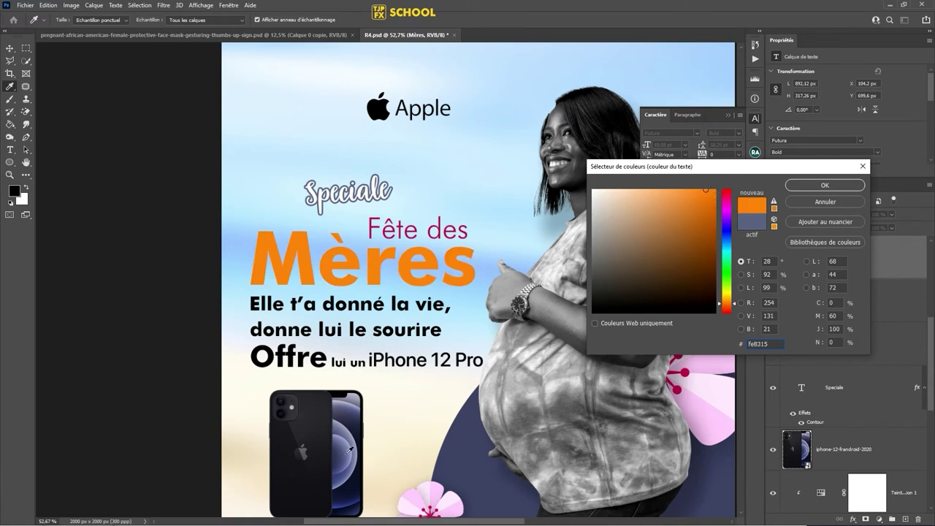
pyautogui.click(286, 435)
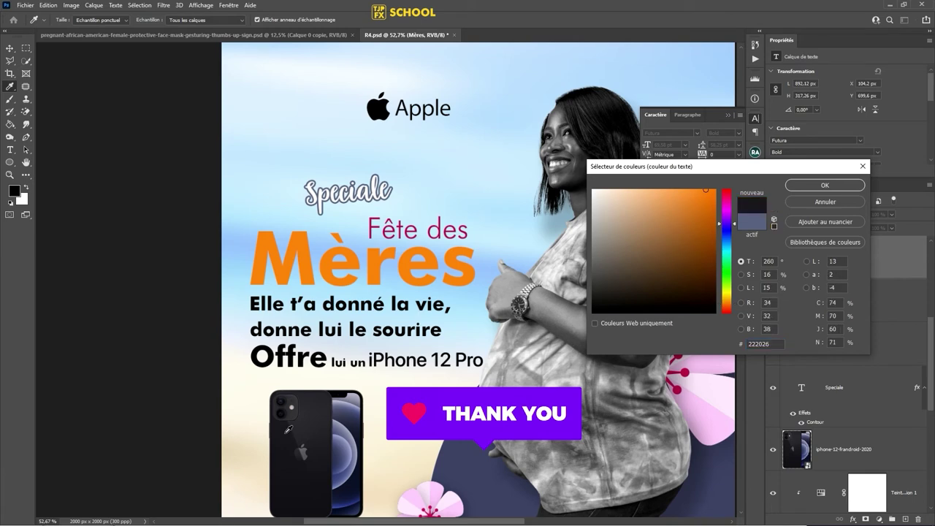
pyautogui.click(821, 187)
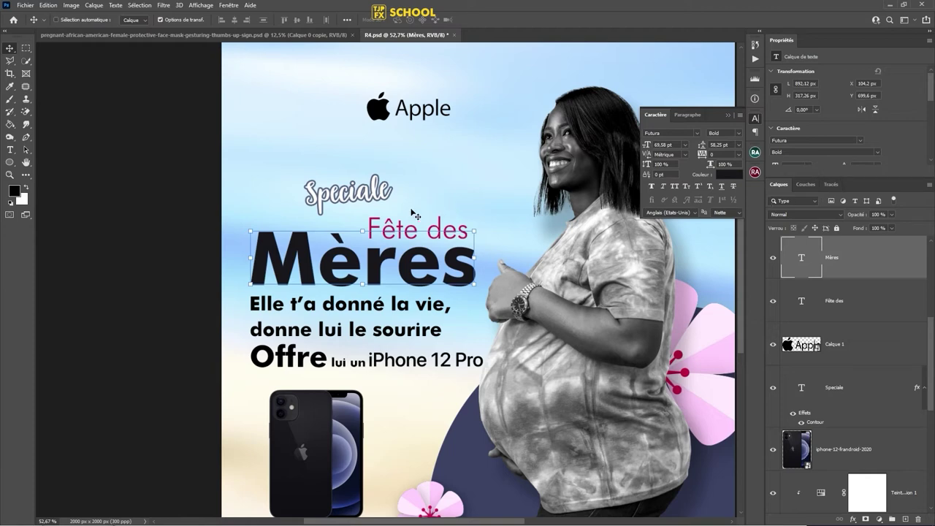
# Step: Marquee a rectangle around Speciale and add a new empty layer beneath it
pyautogui.click(373, 190)
pyautogui.scroll(3, 321, 190)
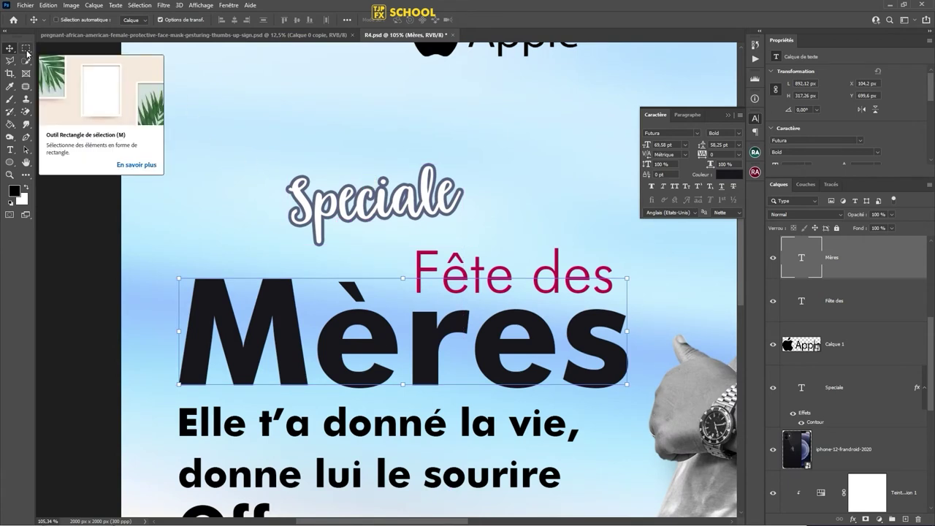
pyautogui.click(27, 51)
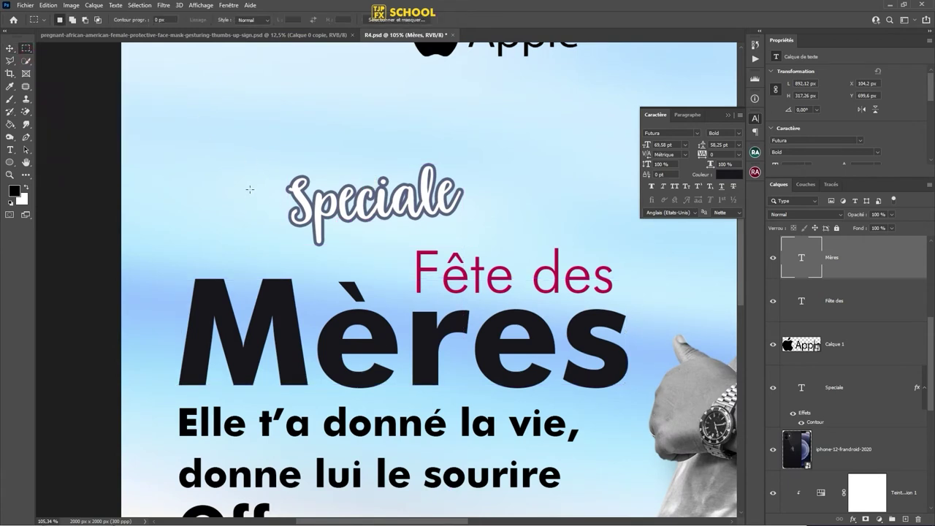
pyautogui.moveTo(259, 175); pyautogui.dragTo(468, 245)
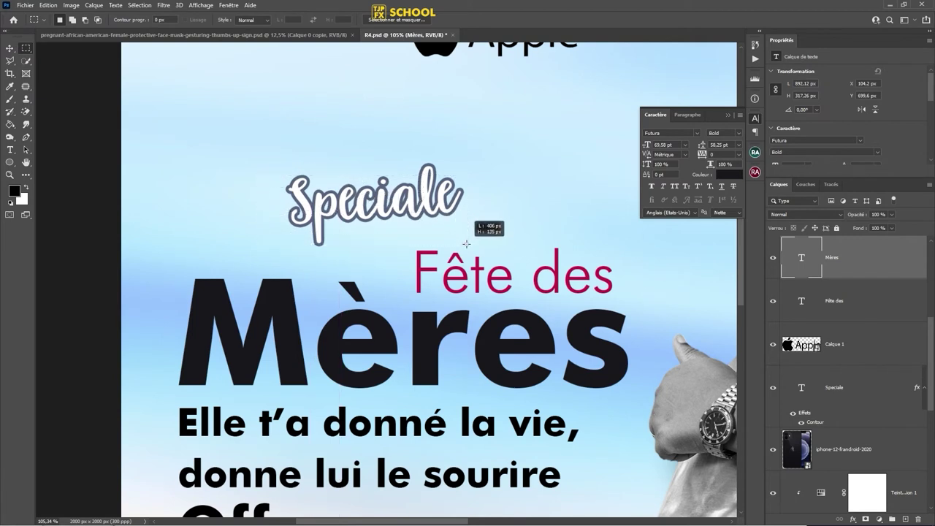
pyautogui.click(875, 389)
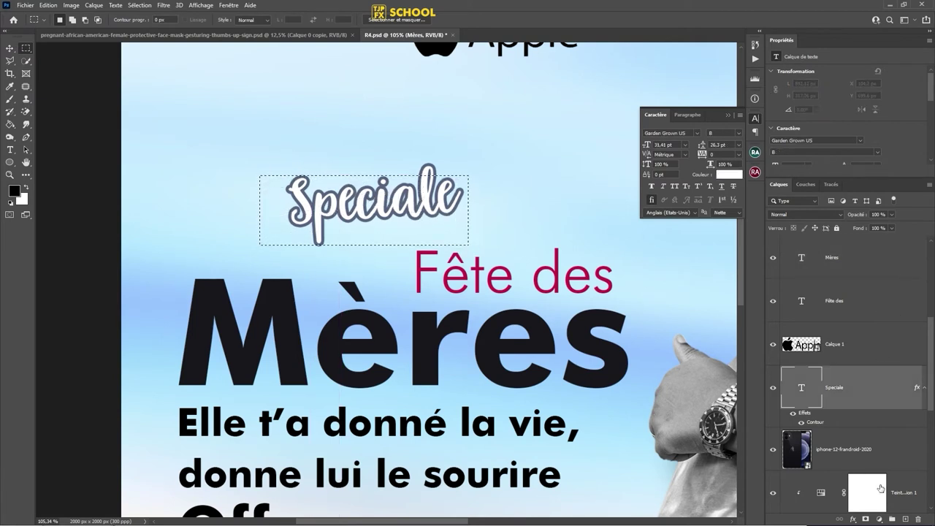
pyautogui.click(905, 519)
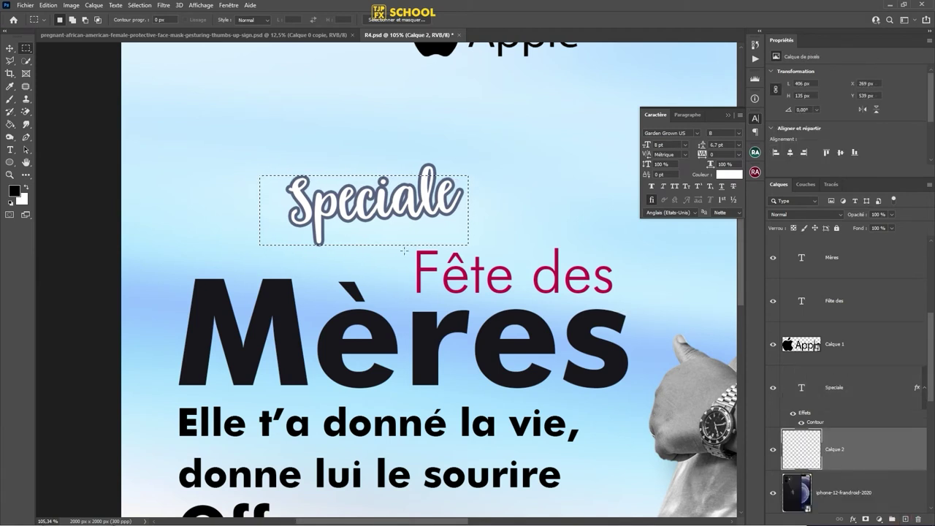
# Step: Fill the rectangle with crimson sampled from the word Fête, then deselect
pyautogui.press('i')
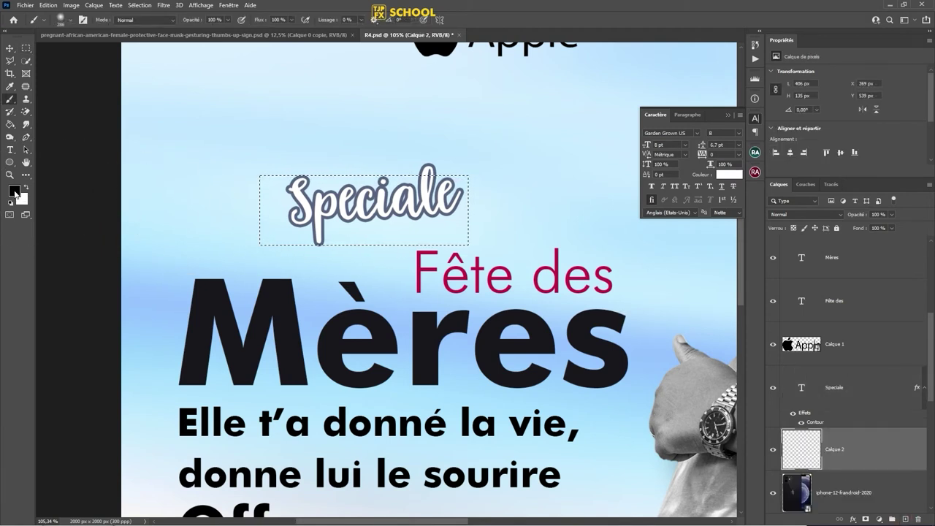
pyautogui.click(14, 192)
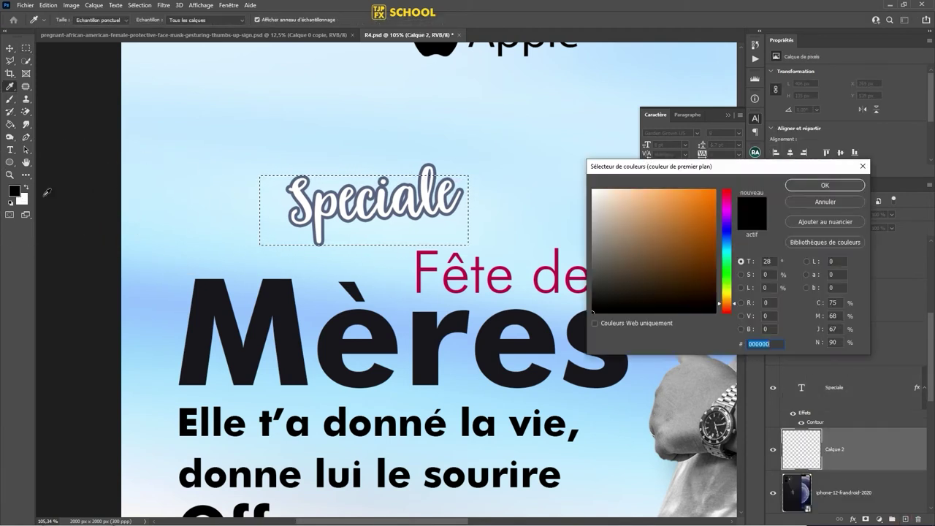
pyautogui.click(421, 267)
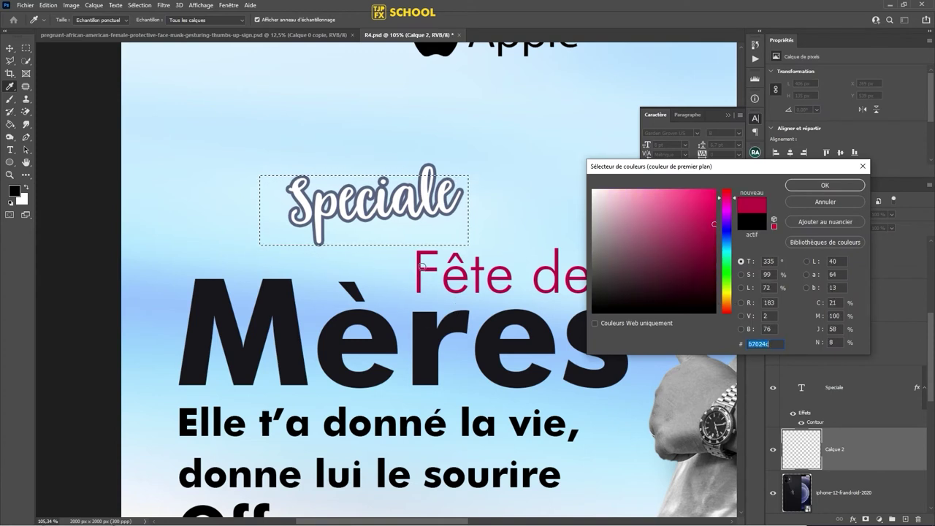
pyautogui.click(825, 185)
pyautogui.hotkey('alt', 'BackSpace')
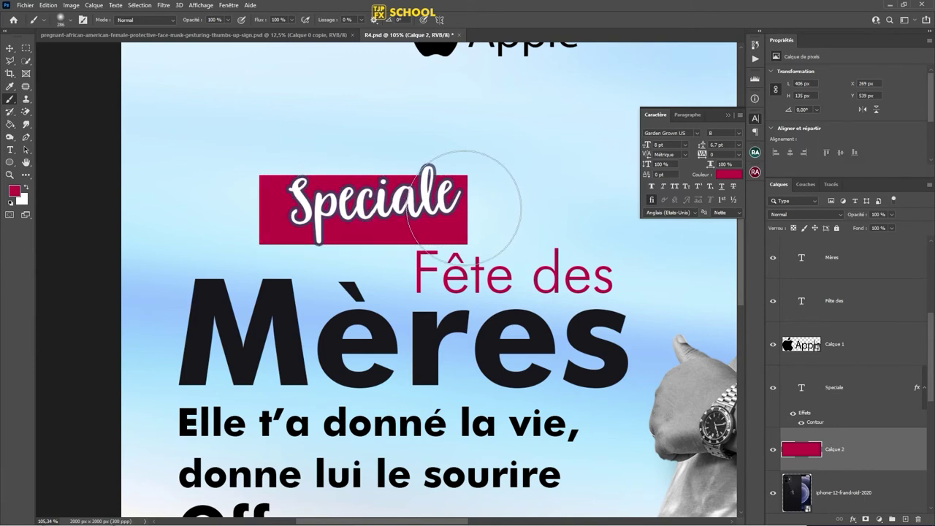
pyautogui.hotkey('ctrl', 'd')
pyautogui.press('v')
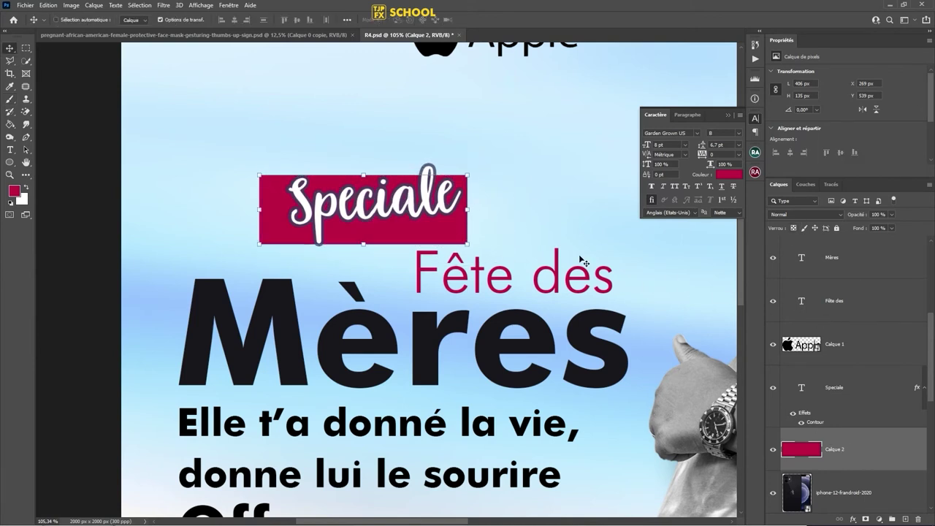
# Step: Change the Speciale text colour to yellow
pyautogui.click(848, 387)
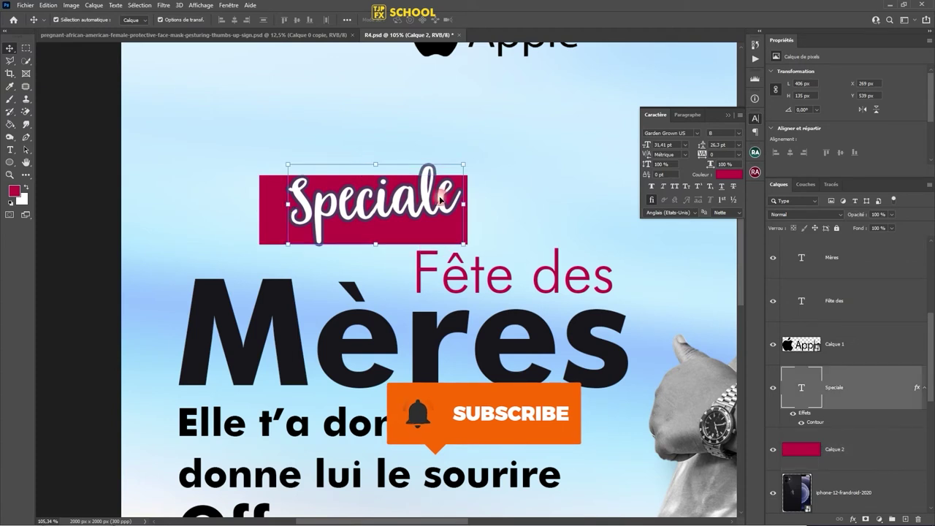
pyautogui.click(737, 174)
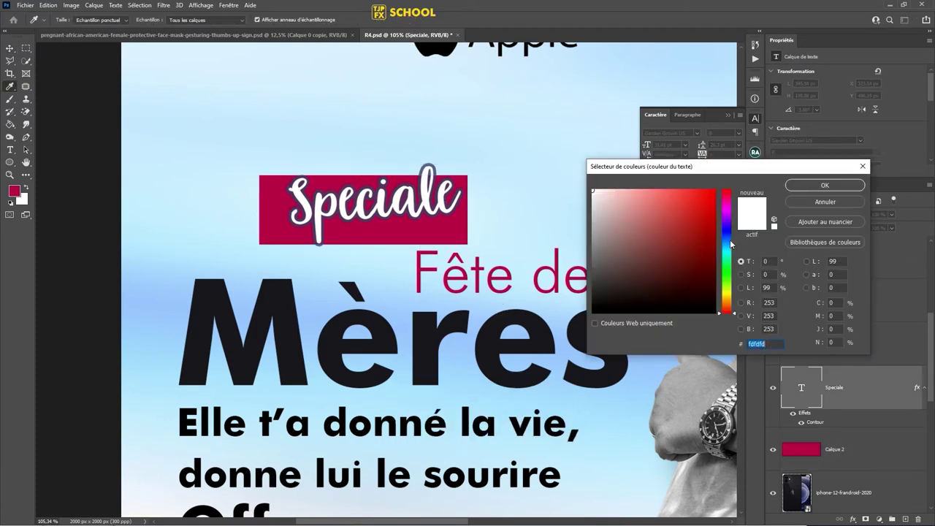
pyautogui.click(729, 304)
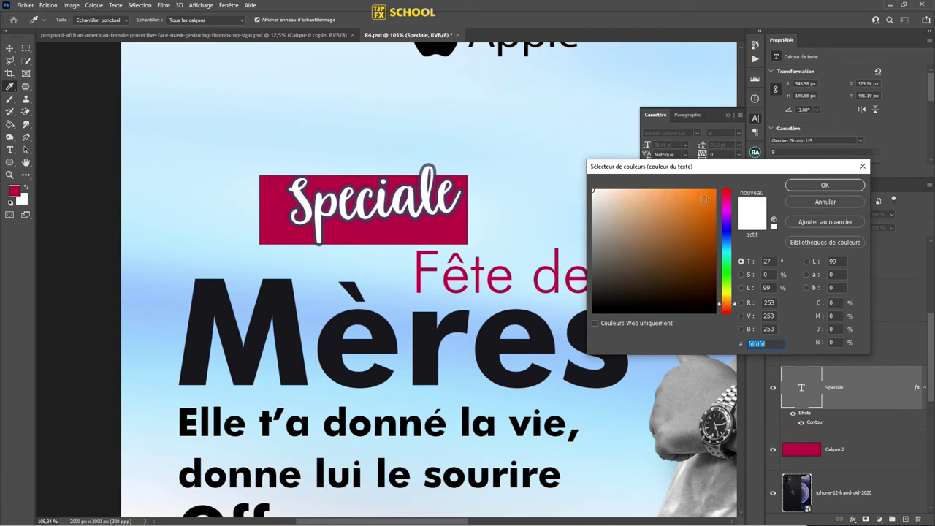
pyautogui.moveTo(704, 200); pyautogui.dragTo(705, 193)
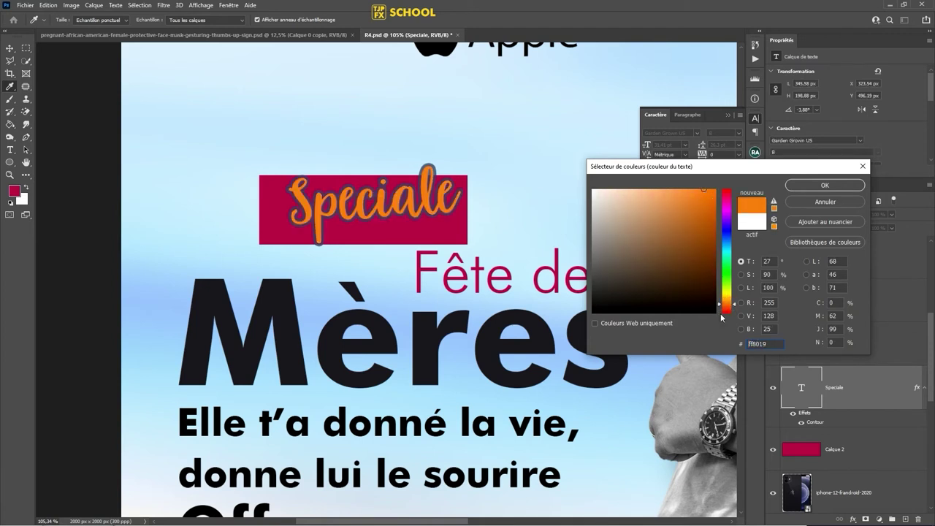
pyautogui.moveTo(729, 302); pyautogui.dragTo(731, 298)
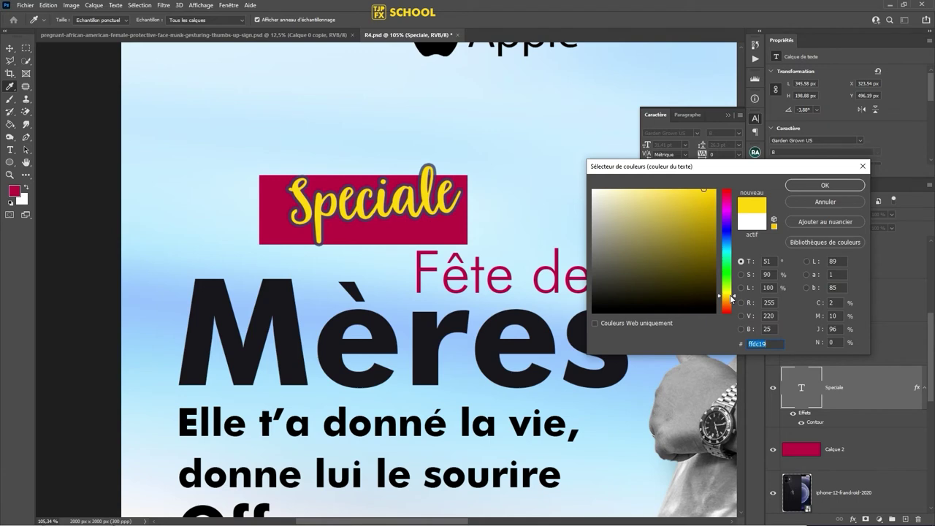
pyautogui.press('Return')
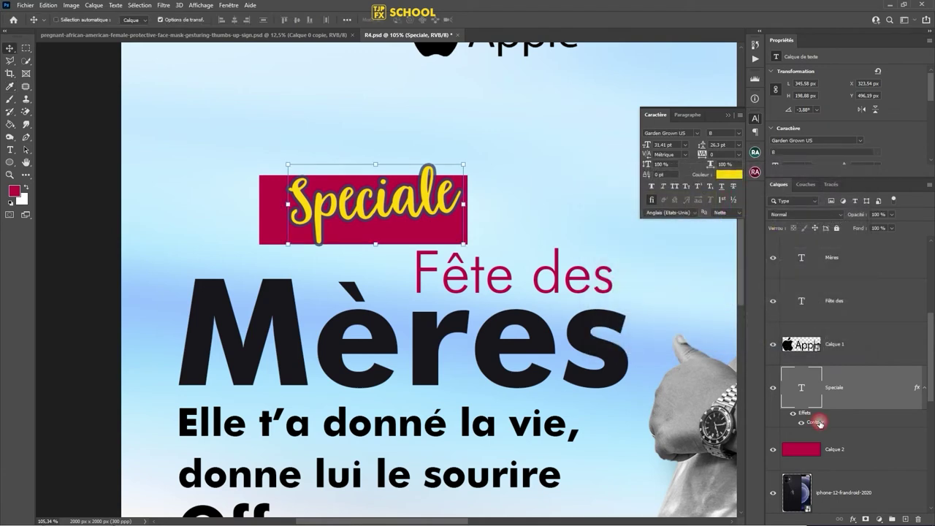
# Step: Make the Speciale stroke effect colour white
pyautogui.doubleClick(815, 422)
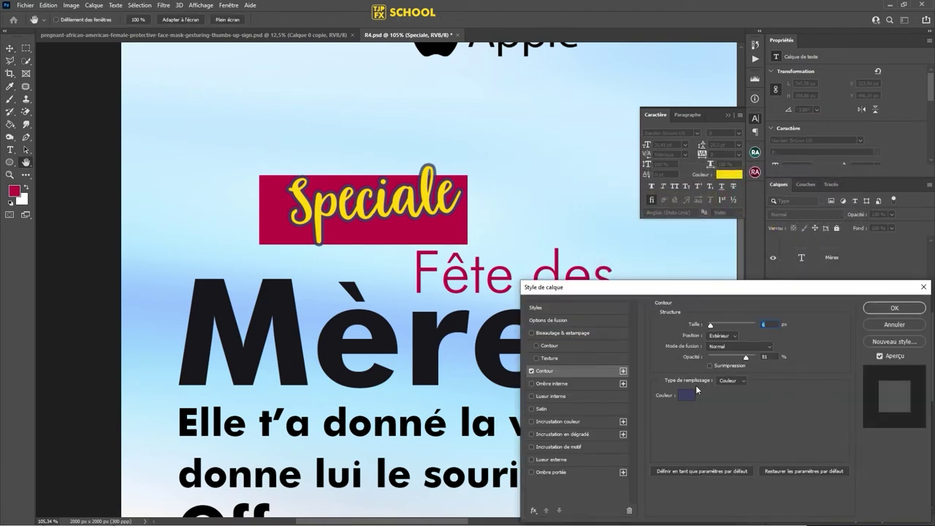
pyautogui.click(687, 394)
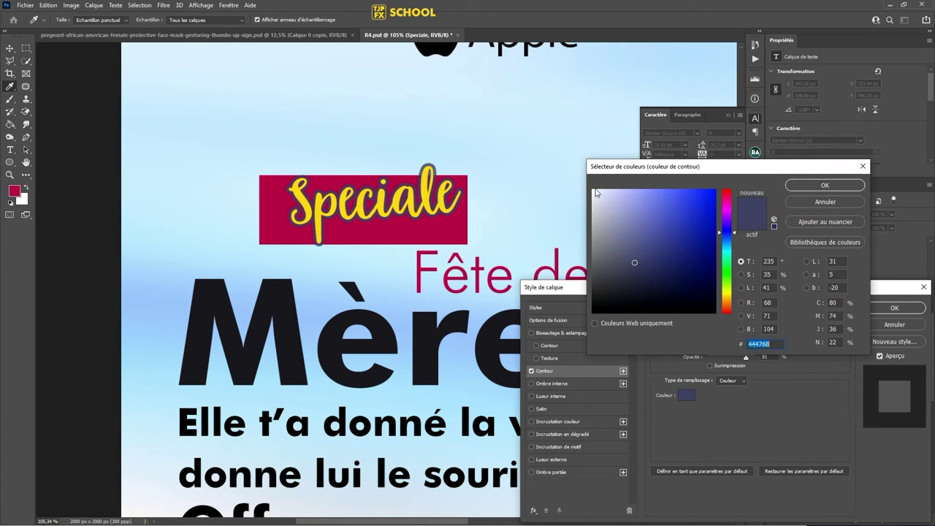
pyautogui.moveTo(596, 190); pyautogui.dragTo(574, 184)
pyautogui.click(825, 186)
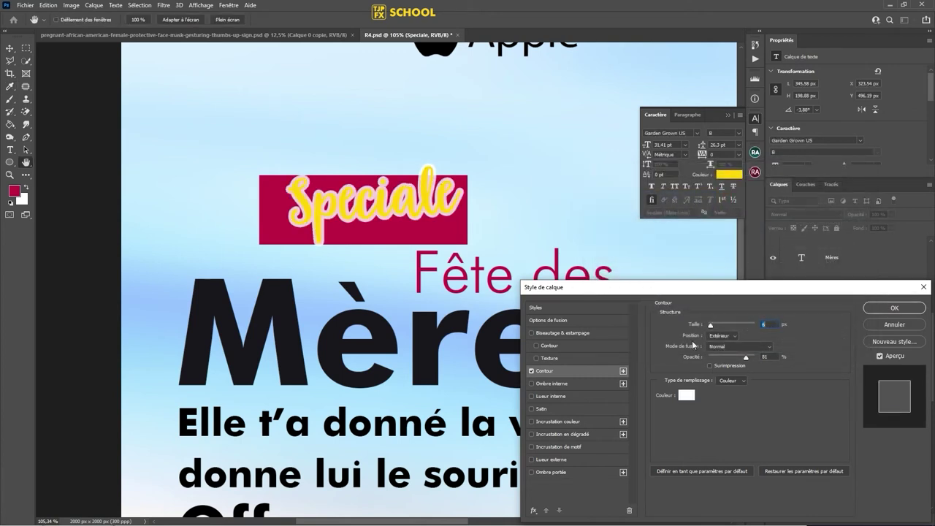
pyautogui.click(892, 308)
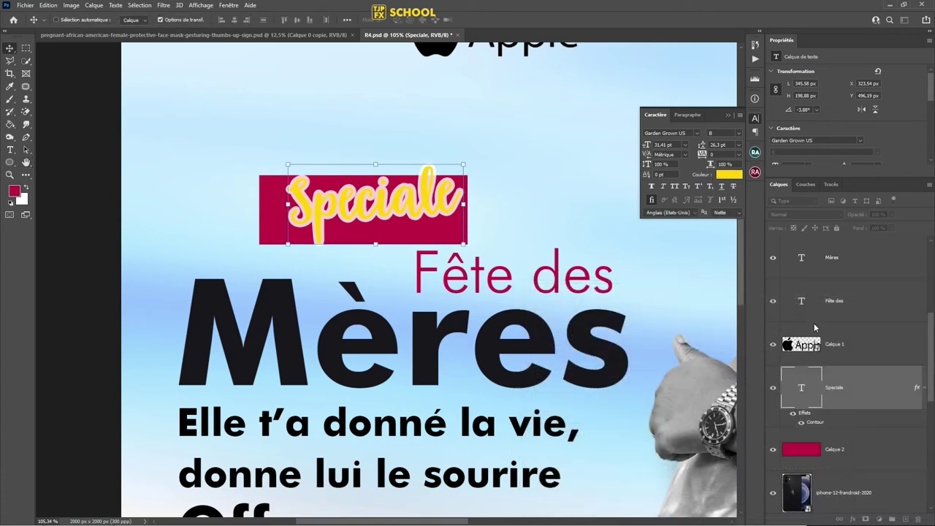
# Step: Recolour Speciale with the dark #222026 sampled from Mères
pyautogui.click(738, 175)
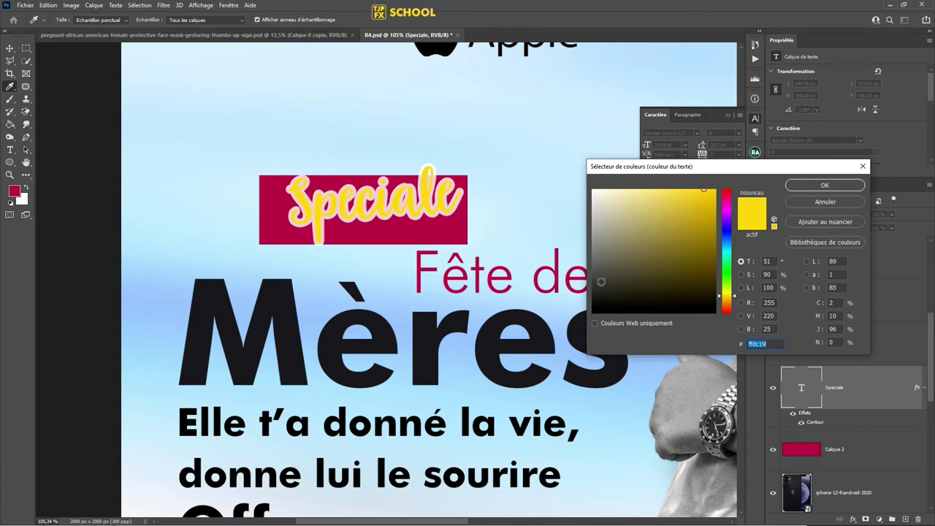
pyautogui.moveTo(606, 287); pyautogui.dragTo(592, 312)
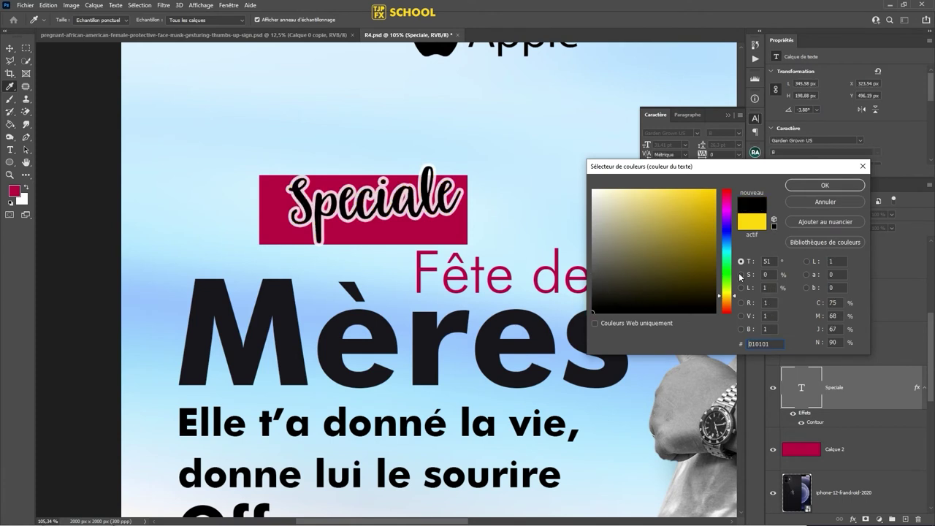
pyautogui.click(436, 333)
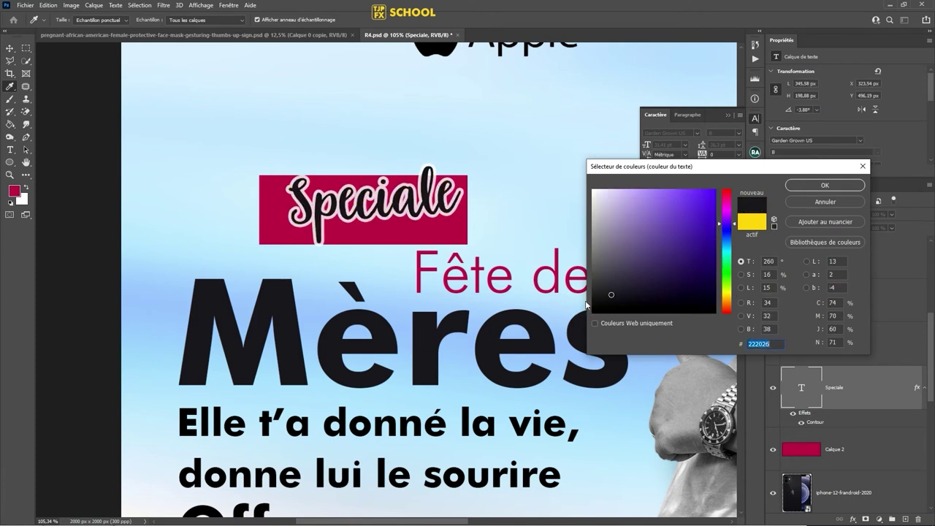
pyautogui.press('Return')
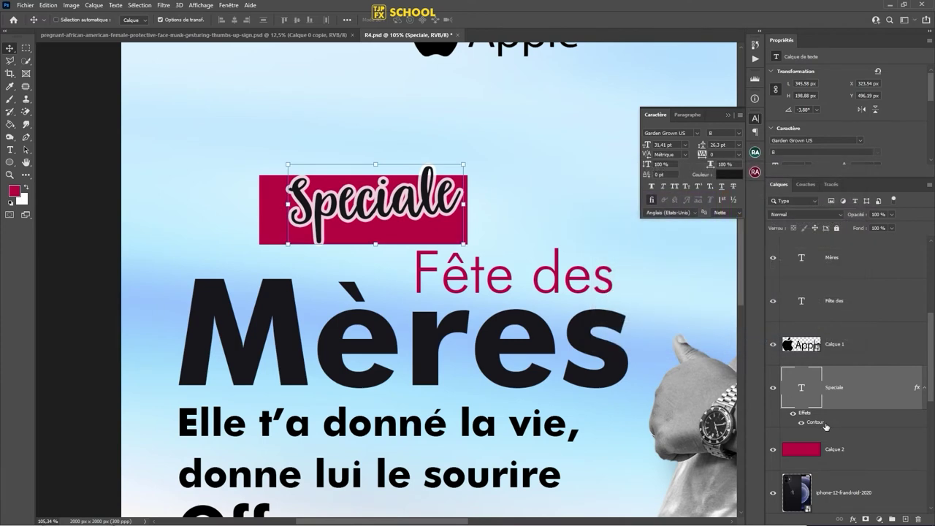
# Step: Raise the Speciale white stroke opacity to 100%
pyautogui.doubleClick(815, 422)
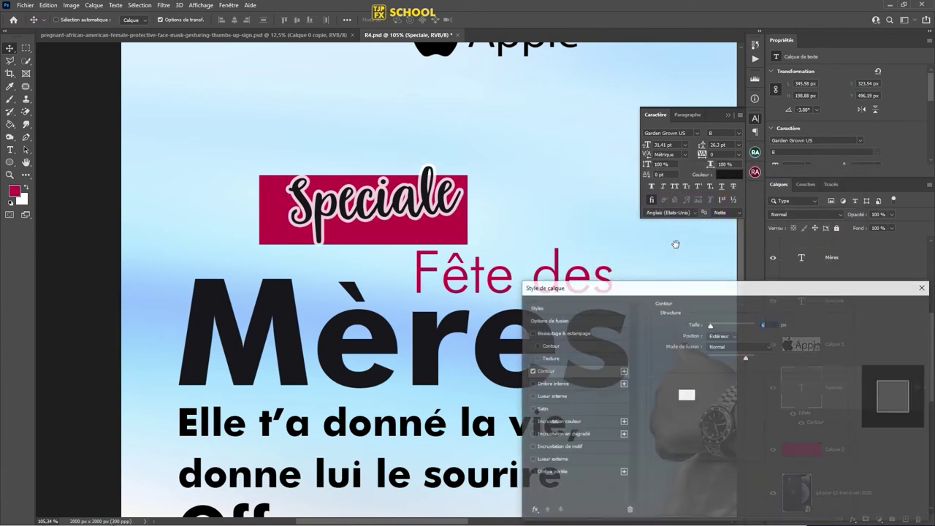
pyautogui.click(687, 397)
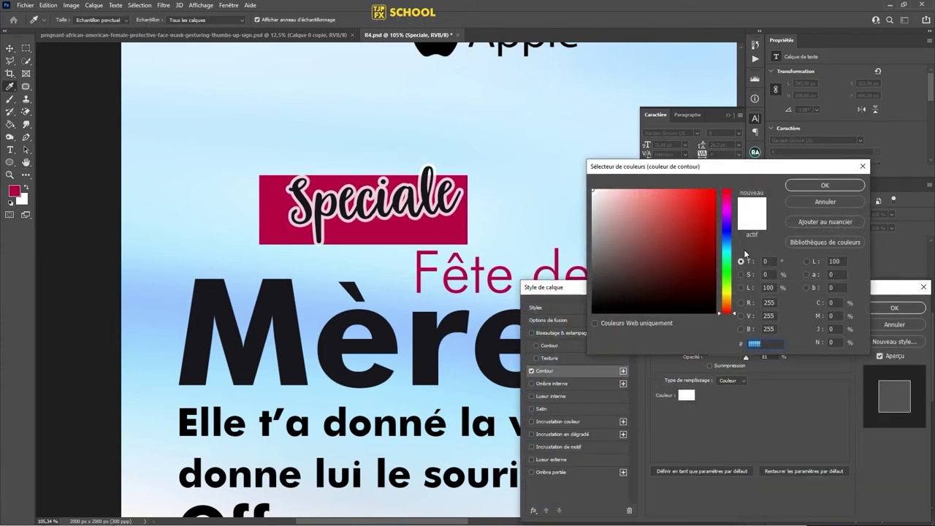
pyautogui.click(809, 203)
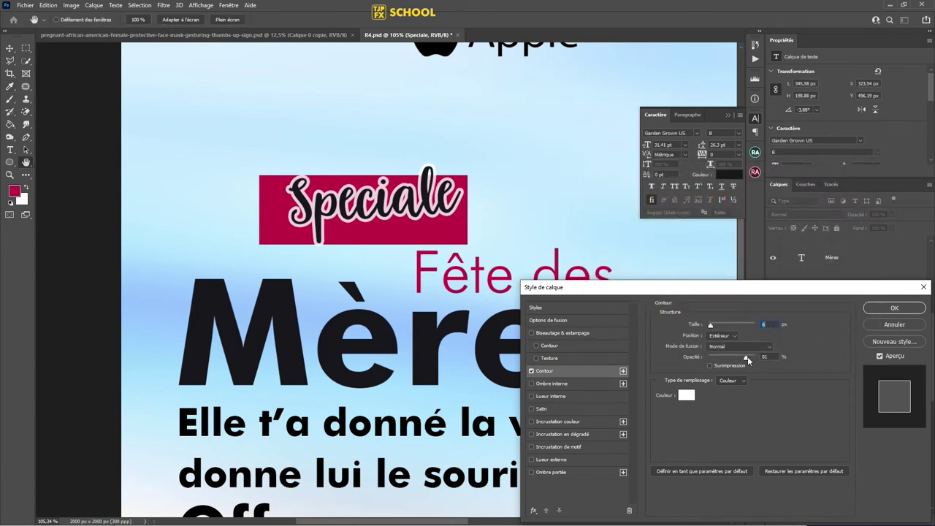
pyautogui.moveTo(747, 356); pyautogui.dragTo(828, 358)
pyautogui.click(893, 308)
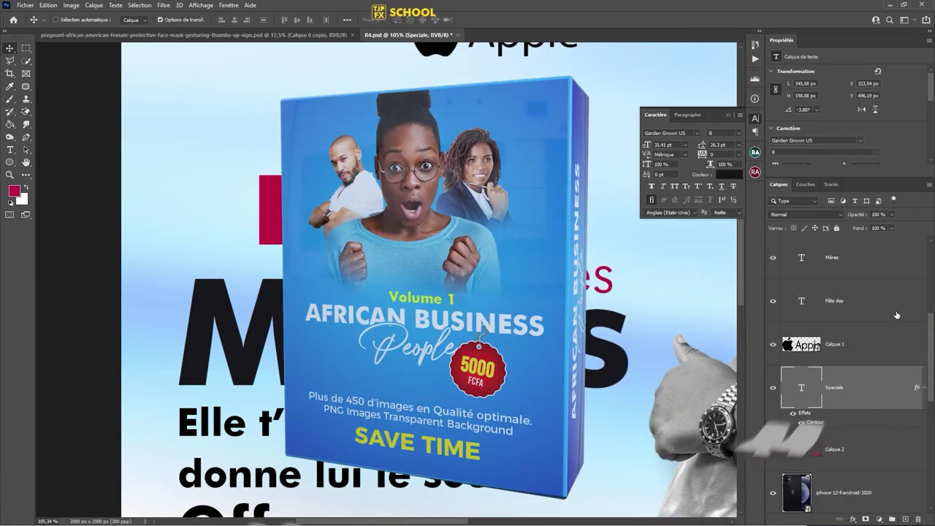
# Step: Save, then nudge and rotate the Speciale banner about -2.6°
pyautogui.hotkey('ctrl', 's')
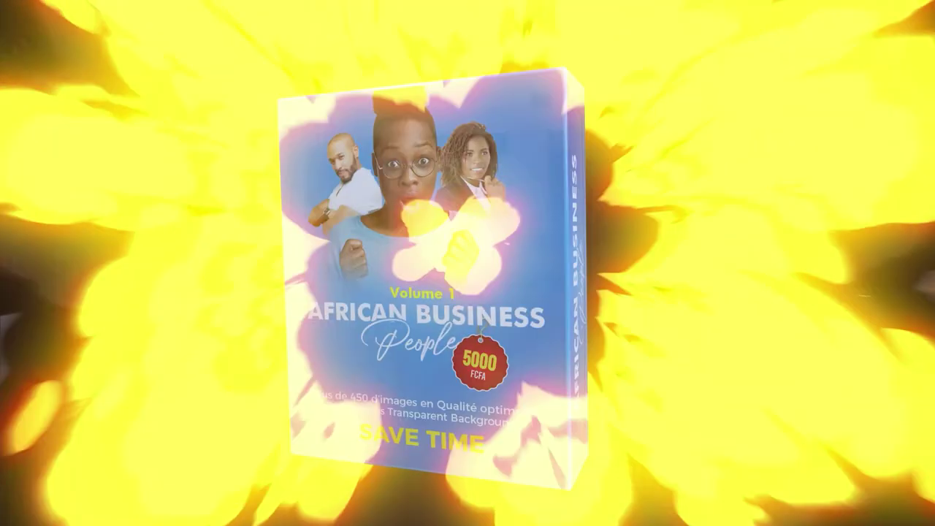
pyautogui.moveTo(328, 270); pyautogui.dragTo(331, 273)
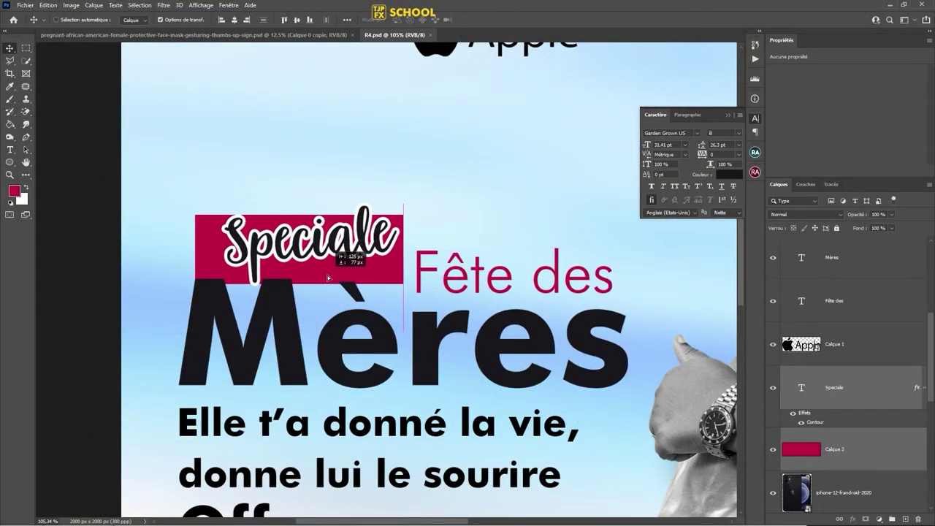
pyautogui.hotkey('ctrl', 't')
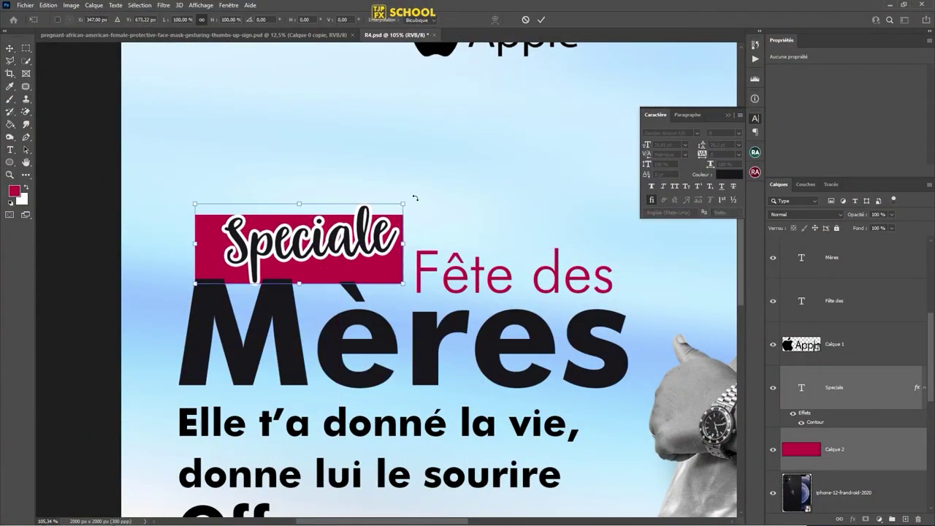
pyautogui.moveTo(415, 197); pyautogui.dragTo(416, 191)
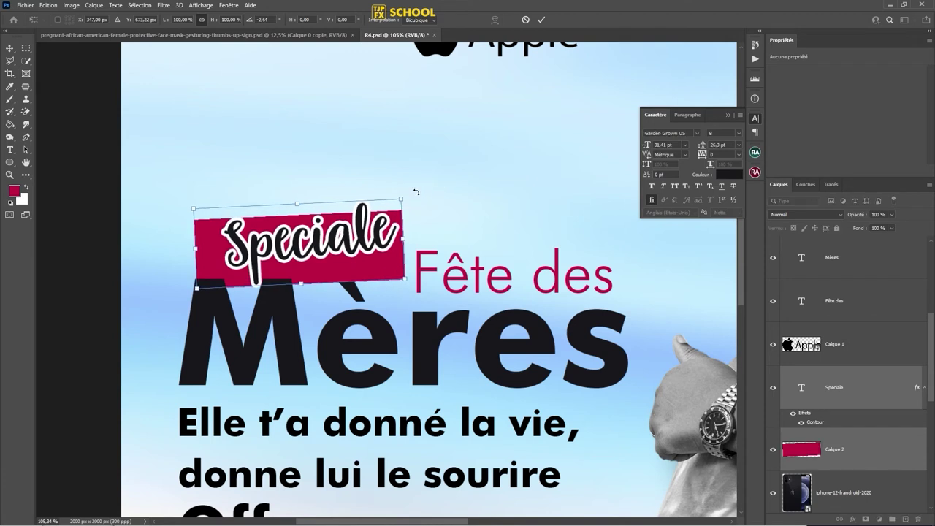
pyautogui.press('Return')
# Step: Turn the red Calque 2 banner white with Hue/Saturation Lightness +100
pyautogui.click(876, 446)
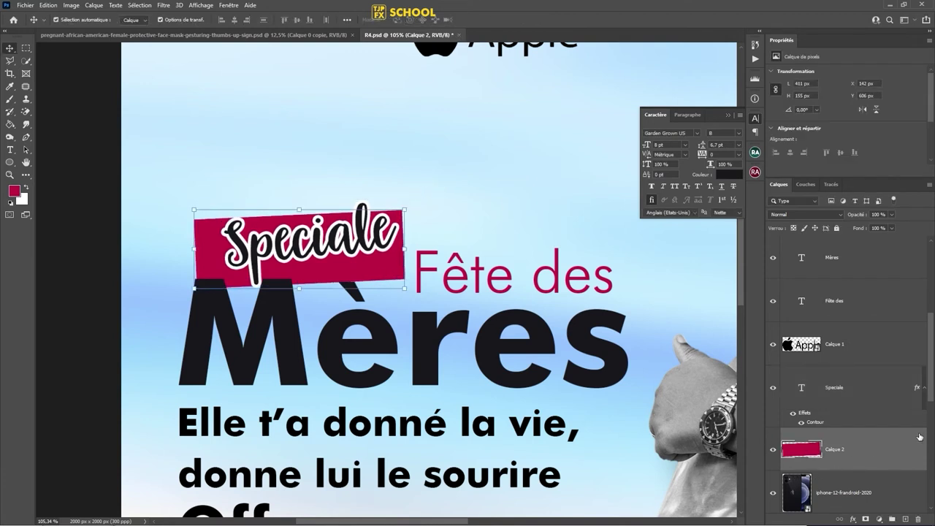
pyautogui.hotkey('ctrl', 'u')
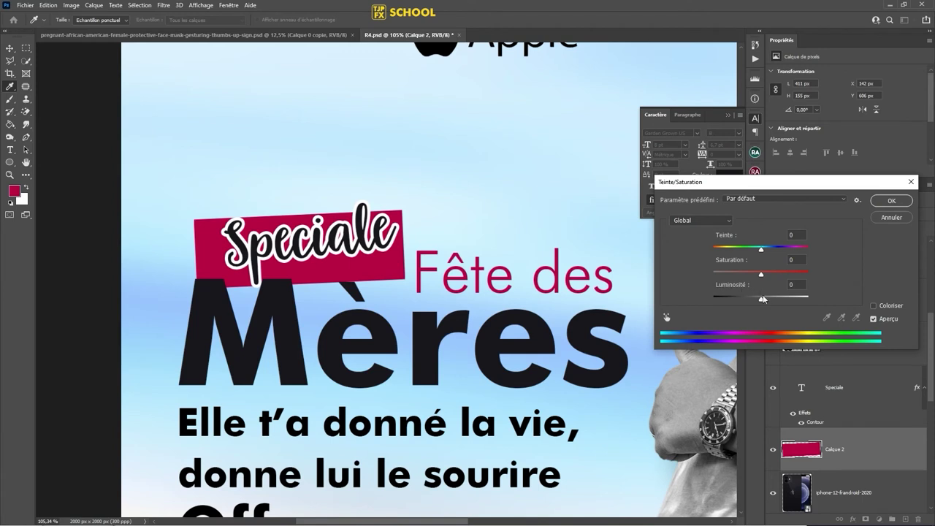
pyautogui.moveTo(762, 299); pyautogui.dragTo(824, 303)
pyautogui.press('Return')
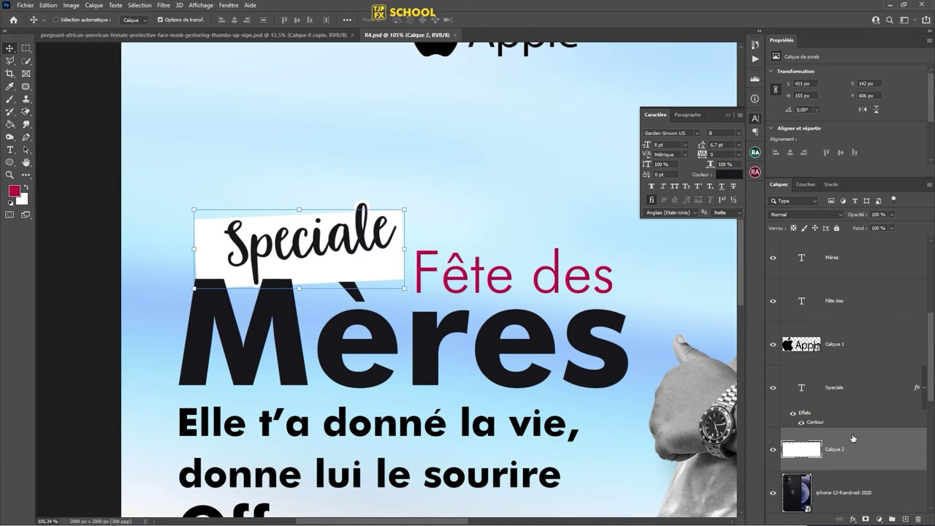
# Step: Increase the Speciale stroke size and zoom out to the whole poster
pyautogui.click(816, 423)
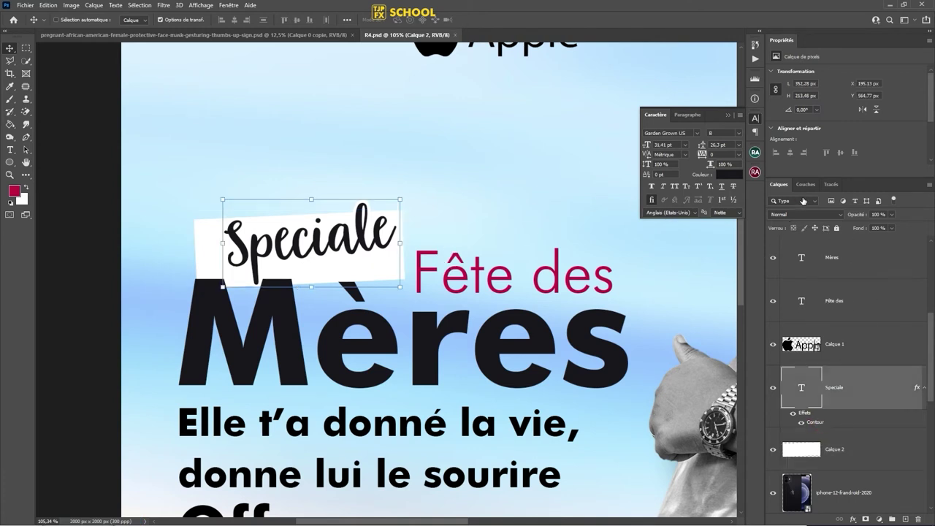
pyautogui.doubleClick(815, 422)
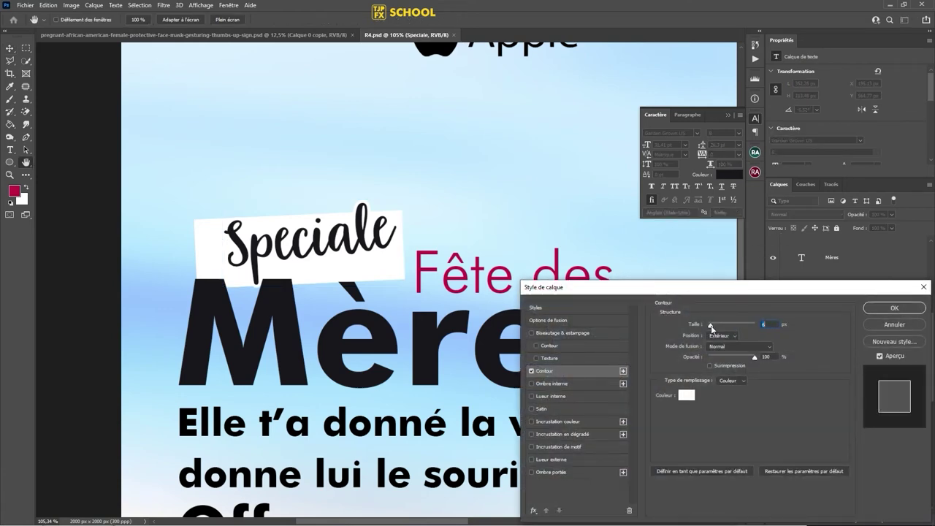
pyautogui.moveTo(710, 326); pyautogui.dragTo(714, 330)
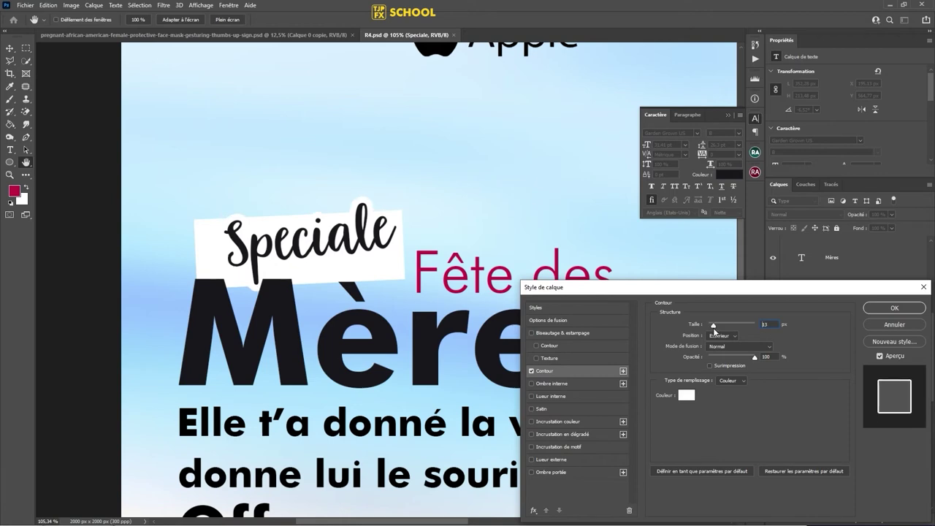
pyautogui.press('Return')
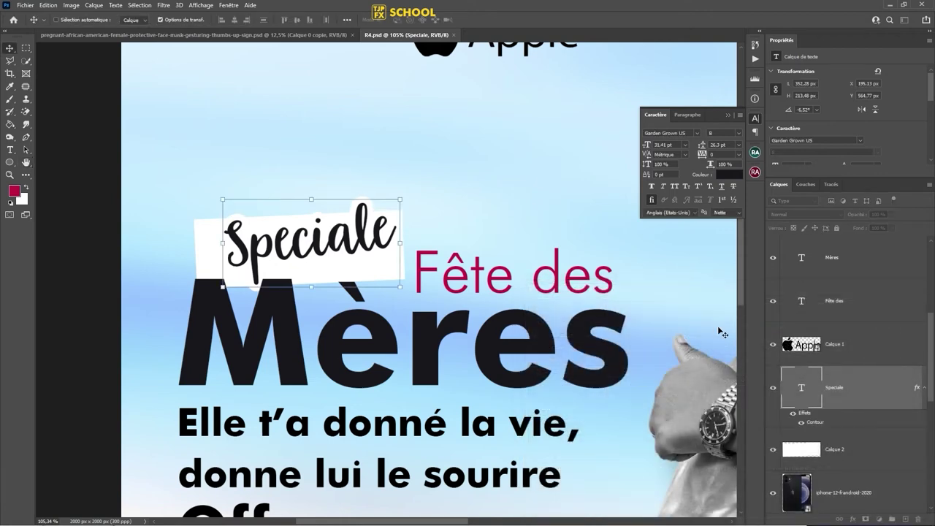
pyautogui.press('v')
pyautogui.hotkey('ctrl', '-')
pyautogui.hotkey('ctrl', '-')
pyautogui.hotkey('ctrl', '-')
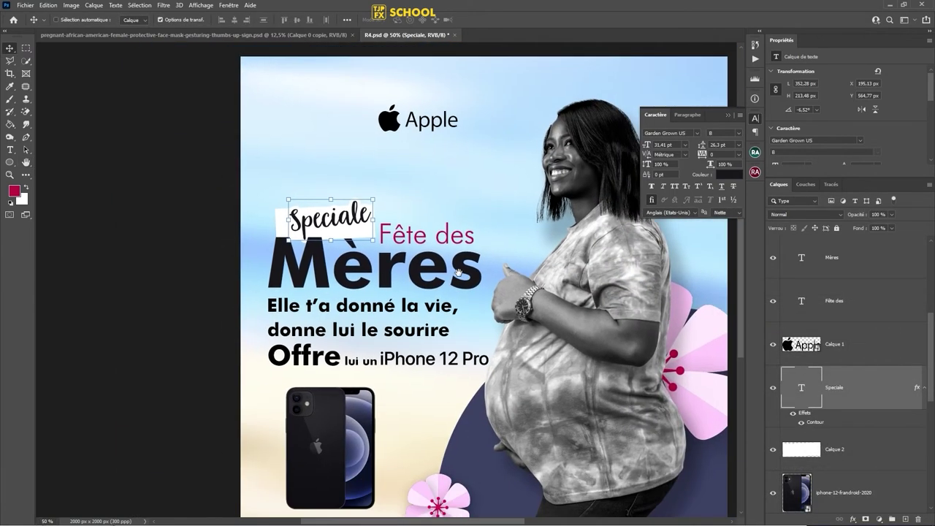
# Step: Recolour the word "vie" crimson #b7024c
pyautogui.moveTo(436, 272); pyautogui.dragTo(380, 140)
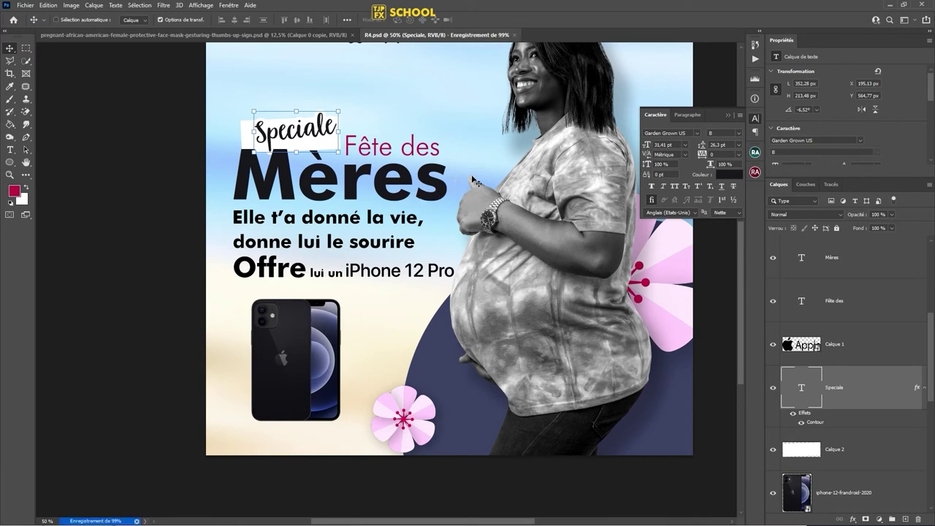
pyautogui.scroll(3, 387, 219)
pyautogui.moveTo(428, 228); pyautogui.dragTo(388, 278)
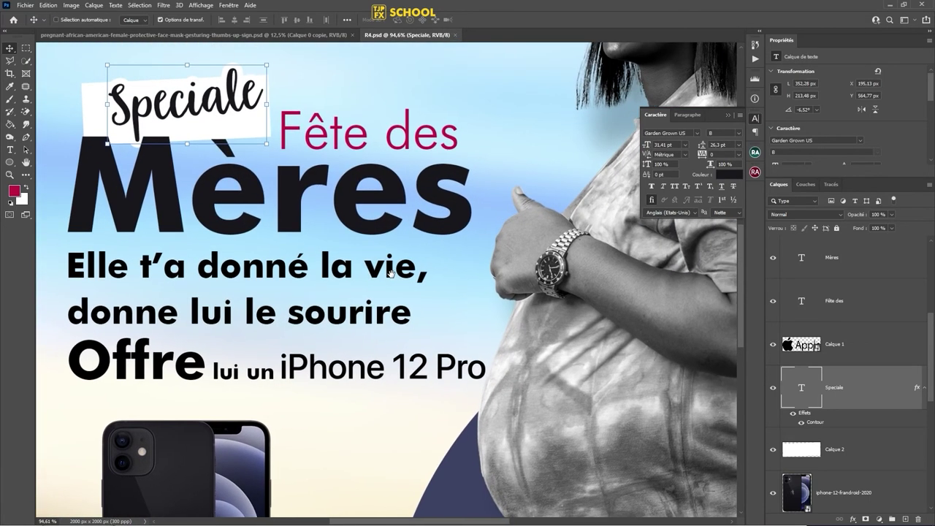
pyautogui.press('t')
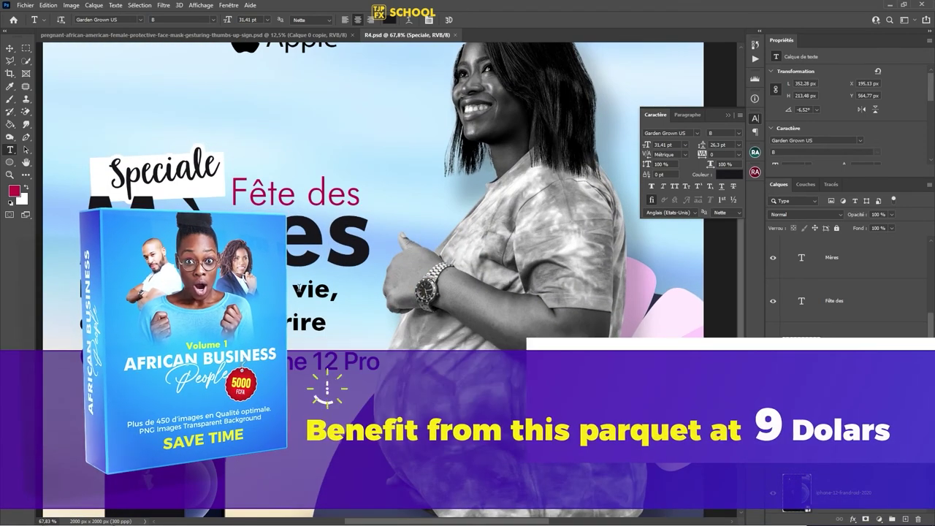
pyautogui.moveTo(293, 290); pyautogui.dragTo(328, 289)
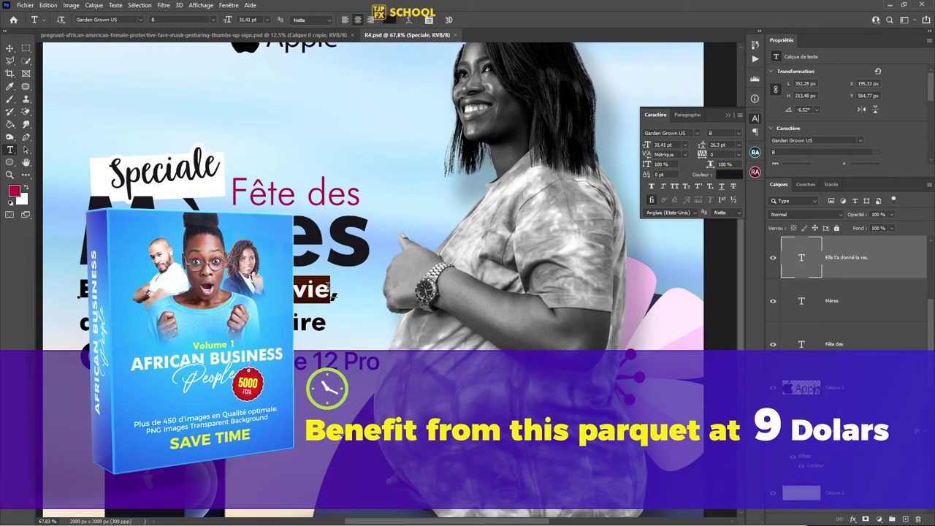
pyautogui.click(393, 20)
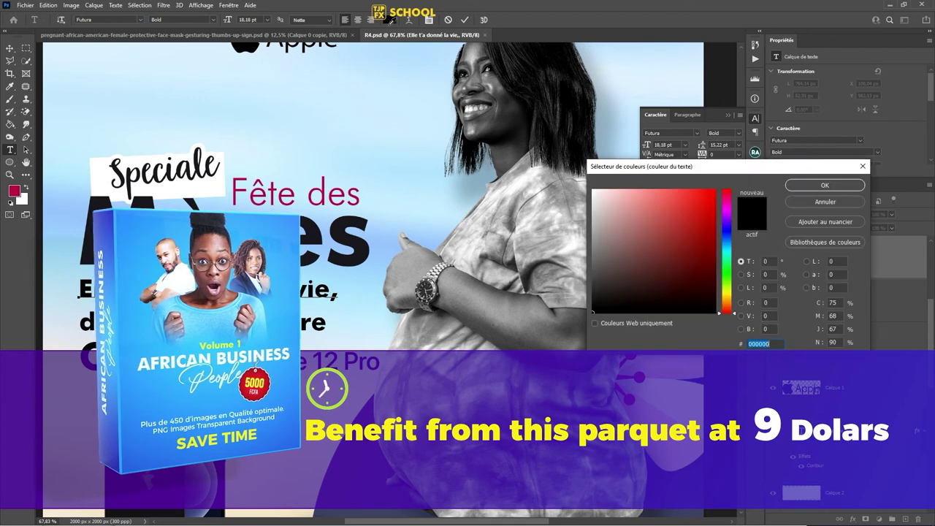
pyautogui.click(240, 179)
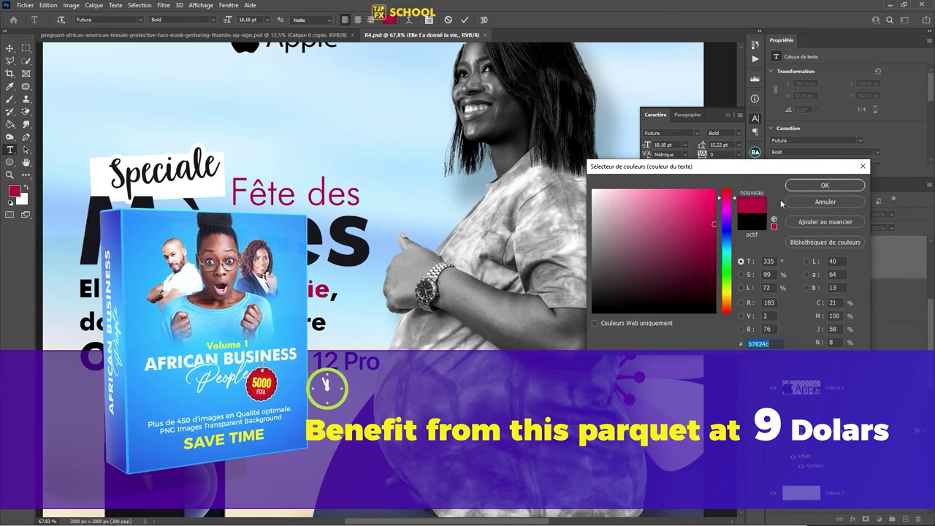
pyautogui.click(806, 187)
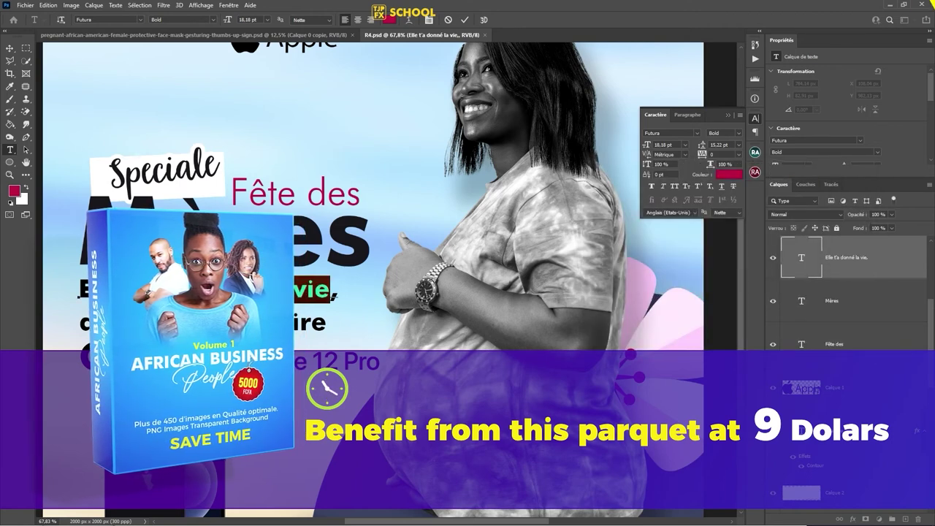
pyautogui.hotkey('ctrl', 'Return')
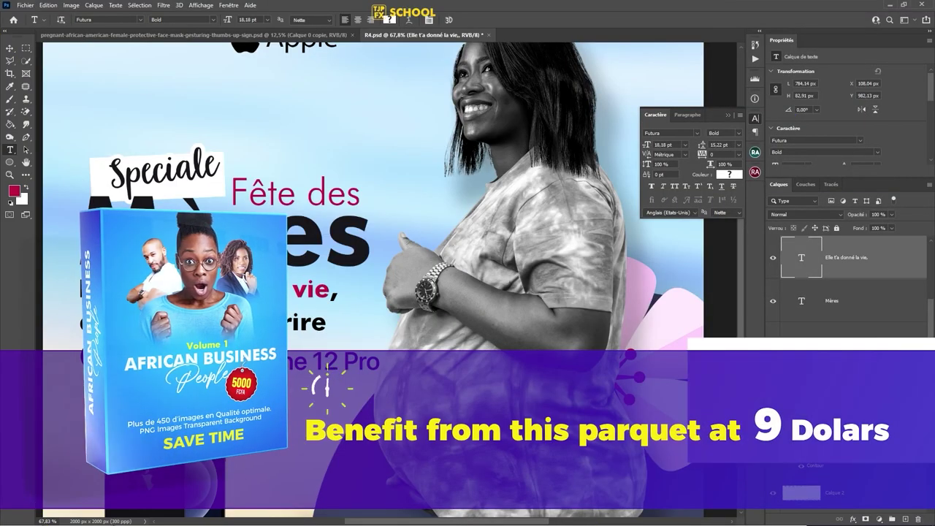
# Step: Recolour "sourire" with the crimson sampled from "vie"
pyautogui.doubleClick(281, 322)
pyautogui.click(724, 175)
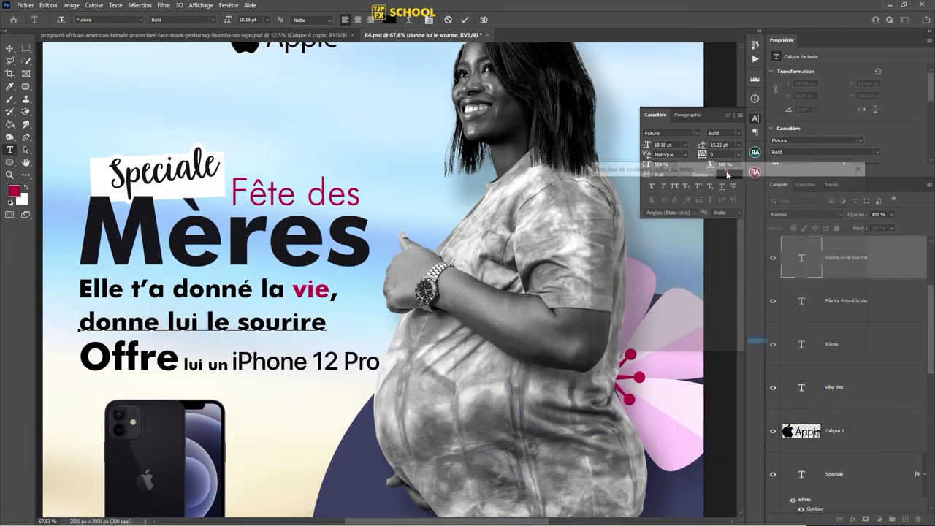
pyautogui.click(302, 290)
pyautogui.press('Return')
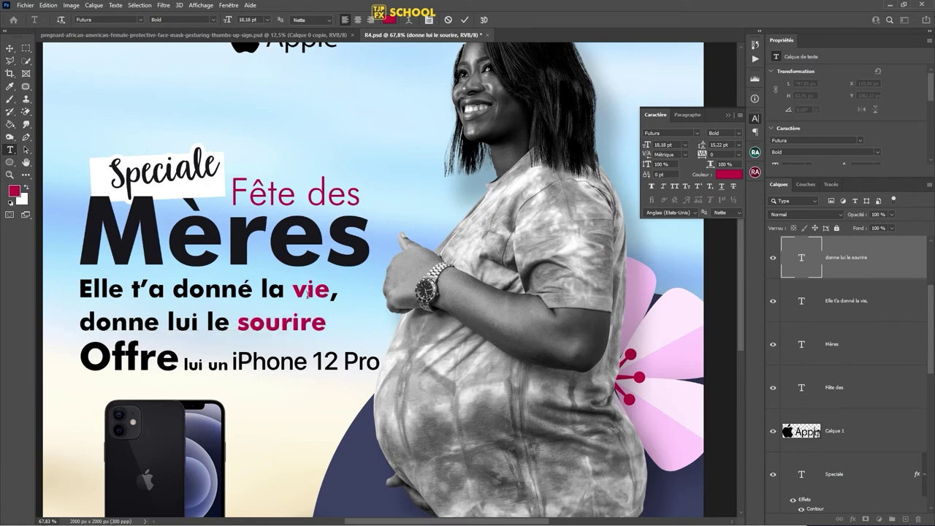
# Step: Recolour "Offre" crimson #b7024c and select the iPhone 12 Pro wordmark
pyautogui.click(139, 358)
pyautogui.moveTo(185, 354); pyautogui.dragTo(75, 352)
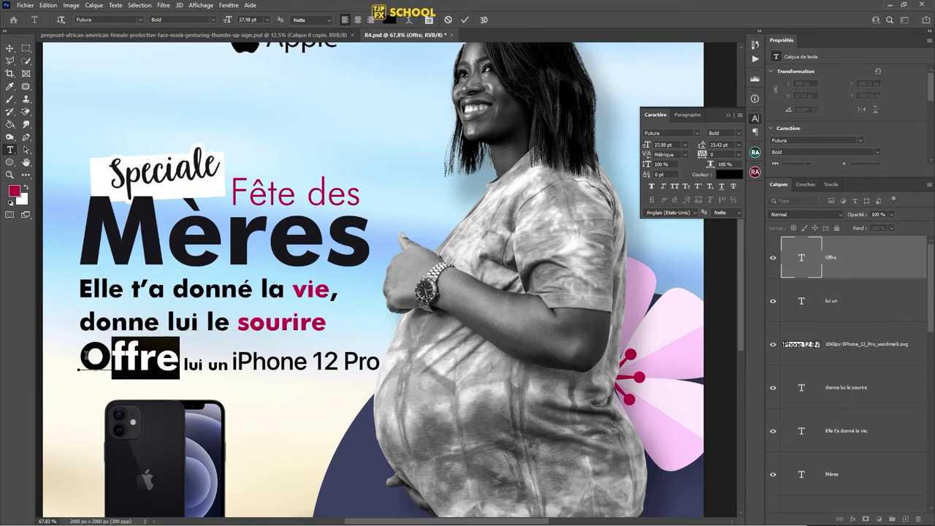
pyautogui.click(387, 22)
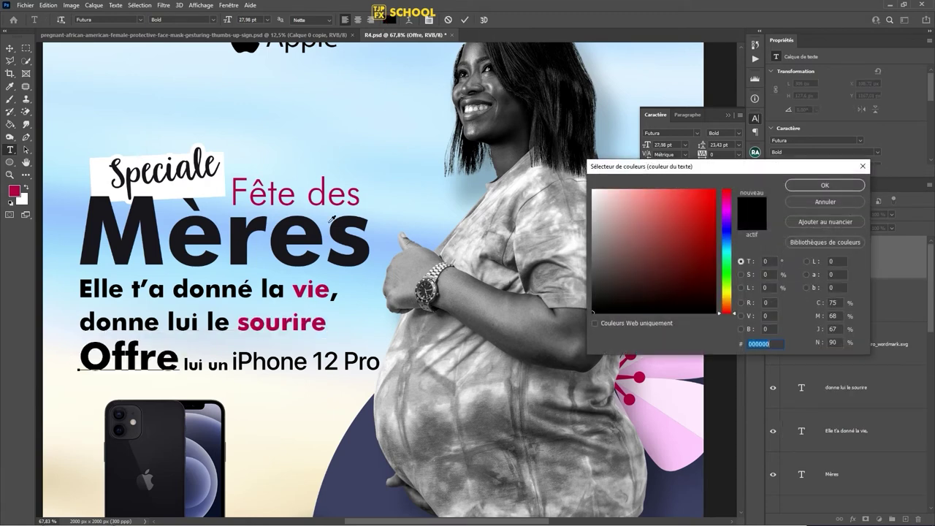
pyautogui.click(261, 316)
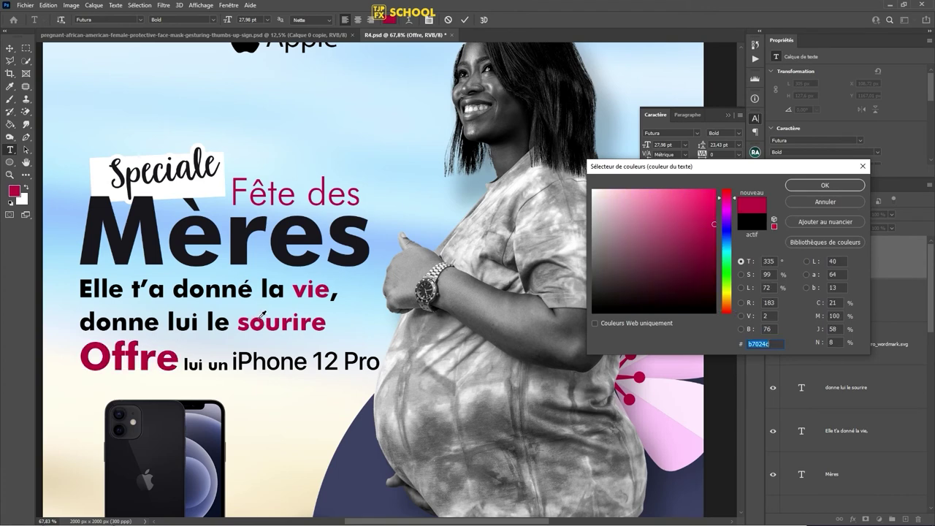
pyautogui.press('Return')
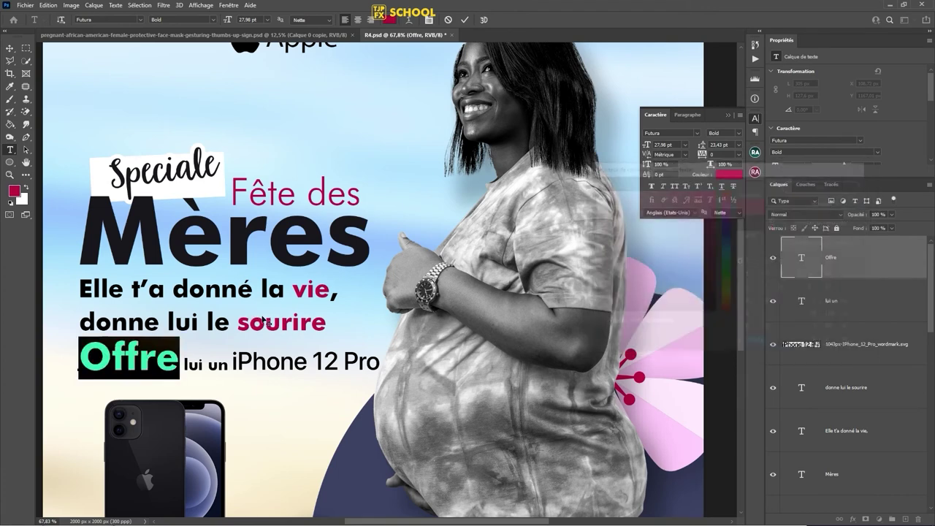
pyautogui.hotkey('ctrl', 'Return')
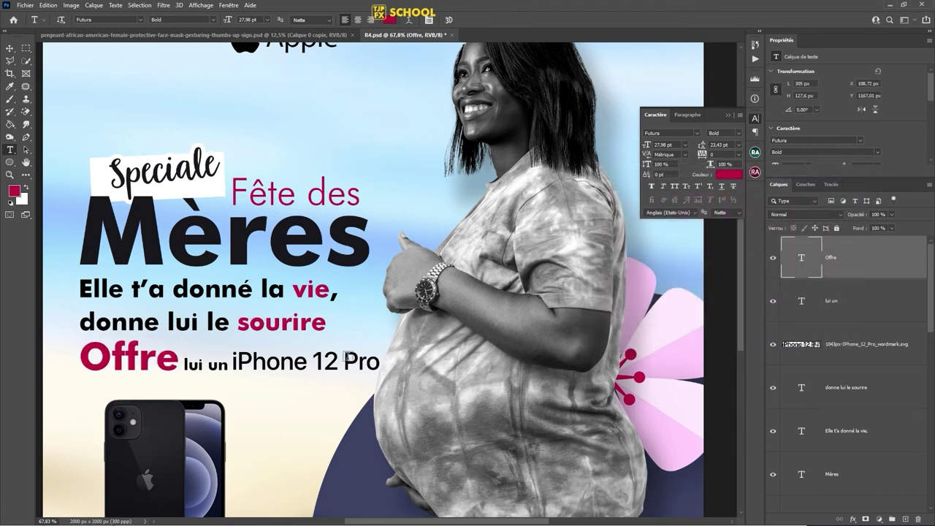
pyautogui.press('v')
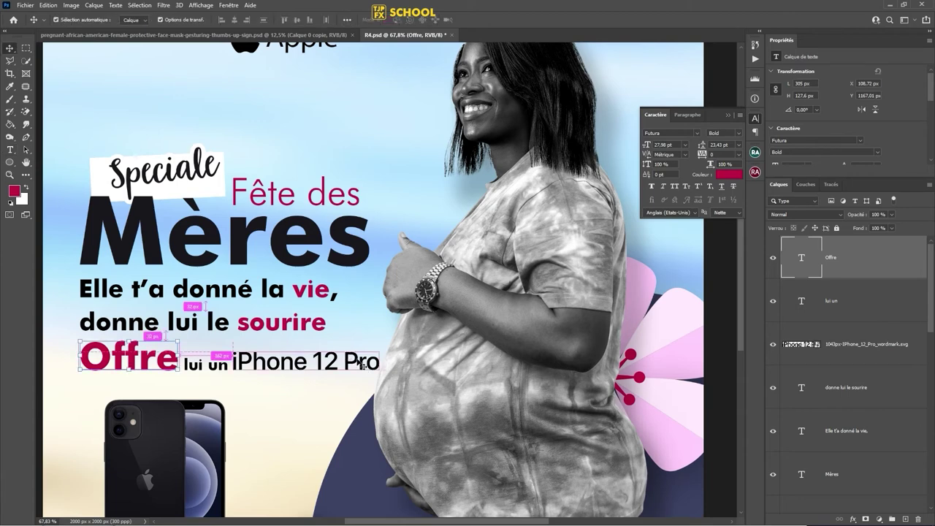
pyautogui.click(360, 363)
# Step: Save, duplicate Mères lower right, retype it as "30" and enlarge it about 228%
pyautogui.hotkey('ctrl', 's')
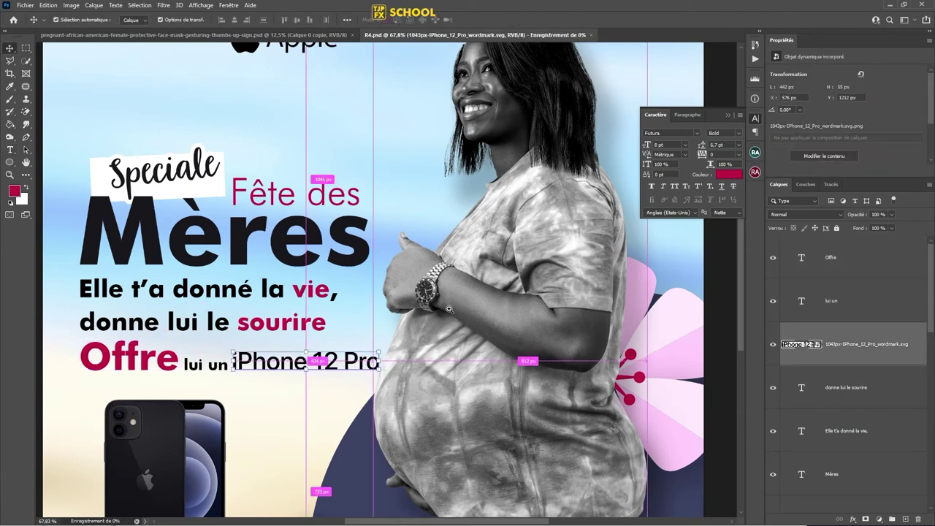
pyautogui.scroll(-3, 449, 310)
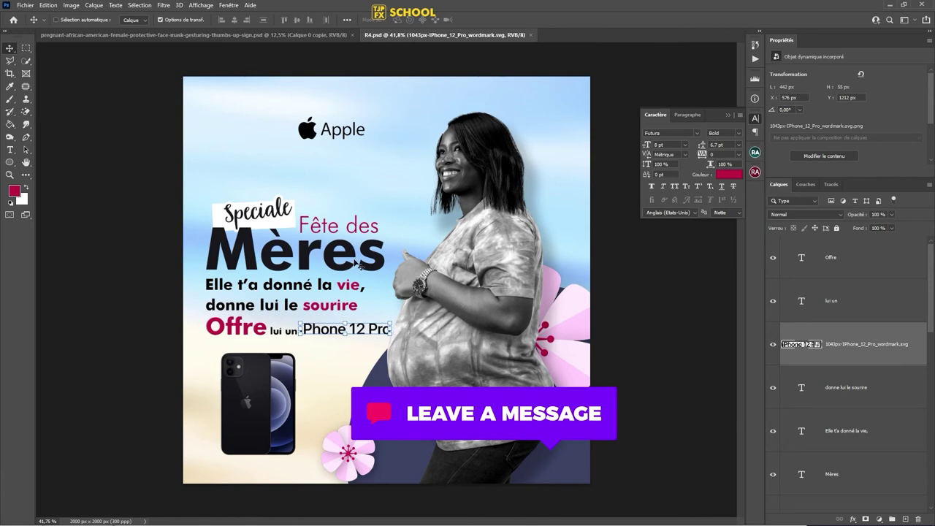
pyautogui.moveTo(369, 264)
pyautogui.mouseDown()
pyautogui.moveTo(493, 332)
pyautogui.moveTo(506, 398)
pyautogui.mouseUp()
pyautogui.press('t')
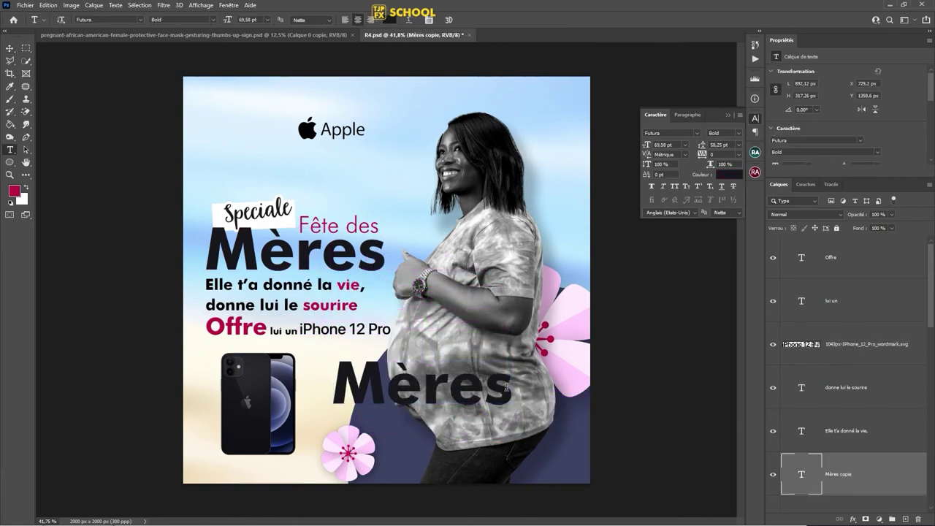
pyautogui.click(506, 388)
pyautogui.hotkey('ctrl', 'a')
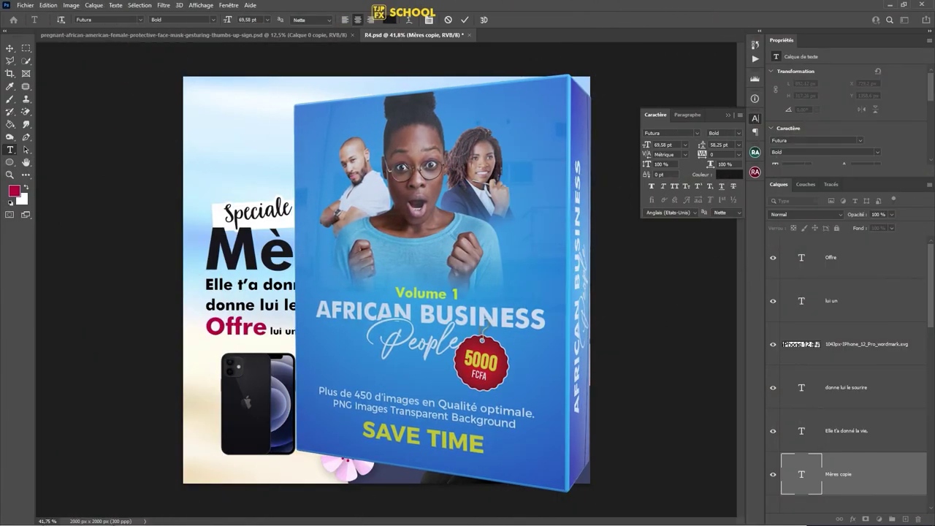
pyautogui.write('30')
pyautogui.hotkey('ctrl', 'Return')
pyautogui.hotkey('ctrl', 't')
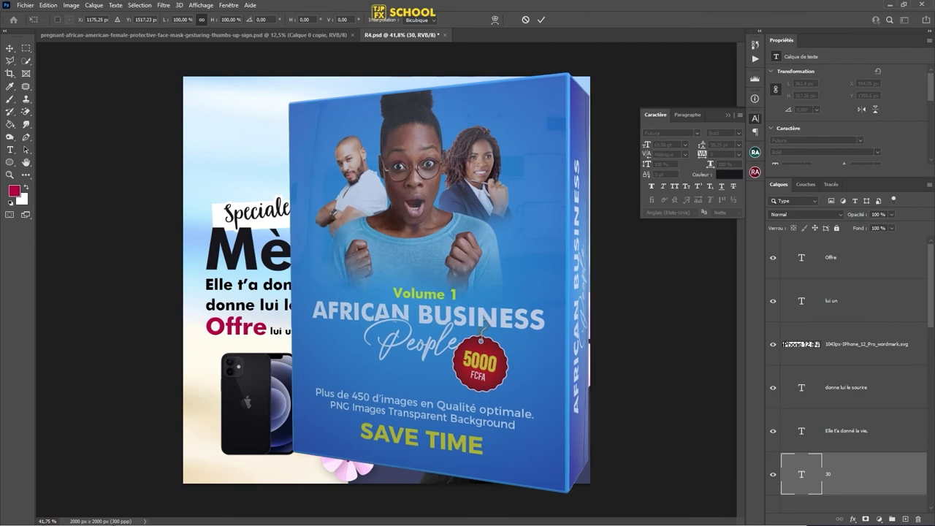
pyautogui.moveTo(458, 352); pyautogui.dragTo(506, 312)
pyautogui.press('Return')
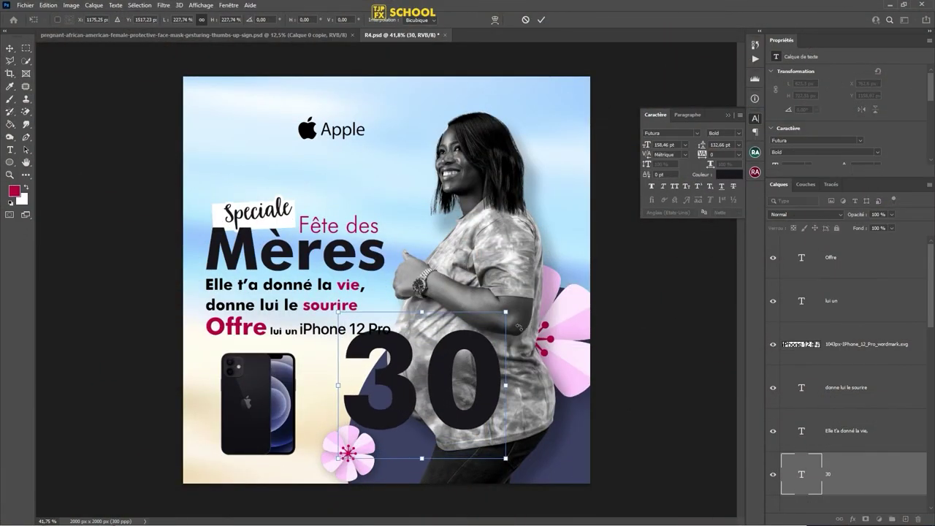
# Step: Duplicate the 30 and retype it as "Mai" in Garden Grown US
pyautogui.moveTo(441, 357)
pyautogui.mouseDown()
pyautogui.moveTo(419, 376)
pyautogui.moveTo(491, 394)
pyautogui.mouseUp()
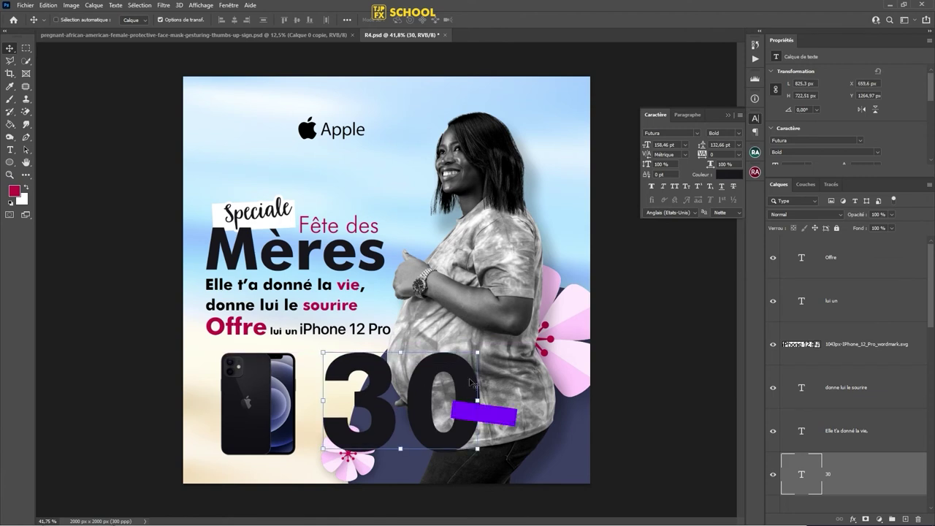
pyautogui.press('t')
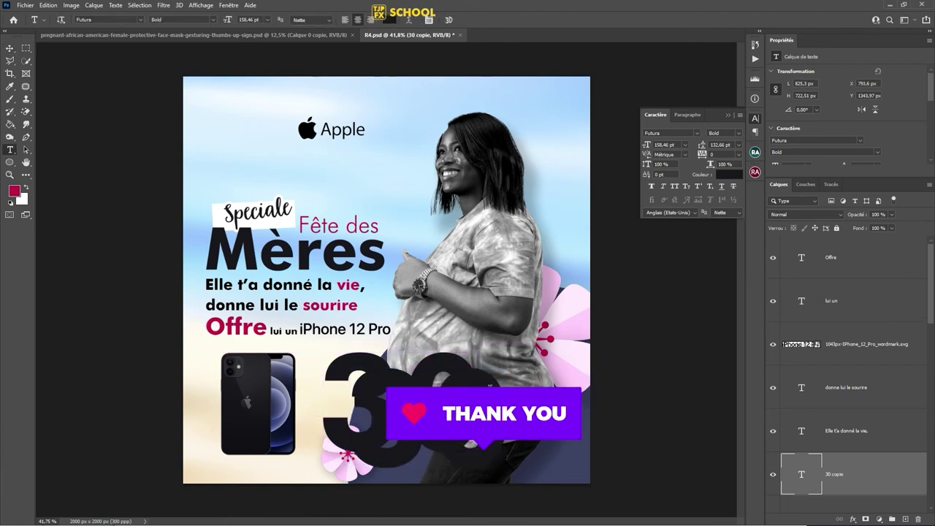
pyautogui.doubleClick(490, 395)
pyautogui.write('A lui')
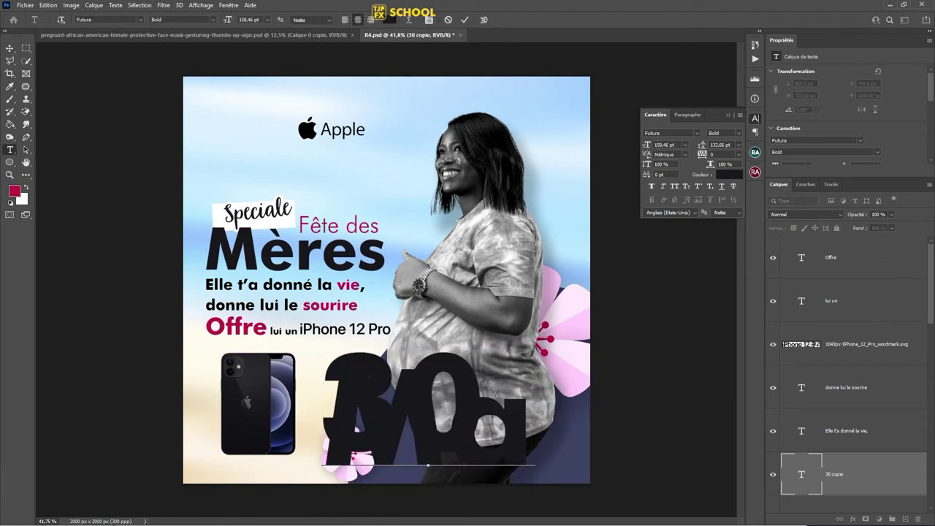
pyautogui.hotkey('ctrl', 'Return')
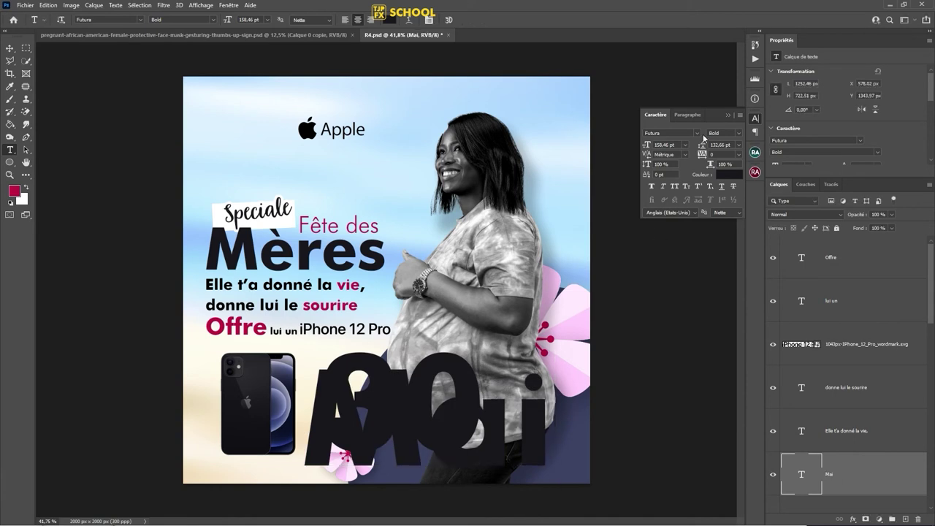
pyautogui.click(699, 135)
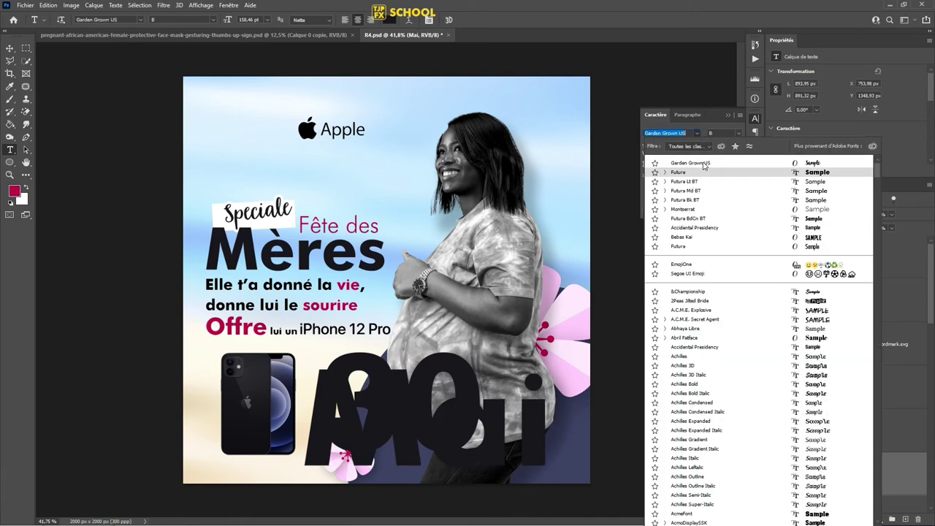
pyautogui.click(691, 163)
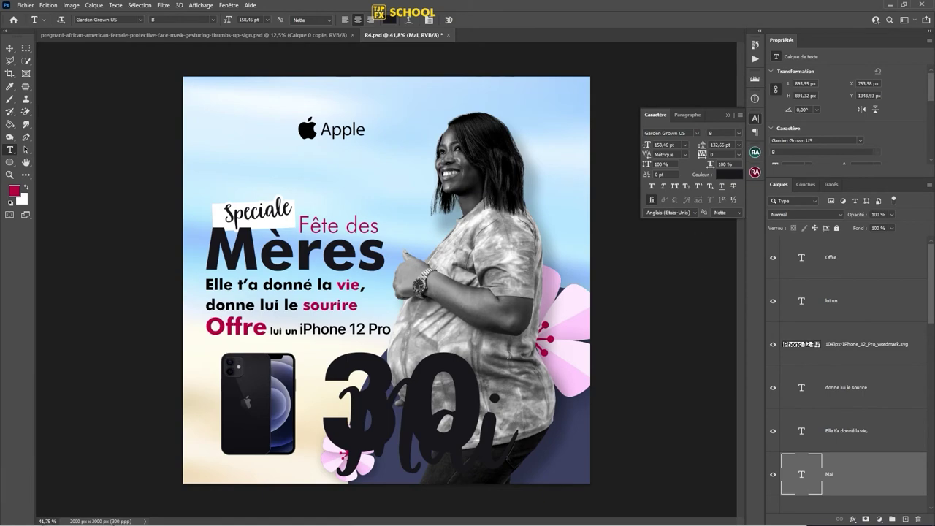
# Step: Shrink Mai, enlarge the 30 further, and place Mai beside its bottom right
pyautogui.press('v')
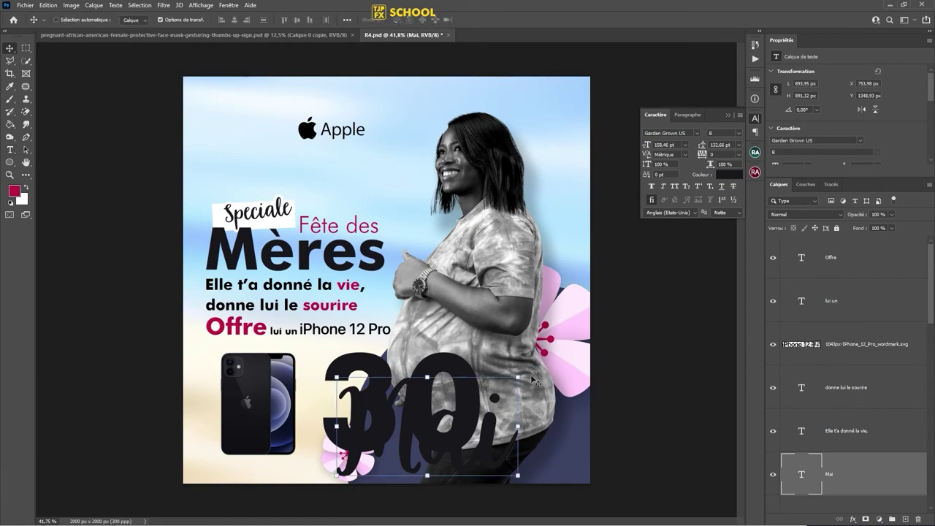
pyautogui.hotkey('ctrl', 't')
pyautogui.moveTo(517, 376); pyautogui.dragTo(506, 383)
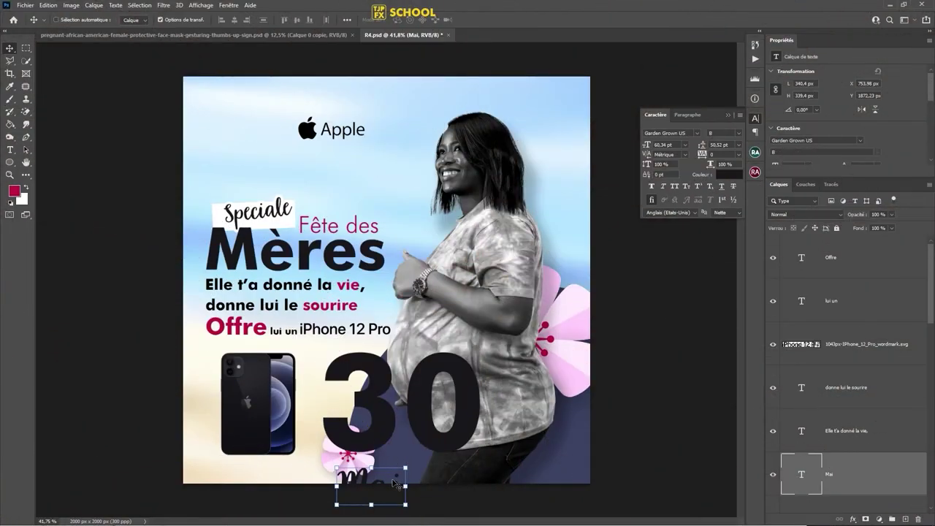
pyautogui.moveTo(392, 482); pyautogui.dragTo(541, 410)
pyautogui.keyDown('ctrl'); pyautogui.click(472, 380); pyautogui.keyUp('ctrl')
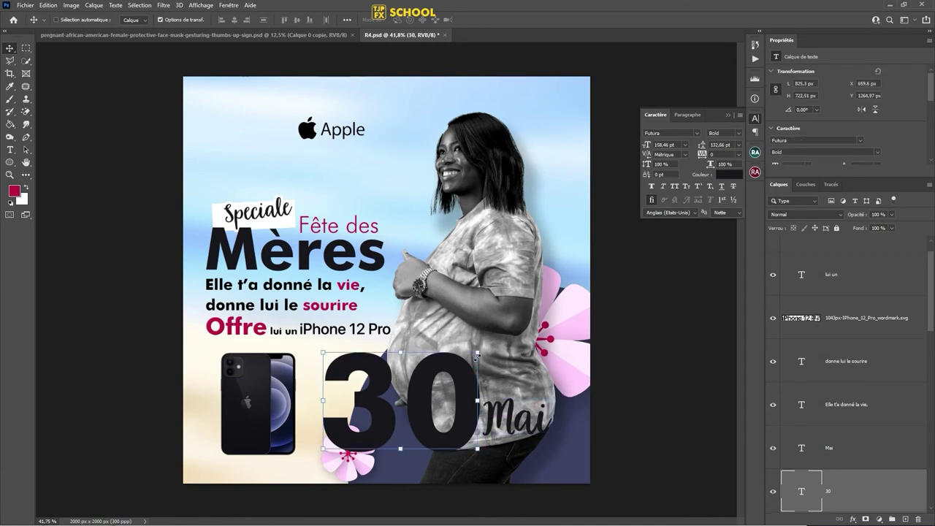
pyautogui.hotkey('ctrl', 't')
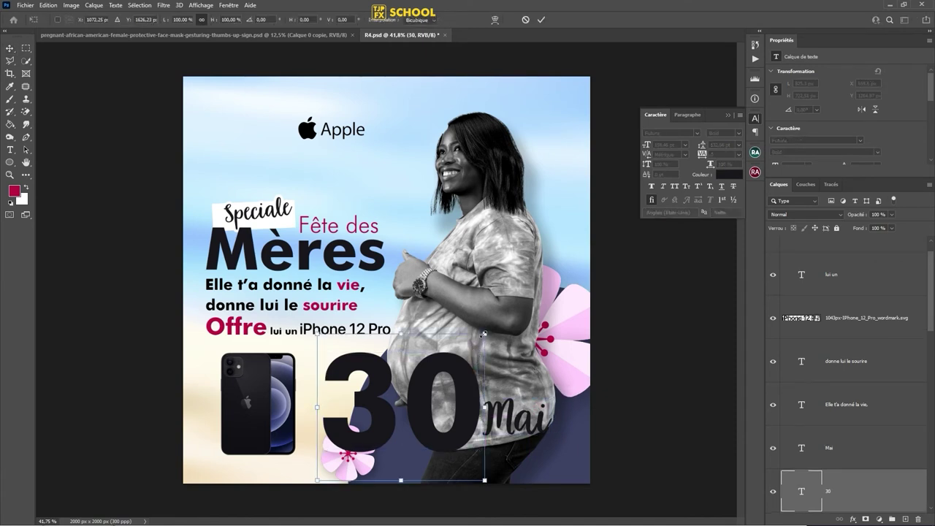
pyautogui.moveTo(483, 333)
pyautogui.mouseDown()
pyautogui.moveTo(506, 347)
pyautogui.moveTo(539, 409)
pyautogui.mouseUp()
pyautogui.press('Return')
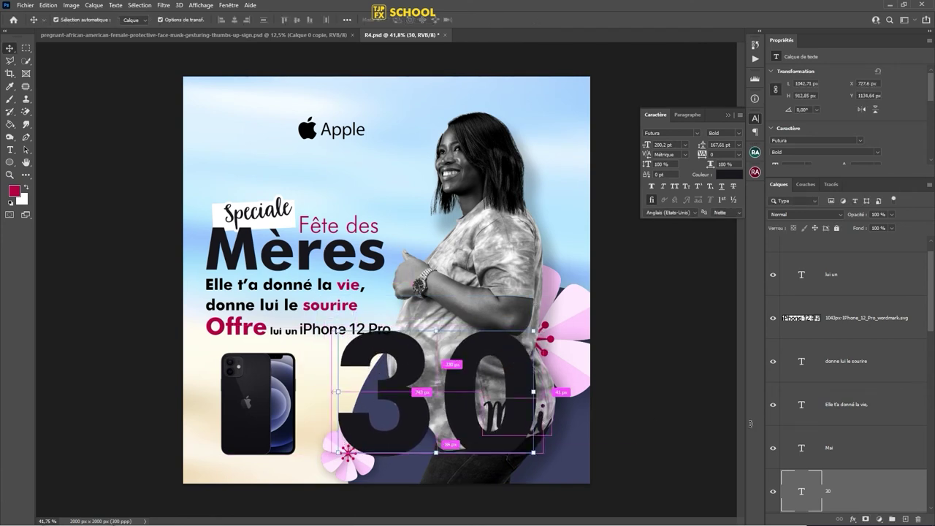
pyautogui.click(855, 447)
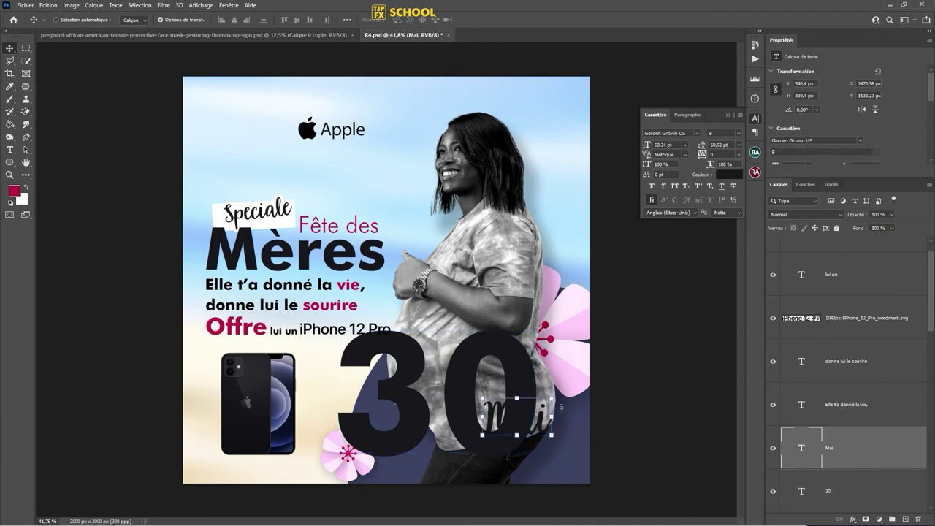
pyautogui.moveTo(542, 423); pyautogui.dragTo(556, 435)
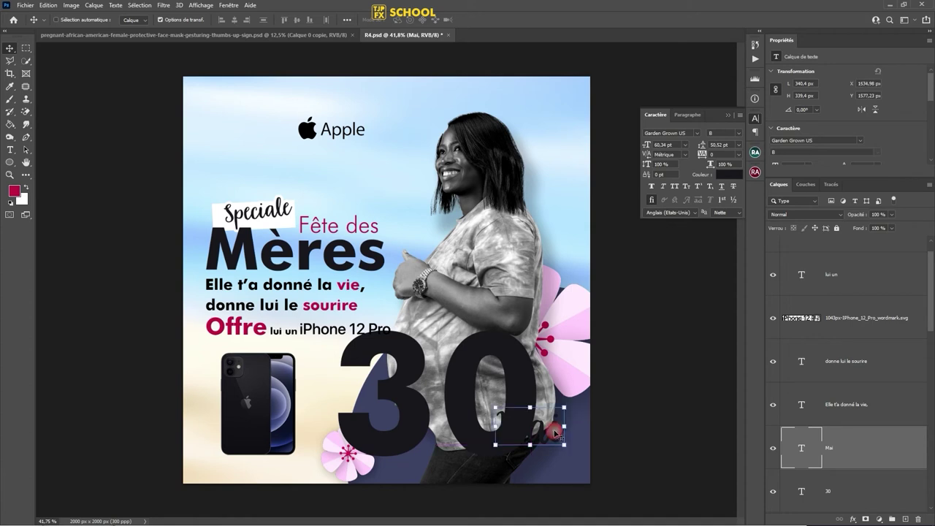
# Step: Colour Mai near-black and the 30 crimson sampled from Offre
pyautogui.click(730, 173)
pyautogui.click(488, 135)
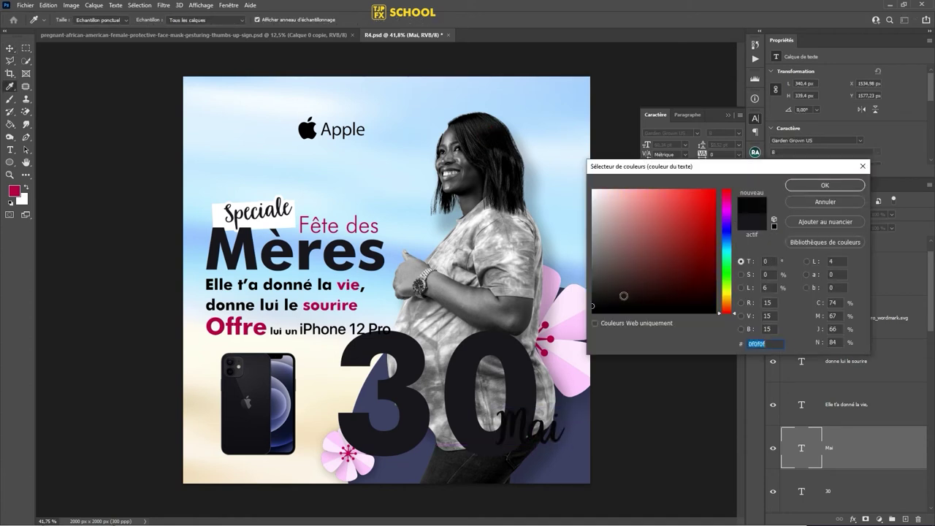
pyautogui.click(597, 312)
pyautogui.press('Return')
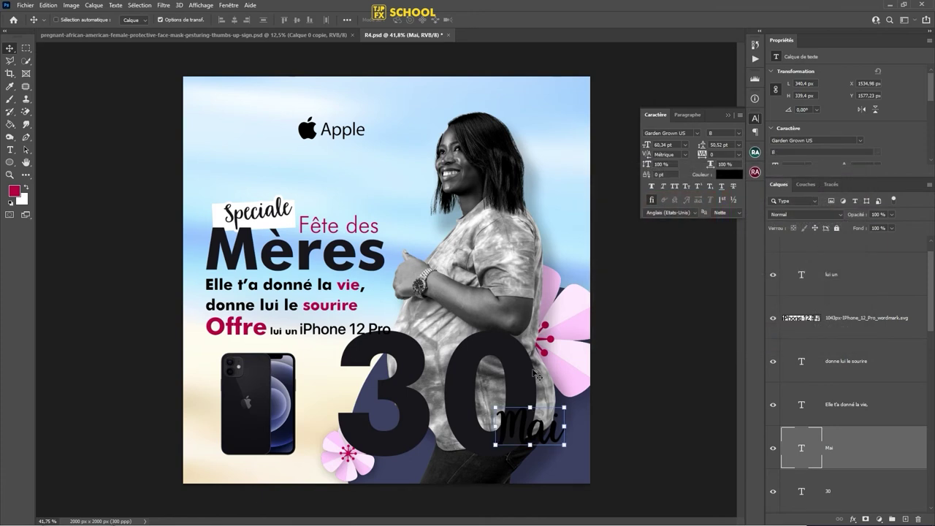
pyautogui.keyDown('ctrl'); pyautogui.click(509, 358); pyautogui.keyUp('ctrl')
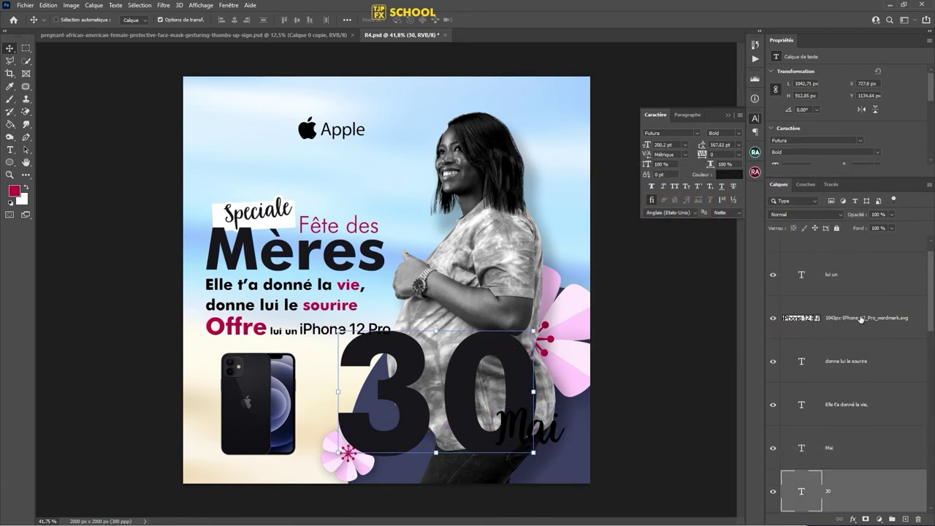
pyautogui.click(732, 176)
pyautogui.click(221, 318)
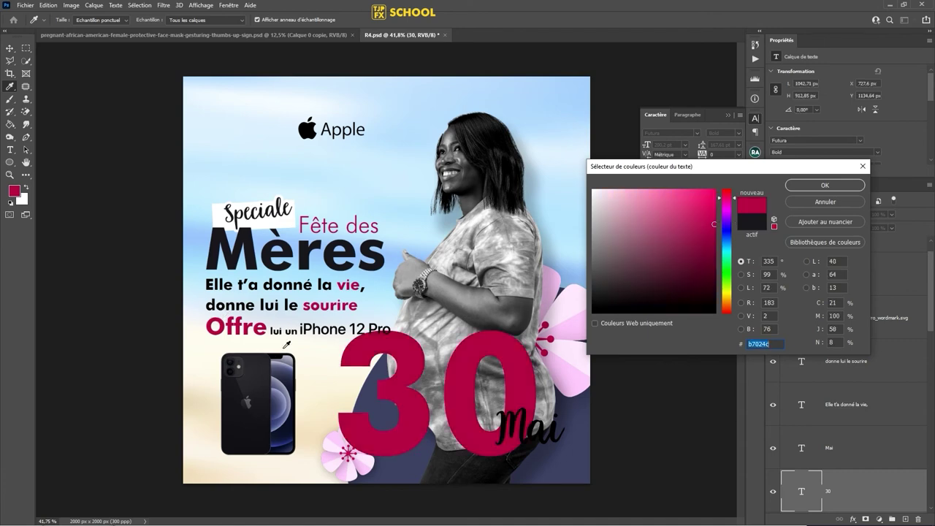
pyautogui.press('Return')
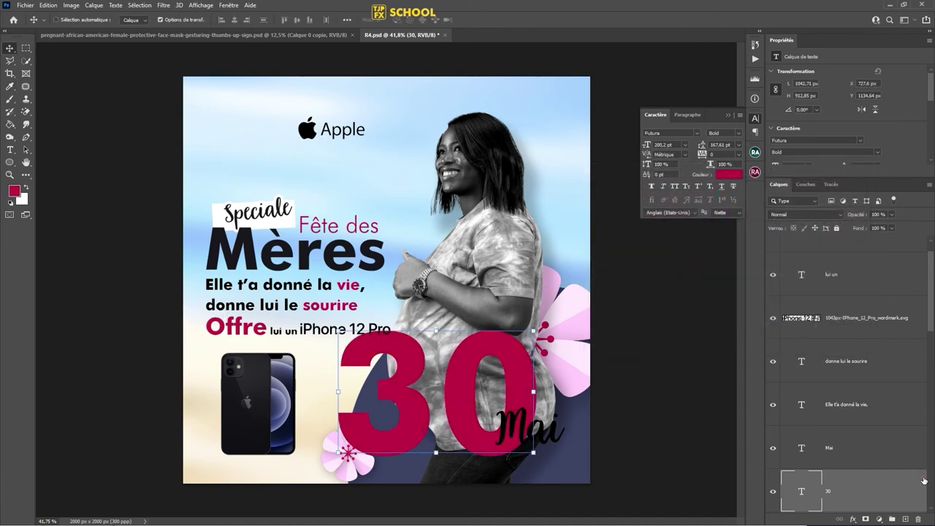
# Step: Give the 30 a white outline stroke and 0% fill
pyautogui.doubleClick(924, 480)
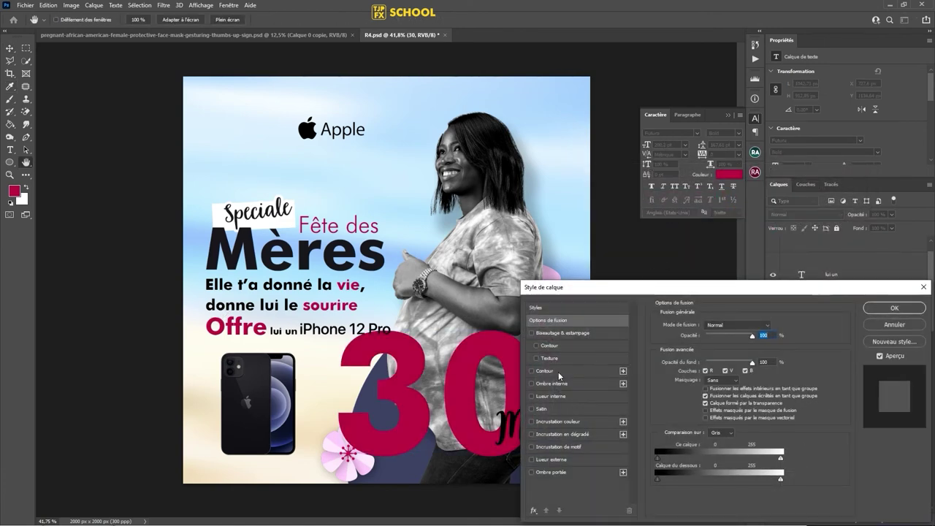
pyautogui.click(559, 373)
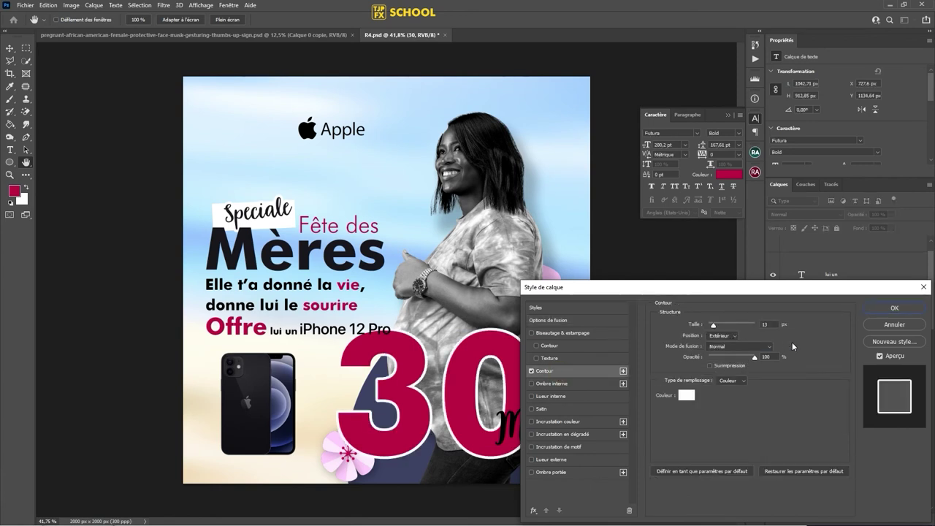
pyautogui.click(896, 311)
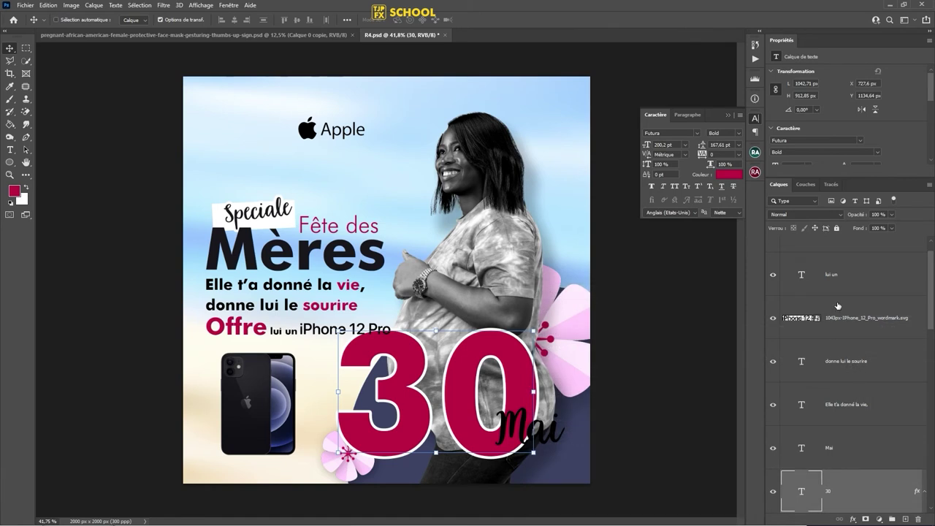
pyautogui.write('0')
pyautogui.press('Return')
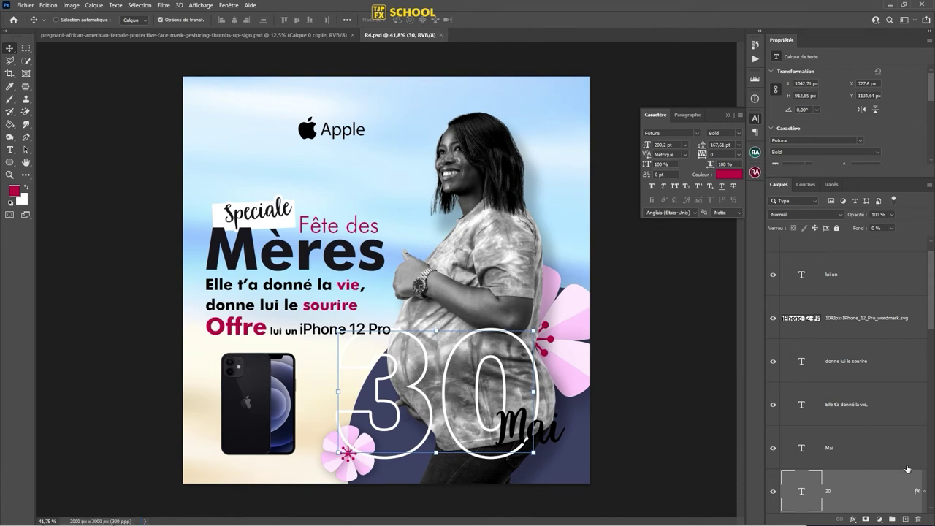
# Step: Shrink the outlined 30, move it over the woman's belly, and save
pyautogui.scroll(-1, 907, 469)
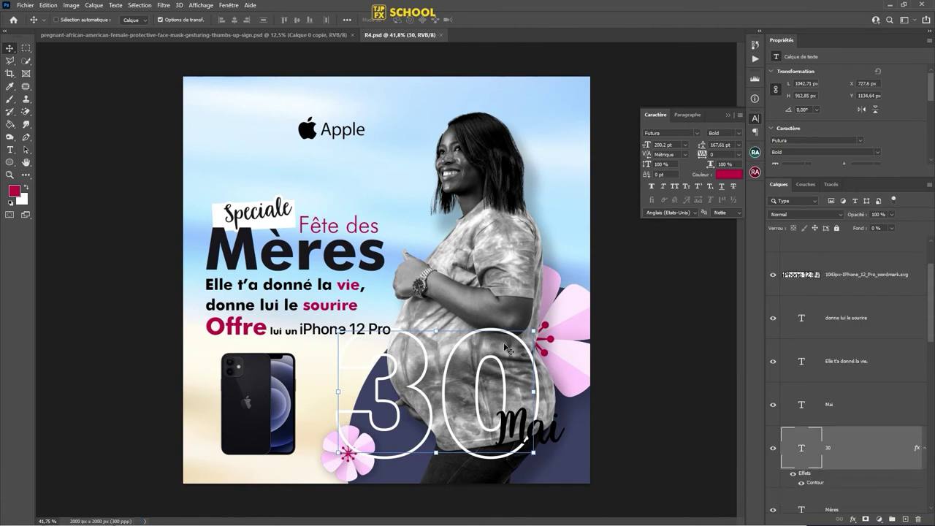
pyautogui.moveTo(533, 330)
pyautogui.mouseDown()
pyautogui.moveTo(514, 328)
pyautogui.moveTo(479, 351)
pyautogui.mouseUp()
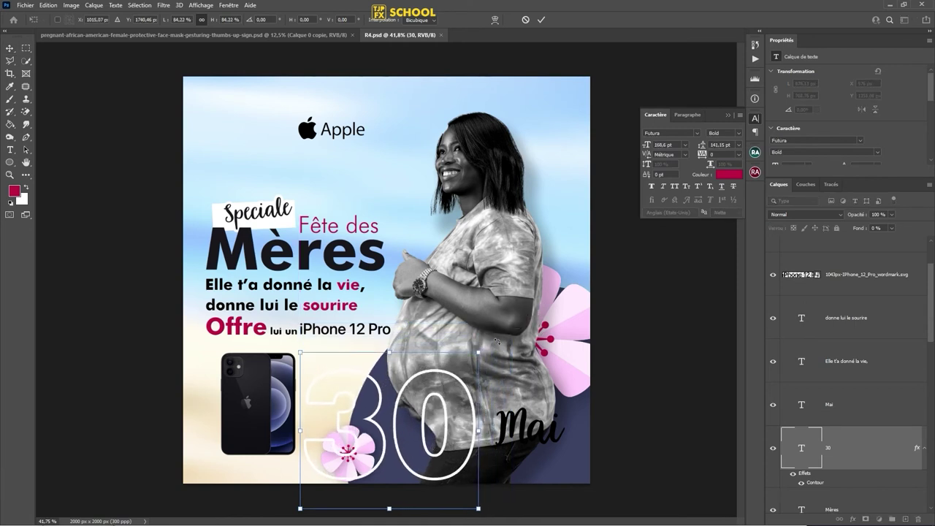
pyautogui.press('Return')
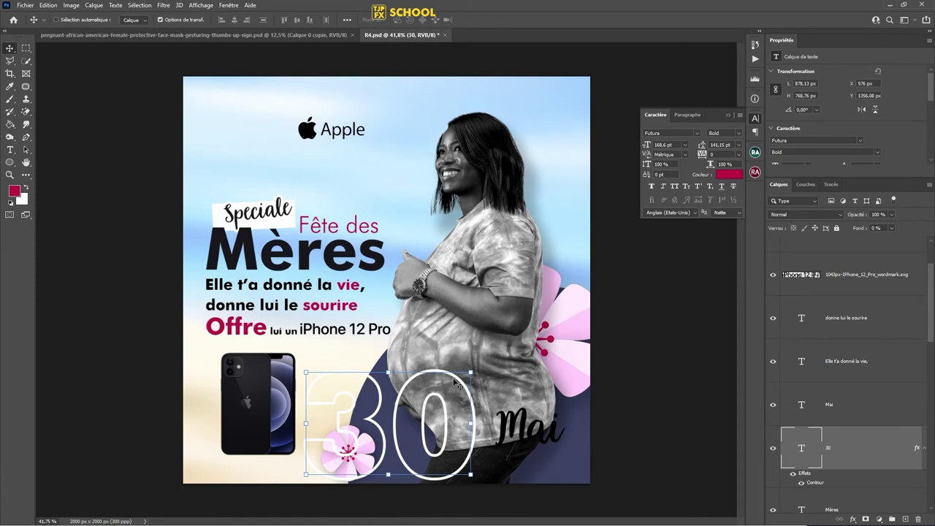
pyautogui.moveTo(457, 383)
pyautogui.mouseDown()
pyautogui.moveTo(539, 336)
pyautogui.moveTo(450, 378)
pyautogui.mouseUp()
pyautogui.hotkey('ctrl', 't')
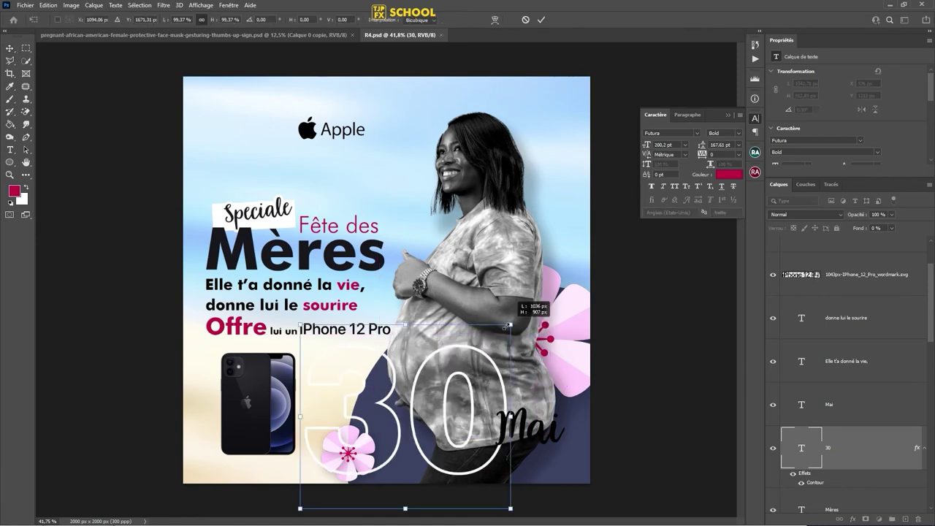
pyautogui.press('Return')
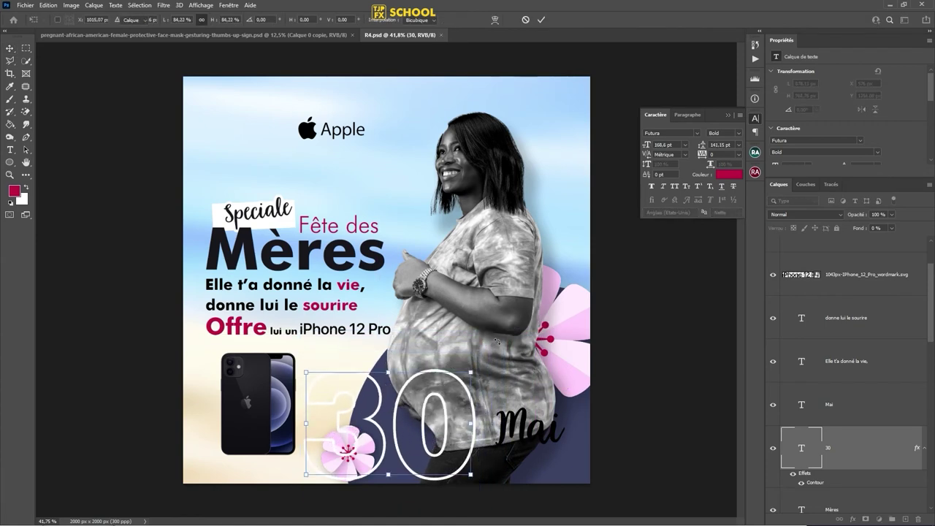
pyautogui.moveTo(457, 381); pyautogui.dragTo(539, 334)
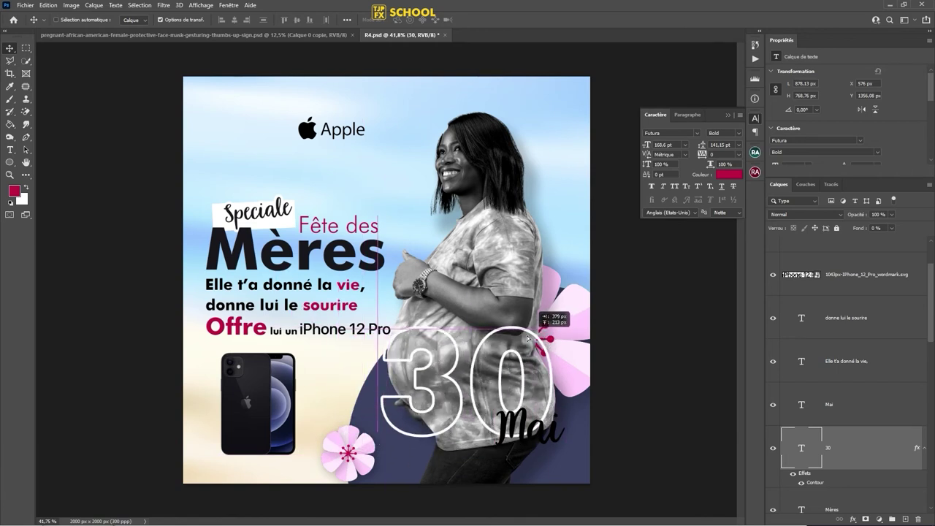
pyautogui.moveTo(539, 335); pyautogui.dragTo(525, 343)
pyautogui.hotkey('ctrl', 's')
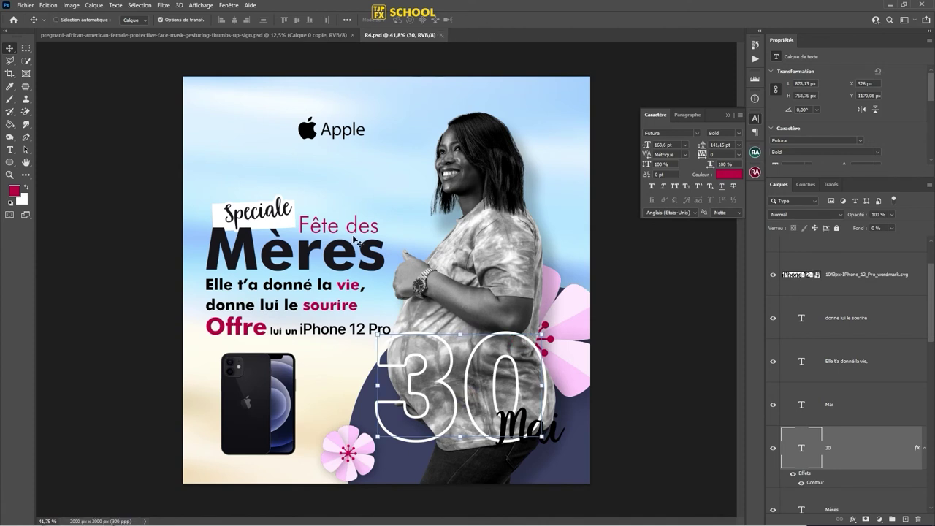
# Step: Lock the sky background layer and marquee-select the headline text layers
pyautogui.keyDown('ctrl'); pyautogui.click(376, 188); pyautogui.keyUp('ctrl')
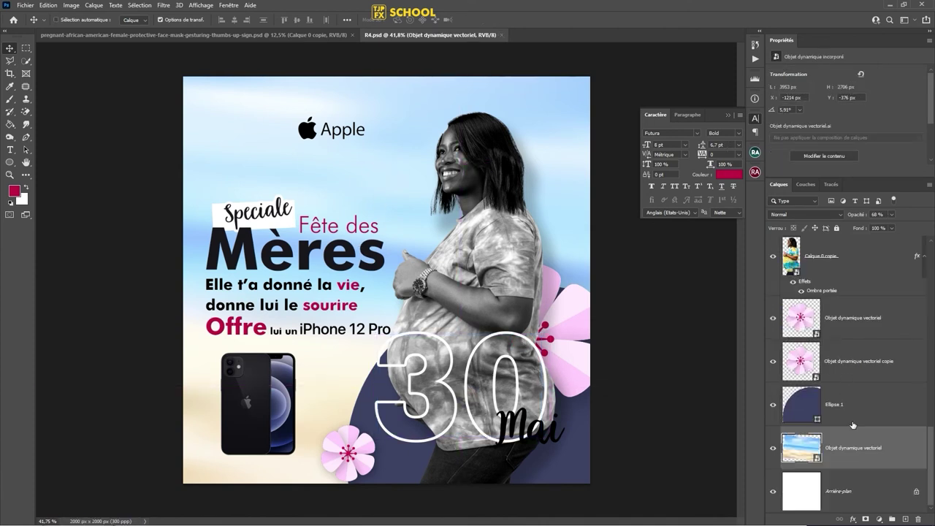
pyautogui.click(837, 228)
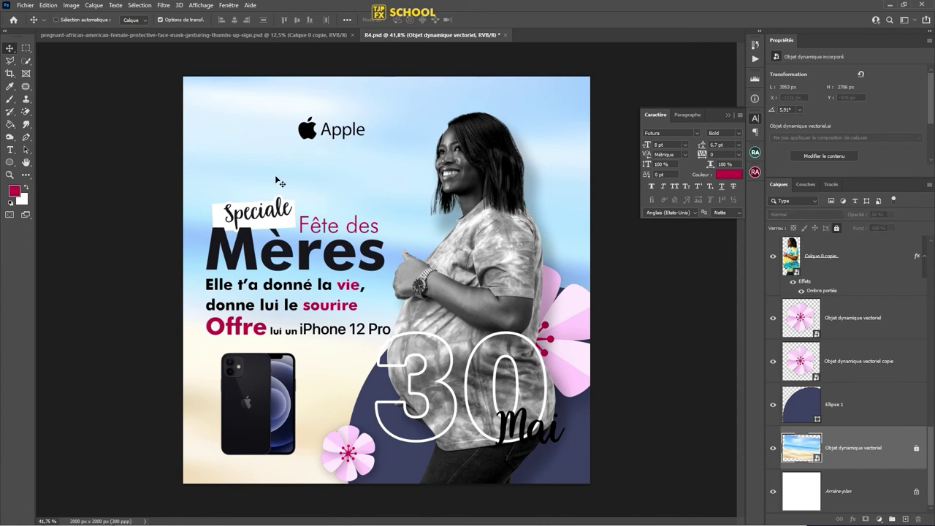
pyautogui.moveTo(151, 164); pyautogui.dragTo(300, 330)
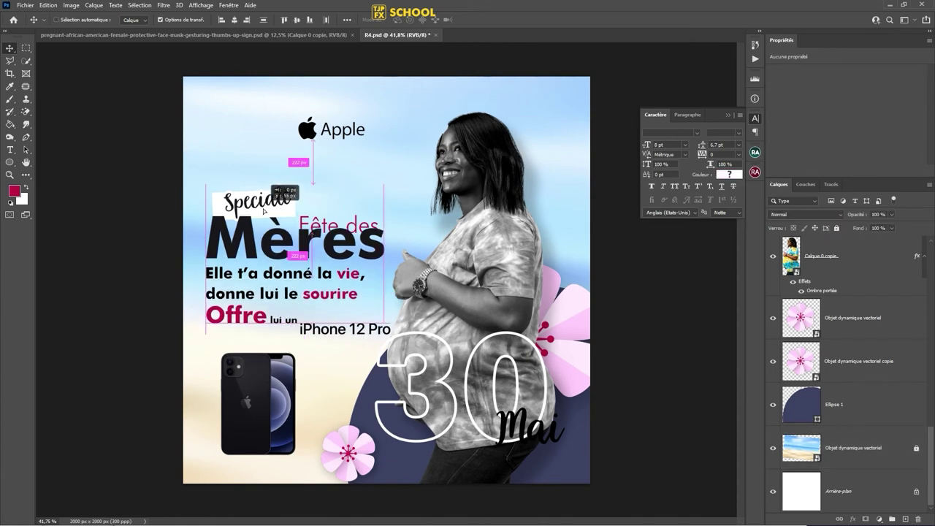
pyautogui.moveTo(268, 227); pyautogui.dragTo(261, 218)
pyautogui.hotkey('ctrl', 'z')
pyautogui.moveTo(145, 167); pyautogui.dragTo(352, 322)
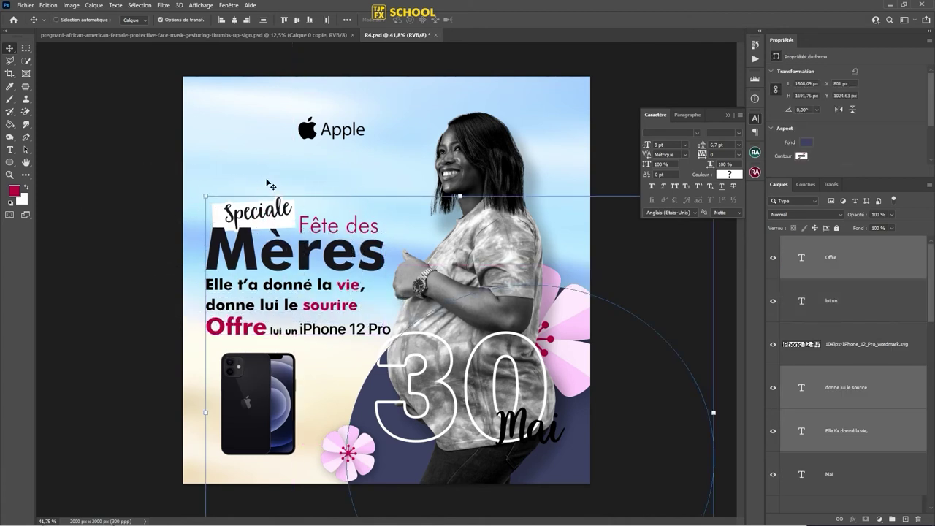
# Step: Lock the dark circle Ellipse 1 layer and reselect the headline text layers
pyautogui.click(566, 157)
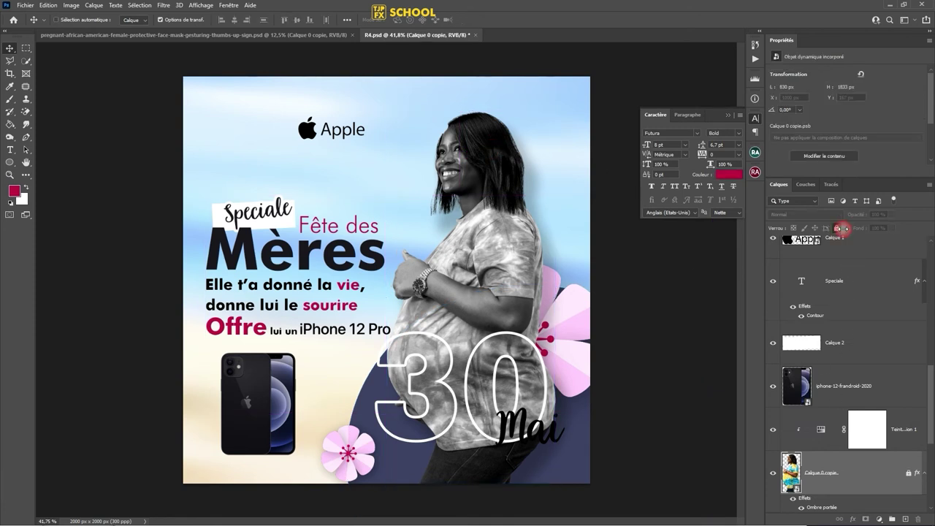
pyautogui.keyDown('ctrl'); pyautogui.click(575, 428); pyautogui.keyUp('ctrl')
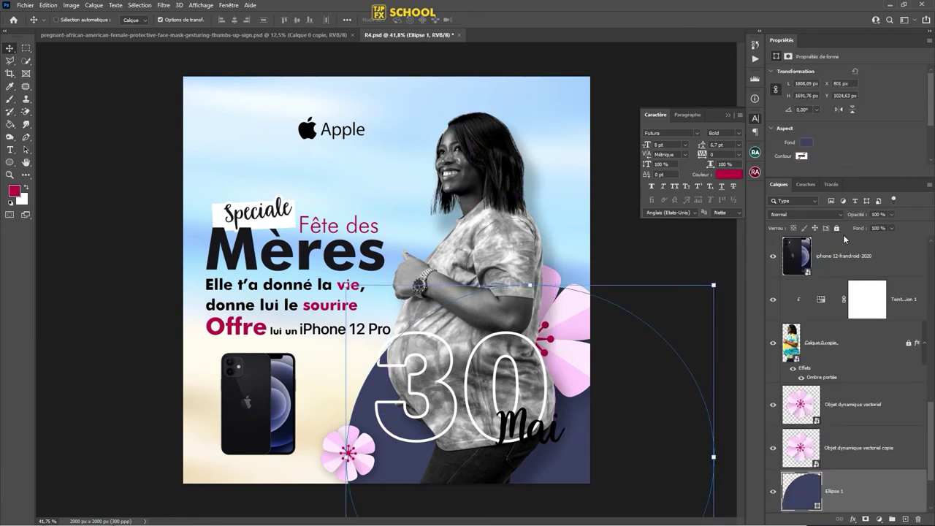
pyautogui.click(837, 228)
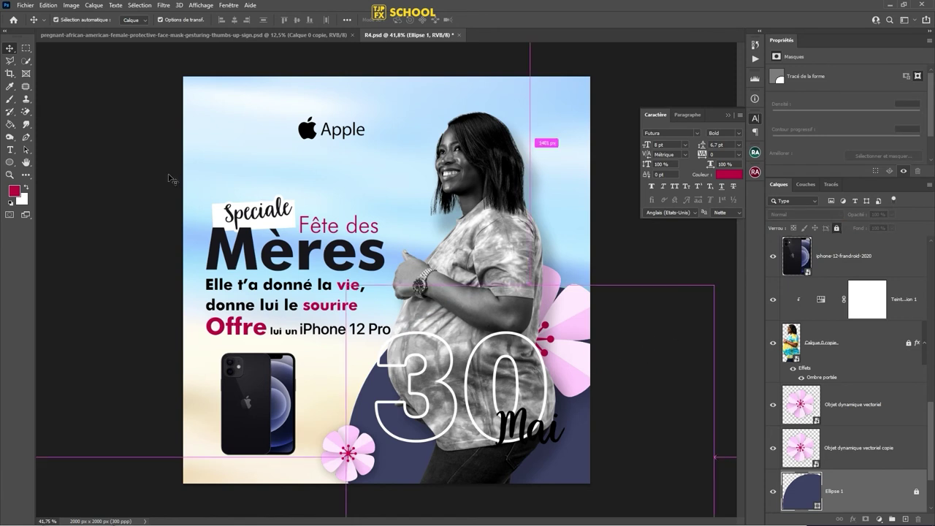
pyautogui.moveTo(162, 173)
pyautogui.mouseDown()
pyautogui.moveTo(344, 329)
pyautogui.moveTo(342, 213)
pyautogui.mouseUp()
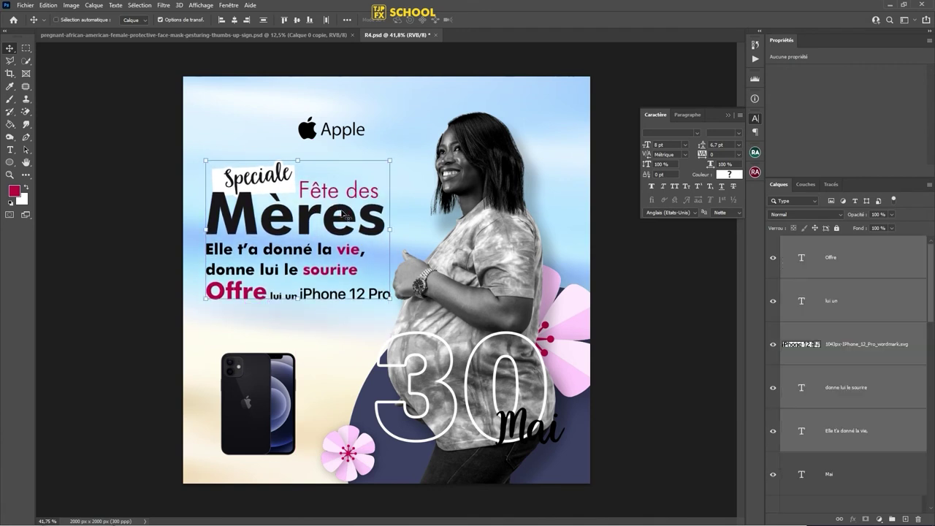
# Step: Duplicate the right pink flower into the top-left corner, partly past the top edge
pyautogui.click(576, 330)
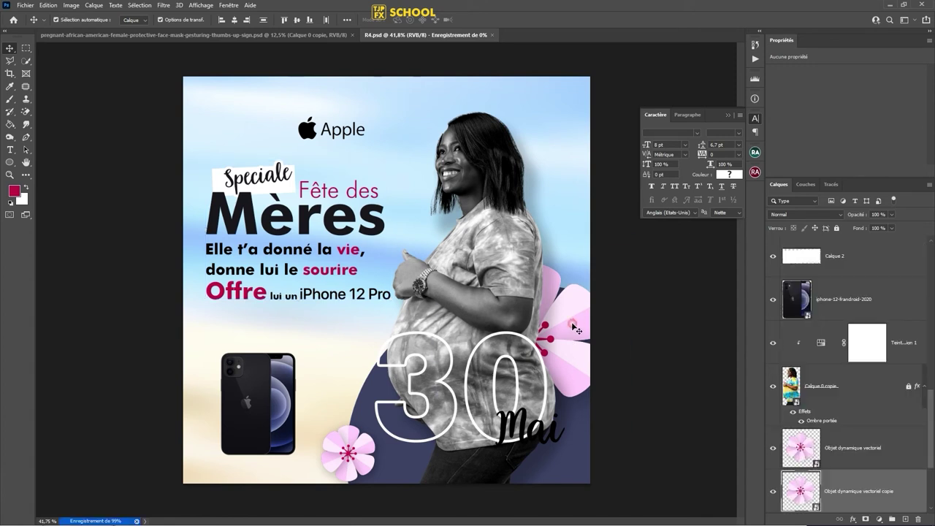
pyautogui.moveTo(583, 335); pyautogui.dragTo(251, 97)
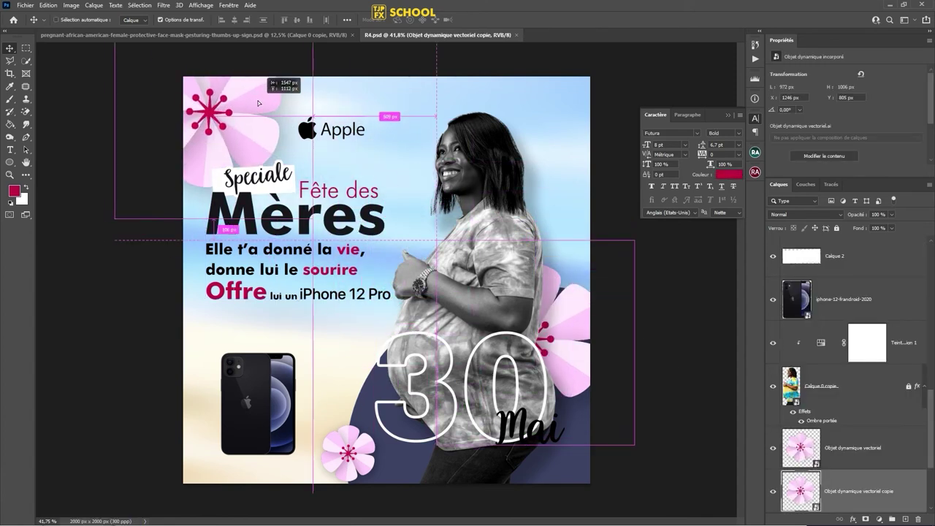
pyautogui.moveTo(269, 173)
pyautogui.mouseDown()
pyautogui.moveTo(254, 128)
pyautogui.moveTo(258, 105)
pyautogui.mouseUp()
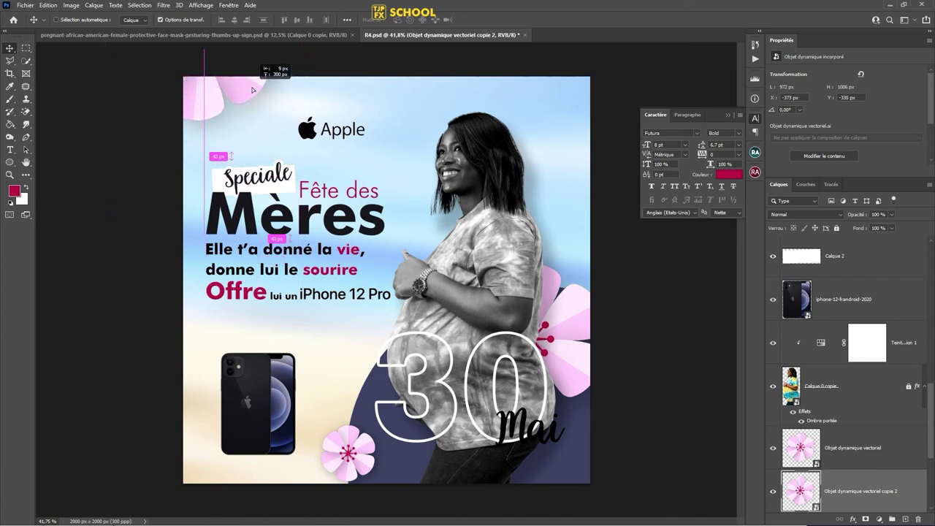
pyautogui.moveTo(258, 105); pyautogui.dragTo(255, 92)
# Step: Enlarge the flower copy to about 268% and settle it into the corner
pyautogui.moveTo(302, 150)
pyautogui.mouseDown()
pyautogui.moveTo(313, 161)
pyautogui.moveTo(274, 124)
pyautogui.mouseUp()
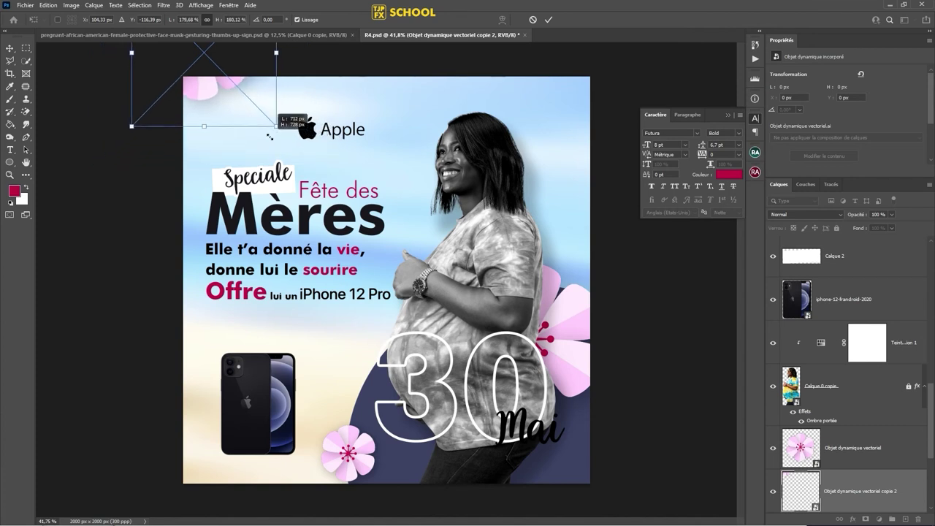
pyautogui.press('Return')
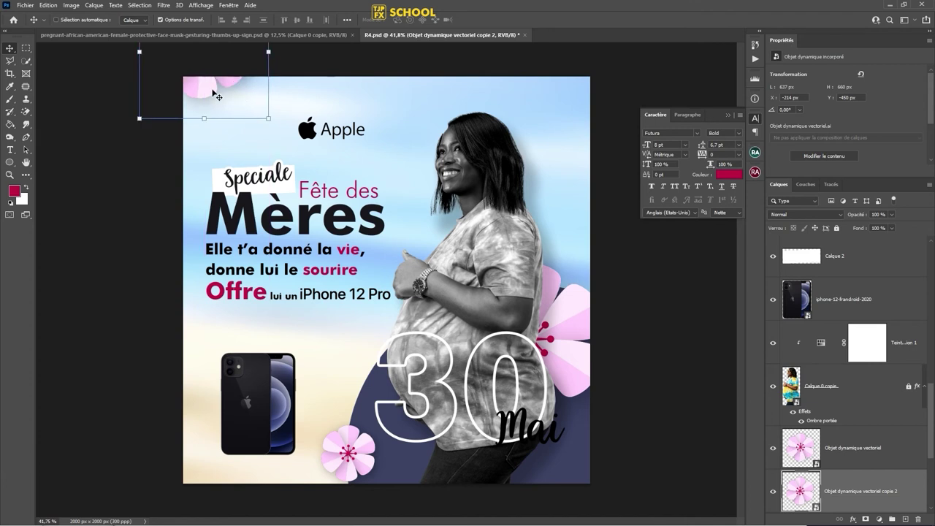
pyautogui.moveTo(213, 93); pyautogui.dragTo(225, 110)
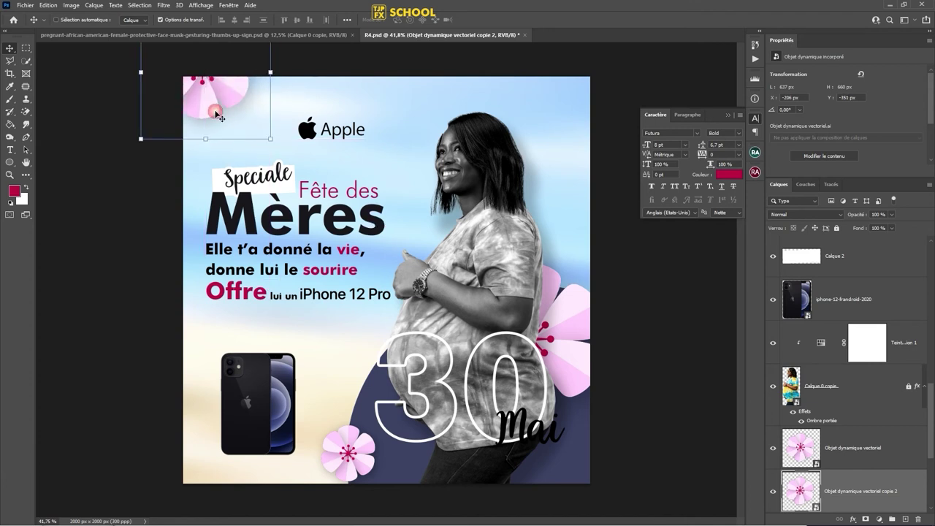
pyautogui.click(311, 131)
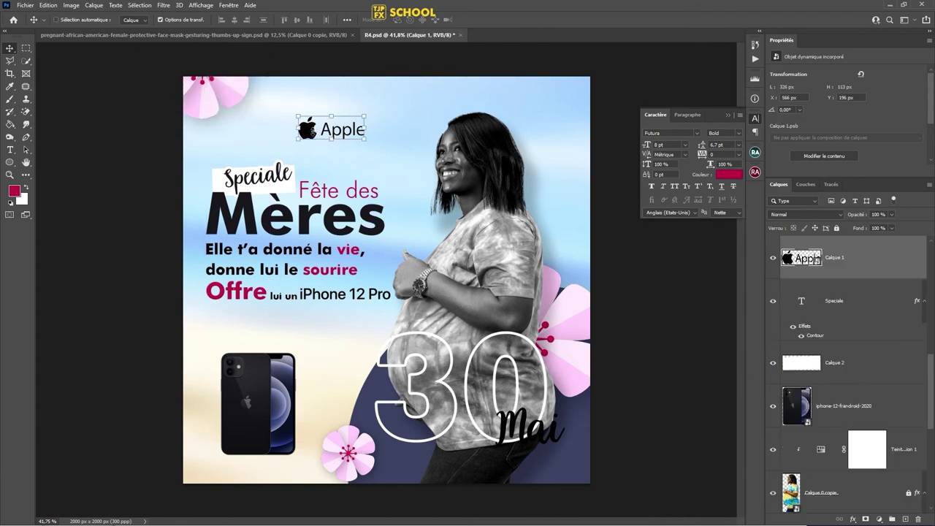
pyautogui.click(493, 145)
pyautogui.scroll(-4, 847, 385)
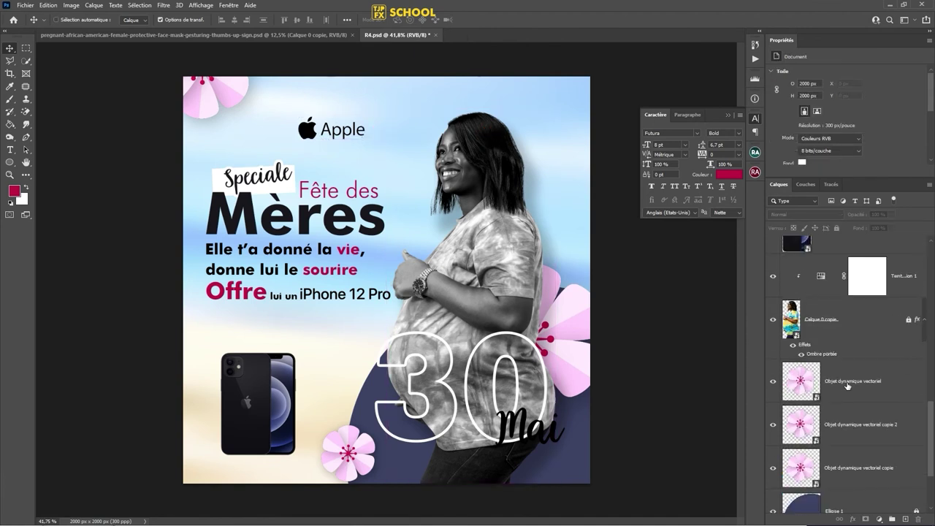
# Step: Scale the woman's photo layer up slightly and save the poster
pyautogui.click(883, 319)
pyautogui.moveTo(555, 111); pyautogui.dragTo(563, 98)
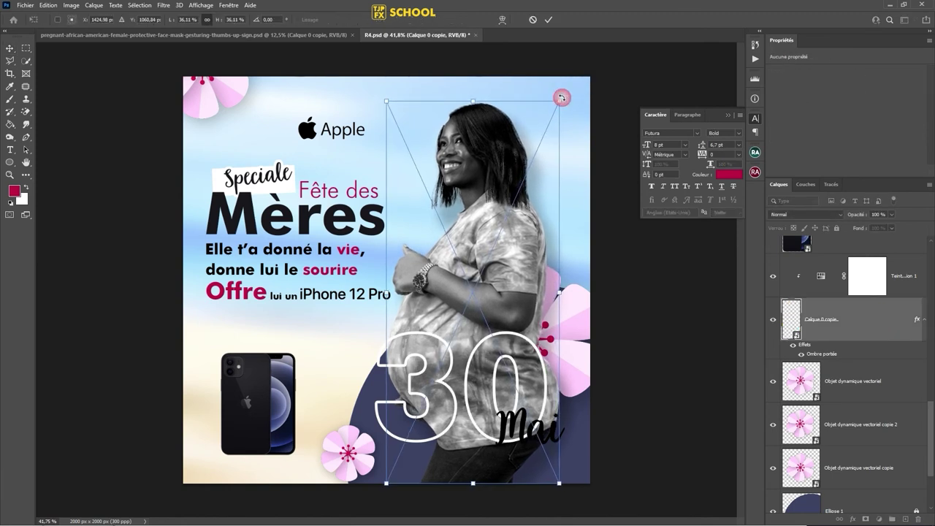
pyautogui.press('Return')
pyautogui.hotkey('ctrl', 's')
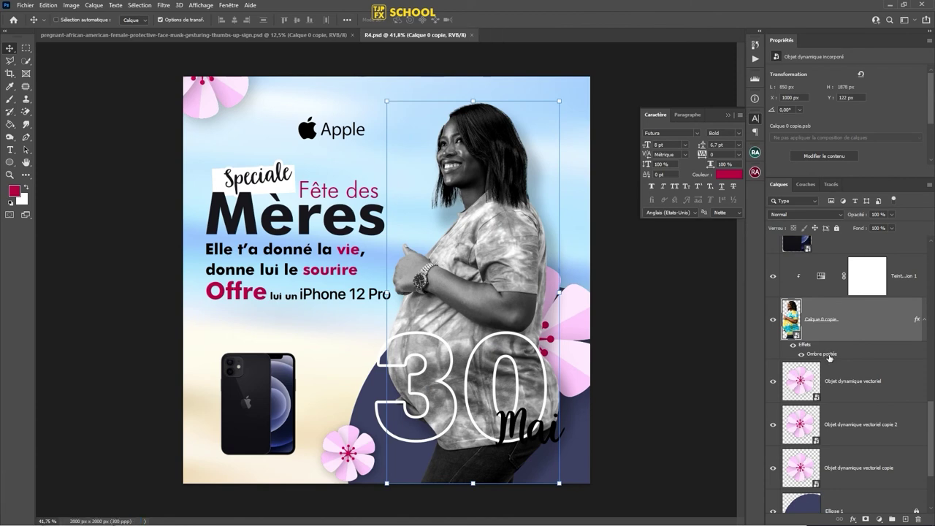
# Step: Set the photo's drop shadow to 28% opacity, 119° angle, 100 px distance, and save
pyautogui.doubleClick(830, 357)
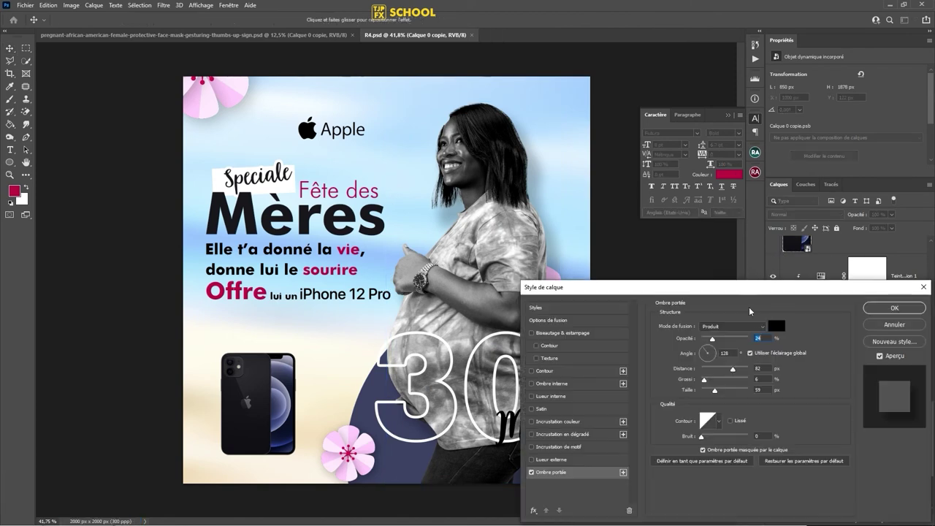
pyautogui.moveTo(716, 342); pyautogui.dragTo(721, 341)
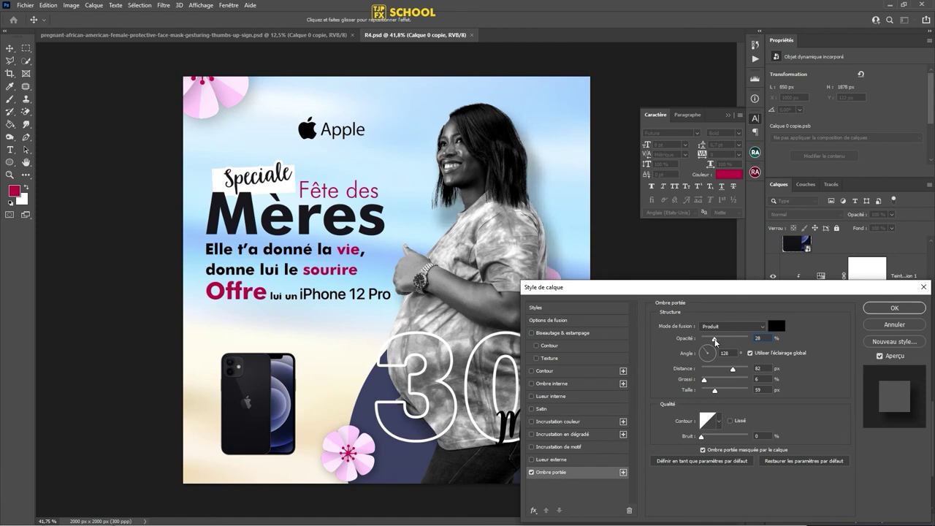
pyautogui.moveTo(721, 341); pyautogui.dragTo(715, 341)
pyautogui.moveTo(512, 260); pyautogui.dragTo(510, 270)
pyautogui.press('Return')
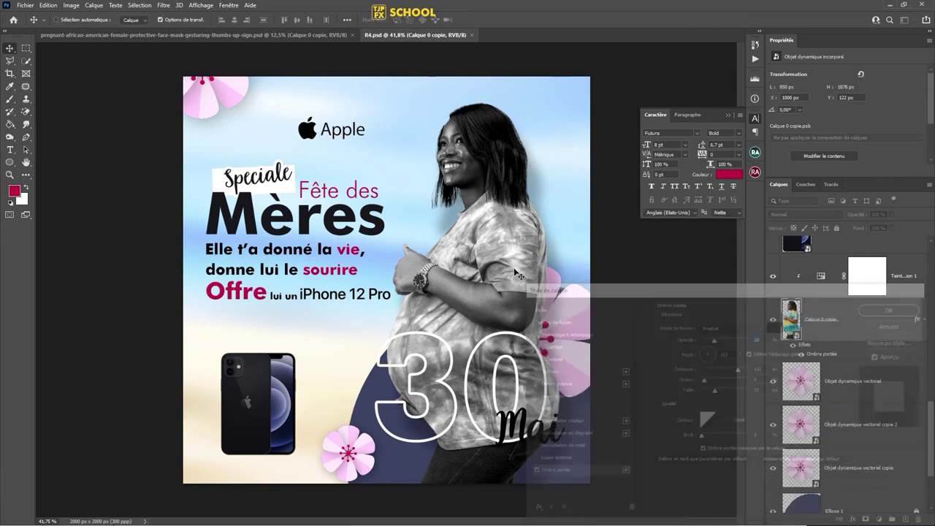
pyautogui.hotkey('ctrl', 's')
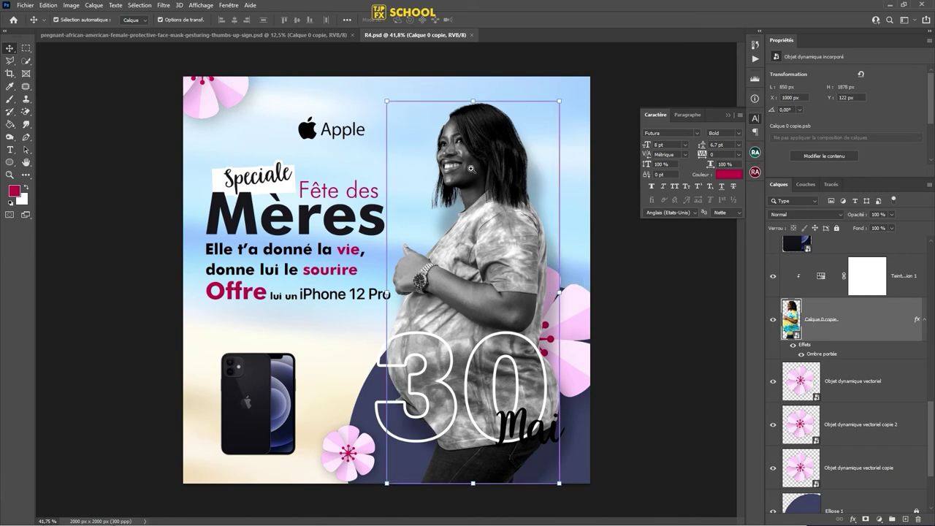
# Step: Zoom in to inspect the woman's face and the new shadow
pyautogui.scroll(5, 516, 181)
pyautogui.moveTo(358, 209)
pyautogui.mouseDown()
pyautogui.moveTo(419, 263)
pyautogui.moveTo(416, 271)
pyautogui.mouseUp()
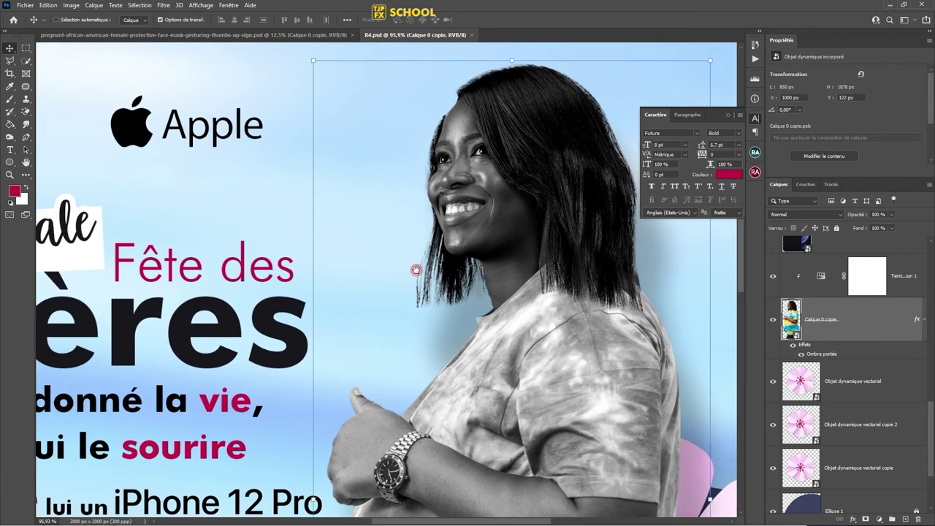
pyautogui.scroll(-2, 545, 248)
pyautogui.scroll(-3, 489, 269)
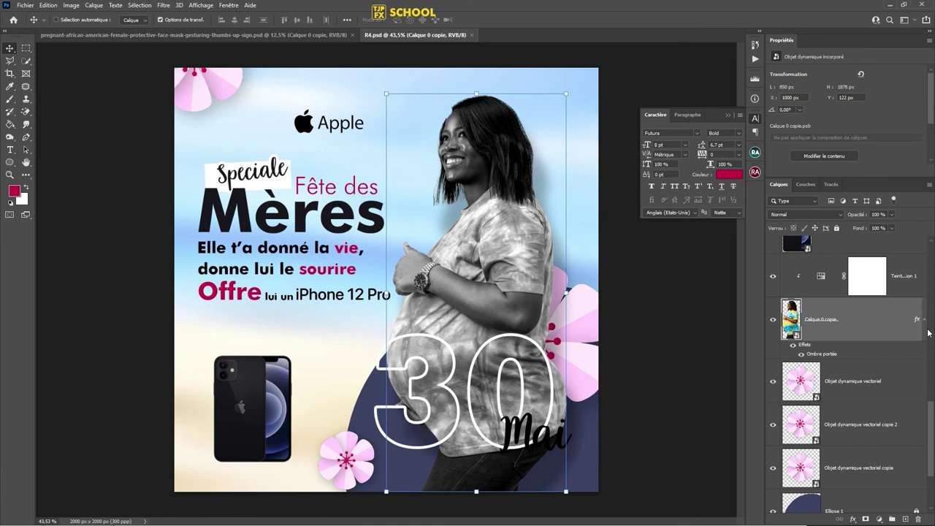
pyautogui.scroll(5, 927, 332)
pyautogui.scroll(3, 930, 334)
pyautogui.scroll(3, 931, 299)
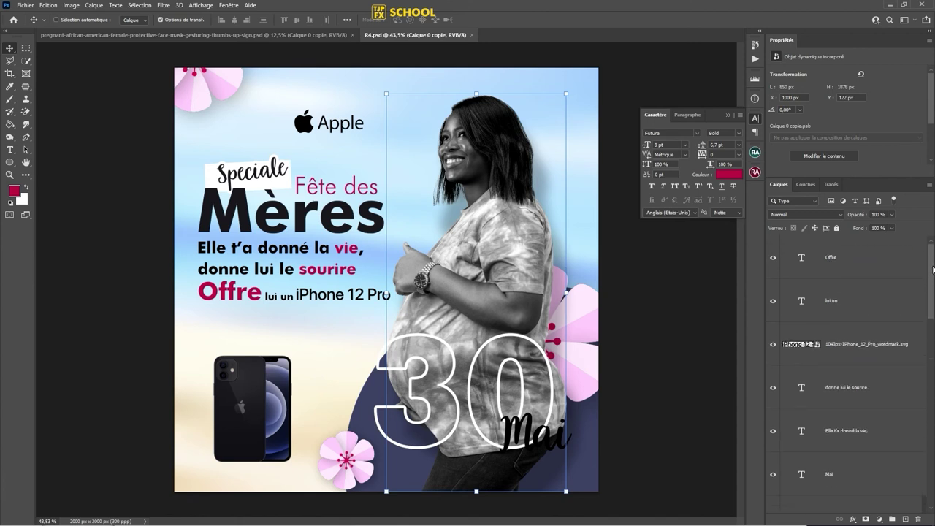
# Step: Add a brightness/contrast adjustment layer above the woman's photo, then select the top Offre layer
pyautogui.click(879, 260)
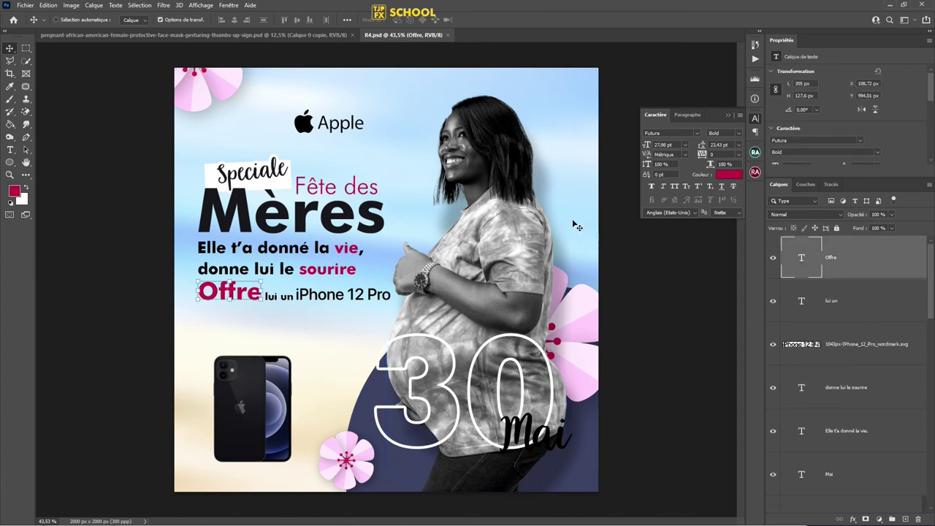
pyautogui.keyDown('ctrl'); pyautogui.click(496, 163); pyautogui.keyUp('ctrl')
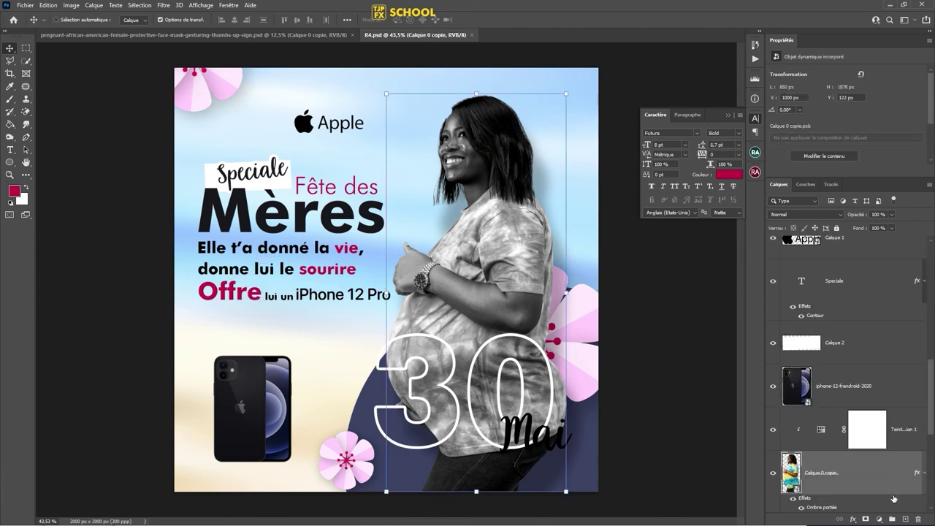
pyautogui.click(880, 520)
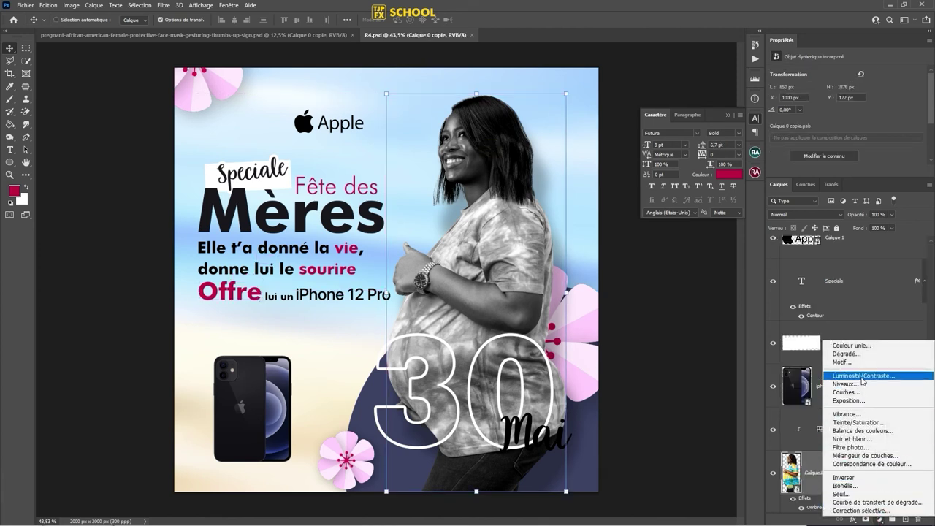
pyautogui.click(811, 378)
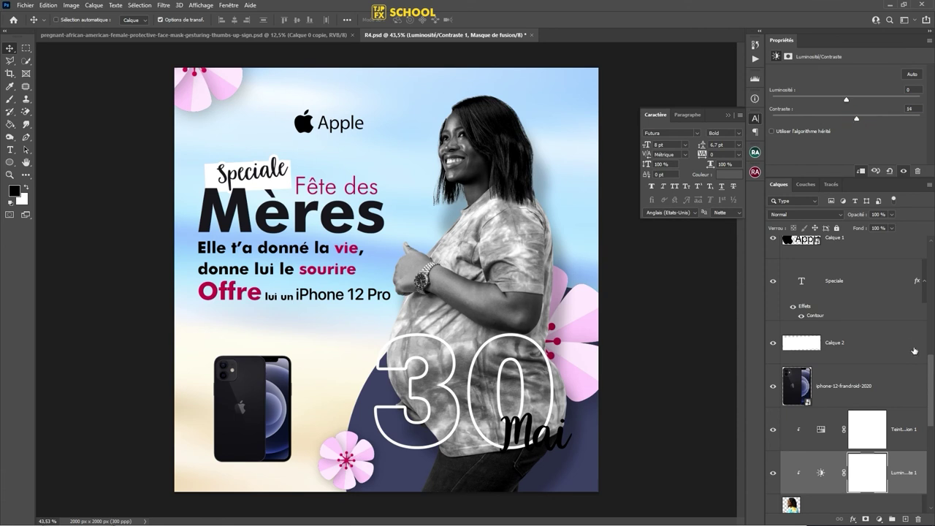
pyautogui.moveTo(931, 378); pyautogui.dragTo(928, 261)
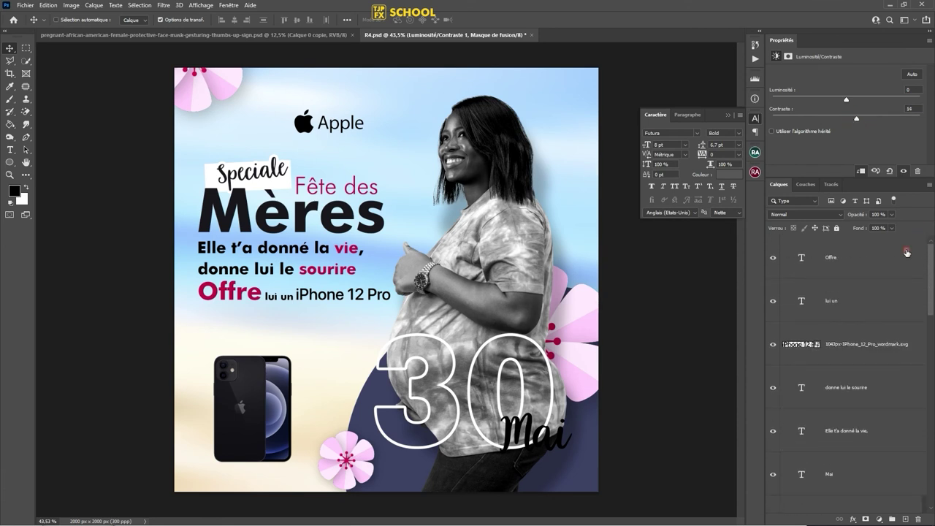
pyautogui.click(859, 264)
# Step: Stamp all visible layers into a merged layer, save, and duplicate that layer
pyautogui.hotkey('ctrl', 'alt', 'shift', 'e')
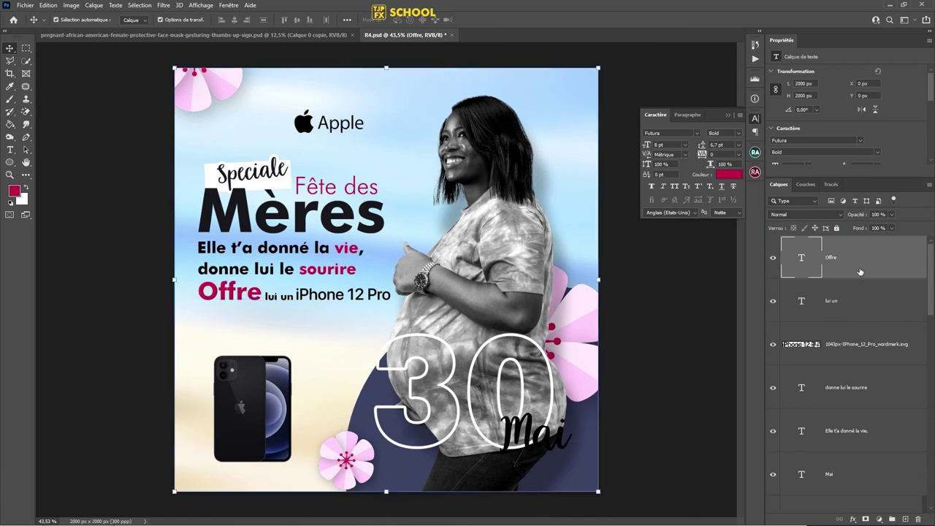
pyautogui.hotkey('ctrl', 's')
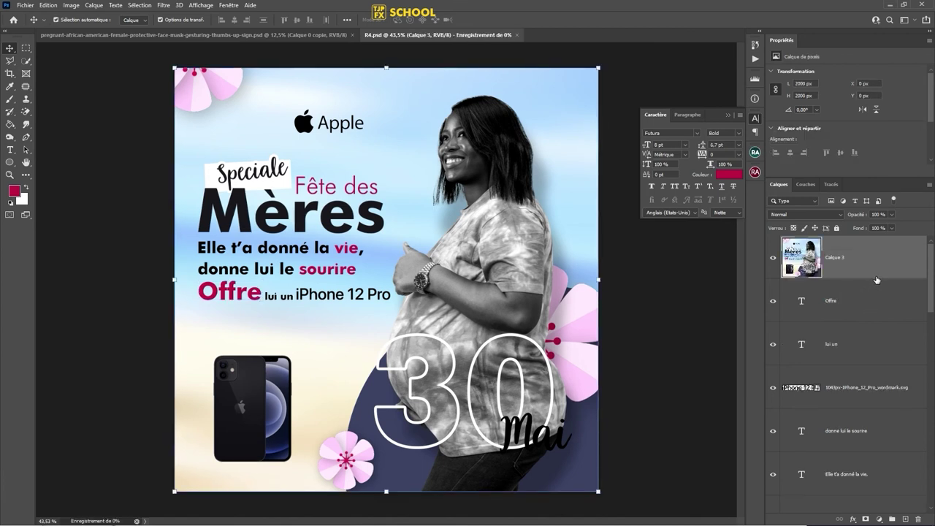
pyautogui.hotkey('ctrl', 'j')
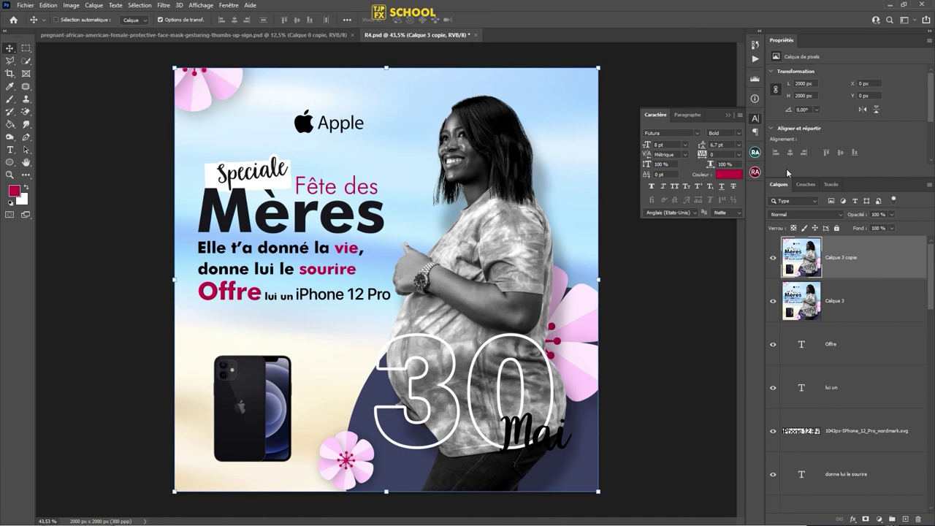
pyautogui.click(164, 6)
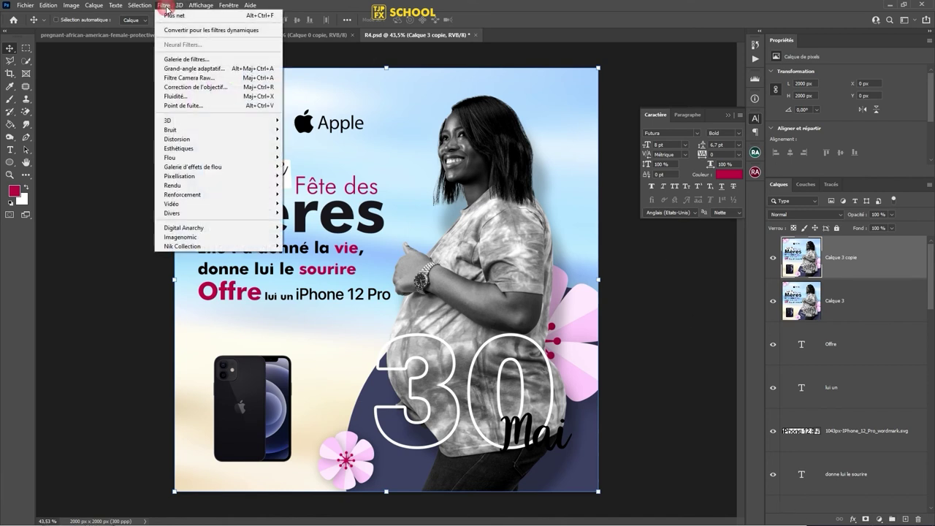
# Step: In the Camera Raw filter, raise sharpening (Netteté) to 40
pyautogui.click(213, 78)
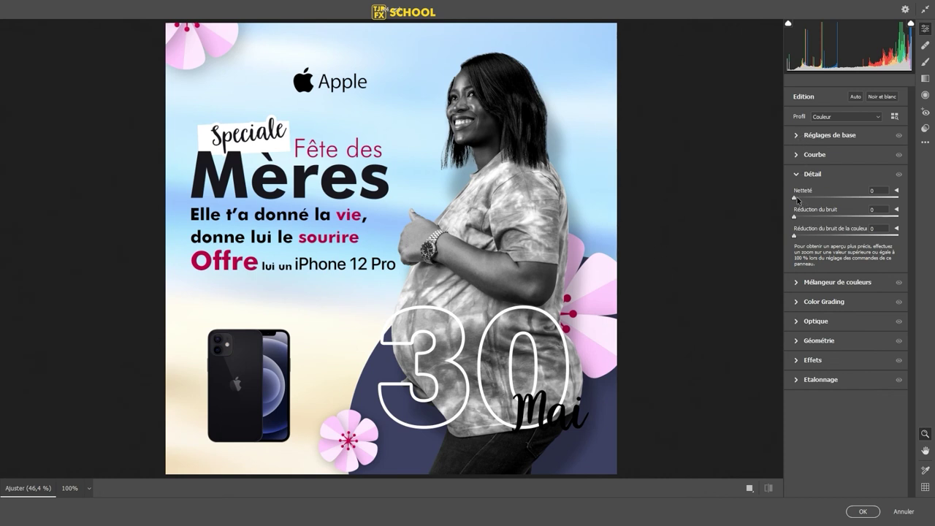
pyautogui.moveTo(795, 197)
pyautogui.mouseDown()
pyautogui.moveTo(814, 197)
pyautogui.moveTo(816, 216)
pyautogui.mouseUp()
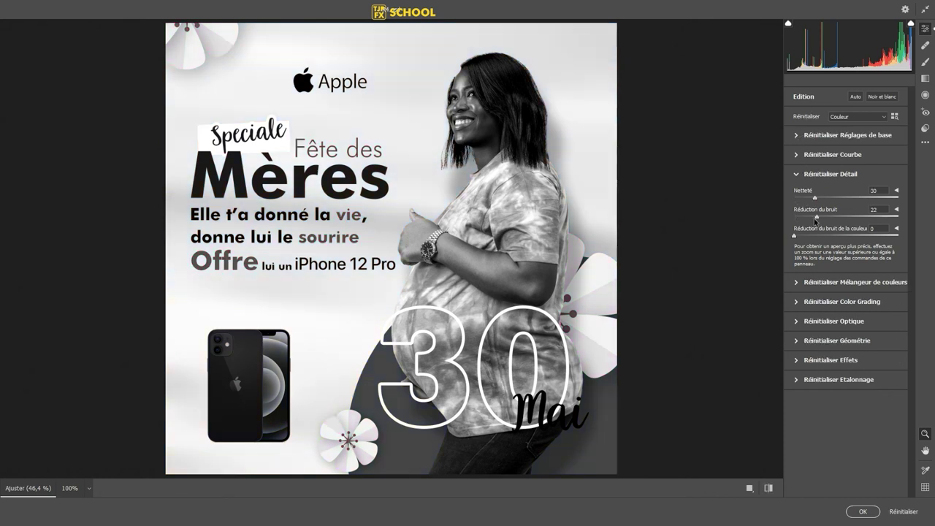
pyautogui.doubleClick(815, 216)
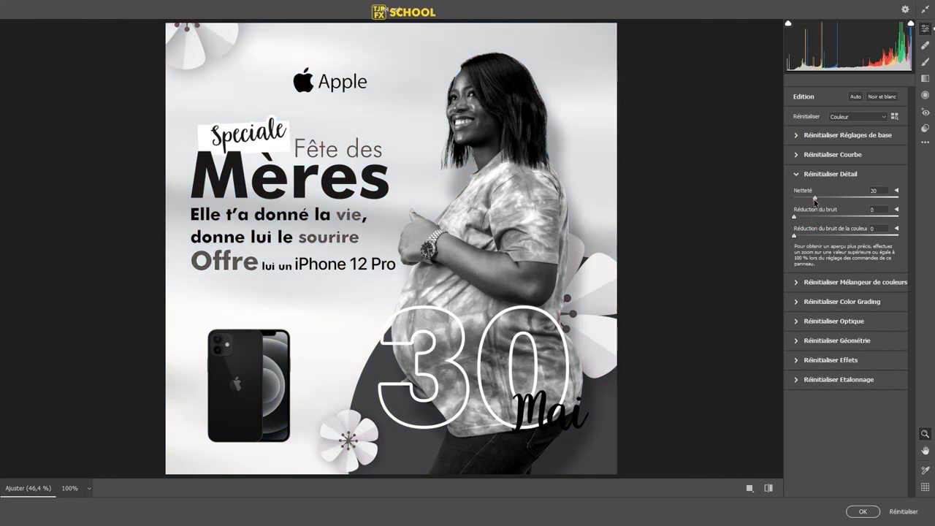
pyautogui.hotkey('ctrl', 'z')
pyautogui.moveTo(815, 198); pyautogui.dragTo(821, 198)
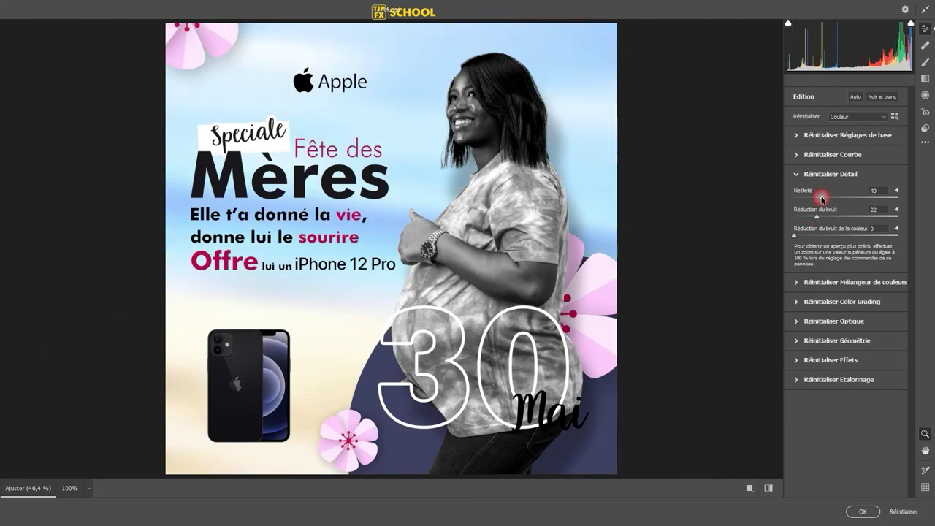
# Step: Warm the temperature, set contrast +10, texture +28, boost vibrance and saturation, darks -8
pyautogui.click(796, 136)
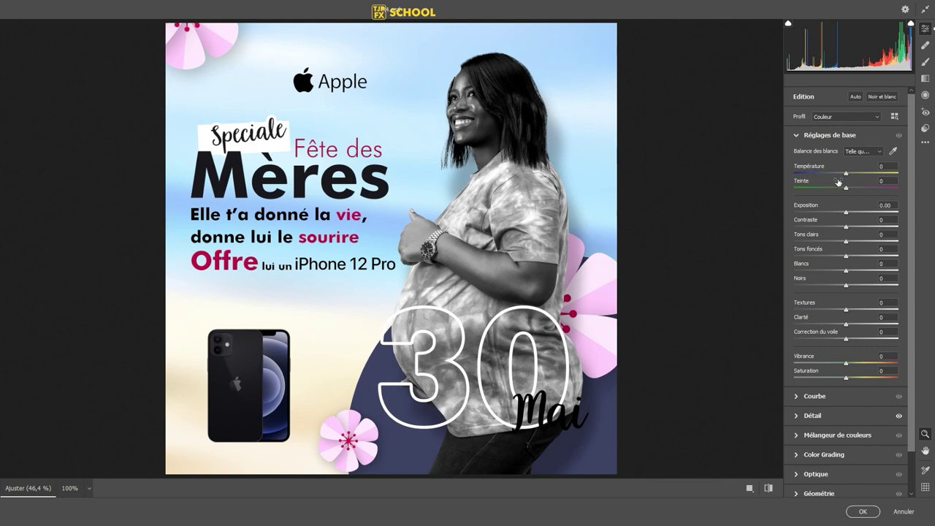
pyautogui.moveTo(846, 174); pyautogui.dragTo(856, 193)
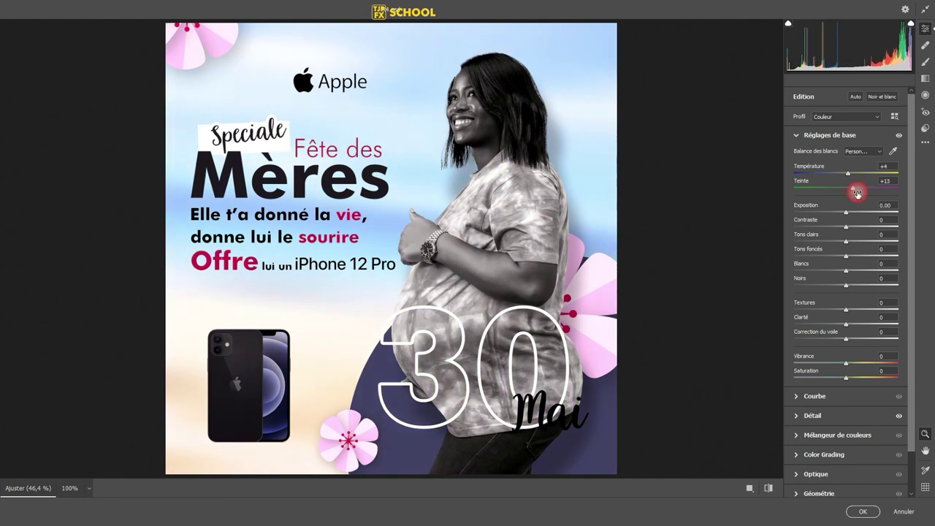
pyautogui.moveTo(845, 228)
pyautogui.mouseDown()
pyautogui.moveTo(862, 261)
pyautogui.moveTo(832, 242)
pyautogui.mouseUp()
pyautogui.moveTo(845, 310)
pyautogui.mouseDown()
pyautogui.moveTo(862, 310)
pyautogui.moveTo(852, 326)
pyautogui.mouseUp()
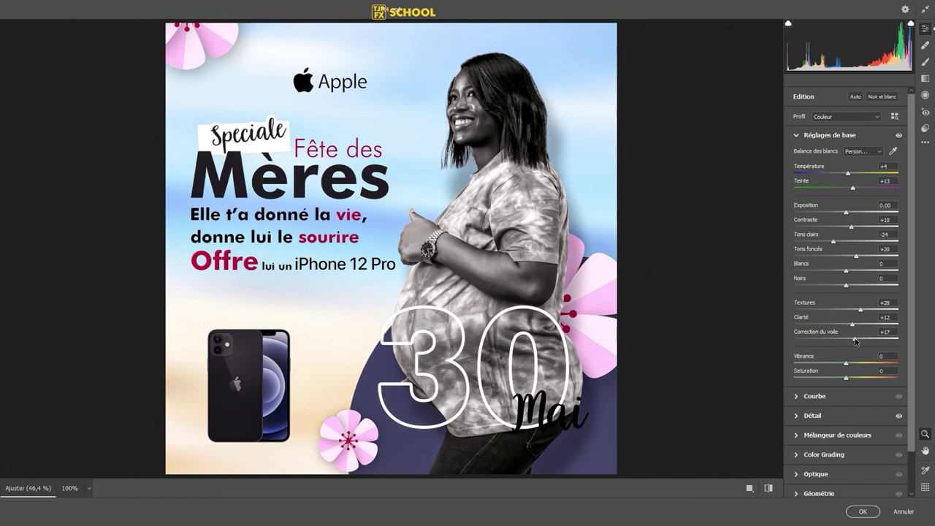
pyautogui.moveTo(845, 363); pyautogui.dragTo(855, 380)
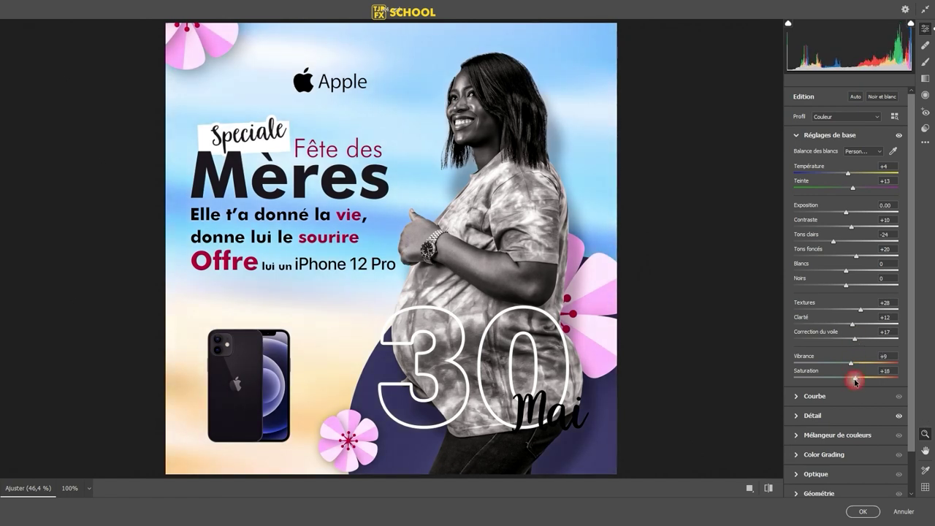
pyautogui.click(799, 396)
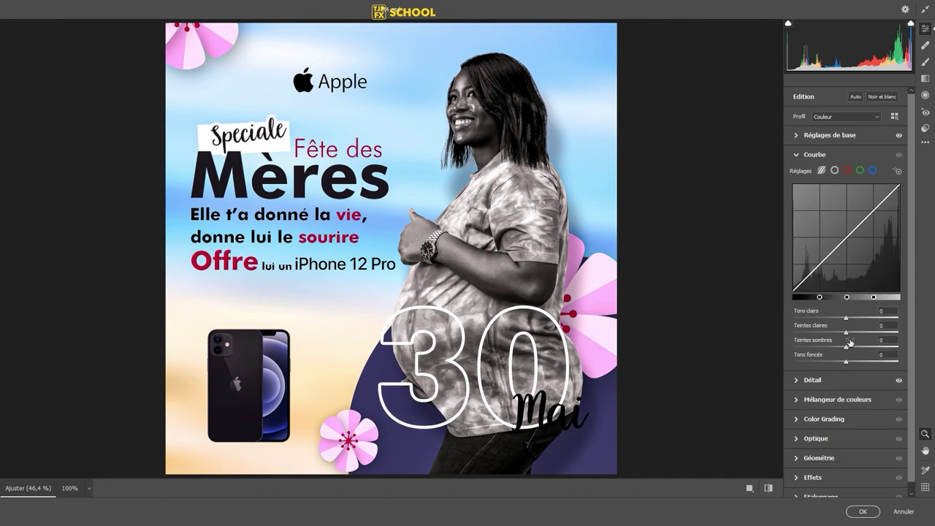
pyautogui.moveTo(847, 362); pyautogui.dragTo(841, 362)
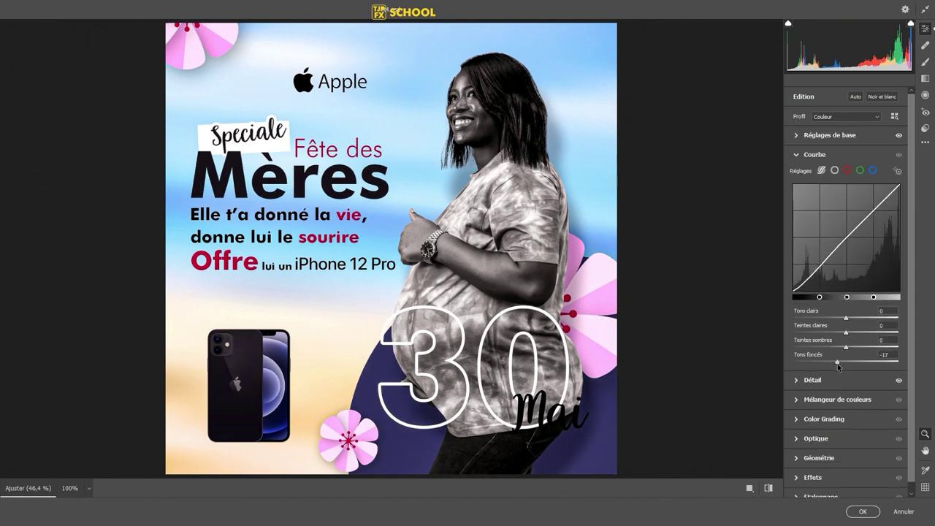
pyautogui.moveTo(467, 105)
pyautogui.mouseDown()
pyautogui.moveTo(574, 153)
pyautogui.moveTo(509, 145)
pyautogui.mouseUp()
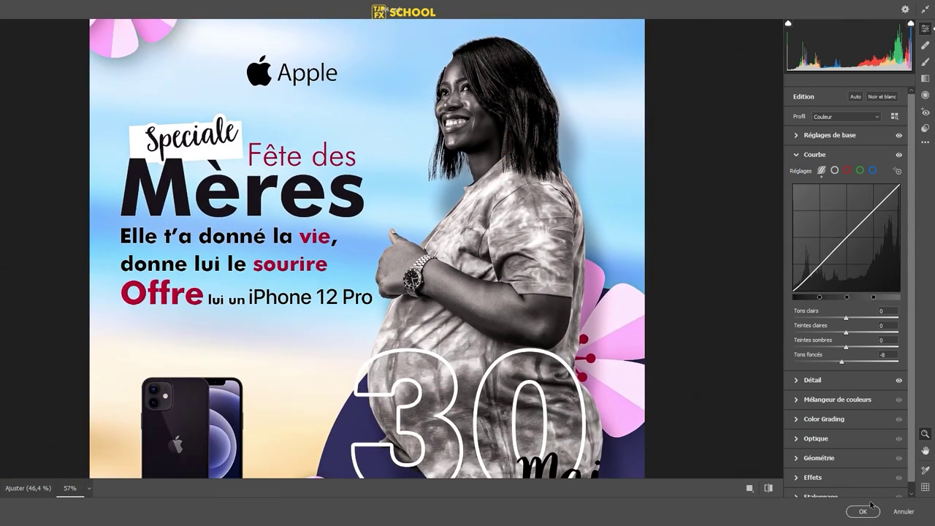
pyautogui.click(868, 509)
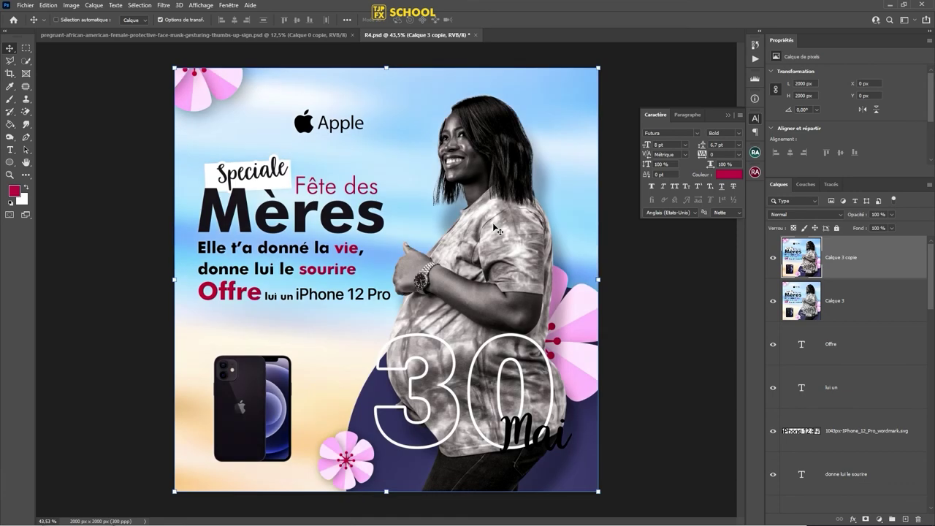
# Step: Save the poster and zoom around to inspect the woman's face, neck and shirt
pyautogui.hotkey('ctrl', 's')
pyautogui.scroll(3, 464, 122)
pyautogui.scroll(1, 507, 140)
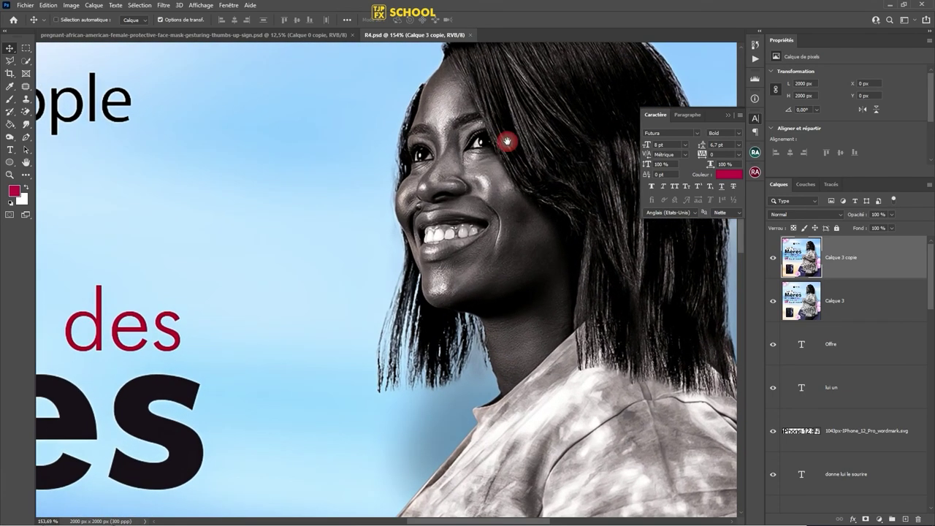
pyautogui.scroll(1, 507, 139)
pyautogui.moveTo(484, 264)
pyautogui.mouseDown()
pyautogui.moveTo(453, 255)
pyautogui.moveTo(390, 203)
pyautogui.mouseUp()
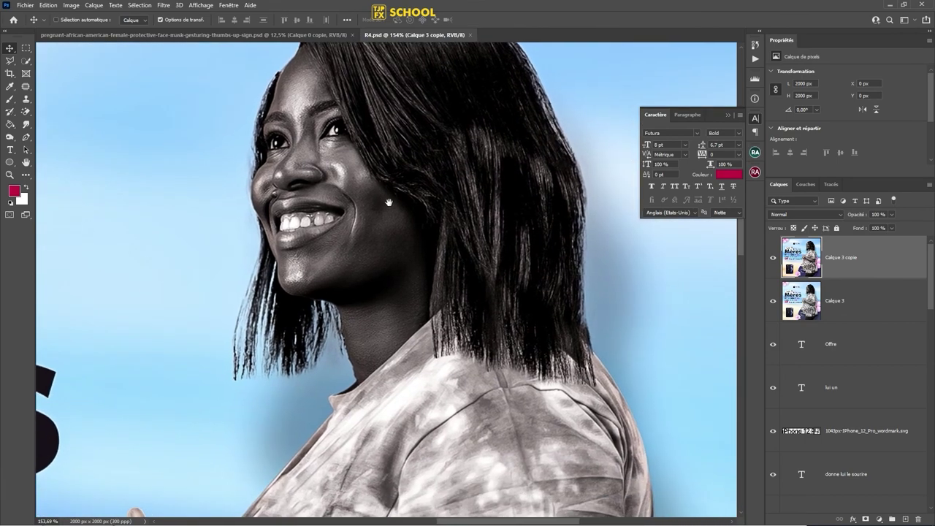
pyautogui.scroll(-3, 498, 230)
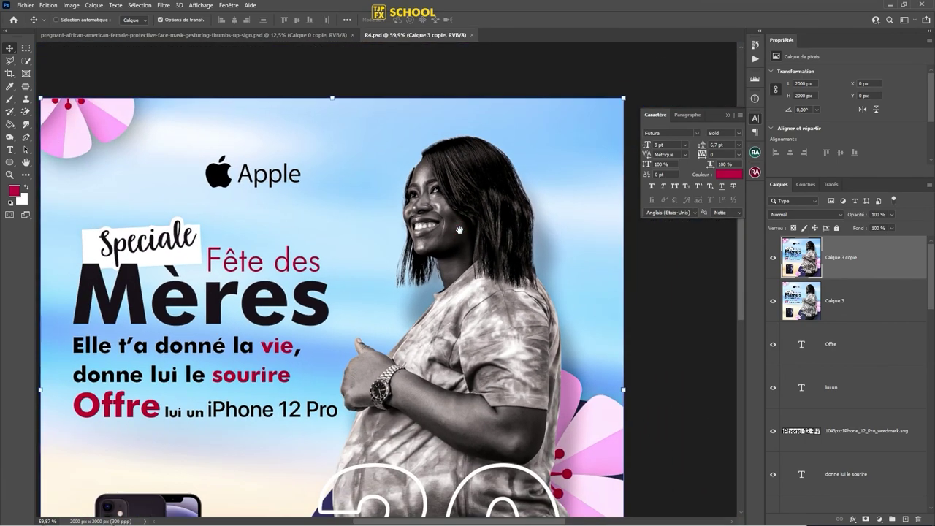
pyautogui.scroll(-2, 511, 241)
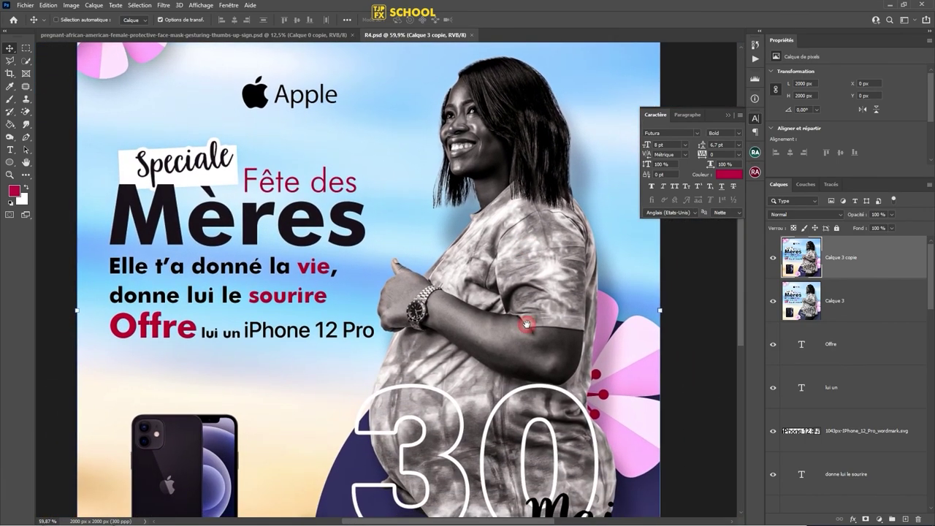
pyautogui.scroll(2, 504, 182)
pyautogui.scroll(1, 533, 184)
pyautogui.scroll(1, 537, 184)
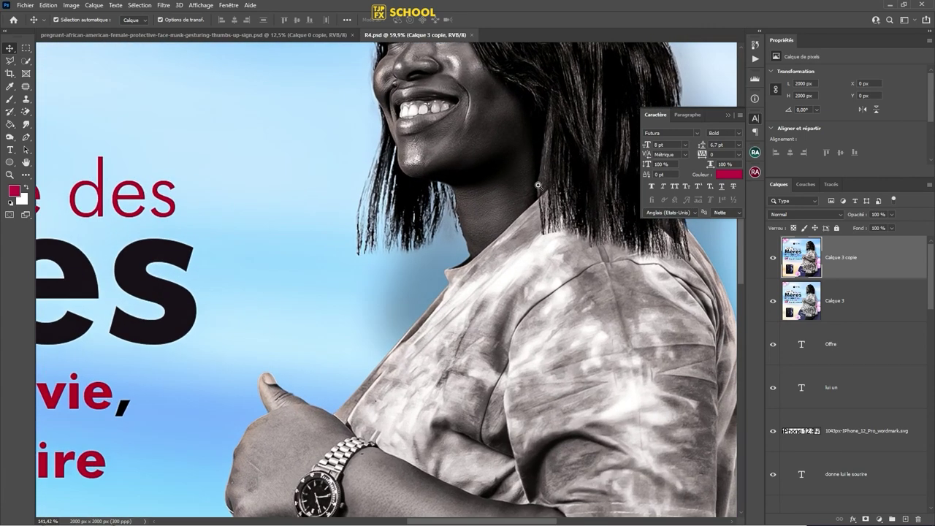
pyautogui.moveTo(537, 185); pyautogui.dragTo(460, 250)
pyautogui.scroll(-3, 459, 249)
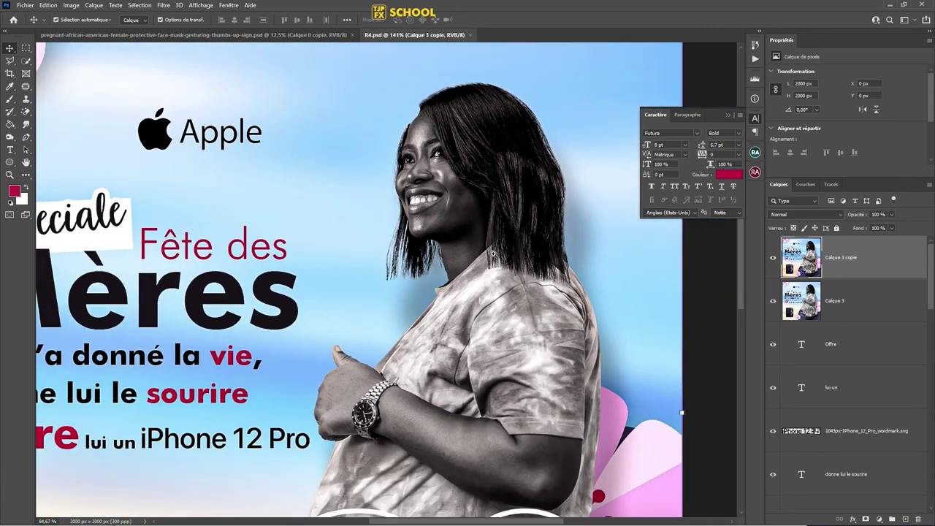
pyautogui.scroll(-1, 457, 251)
pyautogui.scroll(-3, 467, 270)
pyautogui.scroll(-4, 502, 275)
pyautogui.scroll(-2, 502, 274)
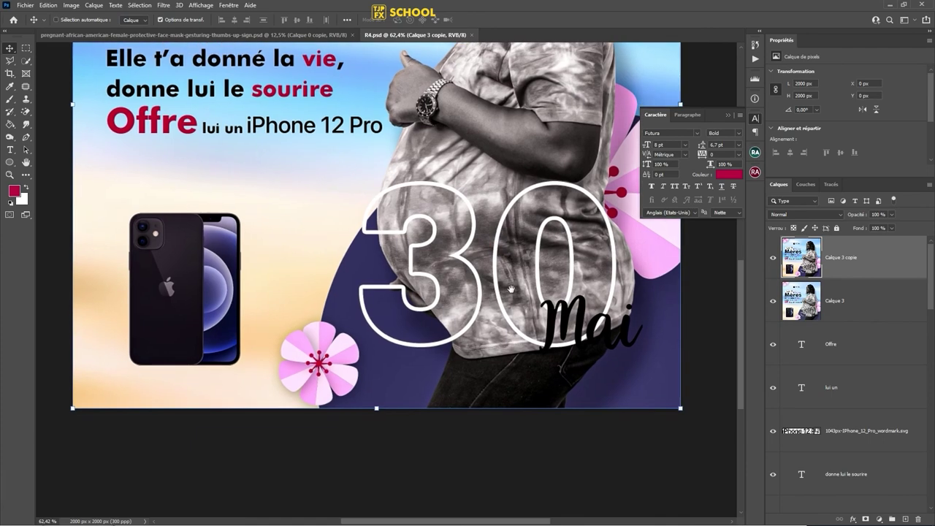
pyautogui.scroll(1, 511, 307)
pyautogui.scroll(1, 520, 358)
pyautogui.scroll(-1, 520, 358)
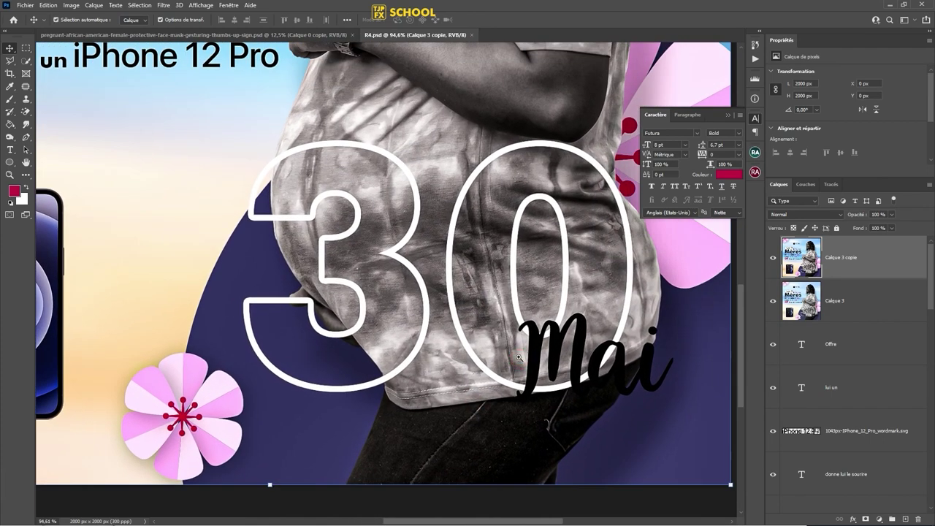
pyautogui.scroll(-2, 522, 344)
pyautogui.scroll(-2, 529, 321)
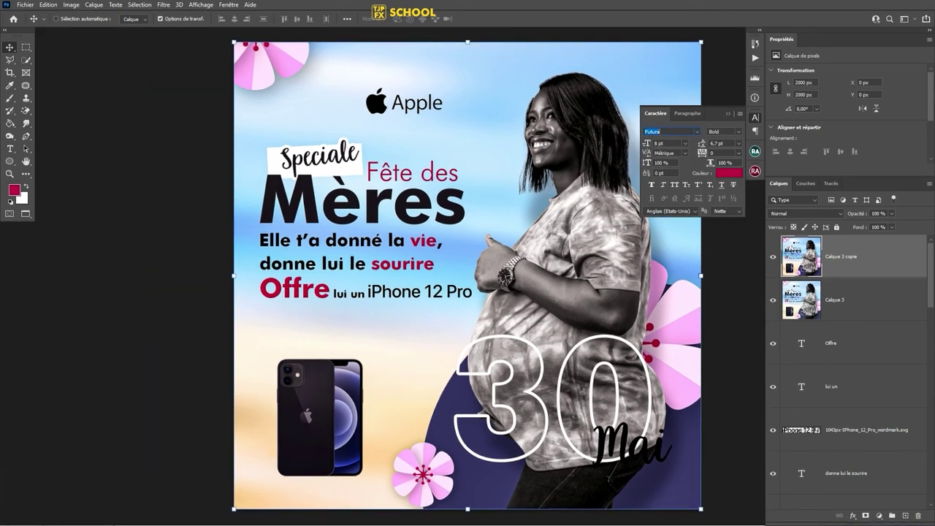
# Step: Set the font to Futura and show the poster full screen
pyautogui.click(697, 133)
pyautogui.write('f')
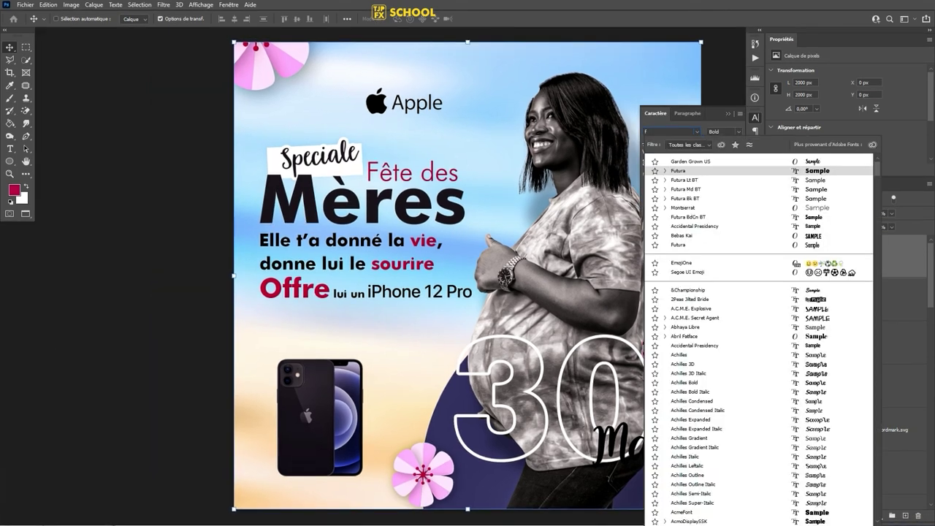
pyautogui.write('utura')
pyautogui.press('Return')
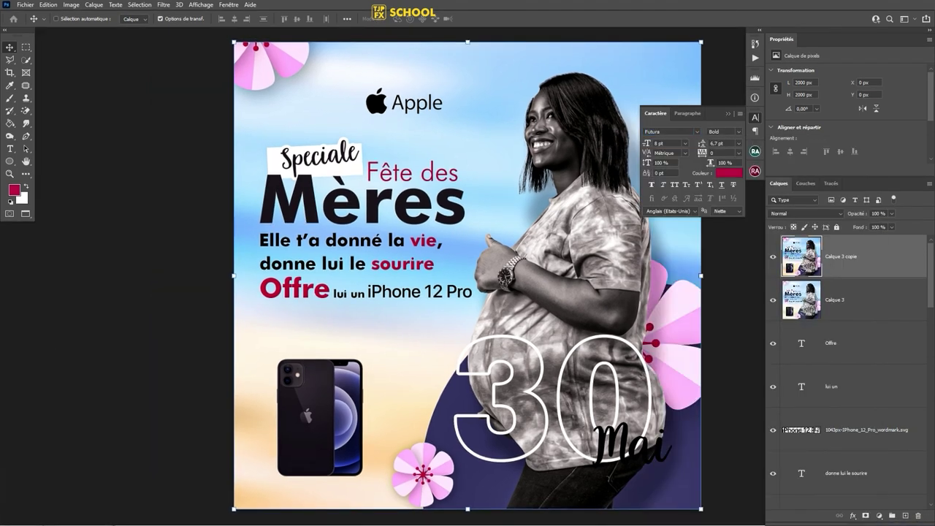
pyautogui.press('f')
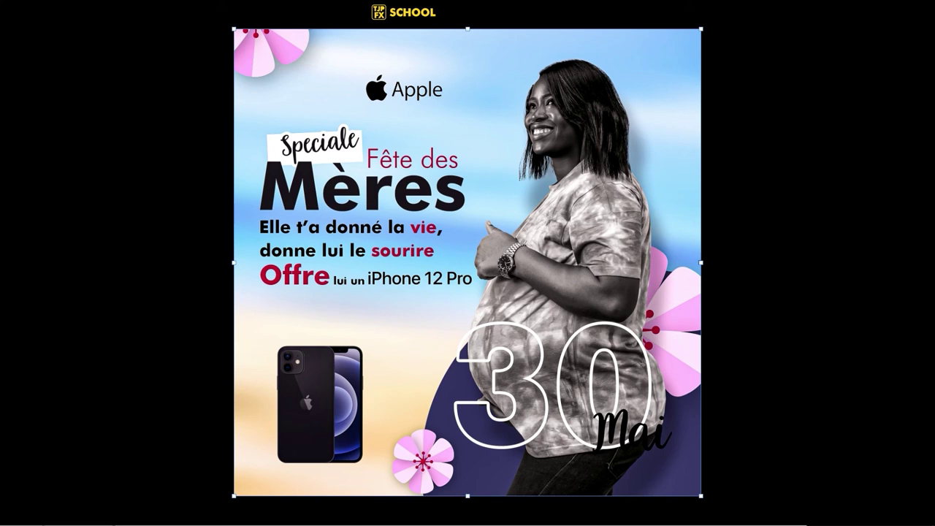